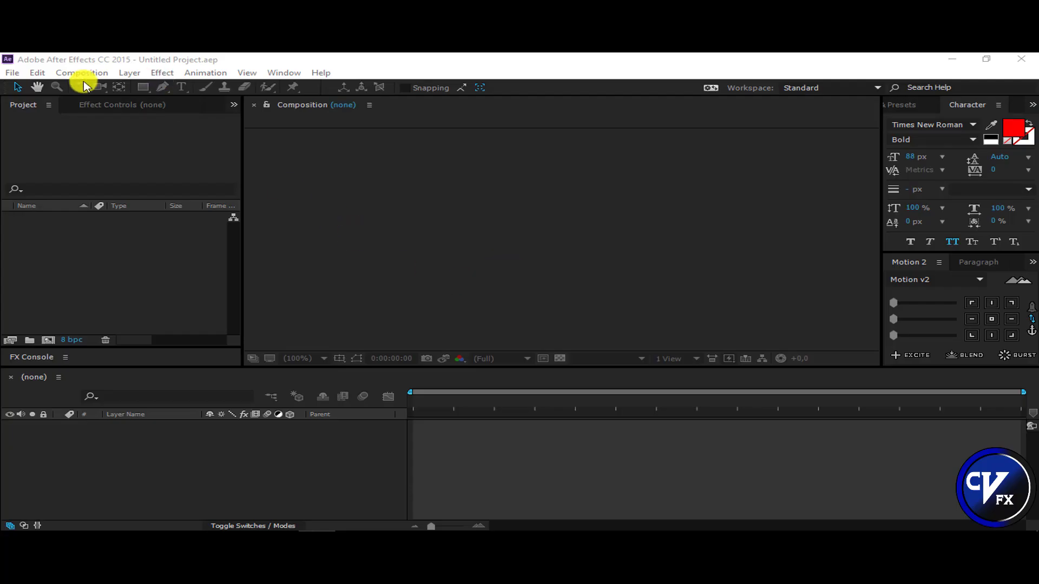
Step: Start a new composition named 'minimal title' using the HDTV 1080 25 preset
{"action": "left_click", "coordinate": [82, 73]}
{"action": "left_click", "coordinate": [92, 93]}
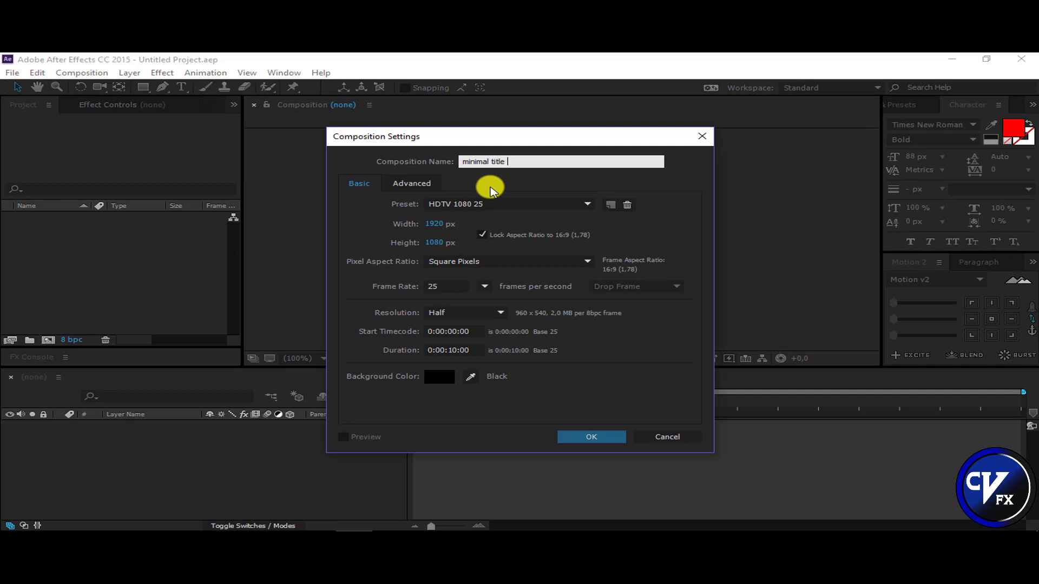
Step: Set the composition width to 1916 and create the 'minimal title 1' composition
{"action": "left_click", "coordinate": [434, 223]}
{"action": "type", "text": "1916"}
{"action": "key", "text": "Tab"}
{"action": "key", "text": "Tab"}
{"action": "key", "text": "Tab"}
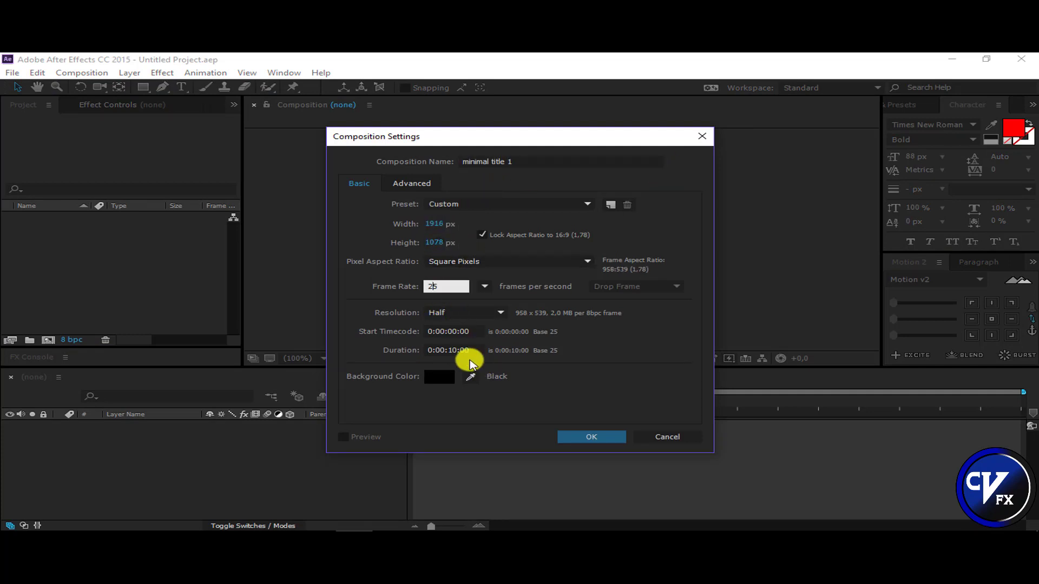
{"action": "left_click", "coordinate": [592, 436]}
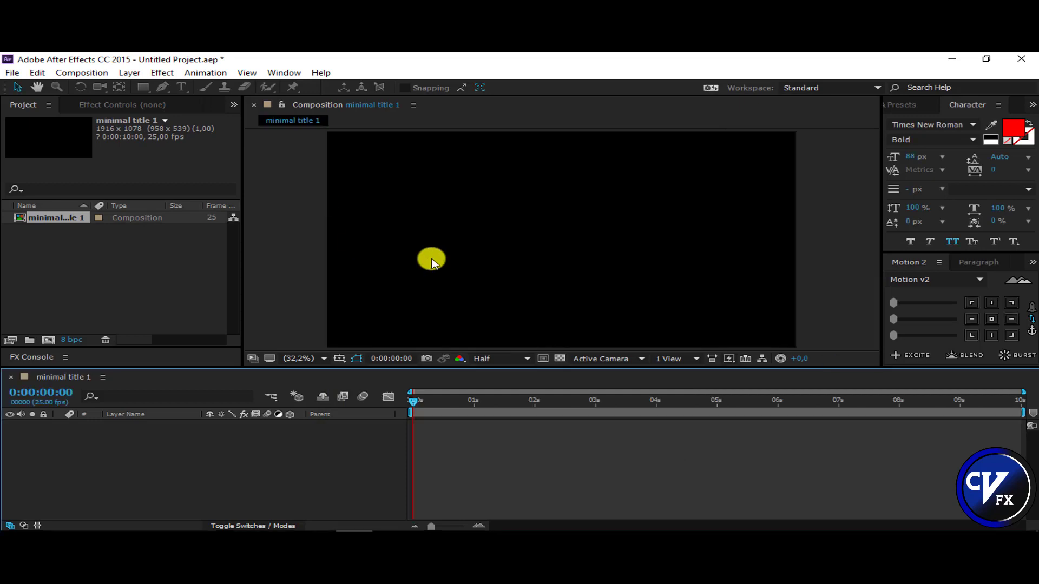
Step: Write white bold 'MINIMAL TITLE' text and move it toward the frame centre
{"action": "left_click", "coordinate": [183, 88]}
{"action": "left_click", "coordinate": [458, 211]}
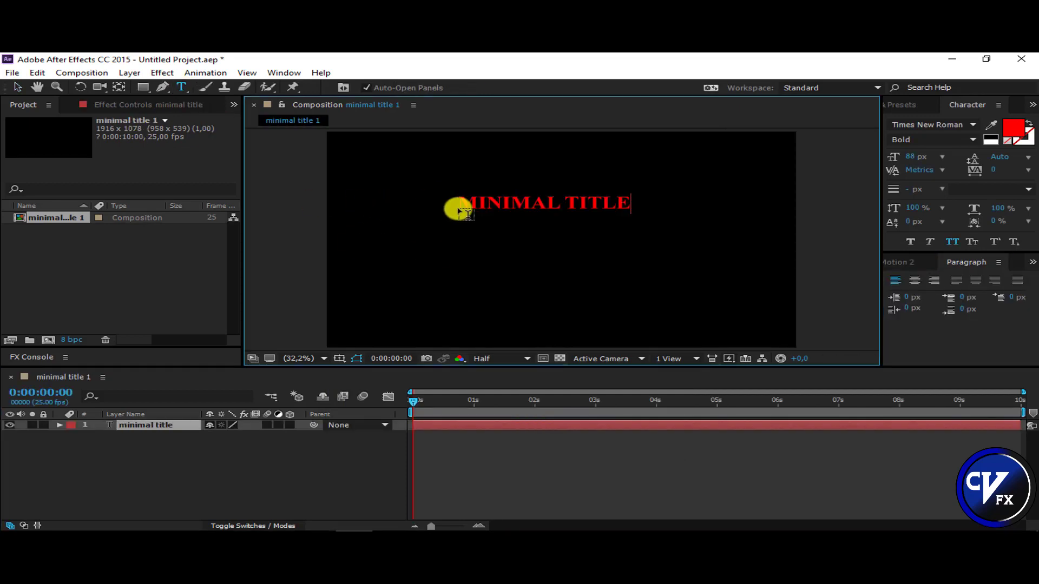
{"action": "triple_click", "coordinate": [514, 199]}
{"action": "left_click", "coordinate": [1014, 129]}
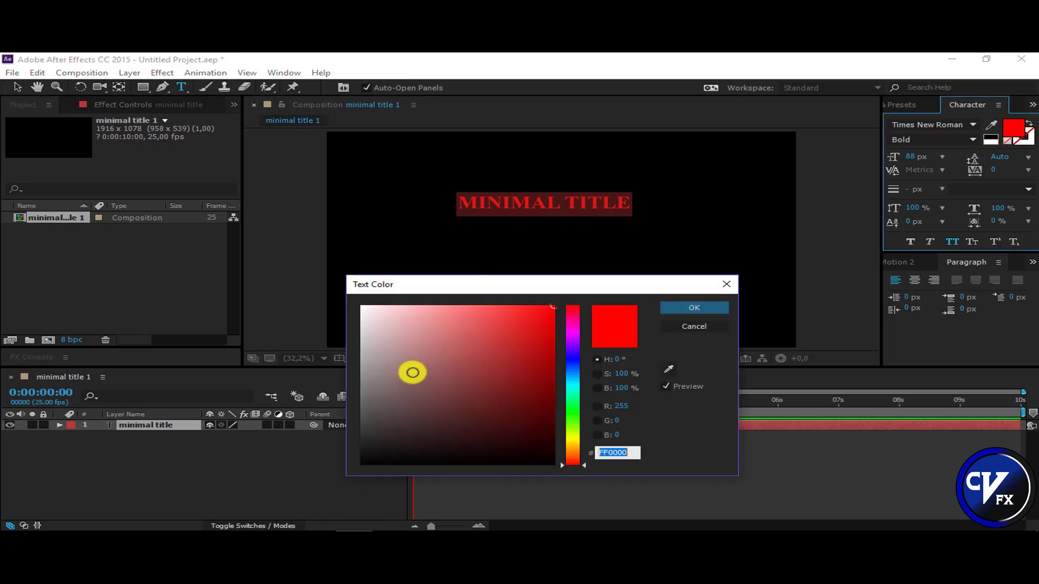
{"action": "left_click_drag", "start_coordinate": [413, 373], "coordinate": [332, 290]}
{"action": "left_click", "coordinate": [695, 307]}
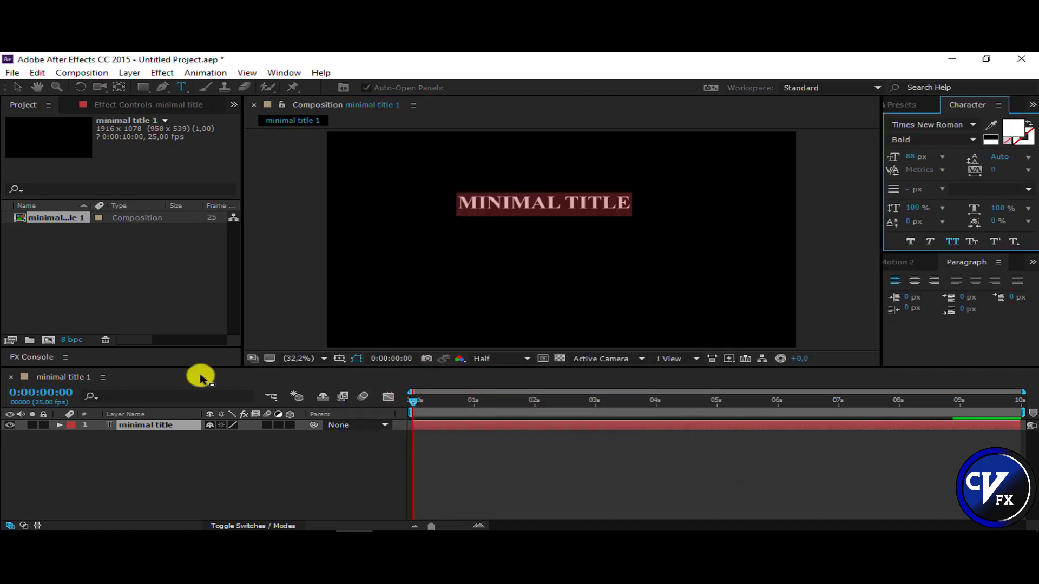
{"action": "left_click", "coordinate": [910, 262]}
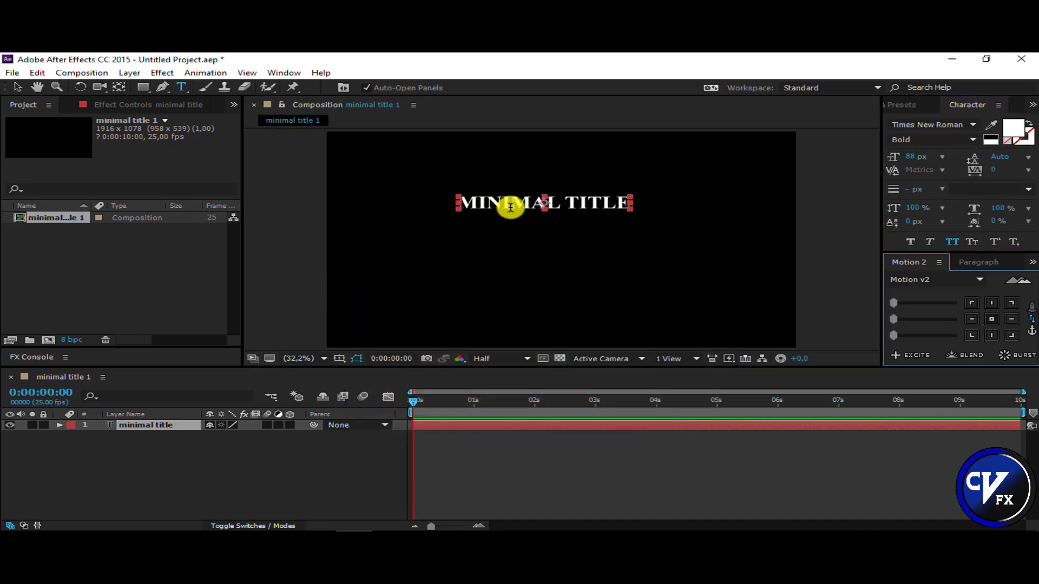
{"action": "key", "text": "v"}
{"action": "left_click_drag", "start_coordinate": [519, 204], "coordinate": [540, 221]}
{"action": "left_click", "coordinate": [142, 87]}
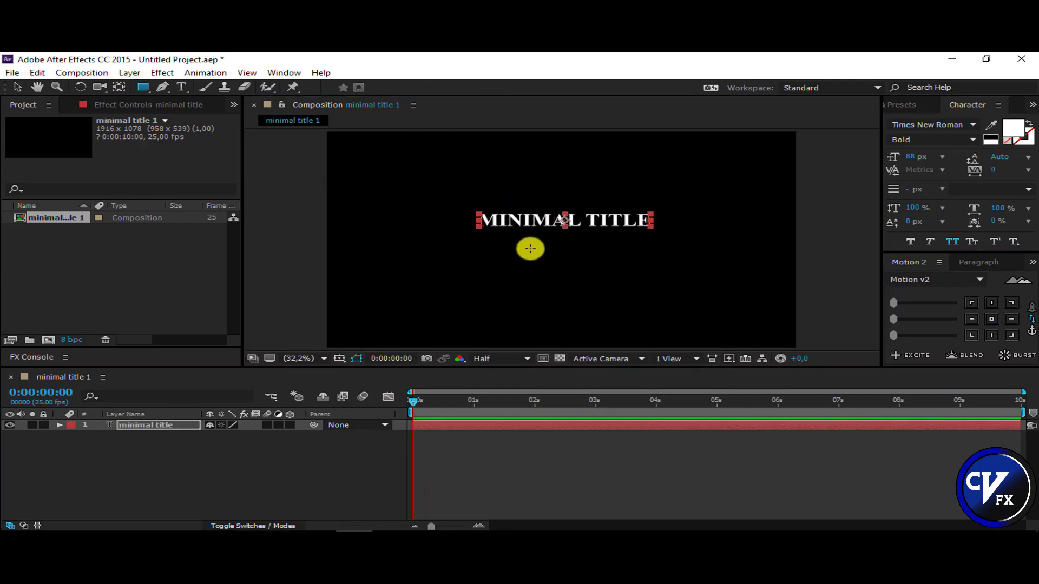
Step: Draw a thin rectangle below the title with no fill and a solid red 5 px stroke, anchor centred
{"action": "left_click", "coordinate": [107, 480]}
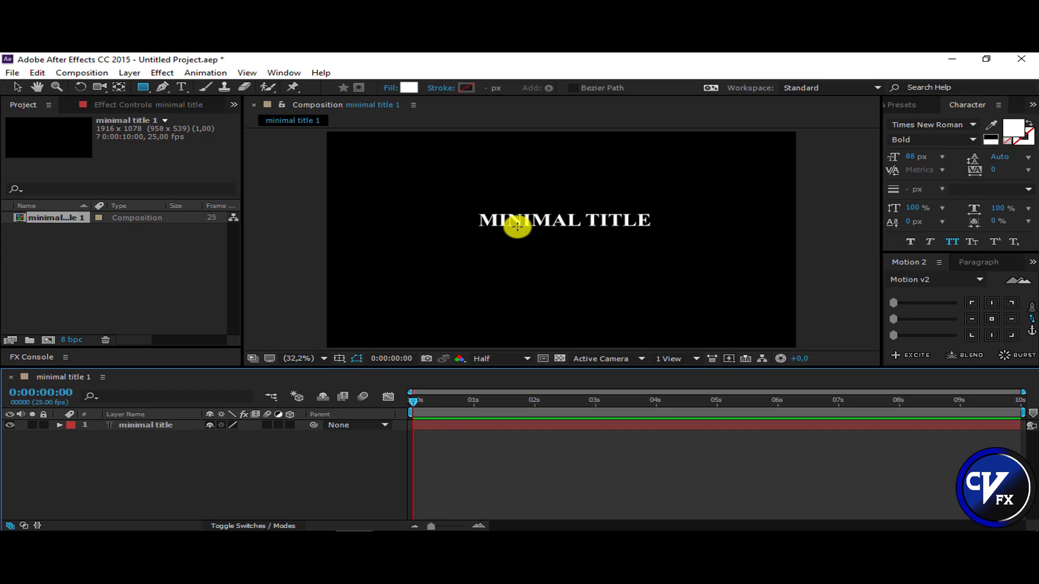
{"action": "left_click", "coordinate": [391, 88]}
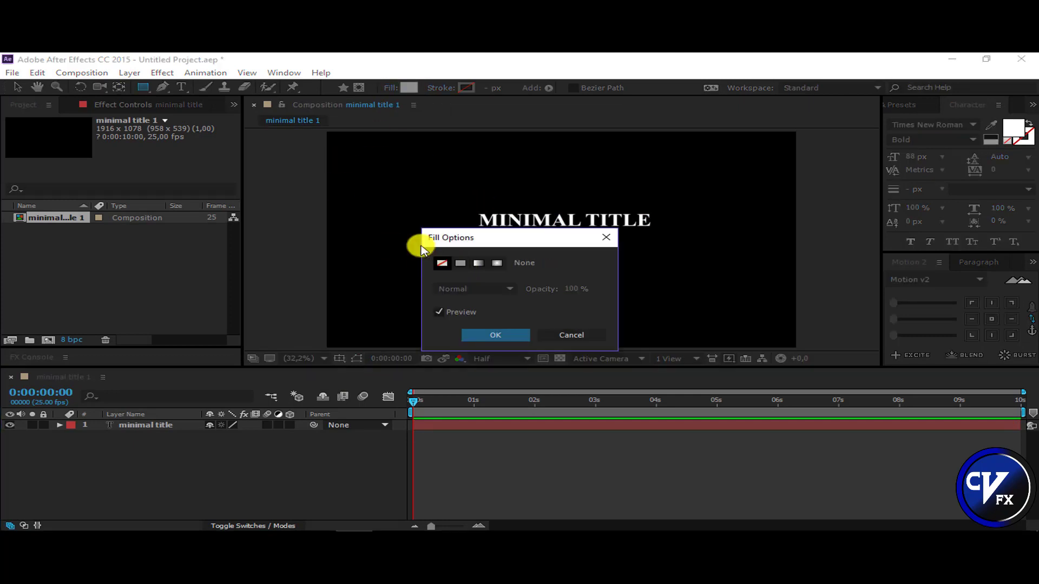
{"action": "left_click", "coordinate": [479, 335]}
{"action": "left_click", "coordinate": [441, 87]}
{"action": "left_click", "coordinate": [460, 263]}
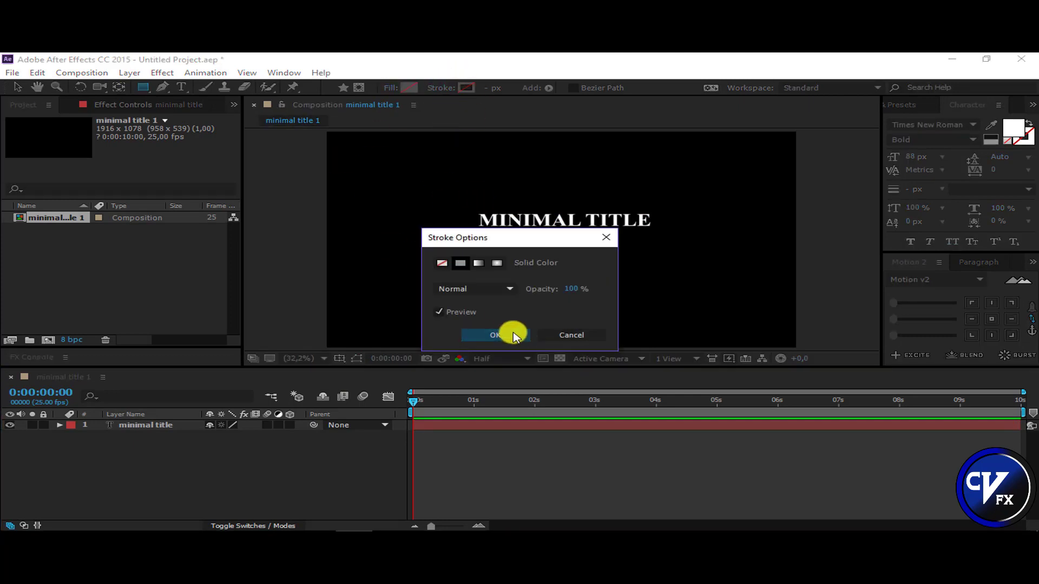
{"action": "left_click", "coordinate": [513, 335]}
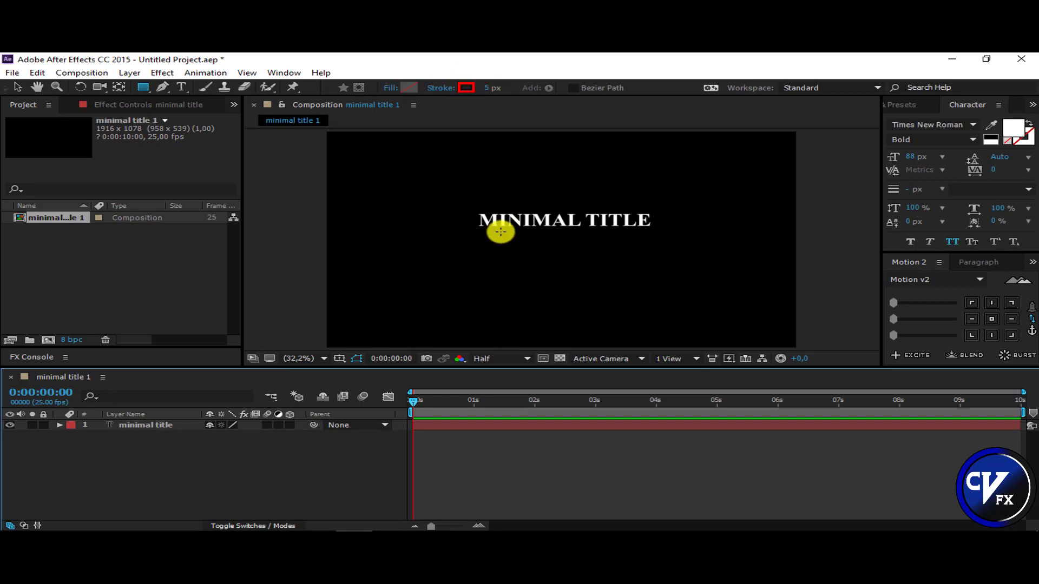
{"action": "left_click_drag", "start_coordinate": [500, 232], "coordinate": [626, 245]}
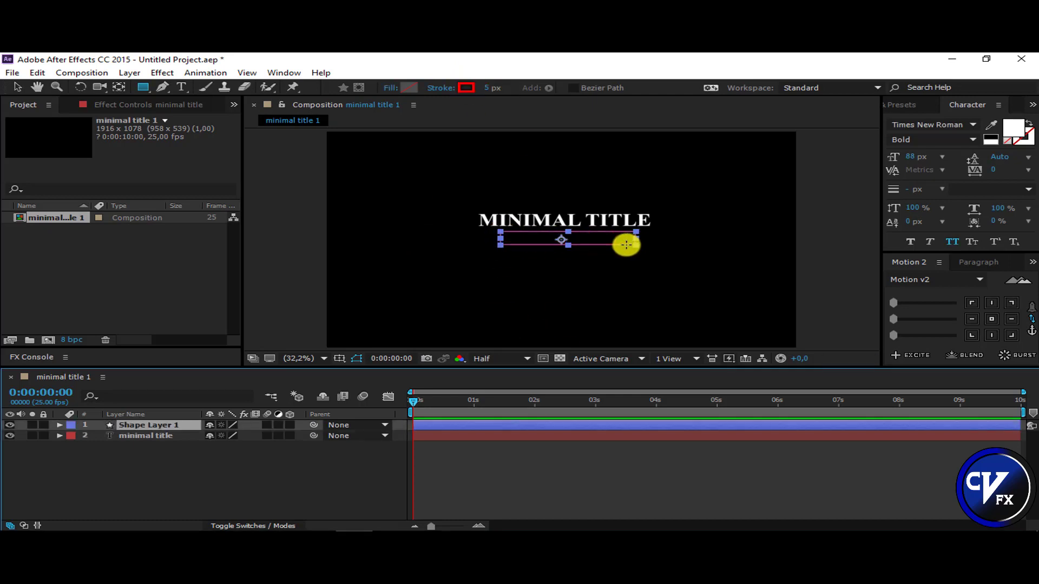
{"action": "left_click", "coordinate": [992, 320]}
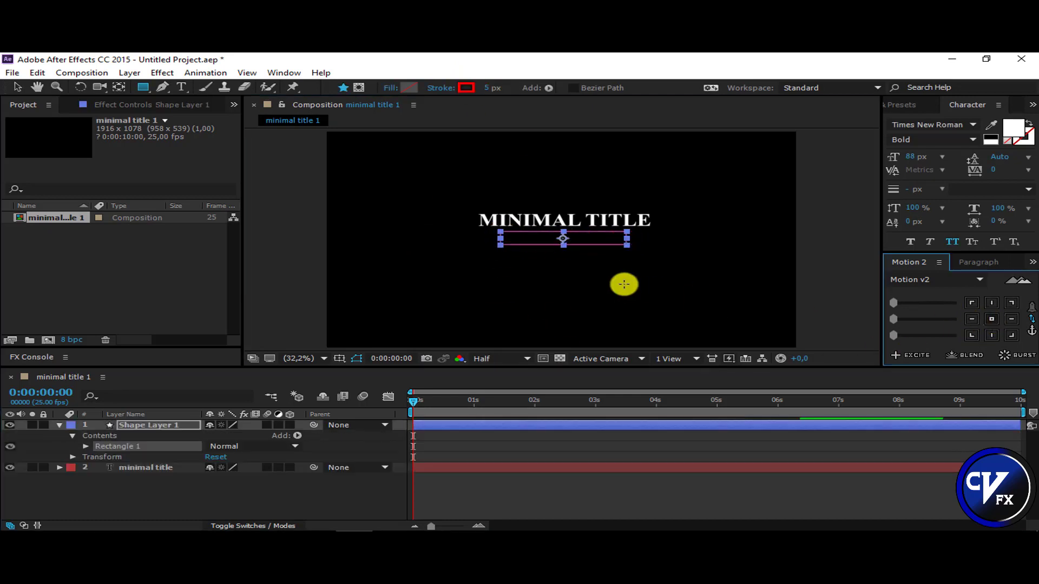
Step: Type 'PRESENT' inside the rectangle and reduce it to 75 px
{"action": "left_click", "coordinate": [18, 88]}
{"action": "left_click", "coordinate": [182, 87]}
{"action": "left_click", "coordinate": [518, 242]}
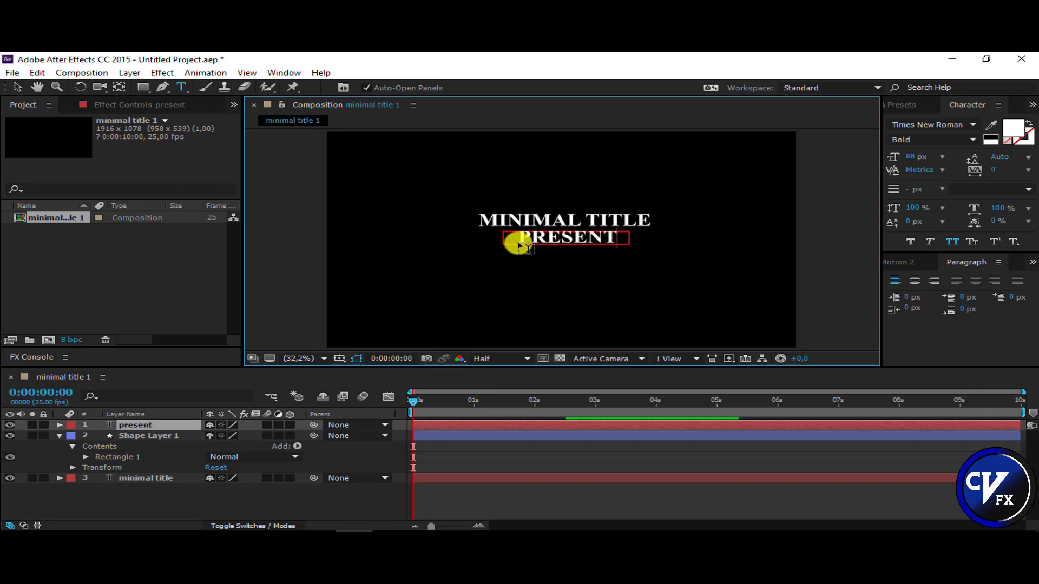
{"action": "left_click", "coordinate": [165, 423]}
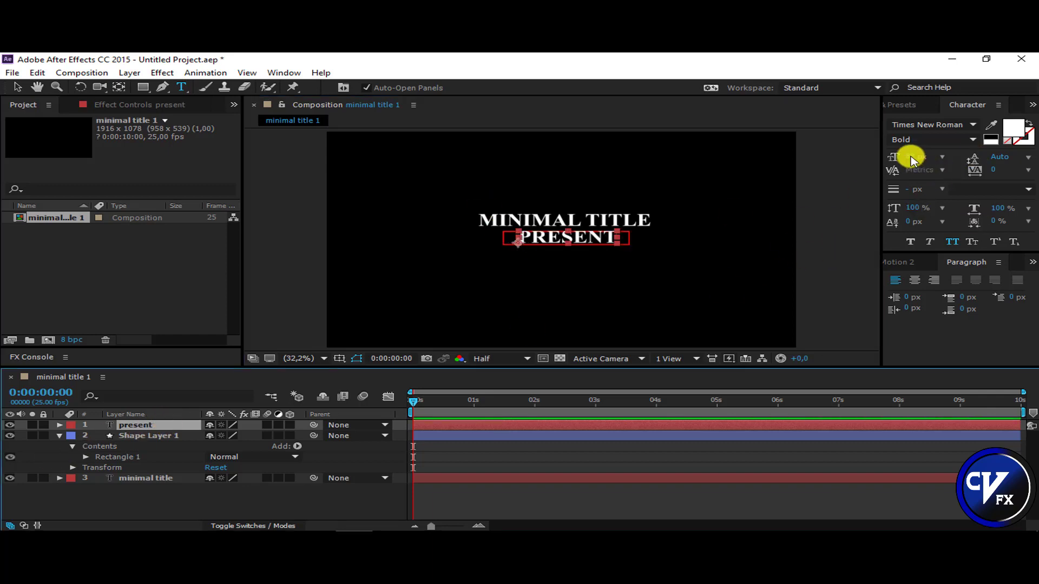
{"action": "left_click_drag", "start_coordinate": [911, 160], "coordinate": [903, 159]}
{"action": "left_click", "coordinate": [898, 262]}
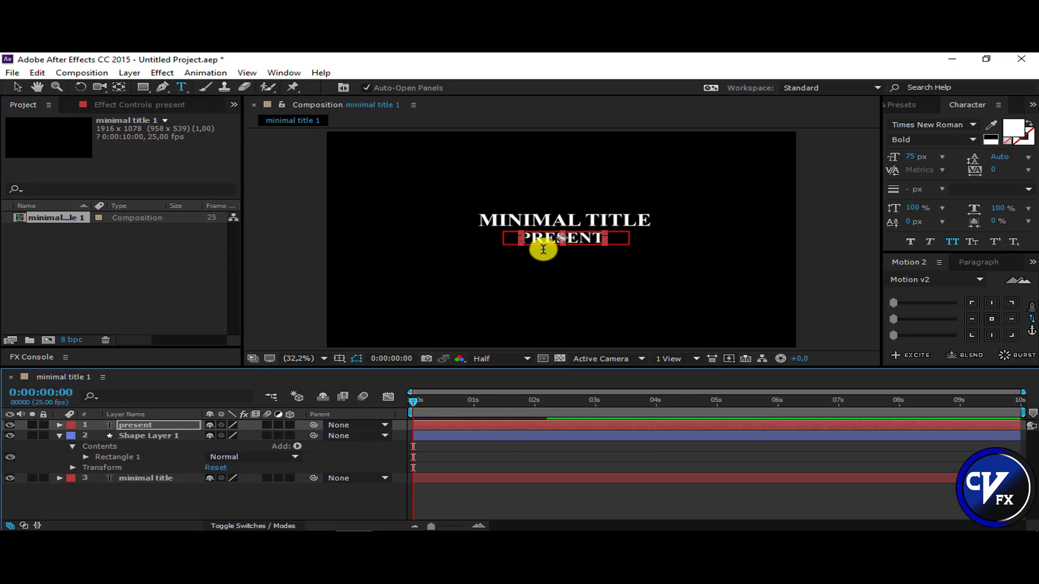
{"action": "left_click", "coordinate": [313, 244]}
Step: Rename the rectangle shape layer to 'box'
{"action": "left_click", "coordinate": [563, 223]}
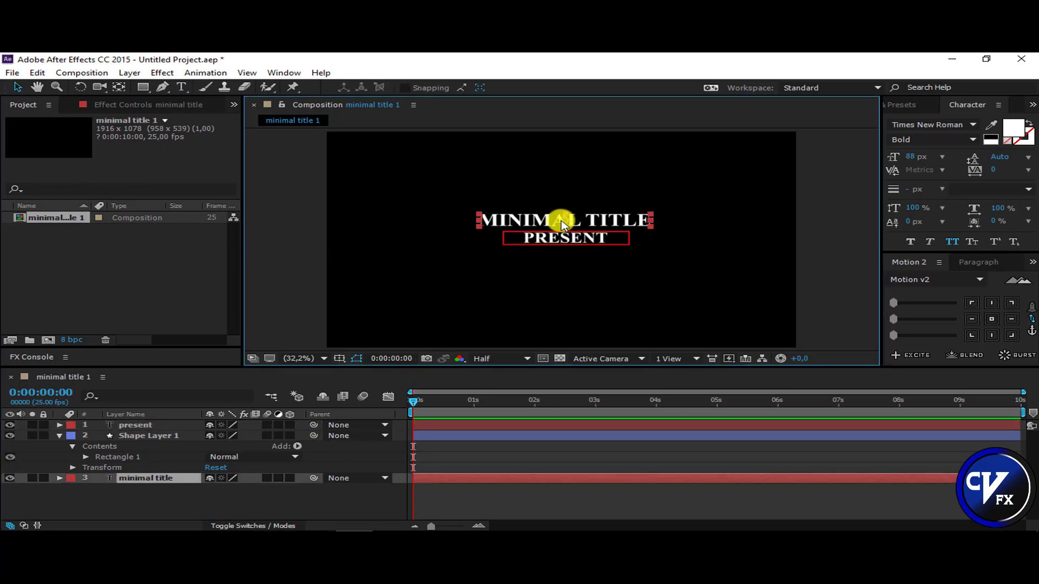
{"action": "left_click", "coordinate": [290, 239]}
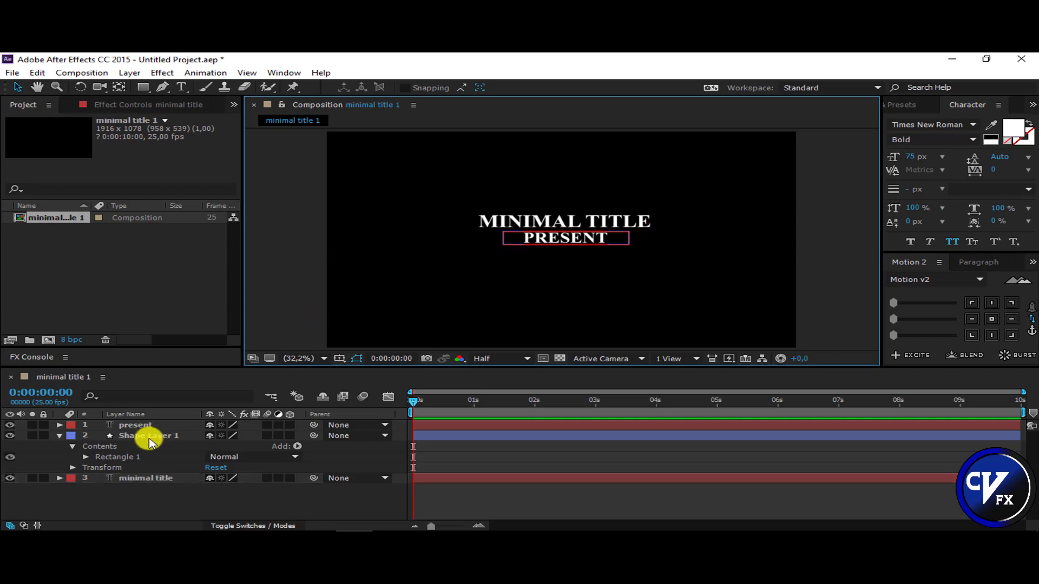
{"action": "left_click", "coordinate": [143, 439]}
{"action": "type", "text": "box"}
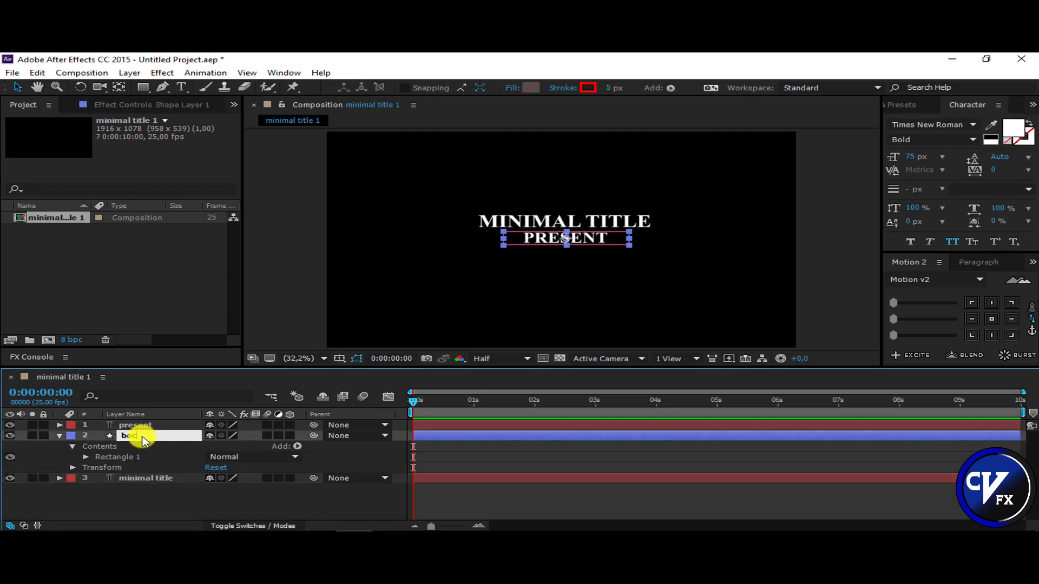
{"action": "key", "text": "Return"}
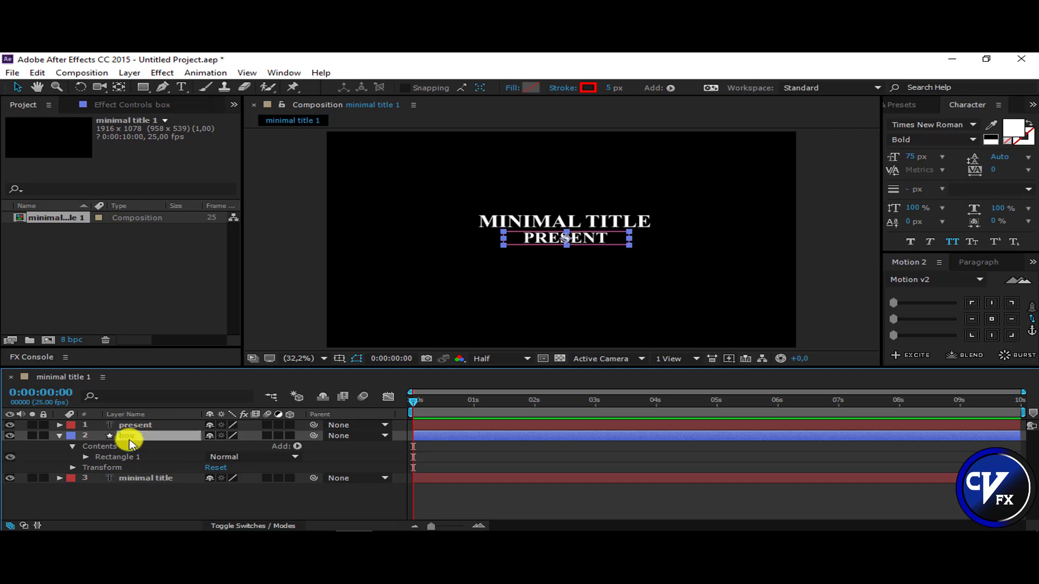
Step: Add Trim Paths to the box and keyframe End from 0 s to 0% at 0:21
{"action": "left_click", "coordinate": [297, 446]}
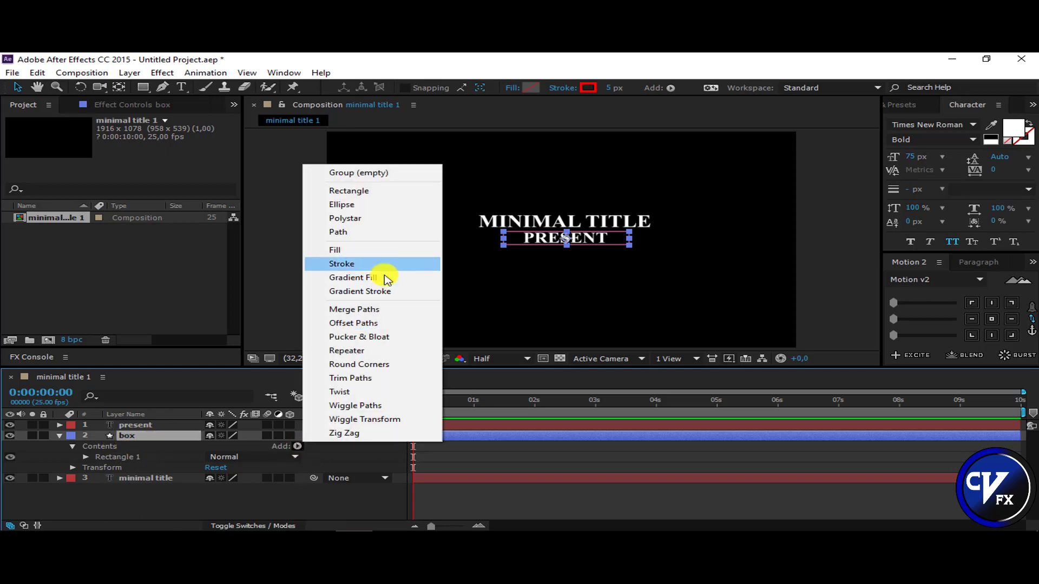
{"action": "left_click", "coordinate": [343, 377]}
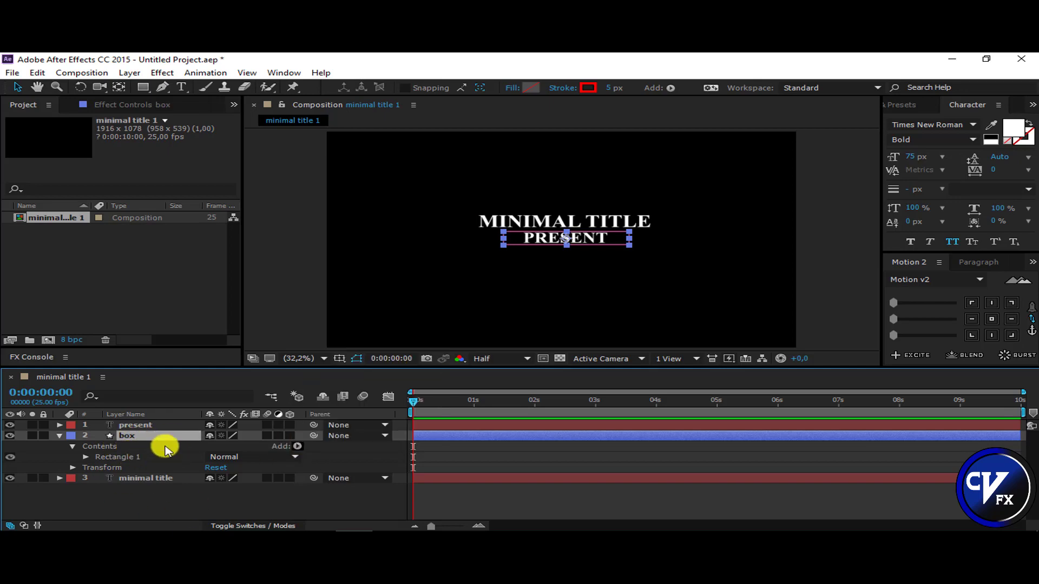
{"action": "key", "text": "slash"}
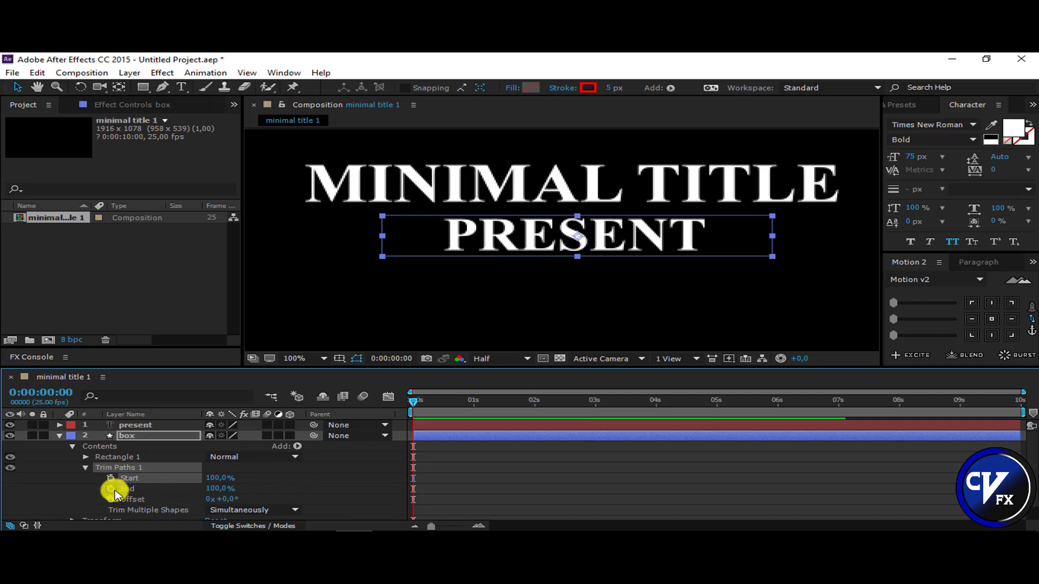
{"action": "left_click", "coordinate": [111, 489]}
{"action": "left_click", "coordinate": [146, 436]}
{"action": "key", "text": "u"}
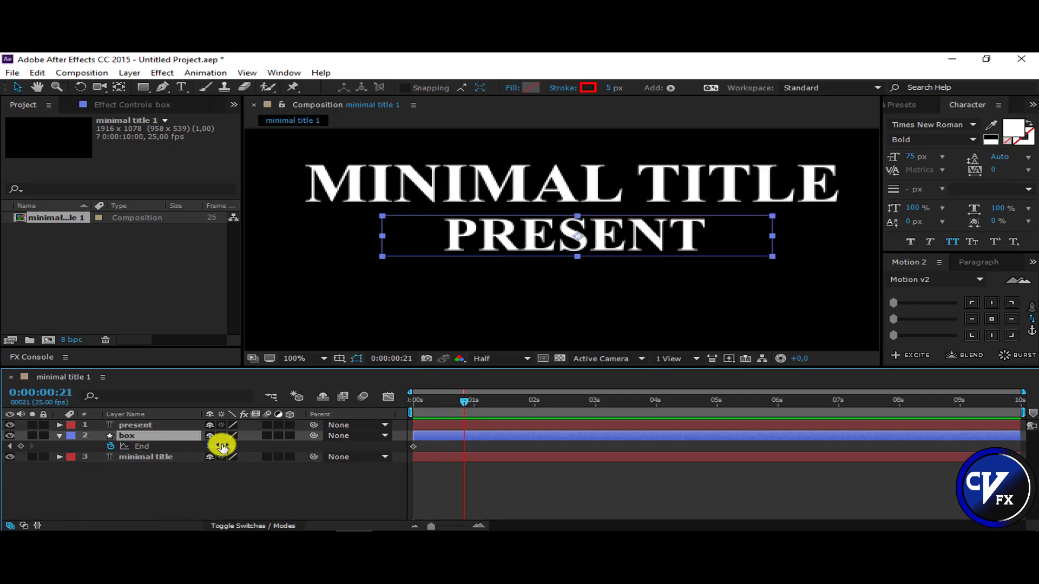
{"action": "left_click_drag", "start_coordinate": [222, 447], "coordinate": [67, 444]}
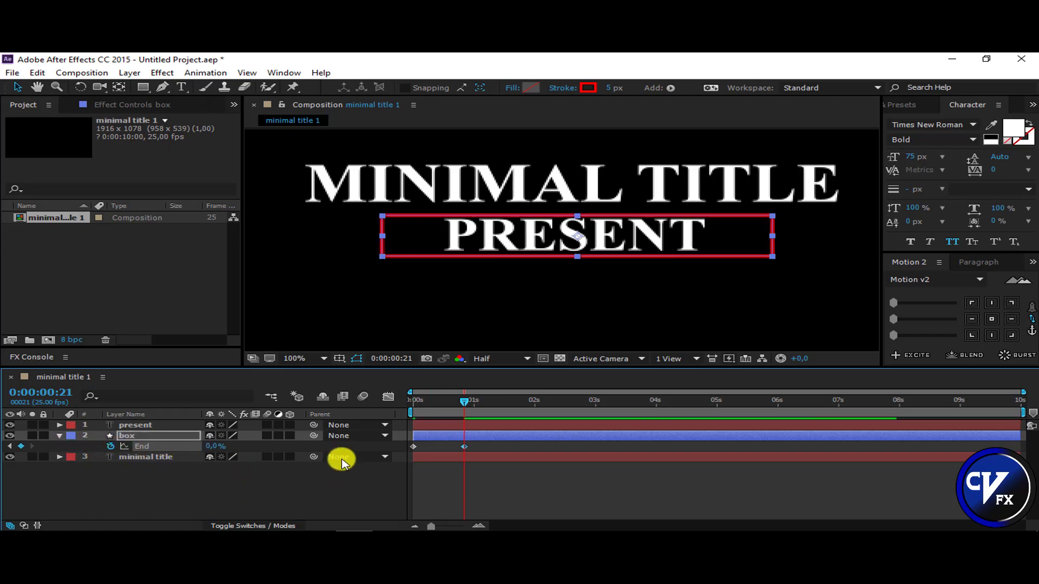
Step: Return the viewer to 50% magnification and begin renaming the MINIMAL TITLE layer
{"action": "left_click", "coordinate": [150, 457]}
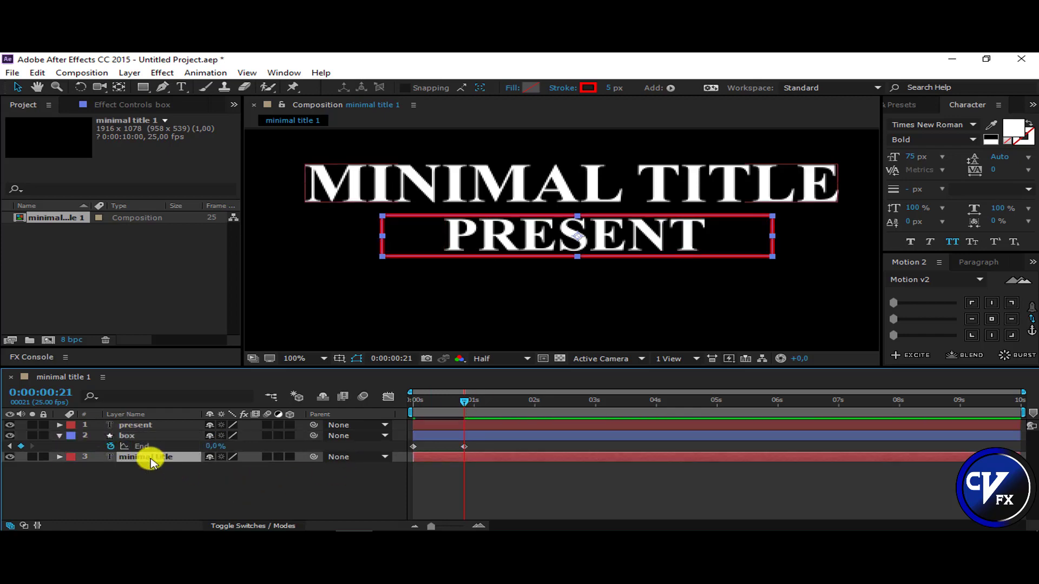
{"action": "left_click", "coordinate": [298, 359]}
{"action": "left_click", "coordinate": [287, 246]}
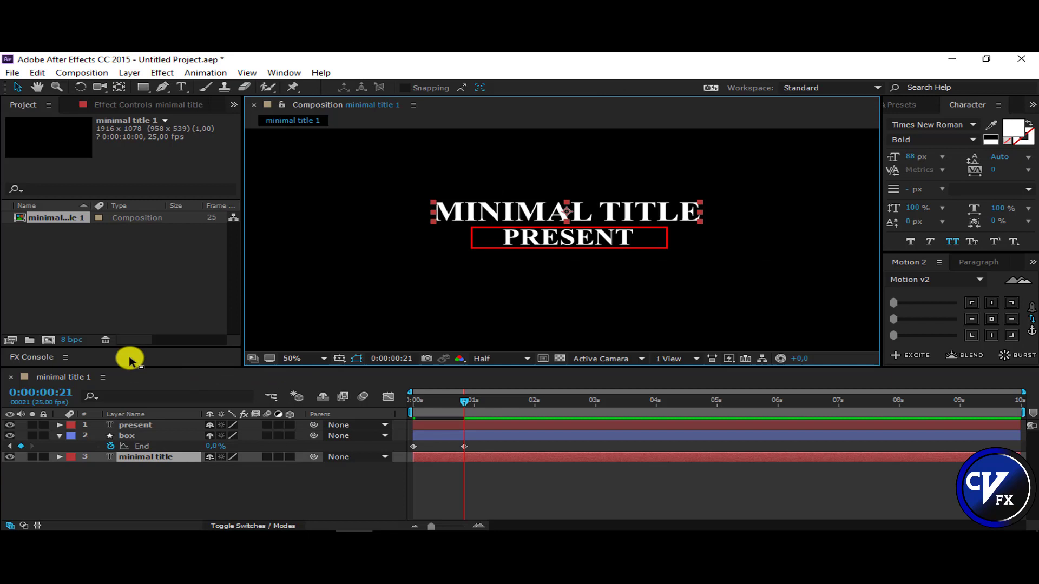
{"action": "key", "text": "Return"}
Step: Animate MINIMAL TITLE's animator Position from 0,70,0 up to 0 by 0:00:01:11
{"action": "left_click", "coordinate": [61, 458]}
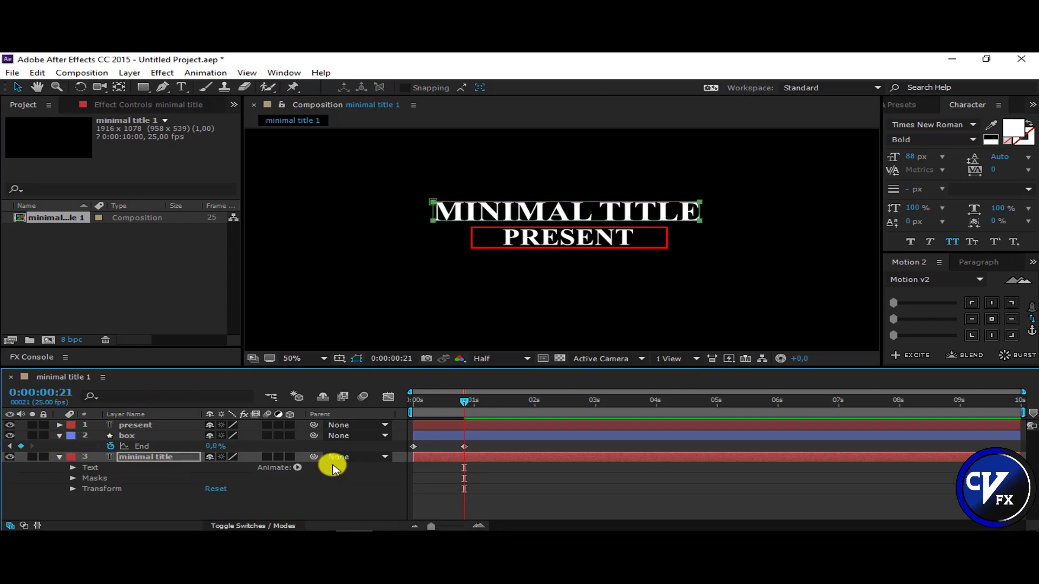
{"action": "left_click", "coordinate": [297, 467]}
{"action": "left_click", "coordinate": [372, 242]}
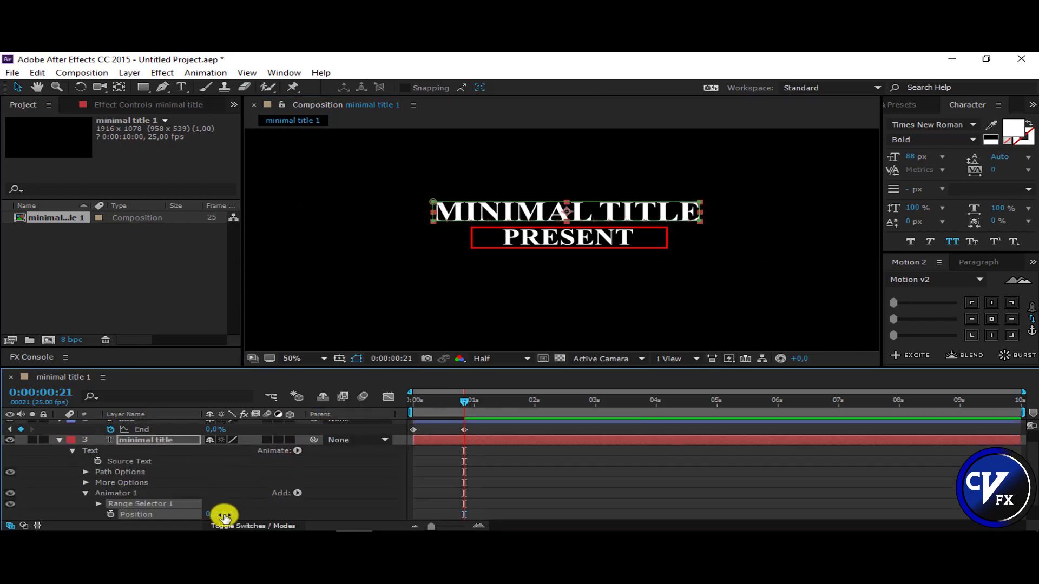
{"action": "left_click_drag", "start_coordinate": [225, 517], "coordinate": [286, 509]}
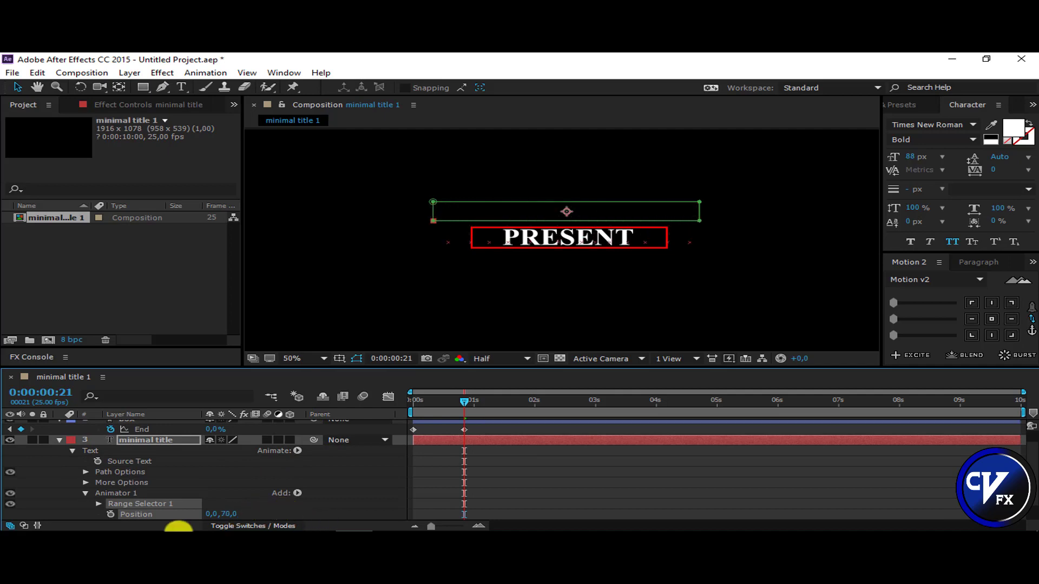
{"action": "left_click", "coordinate": [110, 514]}
{"action": "key", "text": "u"}
{"action": "left_click", "coordinate": [492, 407]}
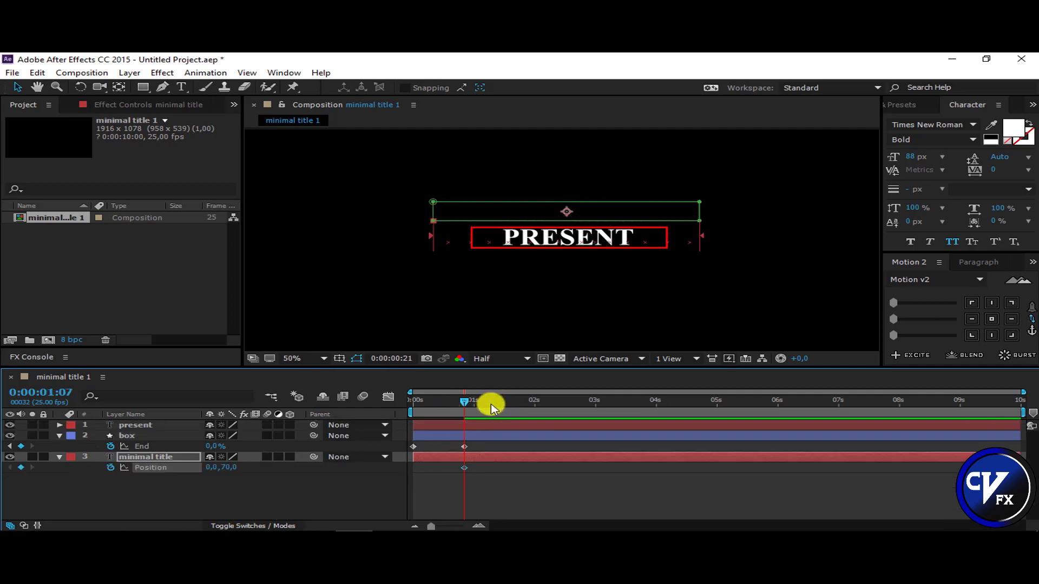
{"action": "left_click", "coordinate": [498, 409]}
{"action": "left_click", "coordinate": [228, 467]}
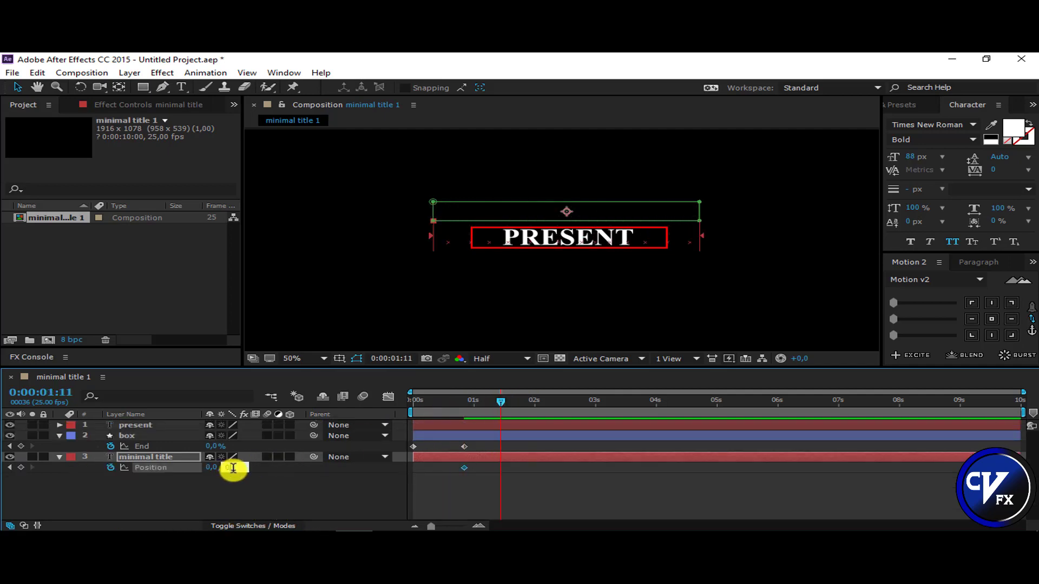
{"action": "type", "text": "0"}
{"action": "key", "text": "Return"}
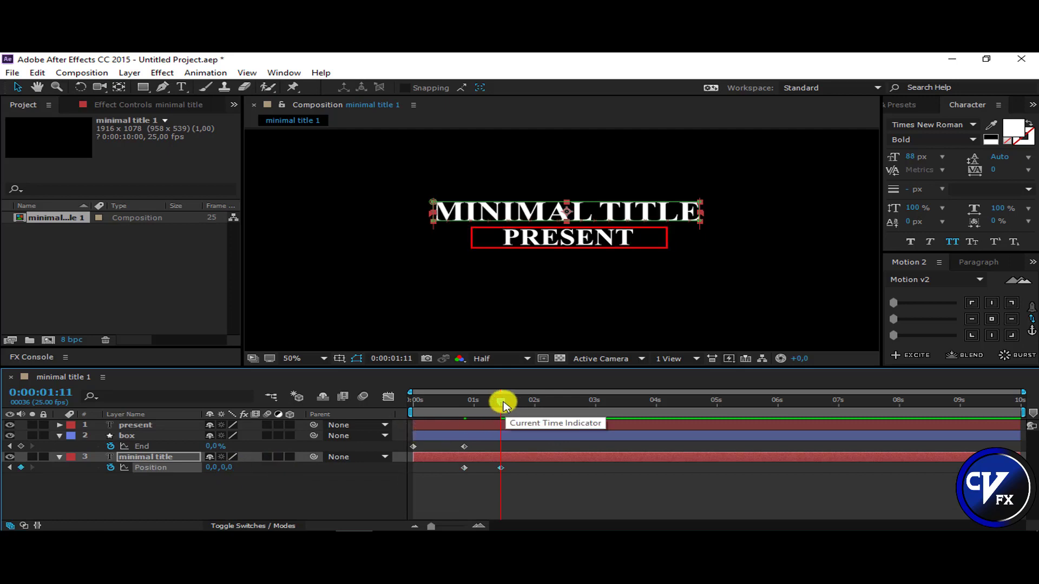
{"action": "left_click_drag", "start_coordinate": [503, 407], "coordinate": [490, 409]}
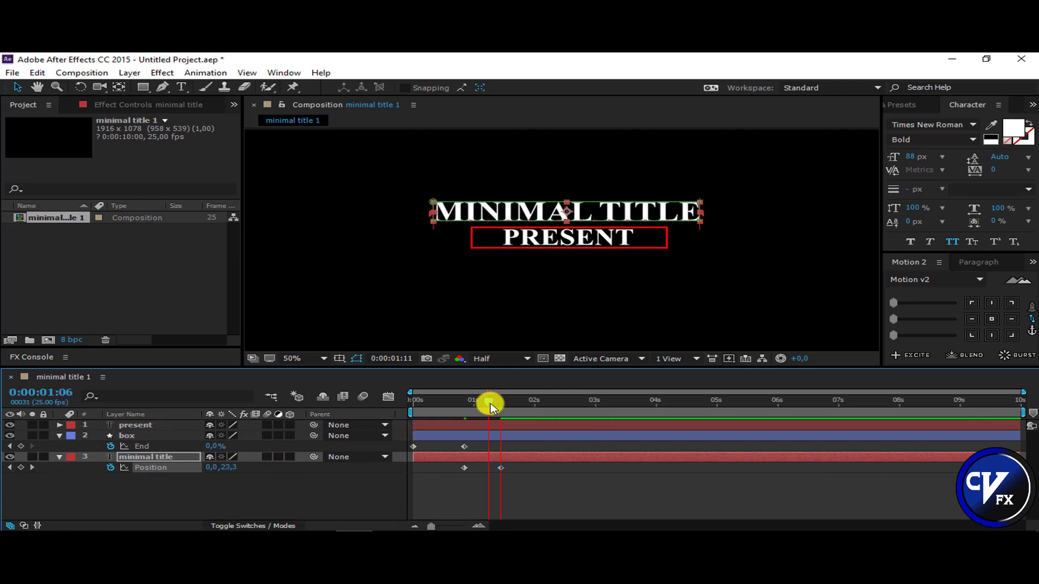
Step: Add a Position animator to PRESENT rising from 0,-62,0 to 0 by 0:00:01:11
{"action": "left_click", "coordinate": [139, 428]}
{"action": "left_click", "coordinate": [59, 425]}
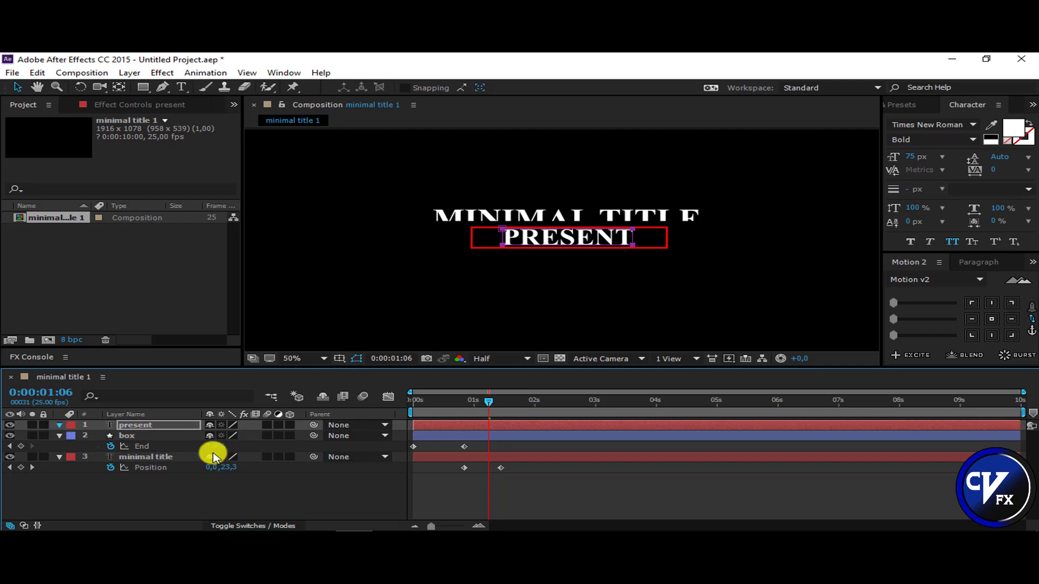
{"action": "left_click", "coordinate": [297, 436]}
{"action": "left_click", "coordinate": [347, 214]}
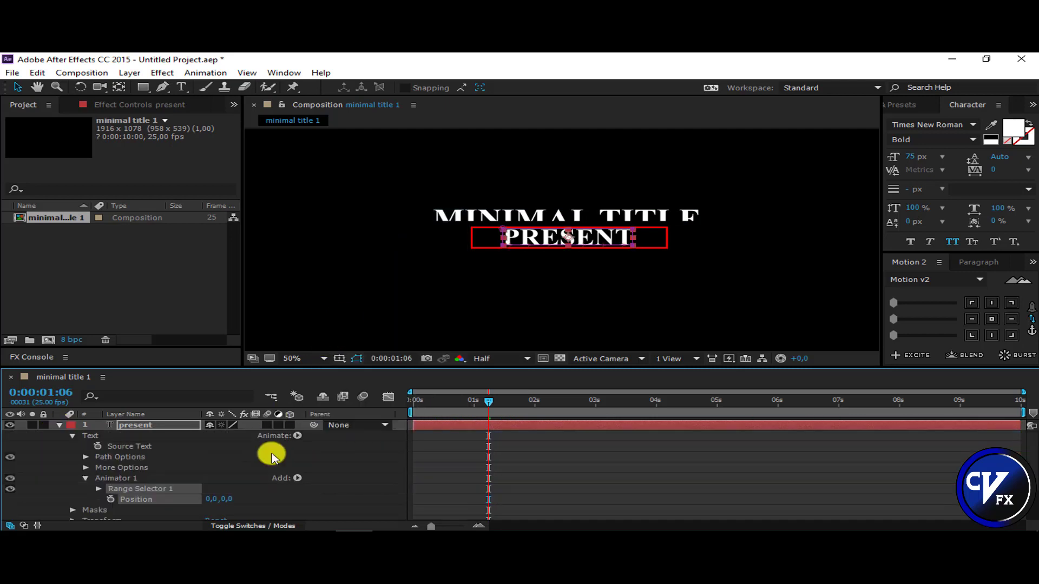
{"action": "mouse_move", "coordinate": [237, 500]}
{"action": "left_mouse_down"}
{"action": "mouse_move", "coordinate": [256, 498]}
{"action": "mouse_move", "coordinate": [198, 490]}
{"action": "left_mouse_up"}
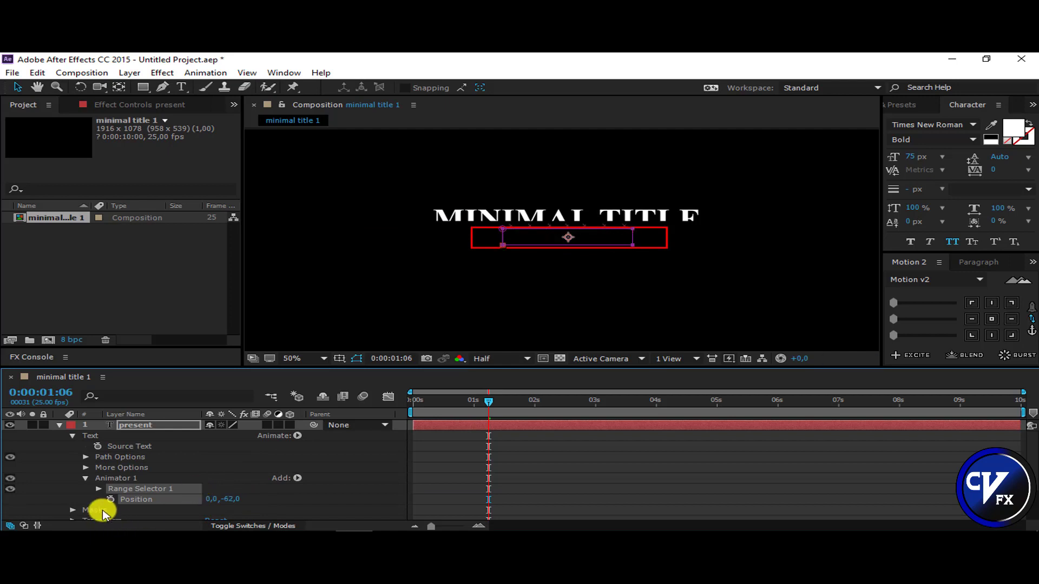
{"action": "key", "text": "u"}
{"action": "left_click_drag", "start_coordinate": [489, 401], "coordinate": [501, 402]}
{"action": "type", "text": "0"}
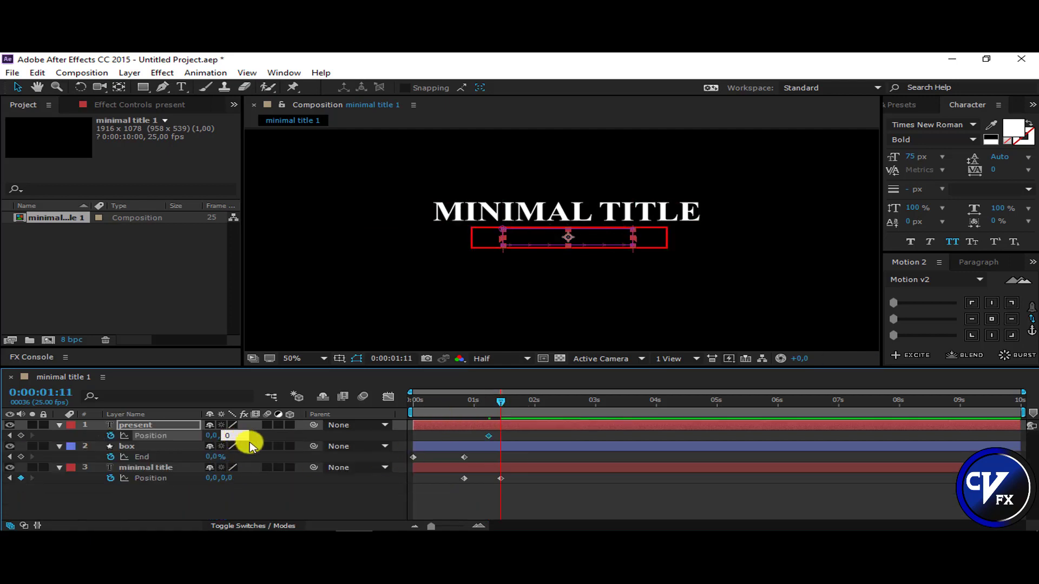
{"action": "key", "text": "Return"}
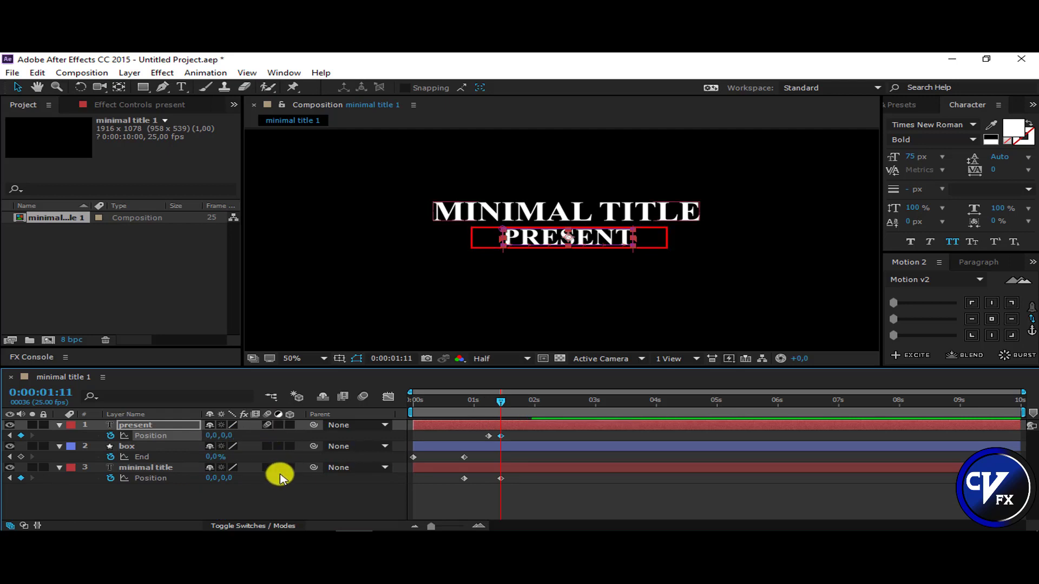
Step: Apply Easy Ease to all the title and PRESENT keyframes
{"action": "left_click_drag", "start_coordinate": [524, 434], "coordinate": [409, 490]}
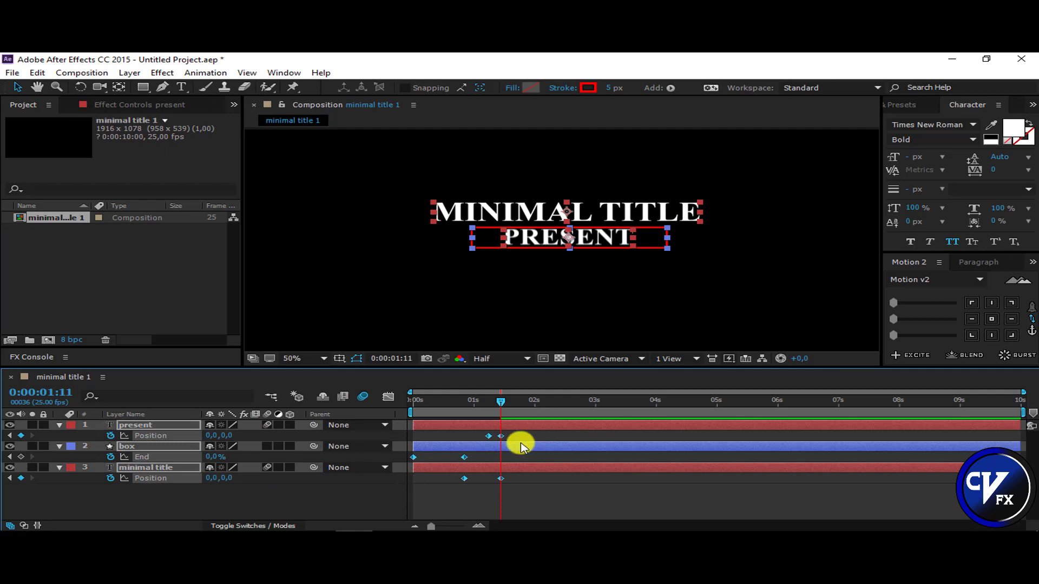
{"action": "left_click_drag", "start_coordinate": [508, 427], "coordinate": [398, 507]}
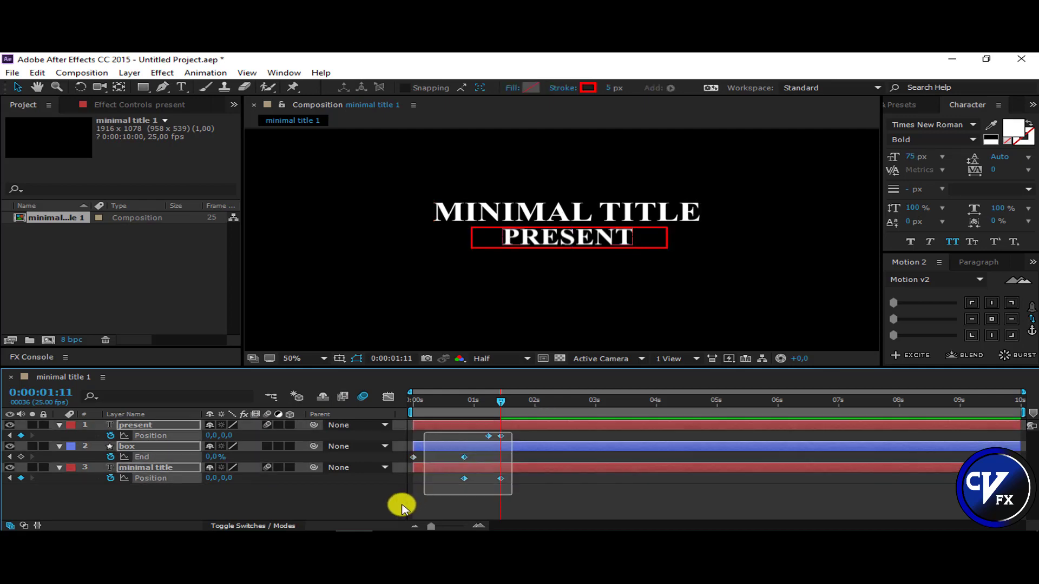
{"action": "right_click", "coordinate": [500, 436]}
{"action": "mouse_move", "coordinate": [542, 426]}
{"action": "left_click", "coordinate": [709, 343]}
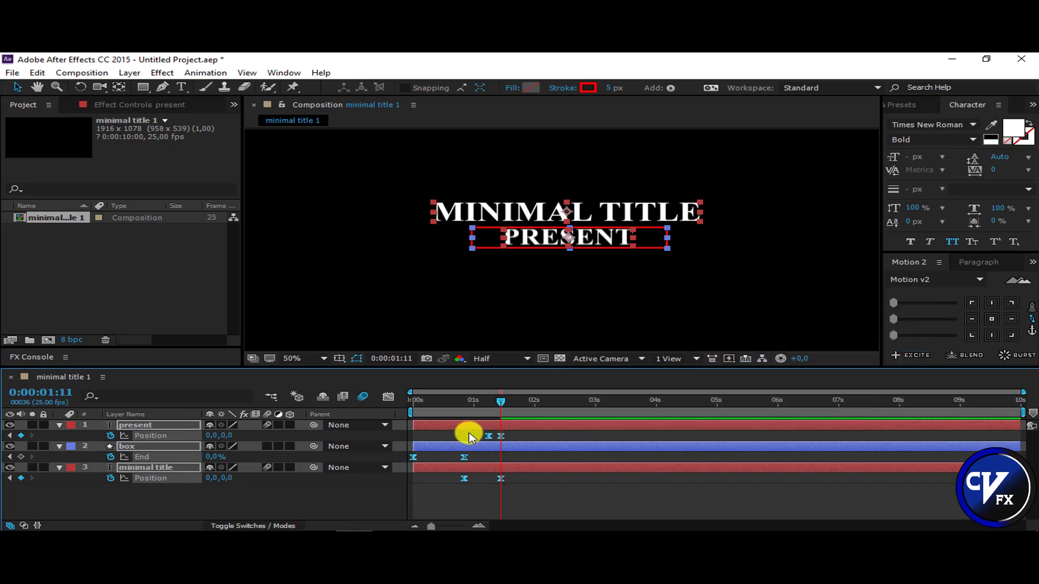
{"action": "key", "text": "Home"}
{"action": "left_click", "coordinate": [295, 511]}
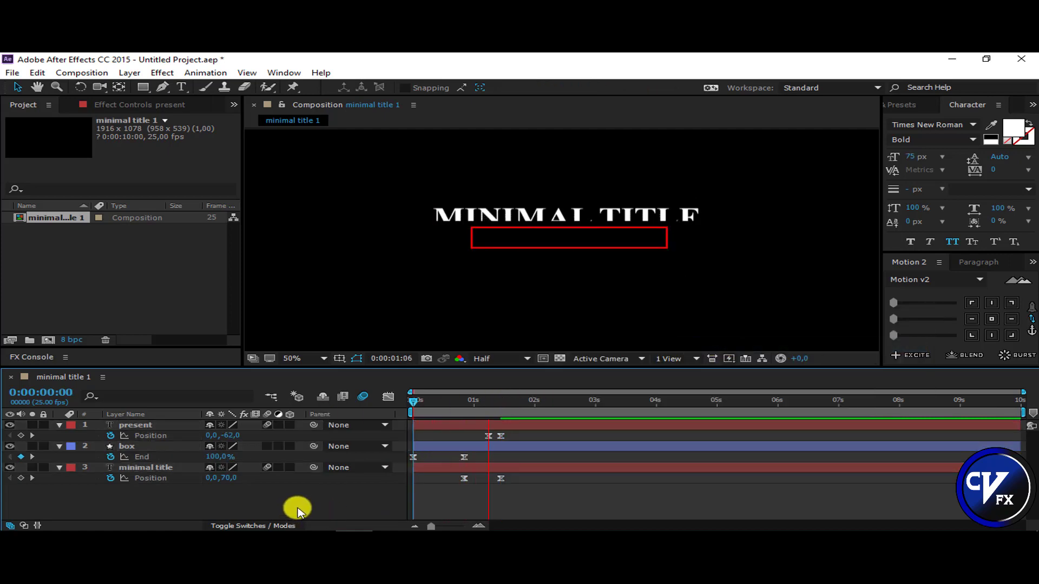
Step: Keyframe PRESENT's Position at 4:00 and slide it left to -352,0,0 by 0:00:04:20
{"action": "left_click", "coordinate": [656, 402]}
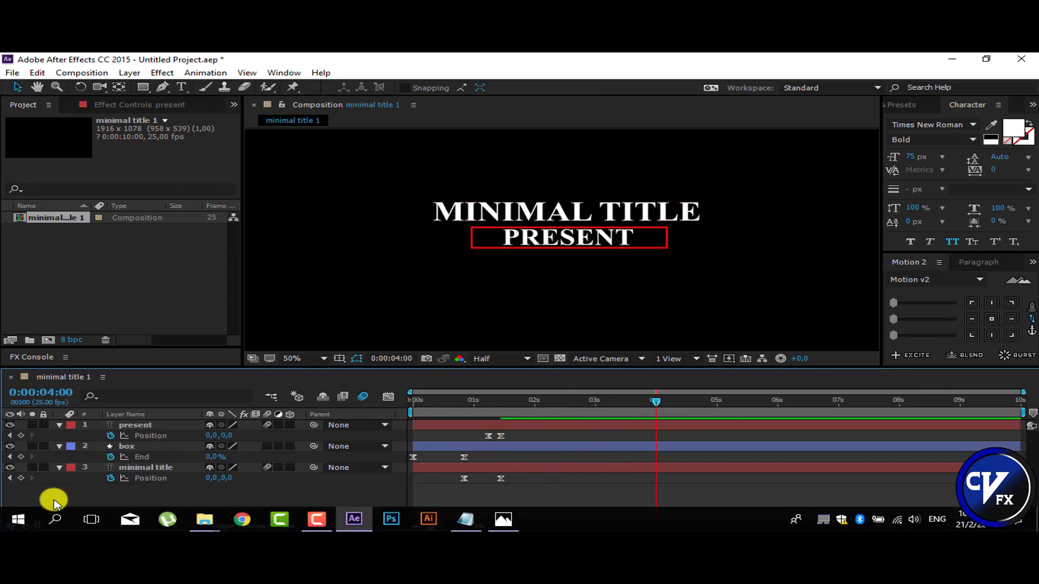
{"action": "left_click", "coordinate": [21, 436]}
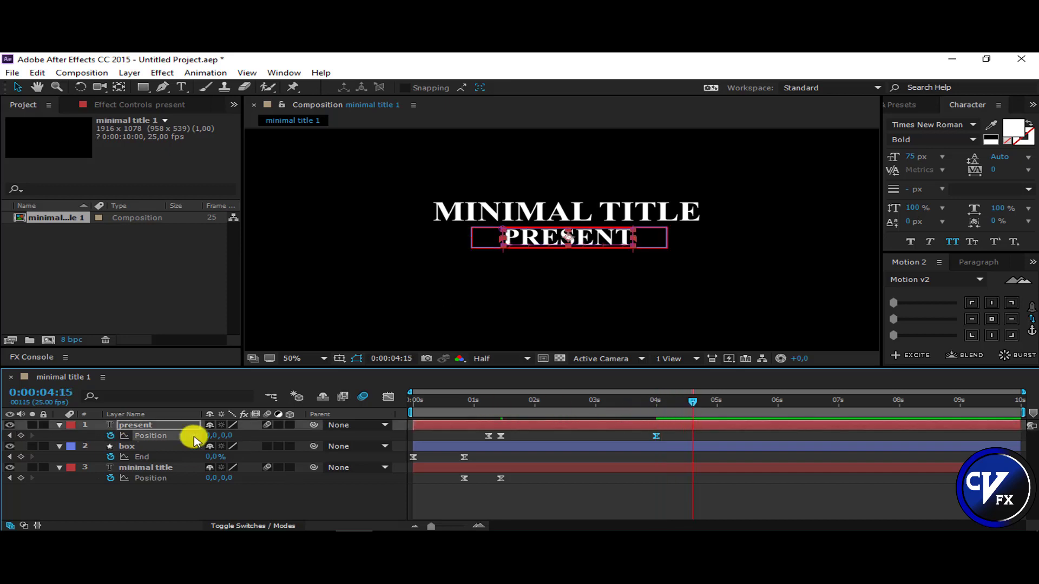
{"action": "left_click_drag", "start_coordinate": [211, 435], "coordinate": [204, 441]}
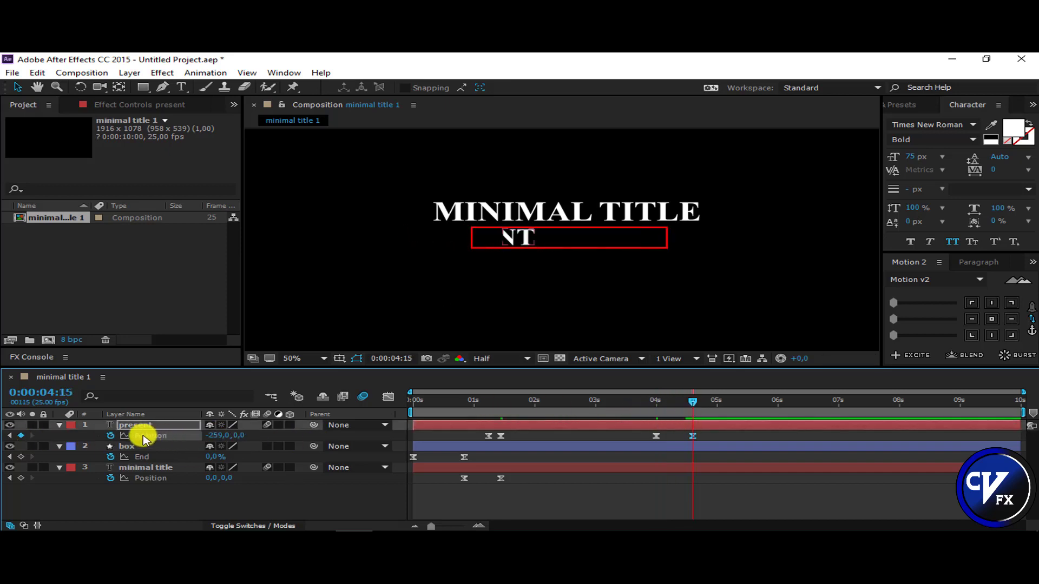
{"action": "left_click_drag", "start_coordinate": [214, 435], "coordinate": [151, 437]}
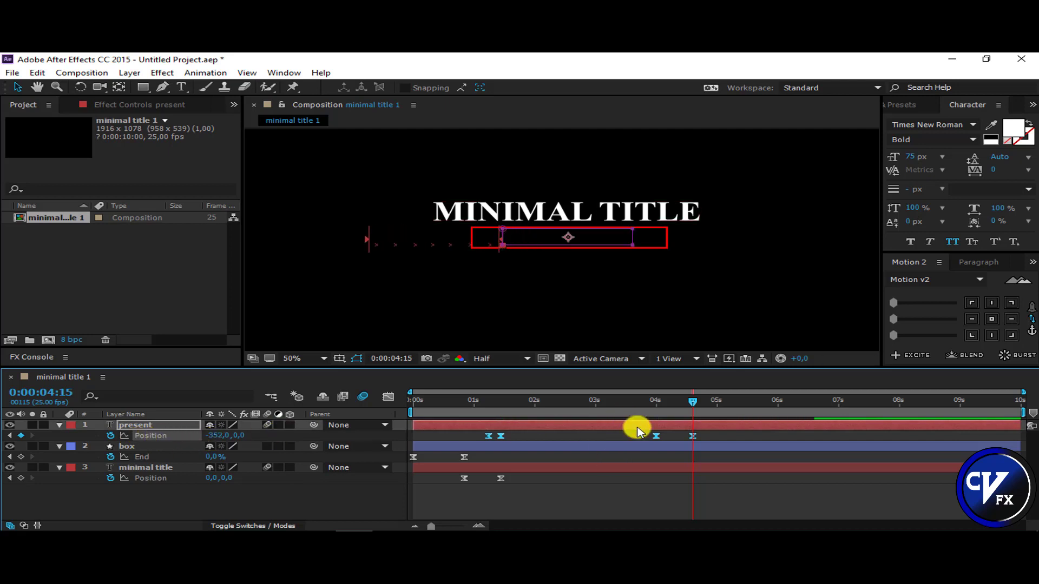
{"action": "left_click", "coordinate": [690, 443]}
{"action": "left_click_drag", "start_coordinate": [693, 436], "coordinate": [711, 441]}
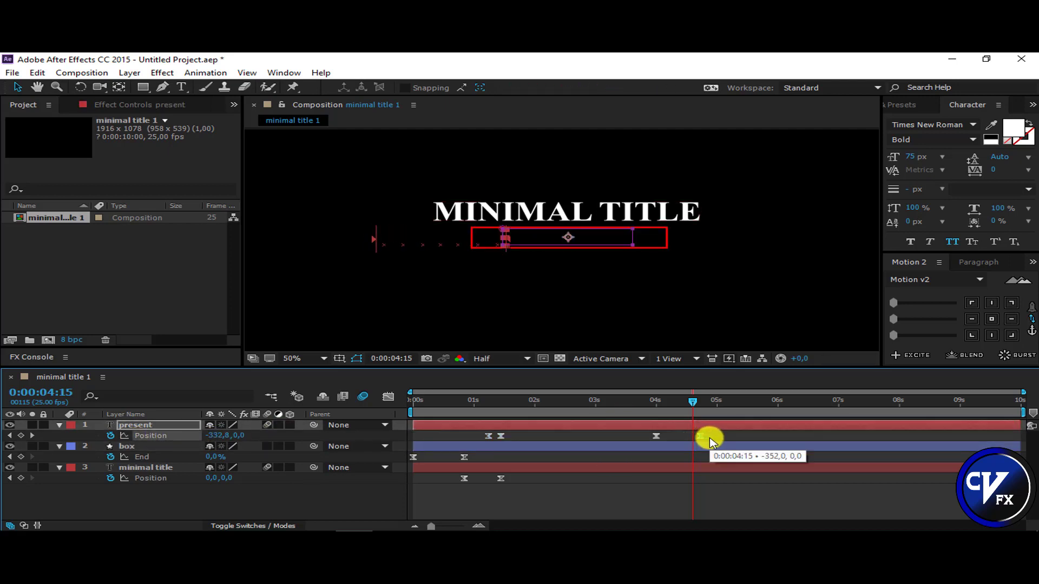
{"action": "left_click", "coordinate": [694, 404]}
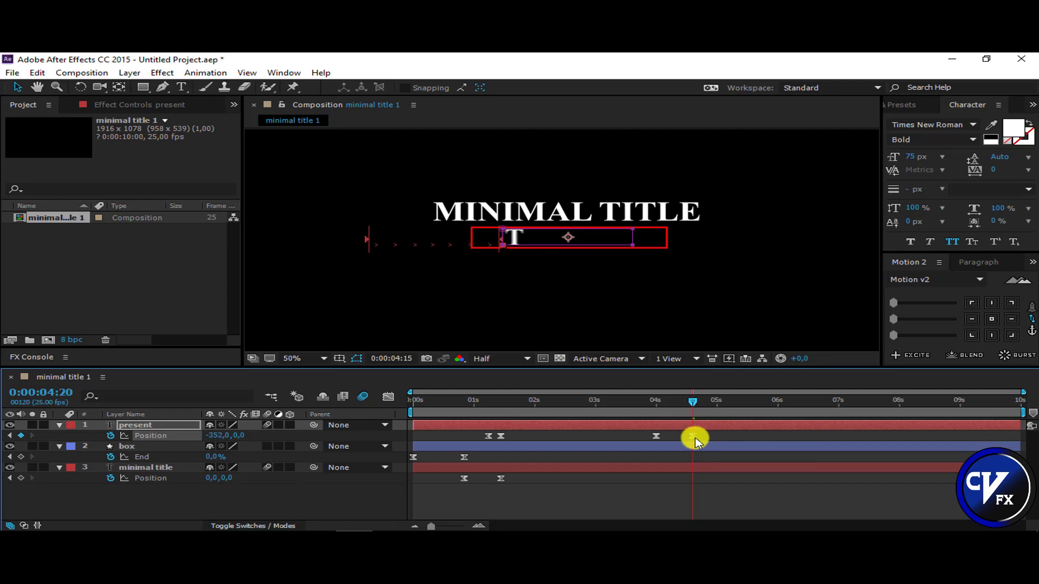
{"action": "left_click_drag", "start_coordinate": [693, 436], "coordinate": [711, 442]}
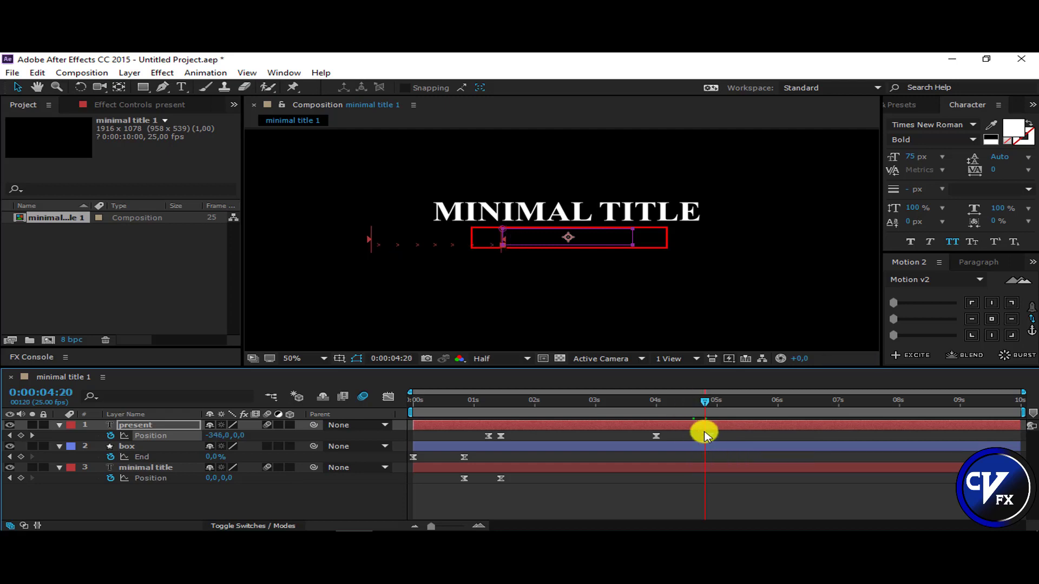
Step: Keyframe MINIMAL TITLE's Position at 4:07 and slide it right to 707,0,0 by 4:22
{"action": "left_click_drag", "start_coordinate": [698, 405], "coordinate": [674, 410]}
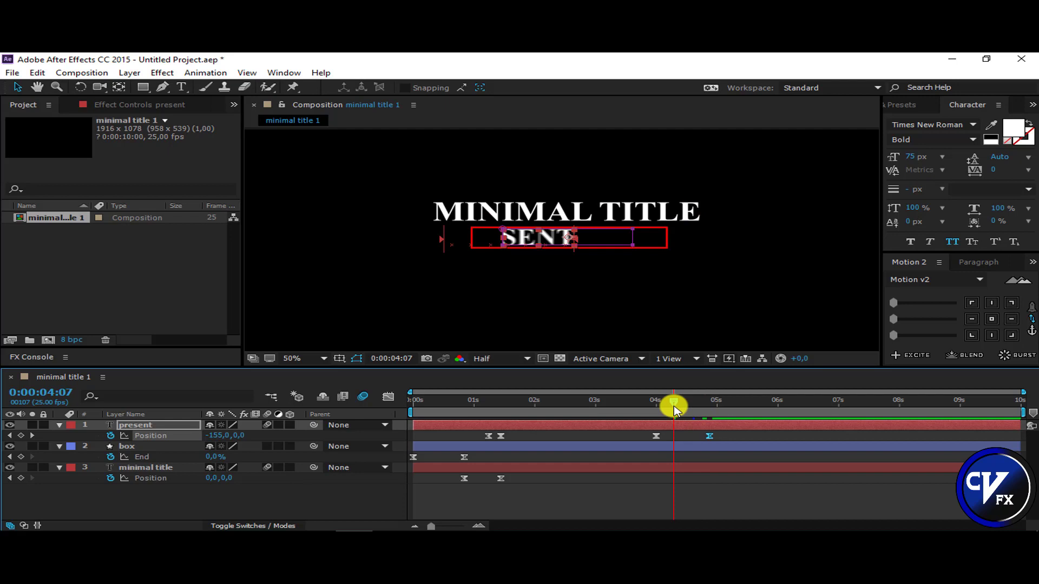
{"action": "left_click", "coordinate": [21, 478]}
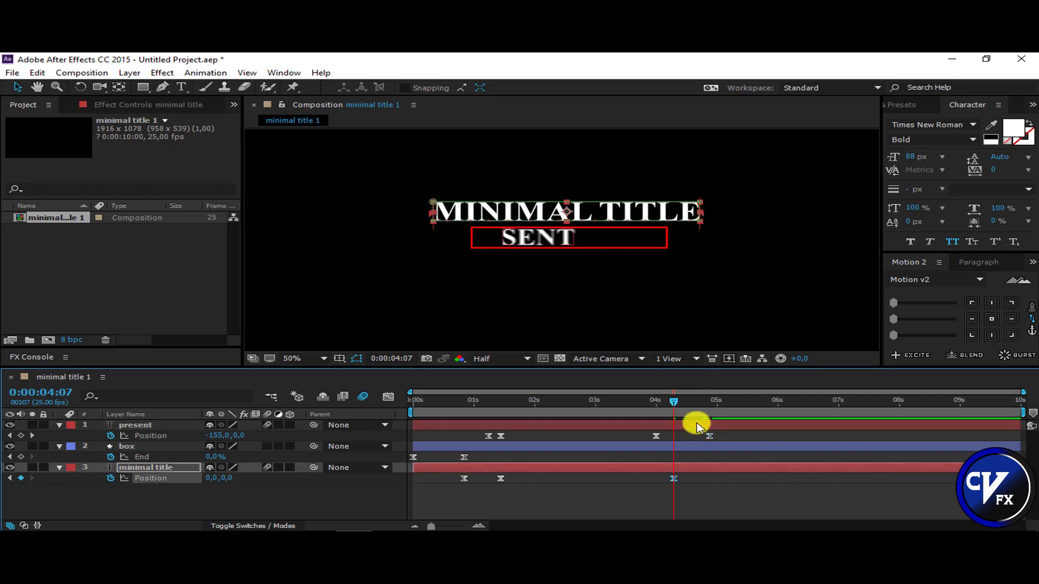
{"action": "key", "text": "k"}
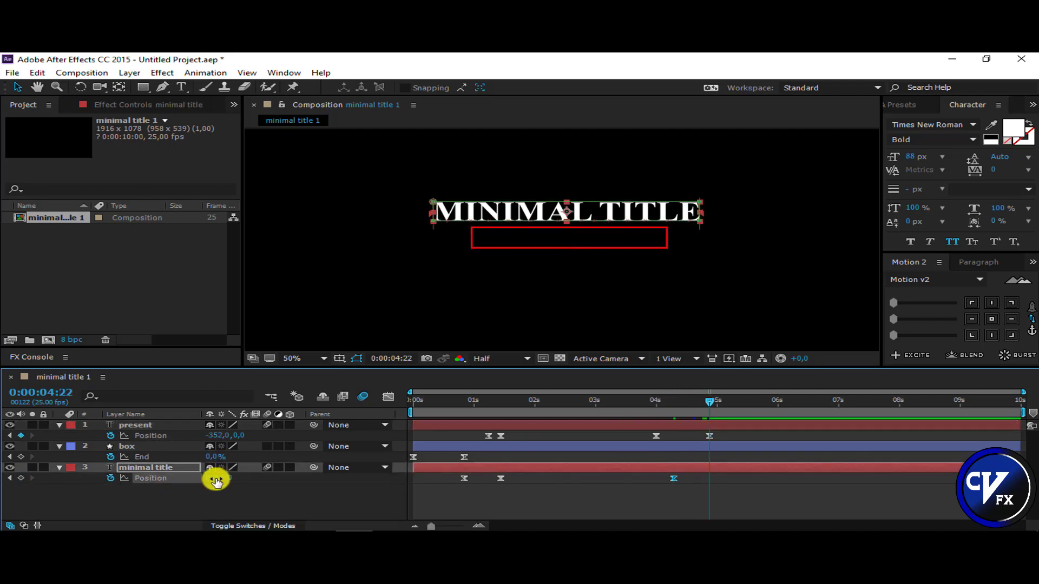
{"action": "left_click_drag", "start_coordinate": [231, 480], "coordinate": [761, 489]}
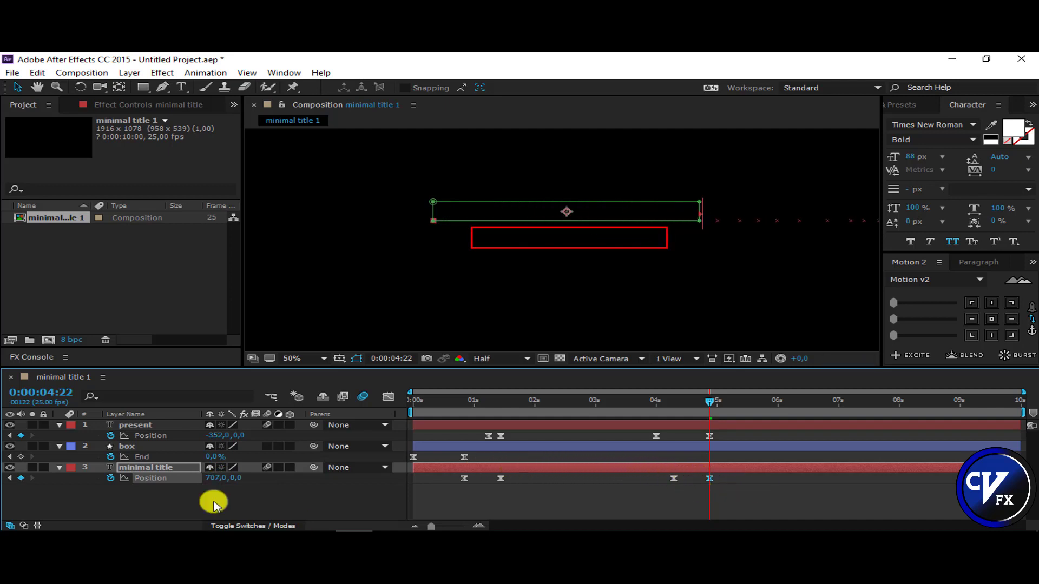
Step: Animate the box's Trim Paths End from 0% at 4:22 to 100% at 5:17, ending the work area there
{"action": "left_click", "coordinate": [20, 457]}
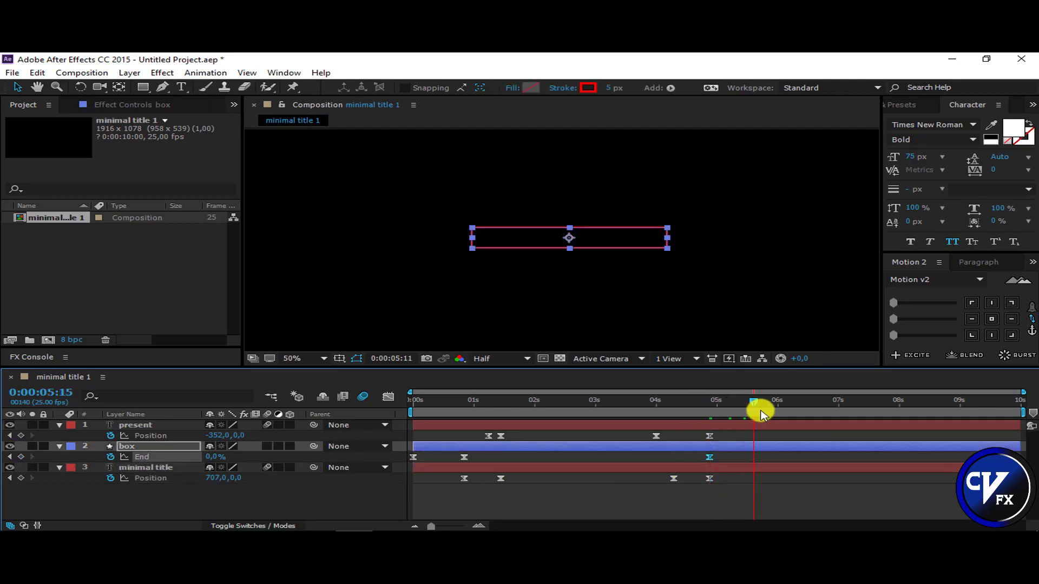
{"action": "left_click_drag", "start_coordinate": [211, 459], "coordinate": [425, 444]}
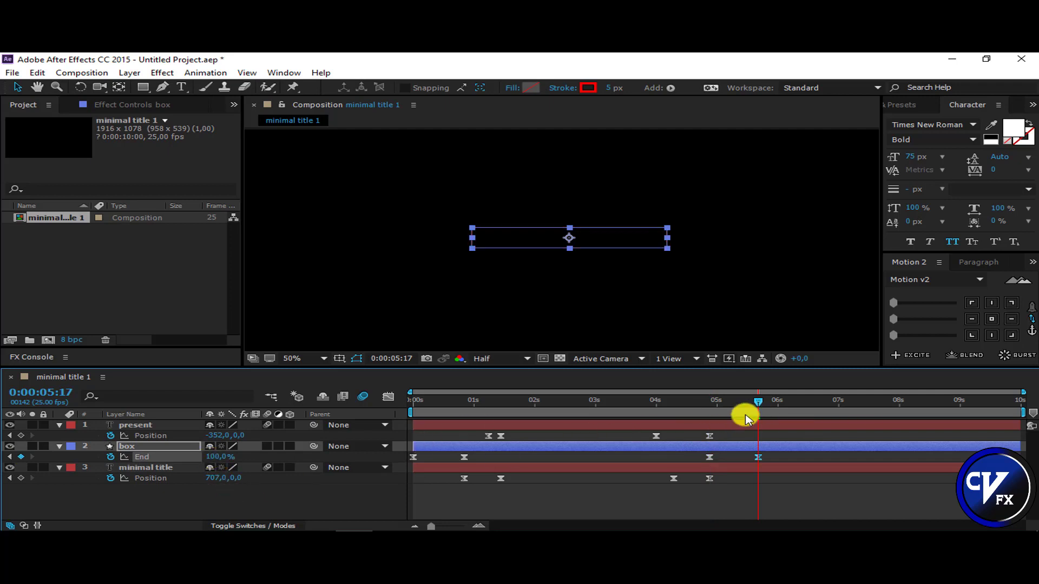
{"action": "key", "text": "n"}
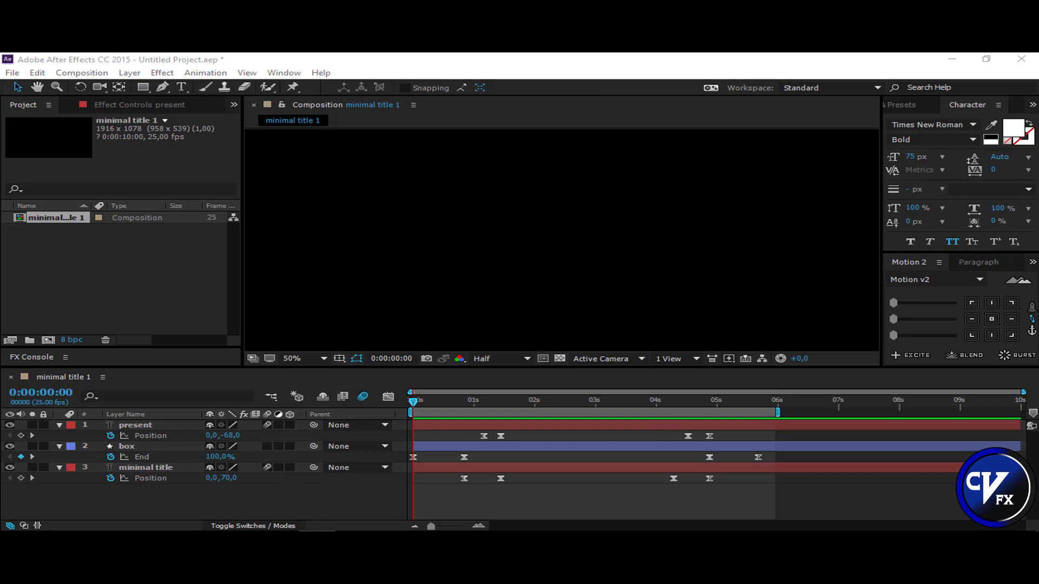
Step: Preview the finished minimal title 1 animation
{"action": "left_click", "coordinate": [330, 520]}
{"action": "key", "text": "space"}
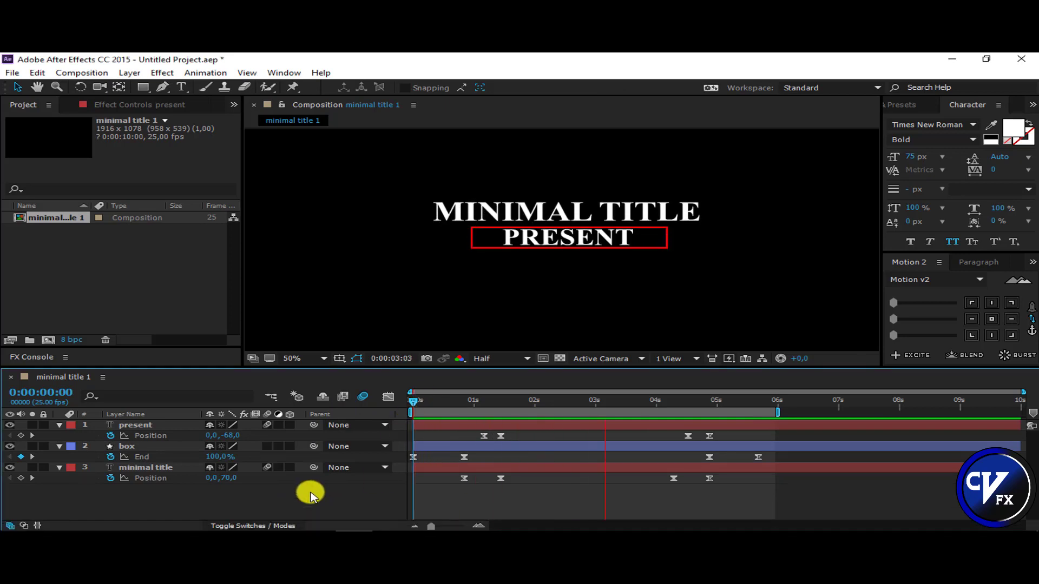
{"action": "key", "text": "space"}
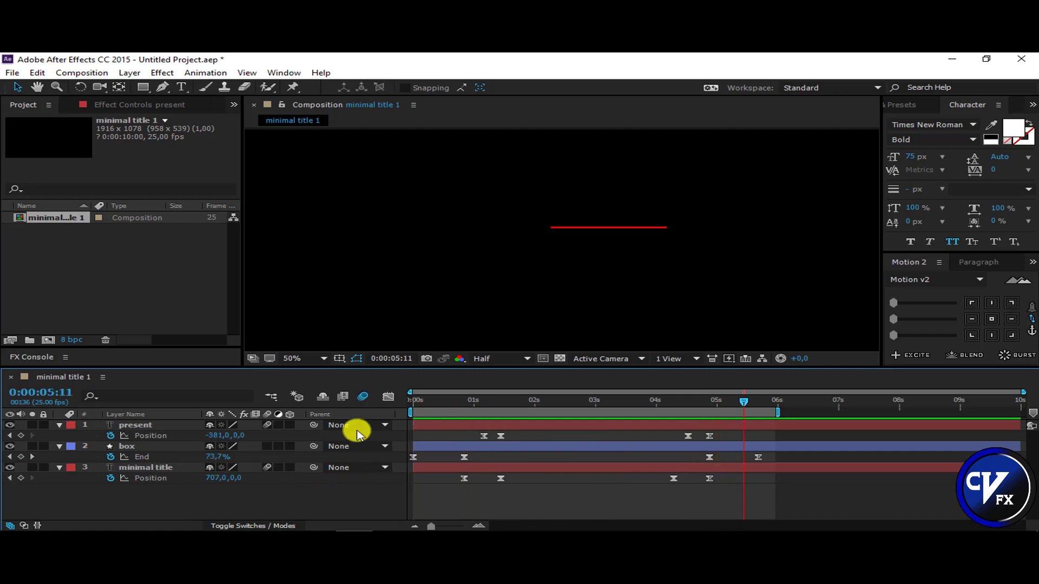
Step: Create a new composition named 'minimal title 2'
{"action": "left_click", "coordinate": [82, 72]}
{"action": "left_click", "coordinate": [108, 98]}
{"action": "type", "text": "minimal title 2"}
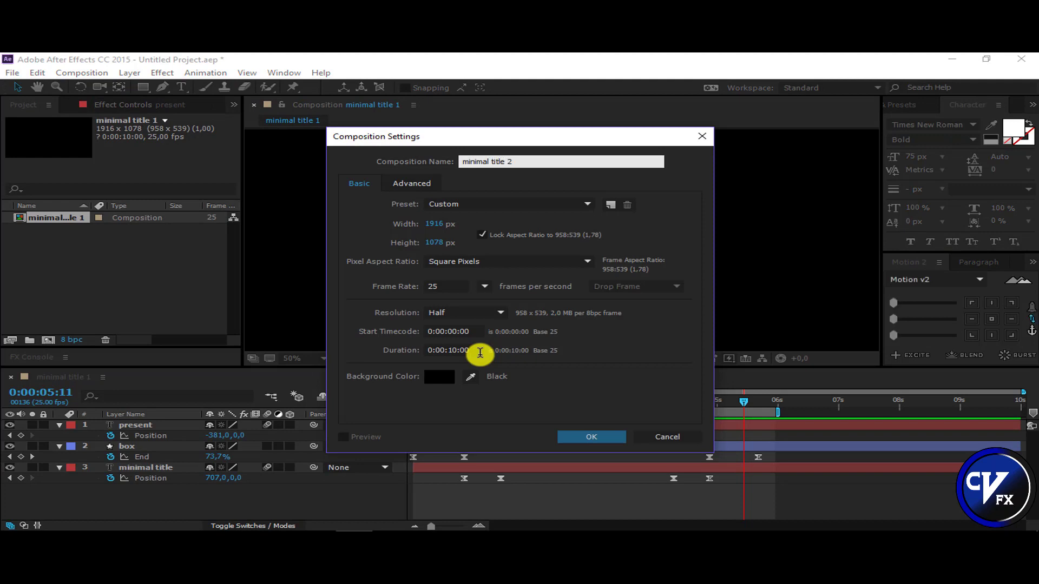
{"action": "key", "text": "Return"}
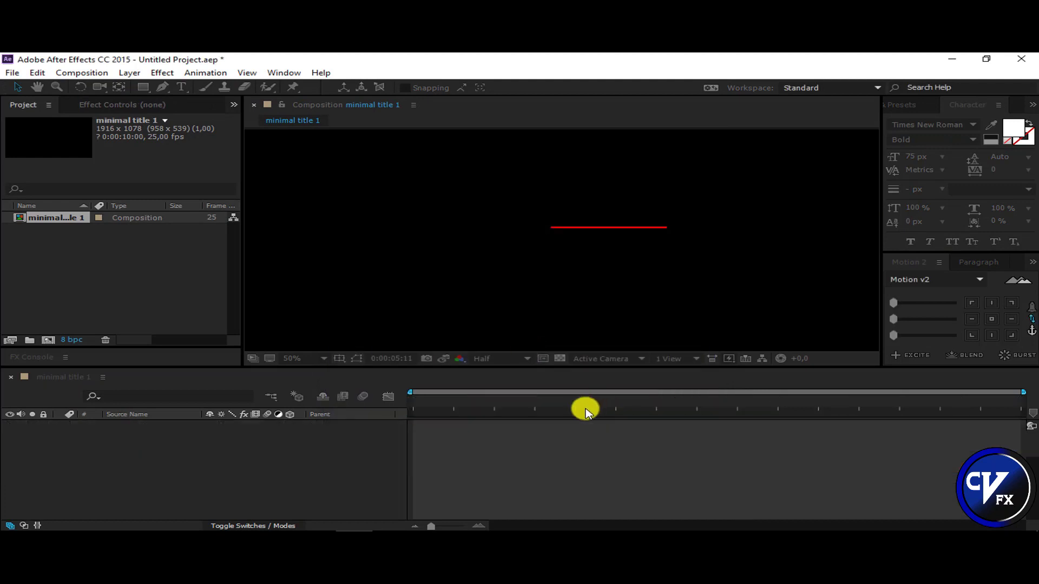
Step: Draw a wide red-outlined rectangle in the upper middle, centre its anchor and nudge it into place
{"action": "left_click", "coordinate": [148, 91]}
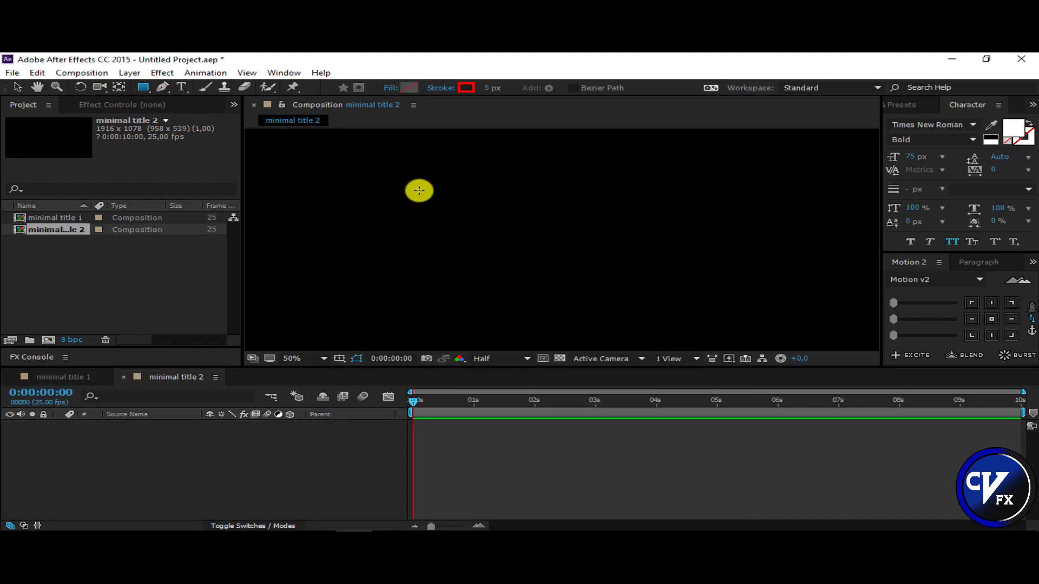
{"action": "left_click", "coordinate": [301, 359]}
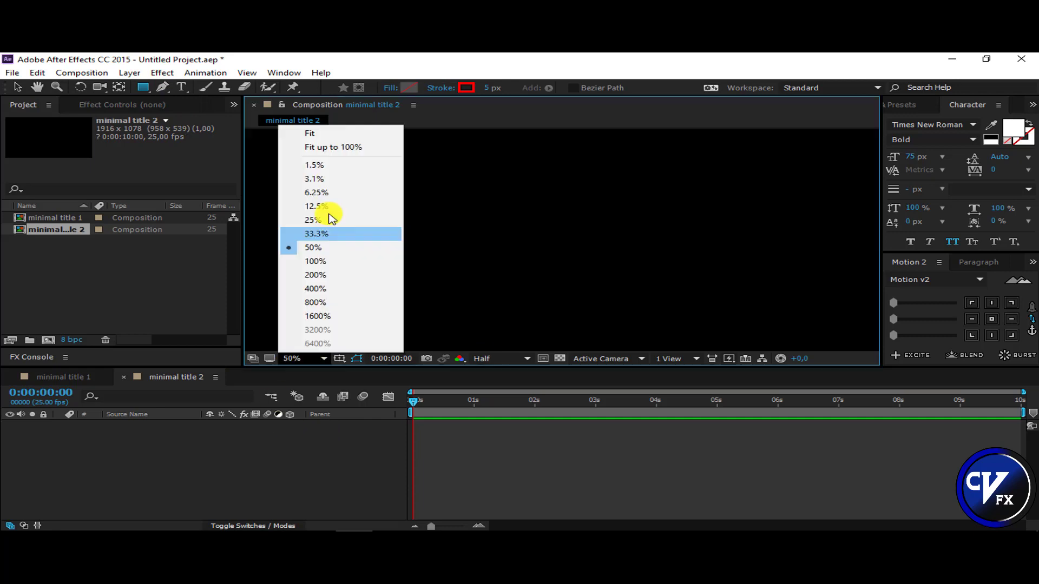
{"action": "left_click", "coordinate": [324, 147]}
{"action": "left_click", "coordinate": [564, 235]}
{"action": "left_click_drag", "start_coordinate": [564, 235], "coordinate": [683, 237]}
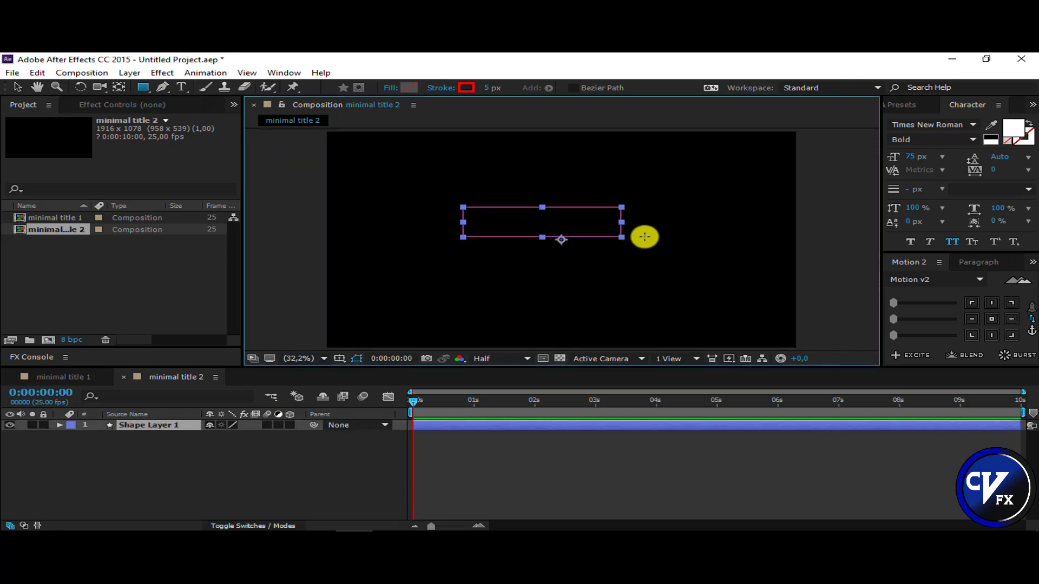
{"action": "left_click", "coordinate": [992, 324]}
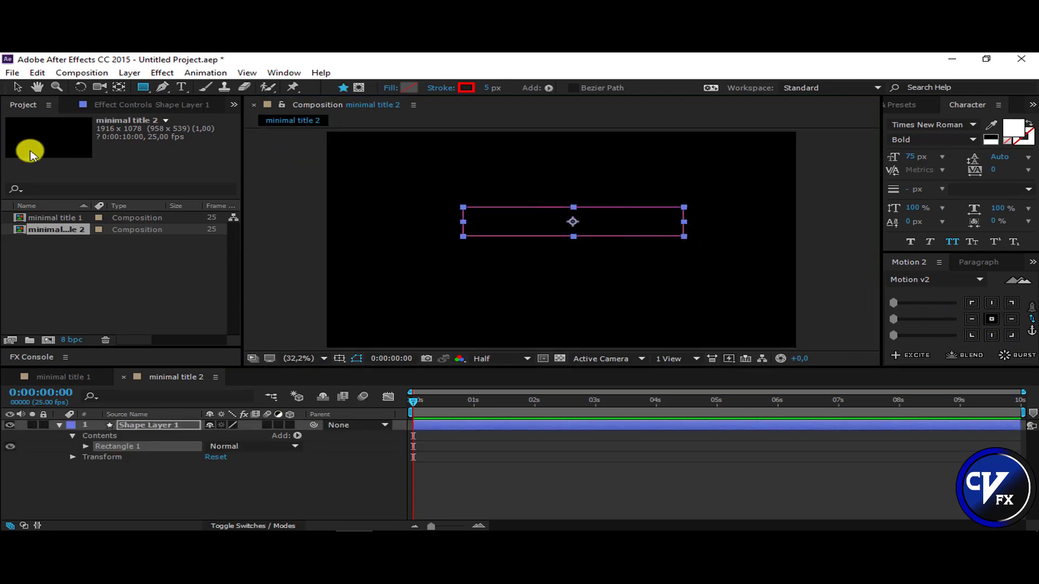
{"action": "left_click", "coordinate": [18, 87]}
{"action": "left_click_drag", "start_coordinate": [603, 220], "coordinate": [594, 223]}
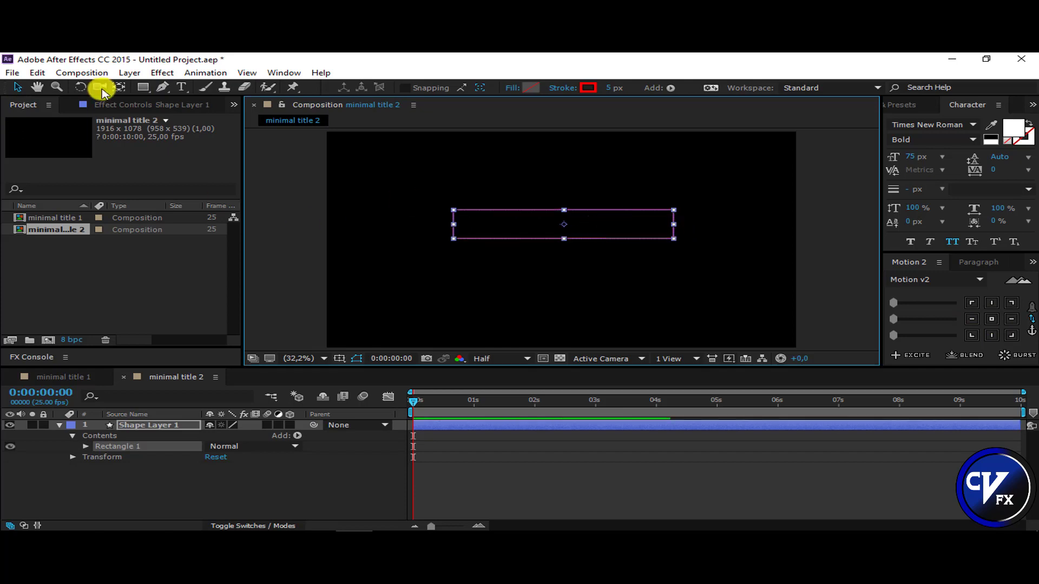
{"action": "left_click", "coordinate": [181, 87]}
Step: Type 'JASON STATHAN' inside the rectangle and centre the white bold text in the box
{"action": "left_click", "coordinate": [470, 229]}
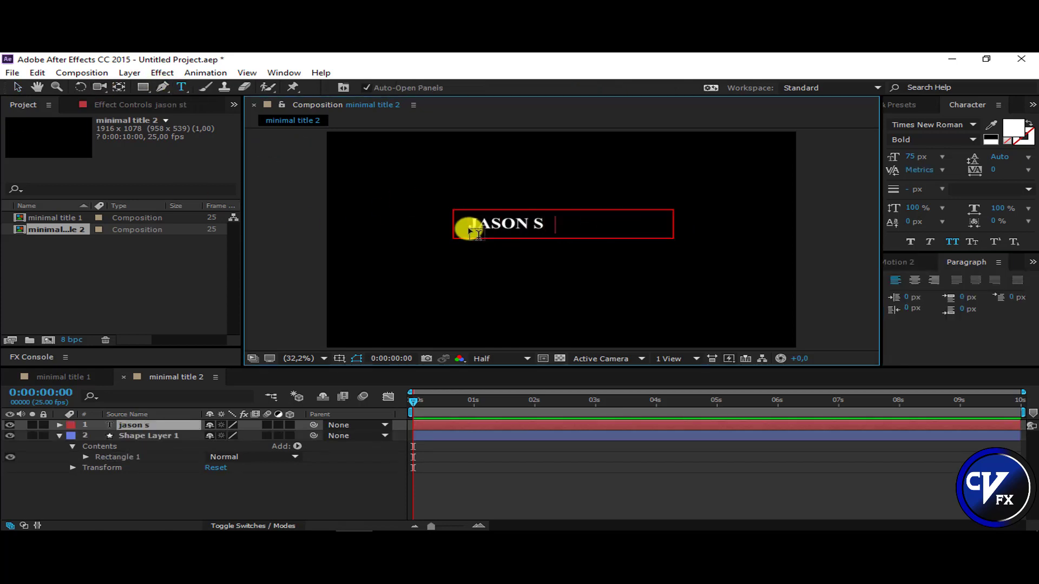
{"action": "type", "text": "tthan"}
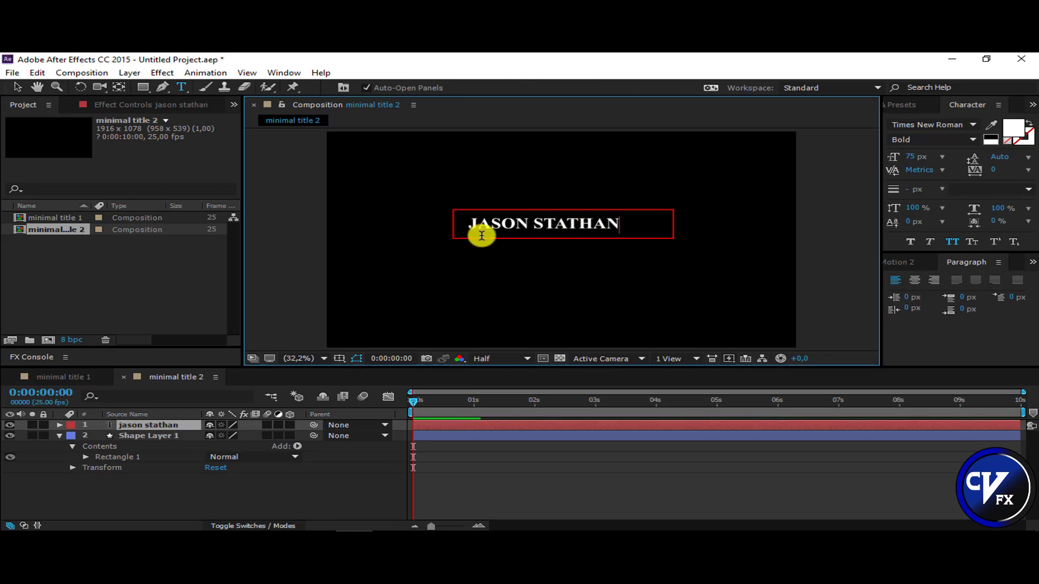
{"action": "left_click", "coordinate": [15, 88]}
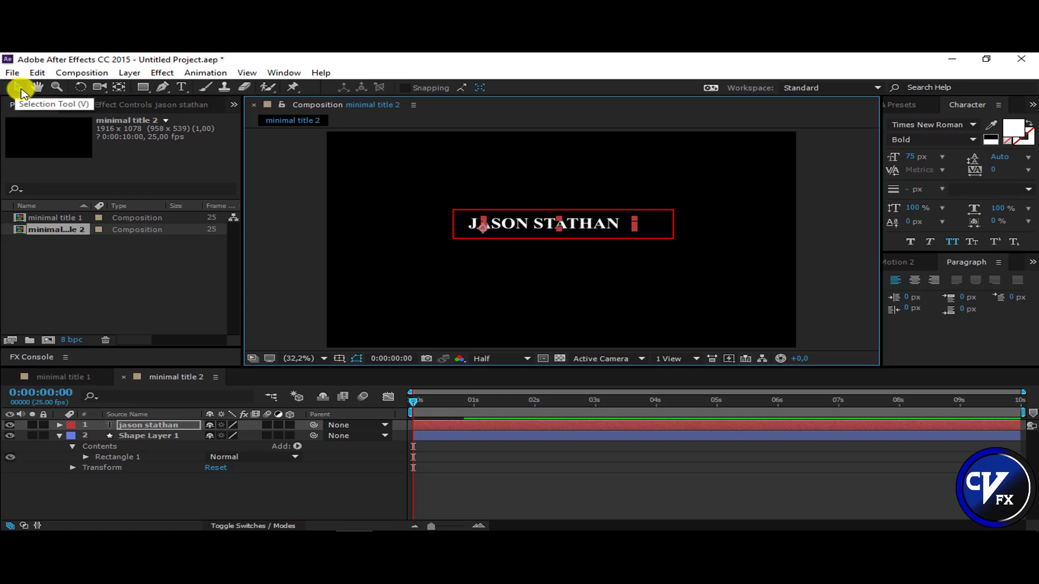
{"action": "left_click", "coordinate": [414, 272]}
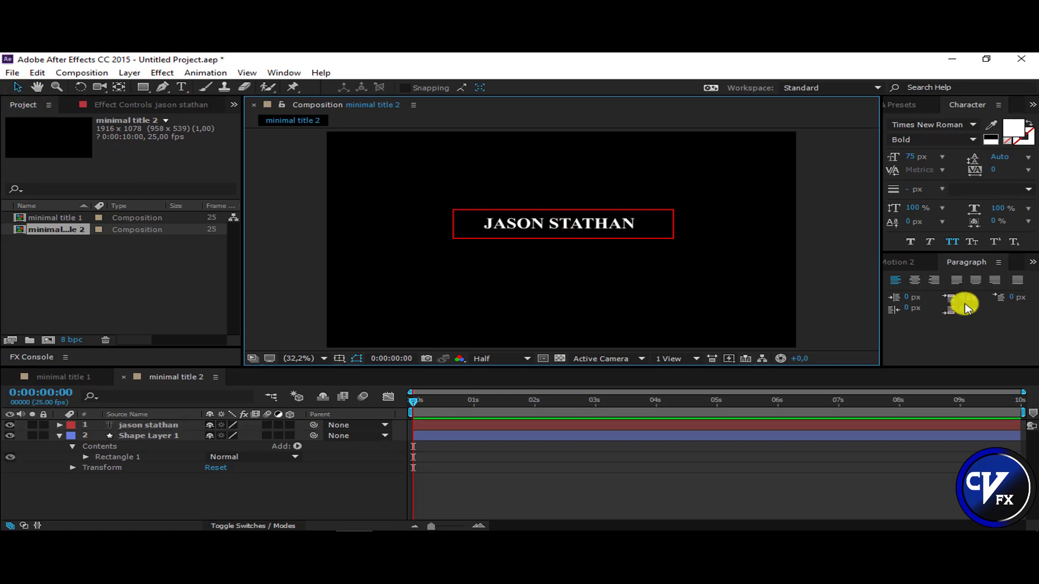
{"action": "left_click", "coordinate": [161, 438]}
{"action": "type", "text": "box"}
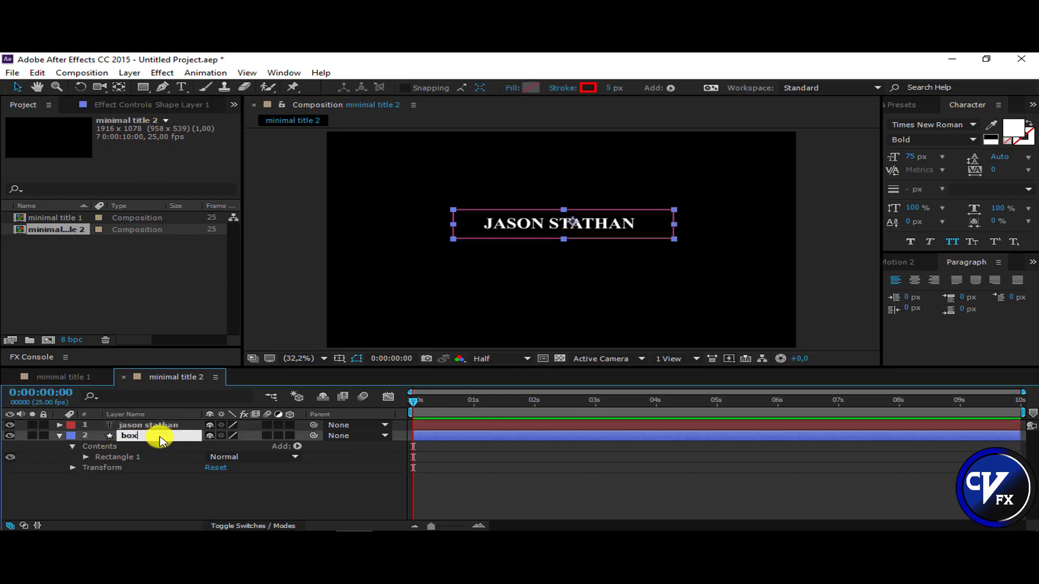
Step: Name the shape layer 'box' and add an expanded Trim Paths 1 operator to its outline
{"action": "key", "text": "Return"}
{"action": "left_click", "coordinate": [119, 455]}
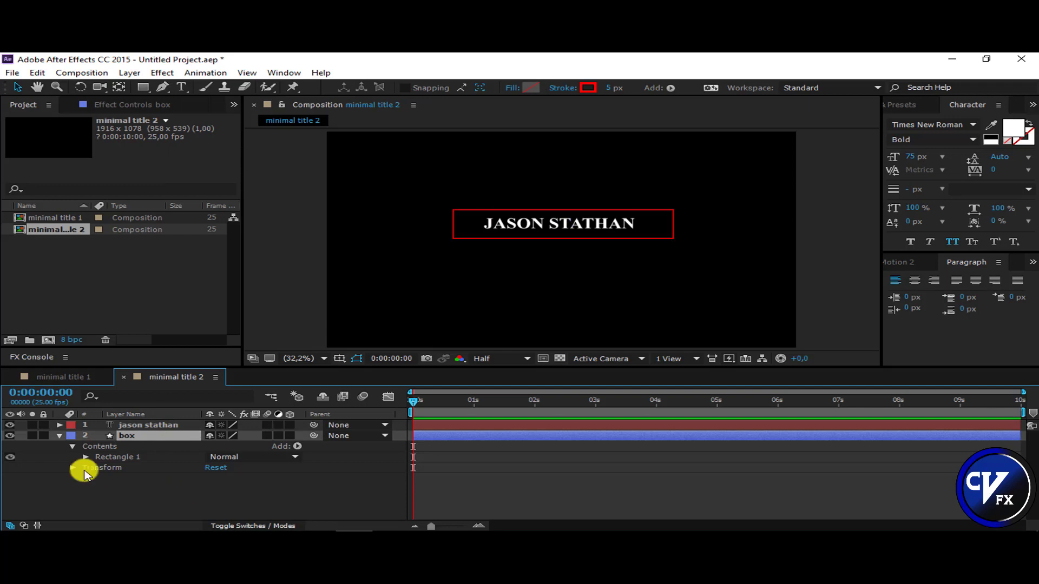
{"action": "left_click", "coordinate": [134, 439]}
{"action": "left_click", "coordinate": [297, 446]}
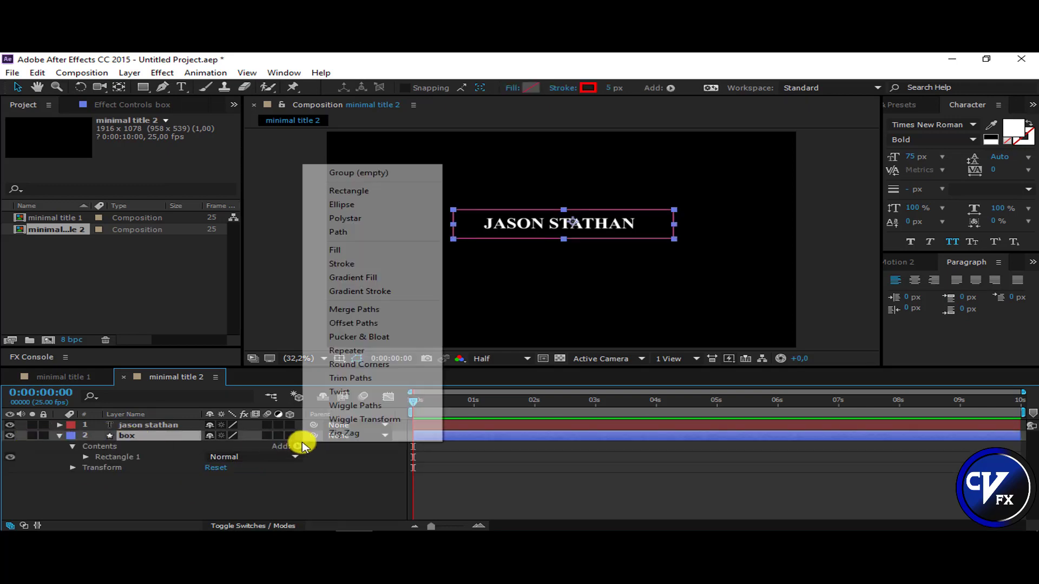
{"action": "left_click", "coordinate": [362, 379]}
{"action": "left_click", "coordinate": [85, 467]}
{"action": "scroll", "coordinate": [477, 282], "scroll_direction": "up", "scroll_amount": 2}
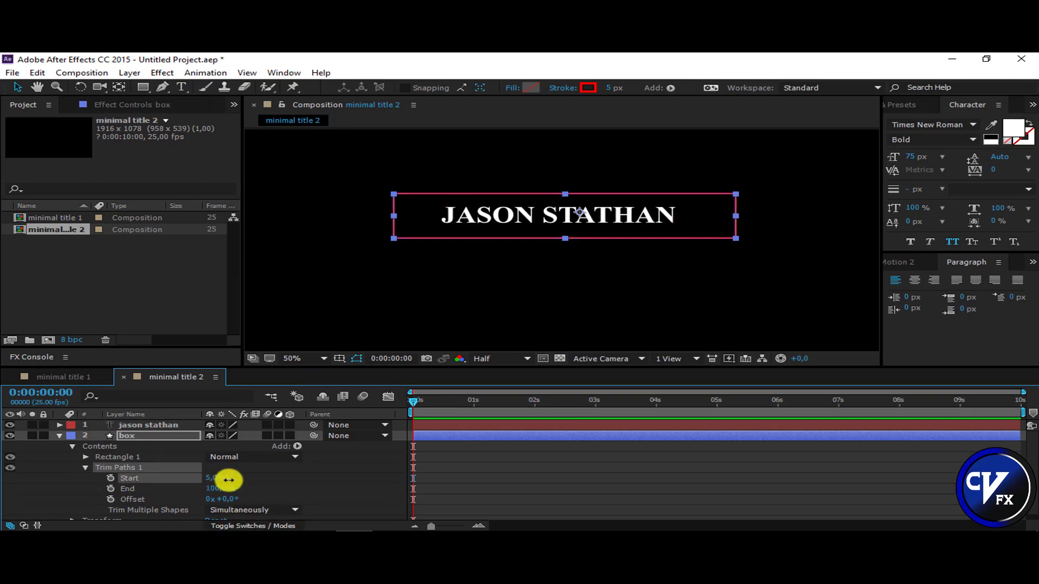
Step: Trim the box outline to Start 12% and Offset 0x+83°, opening a gap along the bottom edge
{"action": "mouse_move", "coordinate": [227, 478]}
{"action": "left_mouse_down"}
{"action": "mouse_move", "coordinate": [241, 478]}
{"action": "mouse_move", "coordinate": [246, 499]}
{"action": "mouse_move", "coordinate": [314, 499]}
{"action": "left_mouse_up"}
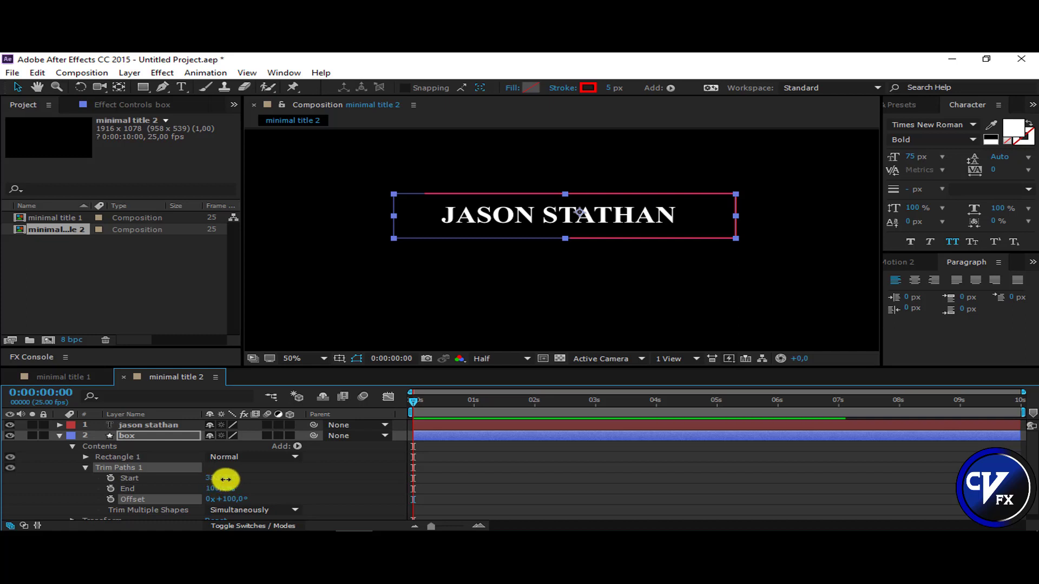
{"action": "left_click_drag", "start_coordinate": [225, 478], "coordinate": [220, 481]}
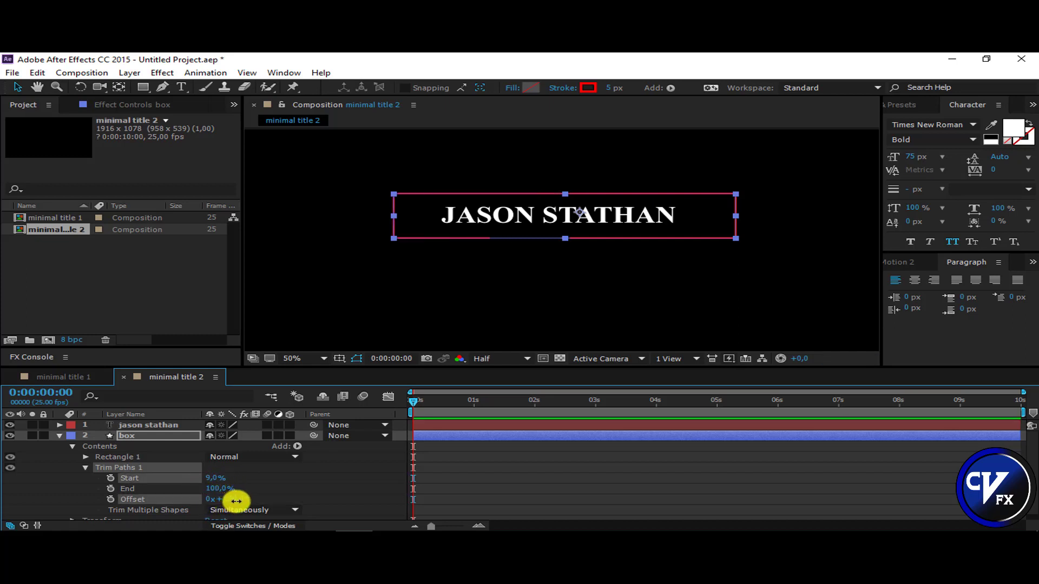
{"action": "left_click_drag", "start_coordinate": [230, 499], "coordinate": [221, 501]}
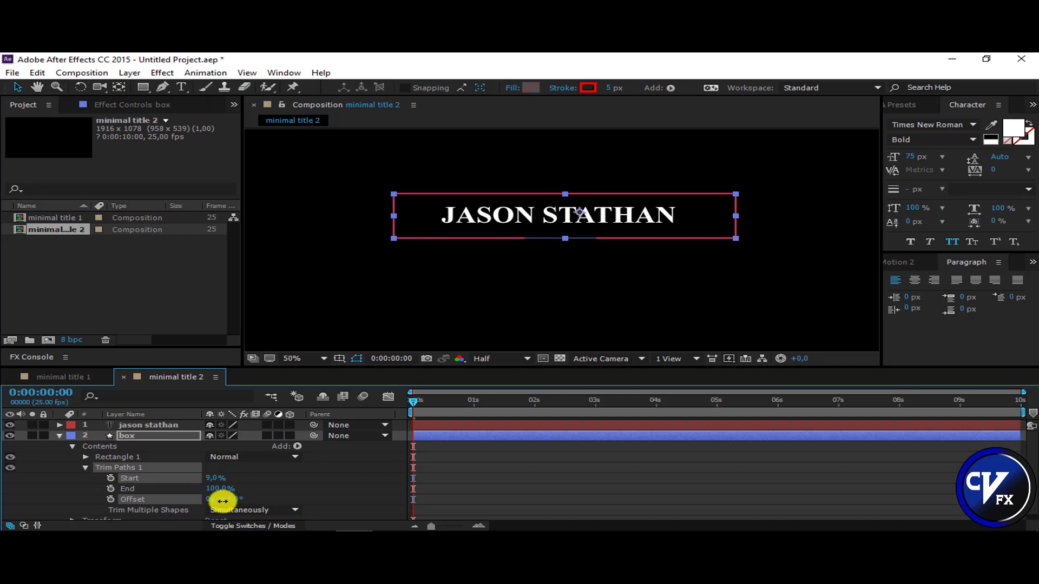
{"action": "left_click_drag", "start_coordinate": [214, 478], "coordinate": [217, 478]}
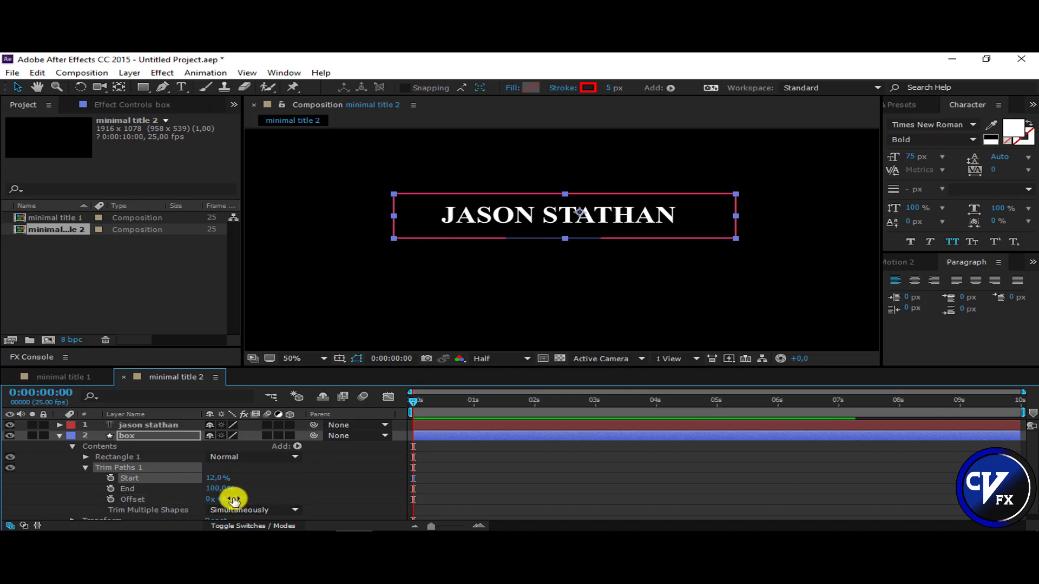
{"action": "left_click_drag", "start_coordinate": [230, 499], "coordinate": [232, 499]}
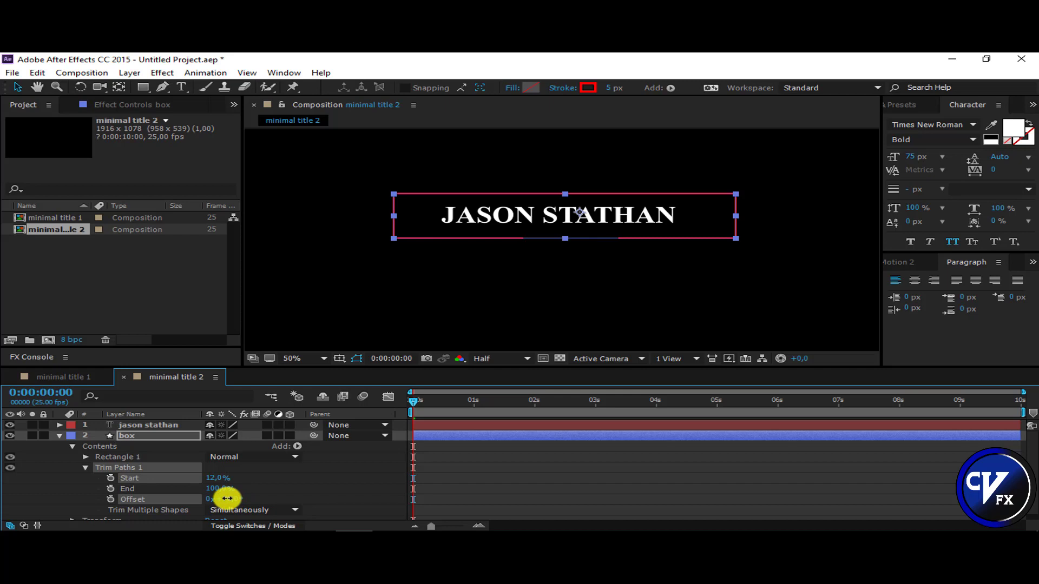
{"action": "left_click", "coordinate": [182, 87]}
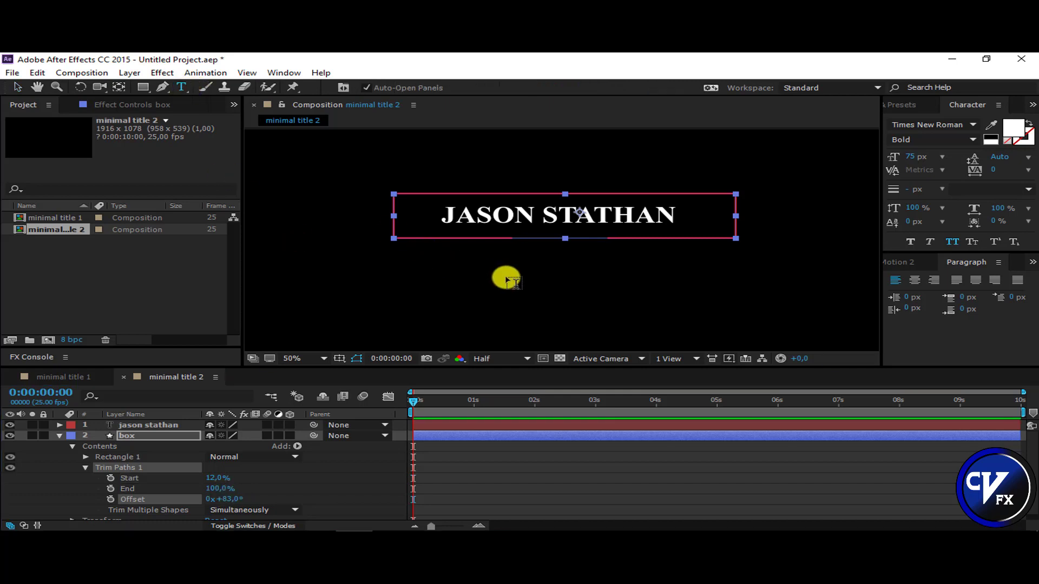
Step: Type ACTOR as a new text layer below the name and colour it red
{"action": "left_click", "coordinate": [60, 480]}
{"action": "left_click", "coordinate": [532, 242]}
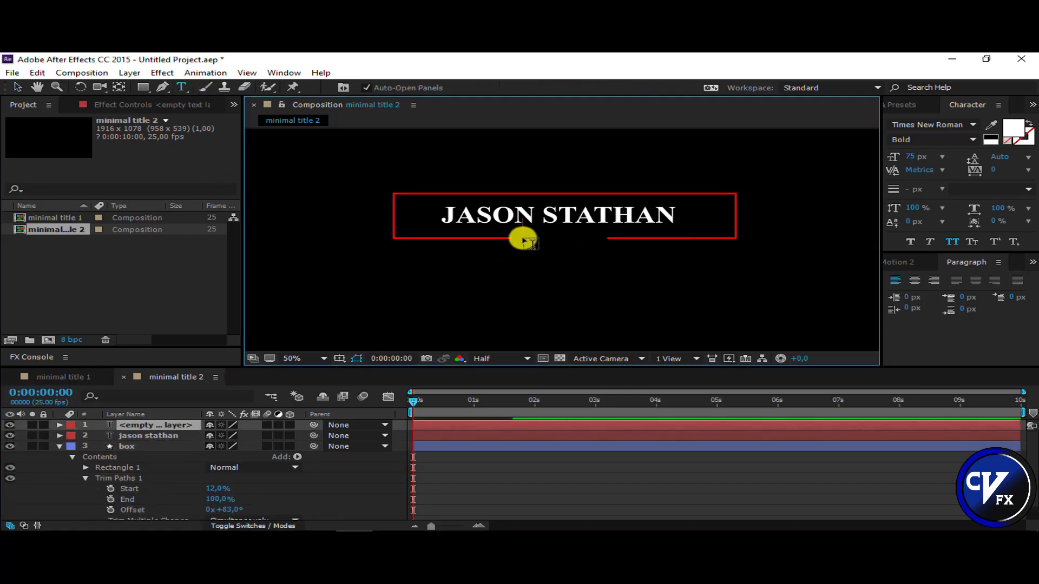
{"action": "type", "text": "actor"}
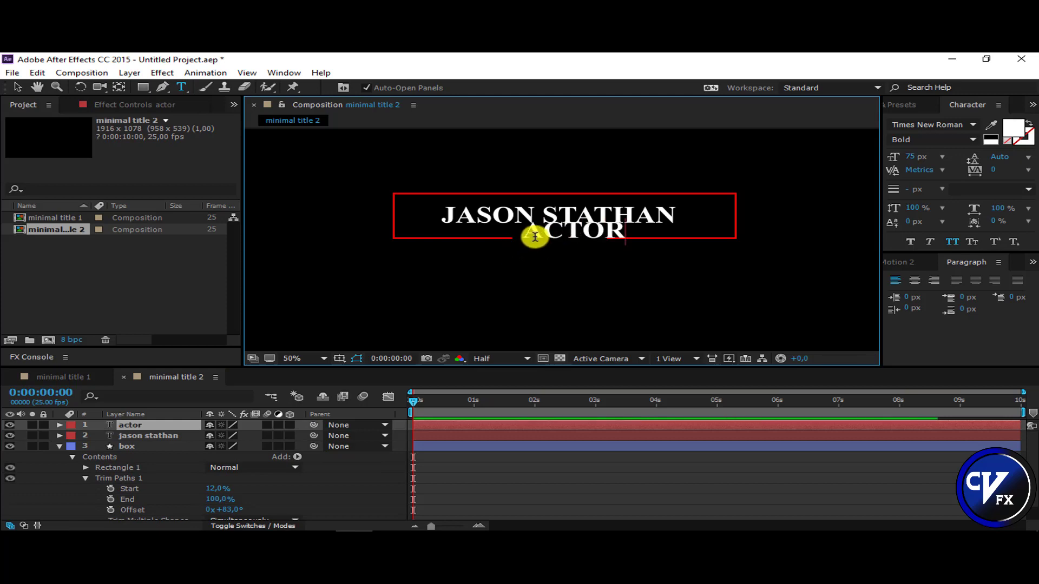
{"action": "left_click_drag", "start_coordinate": [522, 232], "coordinate": [644, 228]}
{"action": "left_click", "coordinate": [1013, 132]}
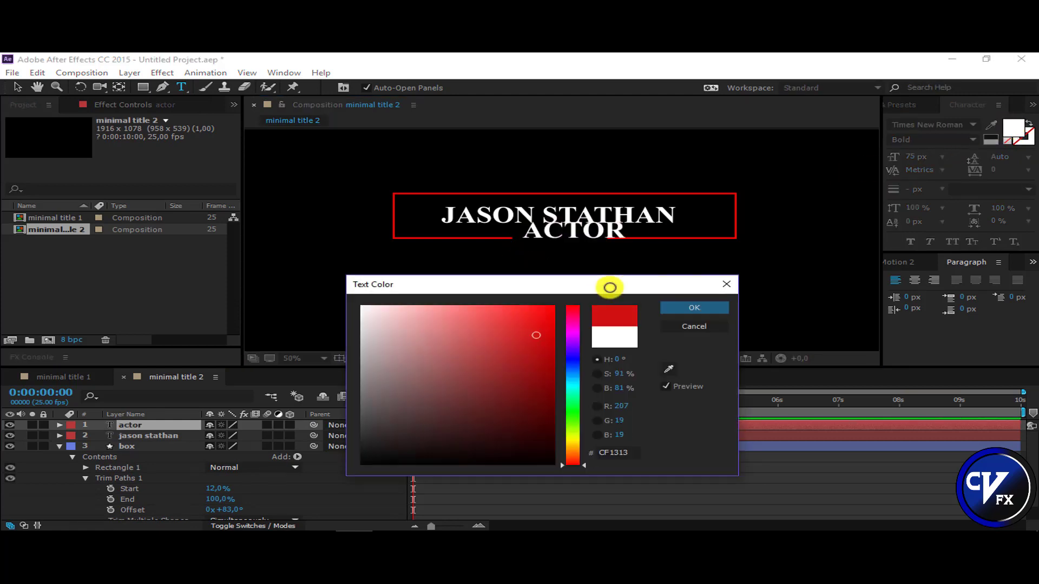
{"action": "left_click", "coordinate": [689, 306]}
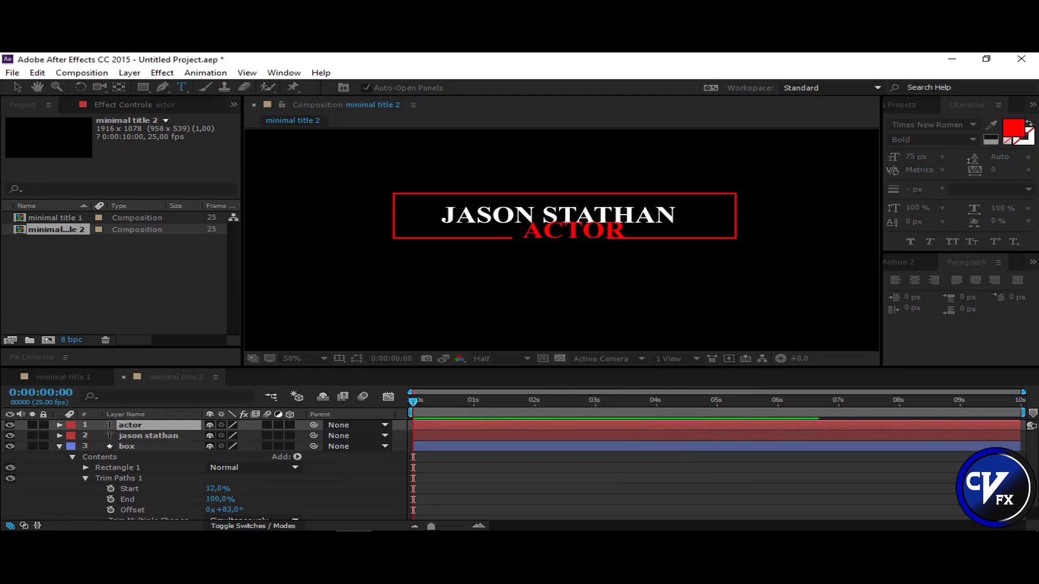
Step: Move ACTOR down onto the box's bottom edge and set its font size to 66 px
{"action": "left_click", "coordinate": [17, 87]}
{"action": "left_click_drag", "start_coordinate": [557, 232], "coordinate": [554, 239]}
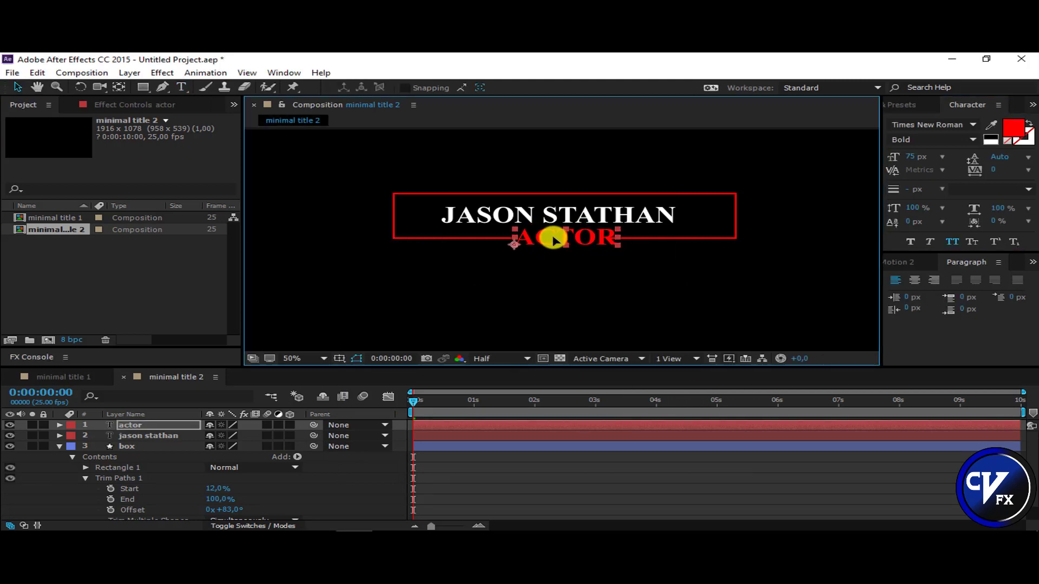
{"action": "left_click", "coordinate": [911, 158]}
{"action": "left_click_drag", "start_coordinate": [904, 158], "coordinate": [899, 158]}
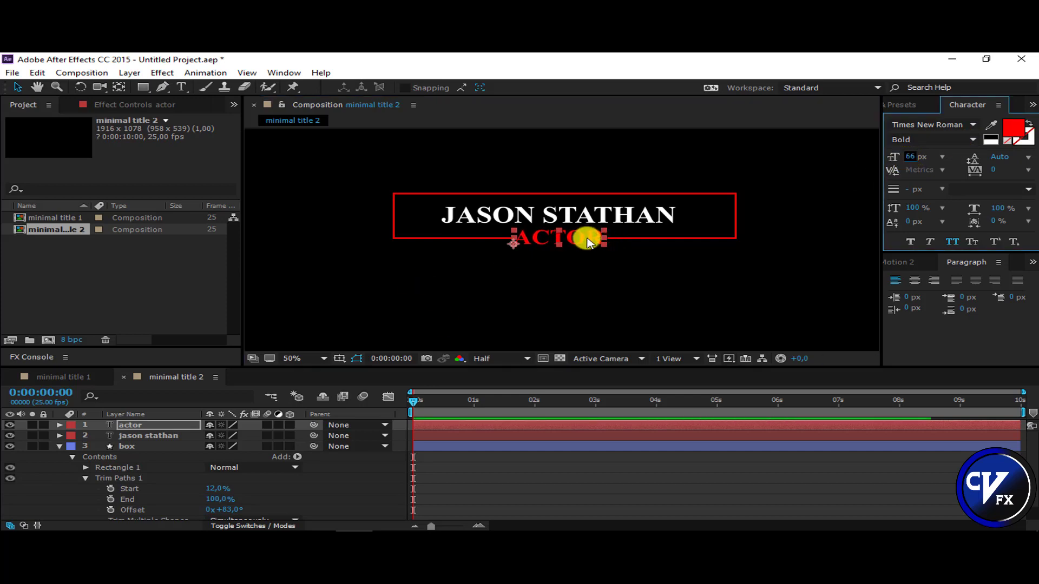
{"action": "left_click", "coordinate": [898, 262]}
{"action": "left_click", "coordinate": [584, 292]}
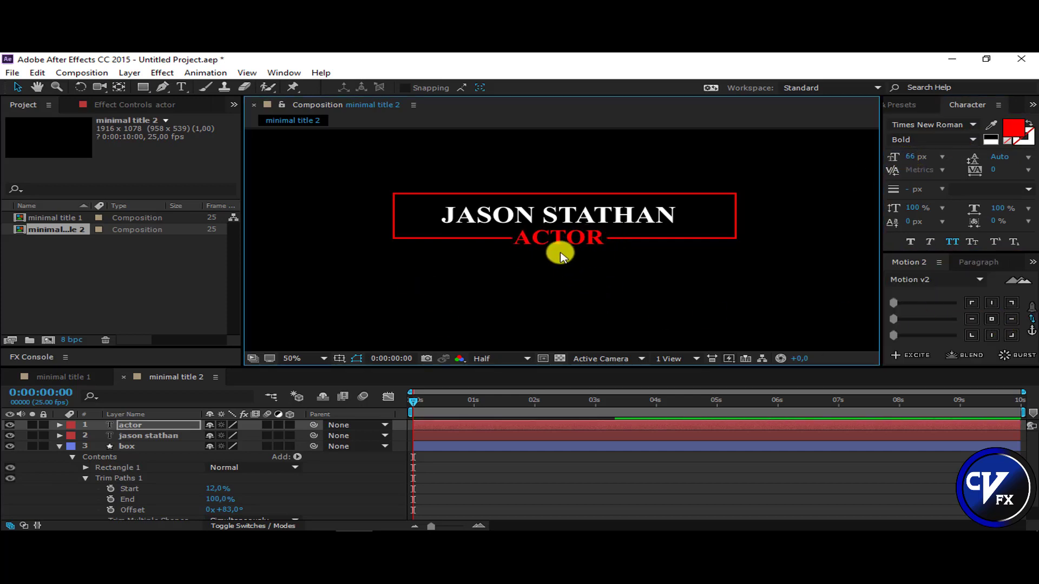
Step: Expand the box layer to its Trim Paths and park the time at frame 23
{"action": "left_click", "coordinate": [60, 447]}
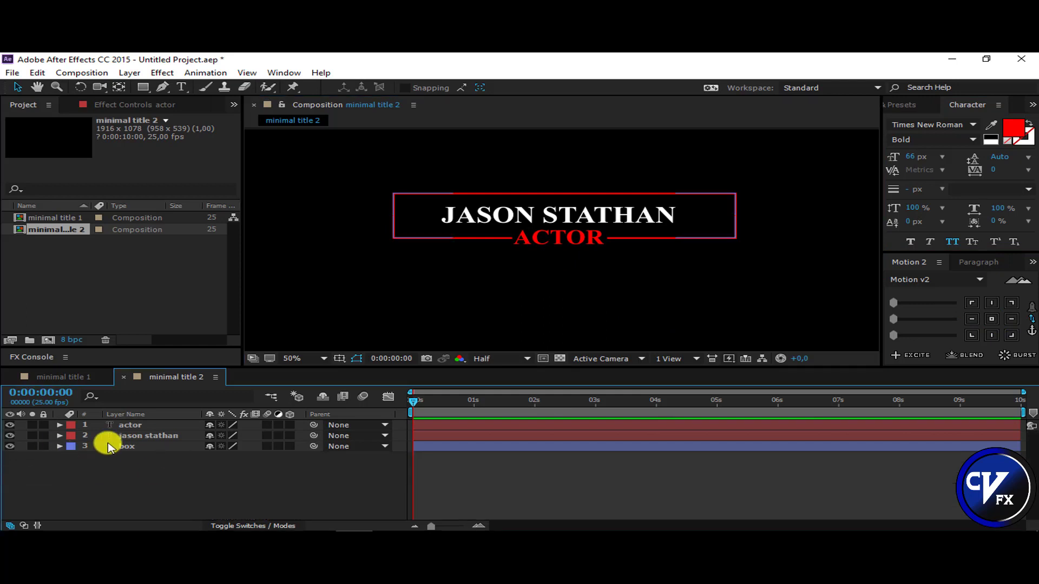
{"action": "left_click", "coordinate": [130, 436]}
{"action": "left_click", "coordinate": [129, 445]}
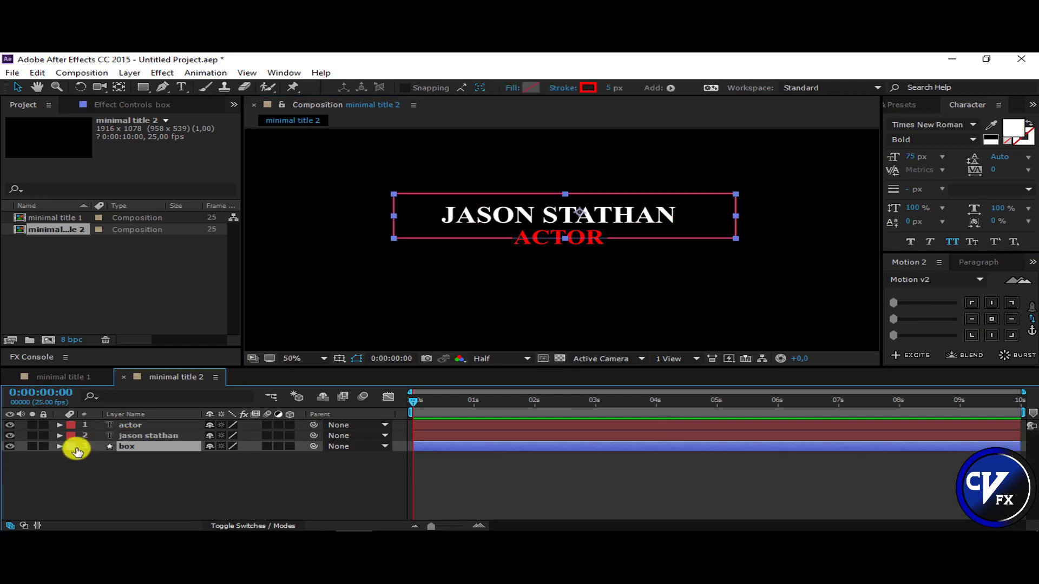
{"action": "left_click", "coordinate": [60, 447]}
{"action": "key", "text": "space"}
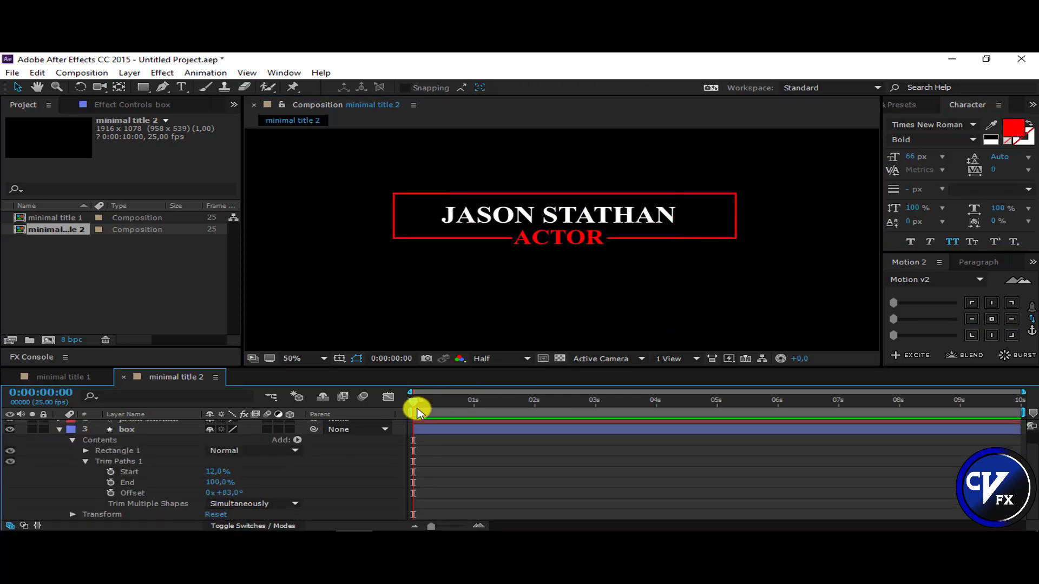
{"action": "left_click", "coordinate": [471, 407]}
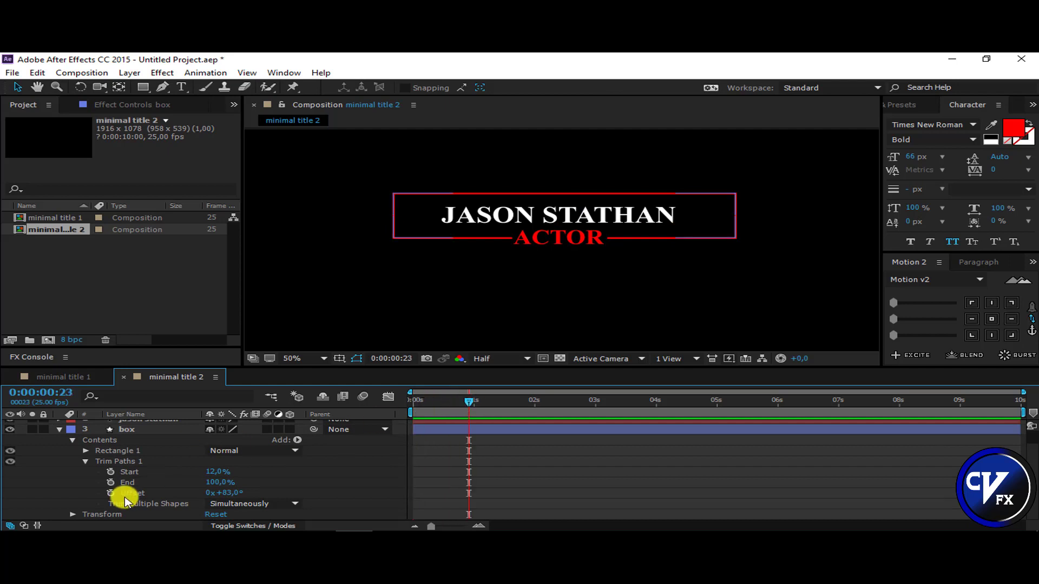
Step: Keyframe the box Trim Paths End at 100% at 0:00:00:23 and 12% at 0:00:00:00
{"action": "left_click", "coordinate": [110, 482]}
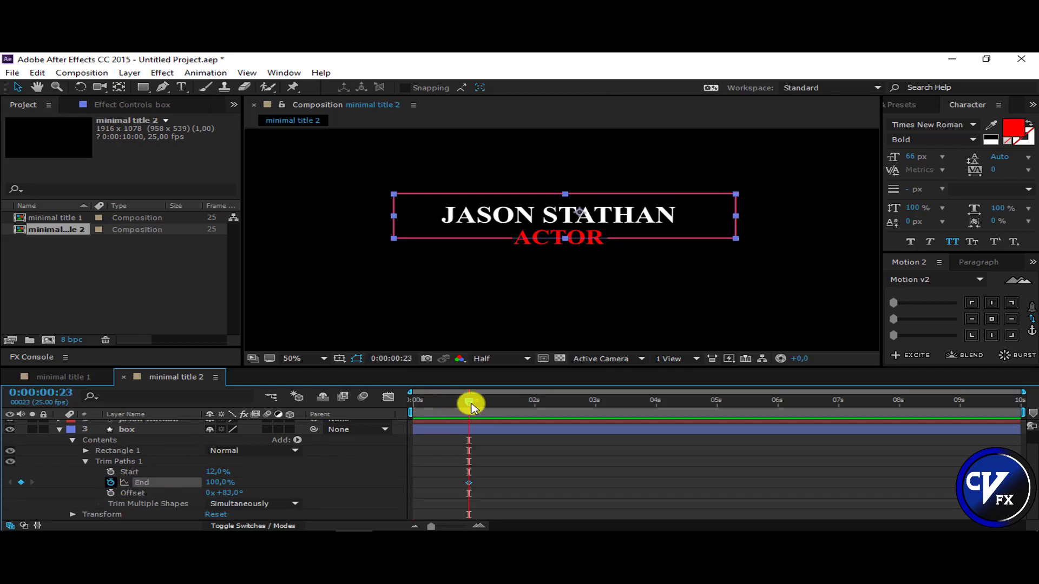
{"action": "left_click_drag", "start_coordinate": [470, 401], "coordinate": [371, 410]}
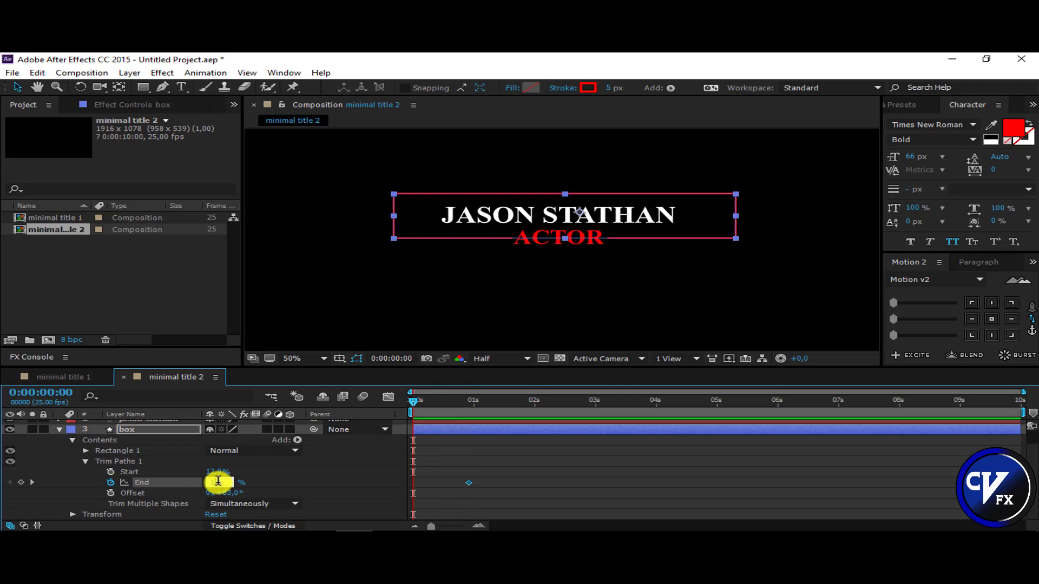
{"action": "type", "text": "12"}
{"action": "key", "text": "Return"}
{"action": "left_click", "coordinate": [469, 405]}
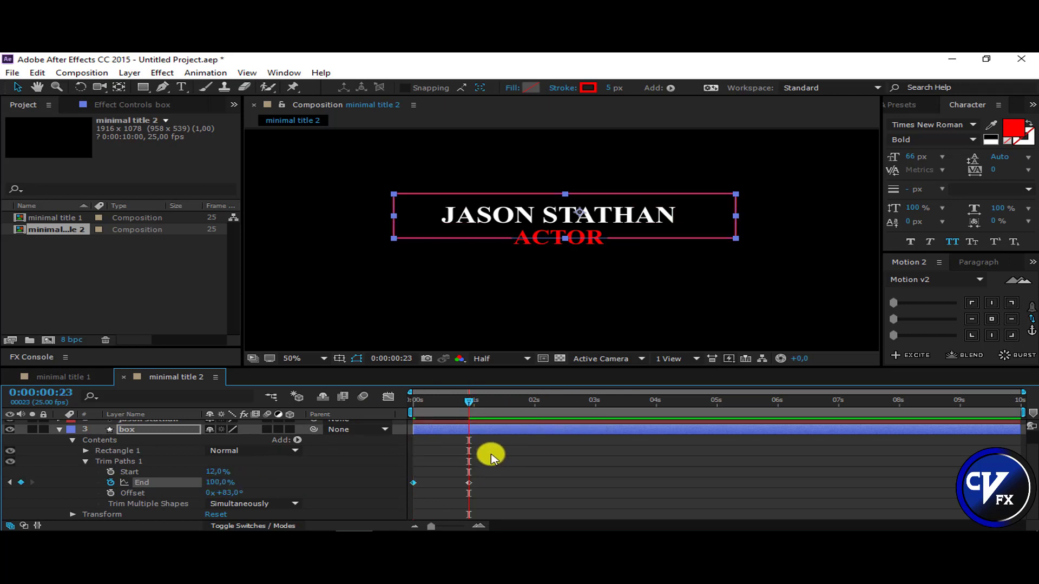
Step: Select and expand the jason stathan layer to reach its text animator properties
{"action": "scroll", "coordinate": [200, 453], "scroll_direction": "up", "scroll_amount": 2}
{"action": "left_click", "coordinate": [156, 436]}
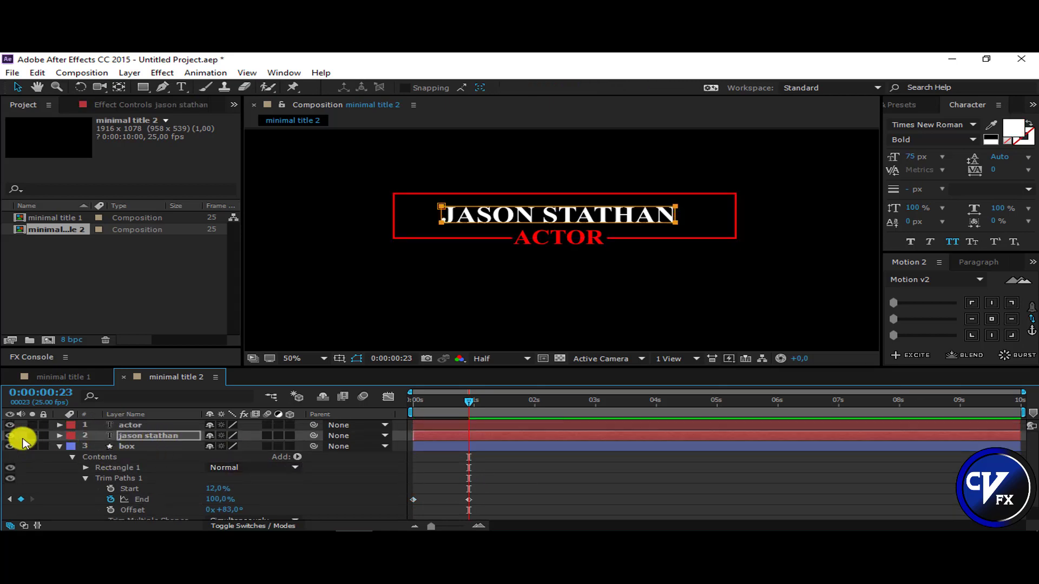
{"action": "left_click", "coordinate": [60, 436]}
{"action": "left_click", "coordinate": [298, 446]}
Step: Add a Position animator to JASON STATHAN, keyframing 0,82 at frame 23 and 0 at 1:15
{"action": "left_click", "coordinate": [360, 227]}
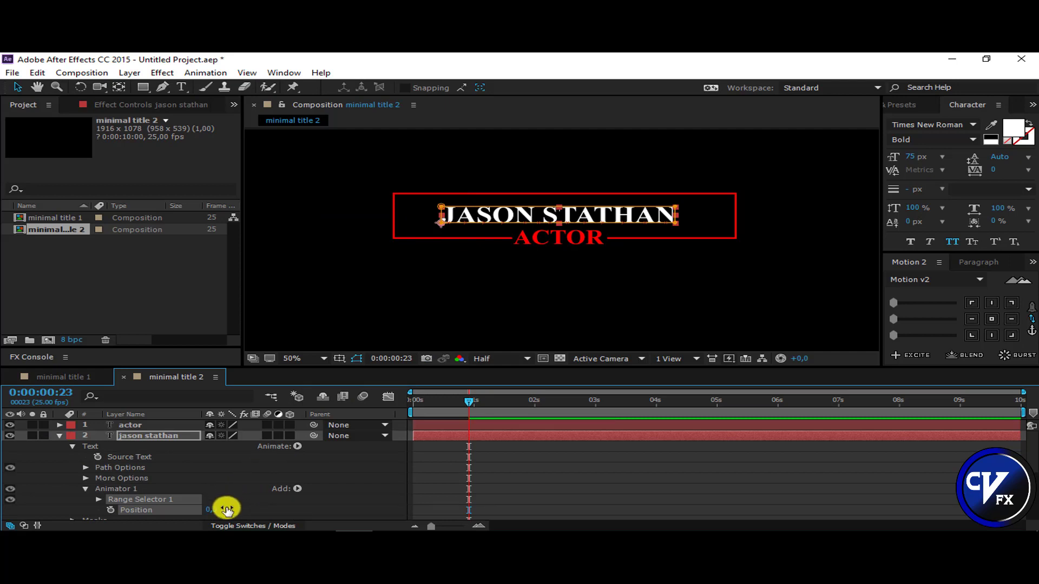
{"action": "left_click_drag", "start_coordinate": [227, 509], "coordinate": [297, 497]}
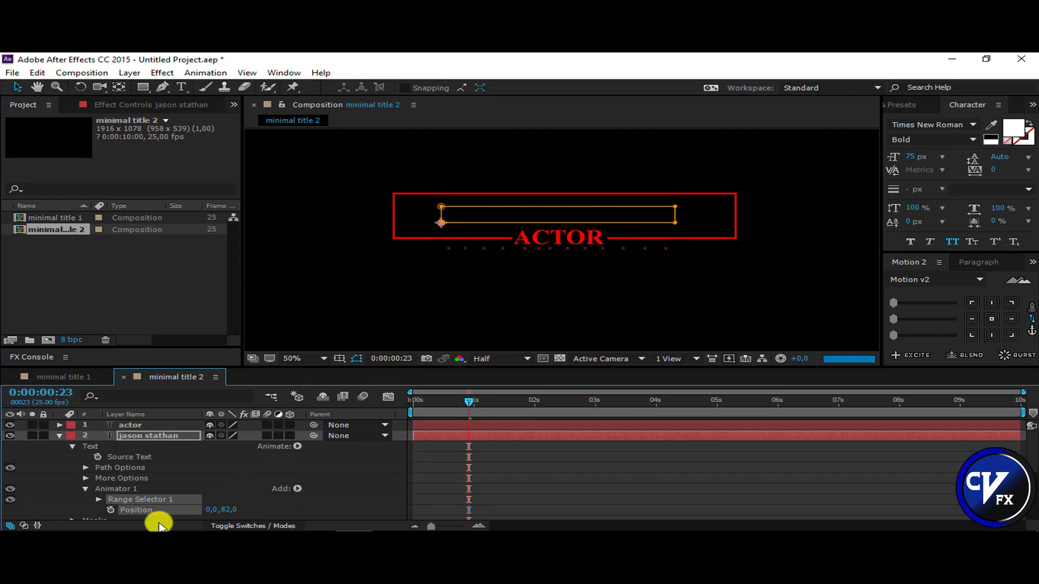
{"action": "left_click", "coordinate": [110, 510]}
{"action": "key", "text": "u"}
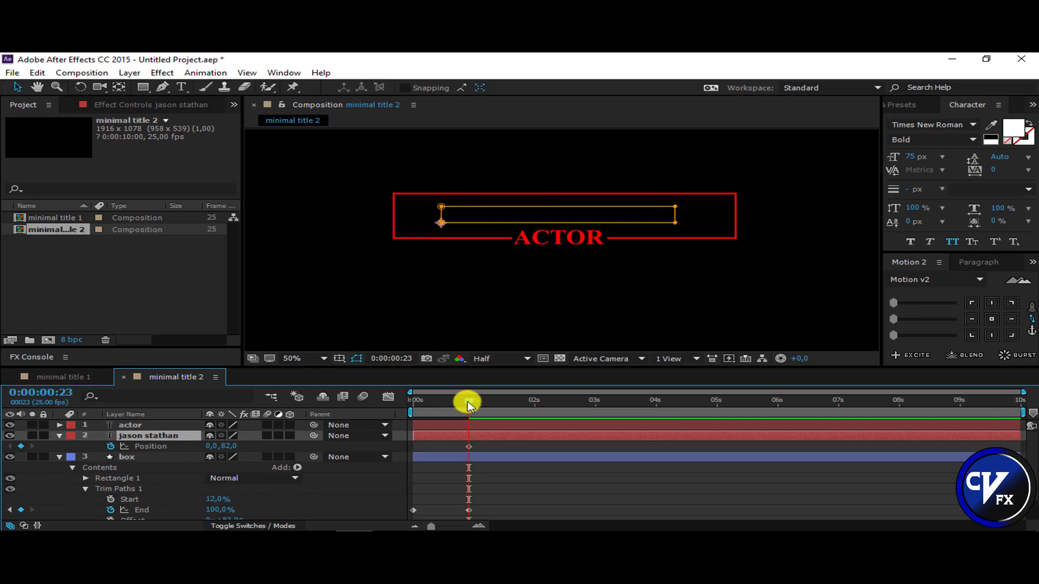
{"action": "left_click_drag", "start_coordinate": [513, 406], "coordinate": [510, 403]}
{"action": "left_click", "coordinate": [226, 447]}
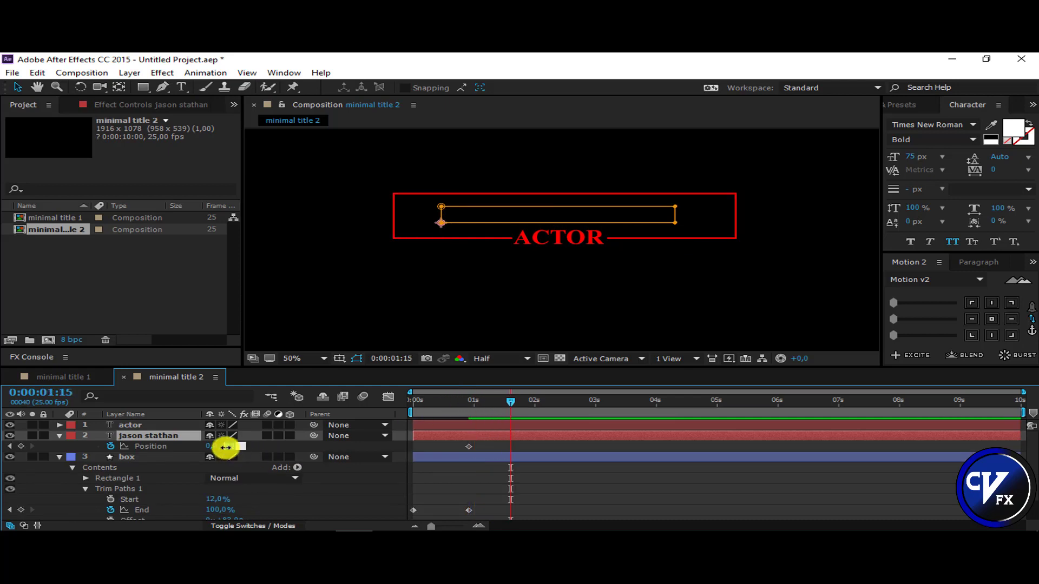
{"action": "type", "text": "0"}
{"action": "key", "text": "Return"}
{"action": "left_click", "coordinate": [142, 458]}
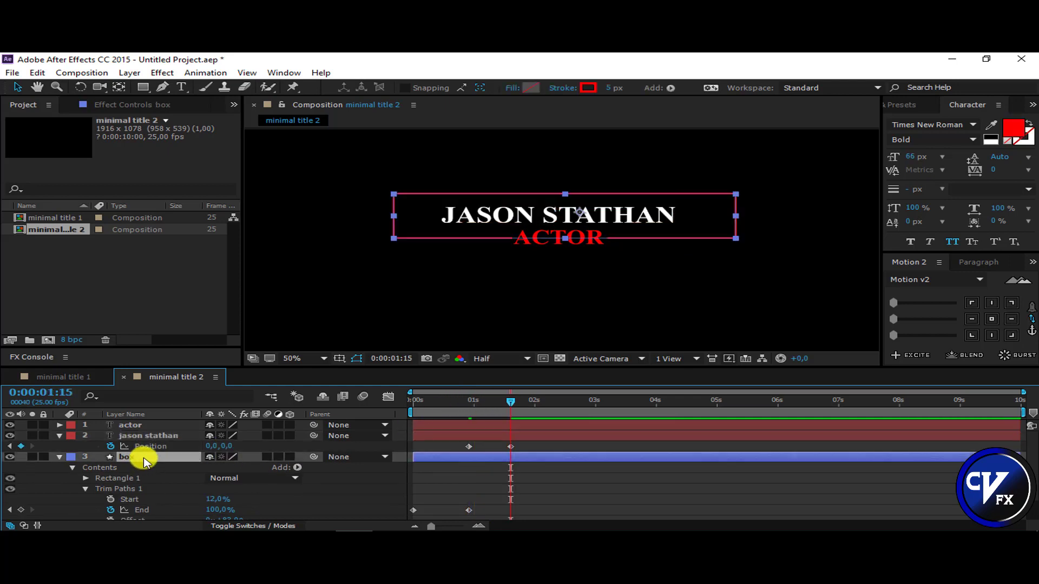
{"action": "key", "text": "u"}
{"action": "left_click", "coordinate": [127, 426]}
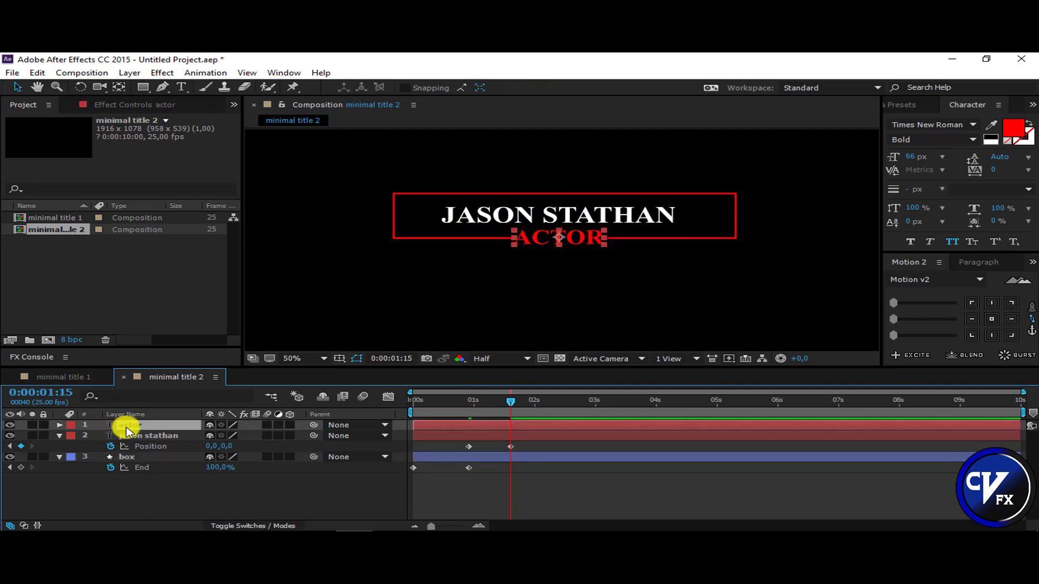
Step: Add a Position animator to ACTOR, keyframing -251 at 1:15 and 0 at 2:04
{"action": "left_click", "coordinate": [60, 425]}
{"action": "left_click", "coordinate": [298, 436]}
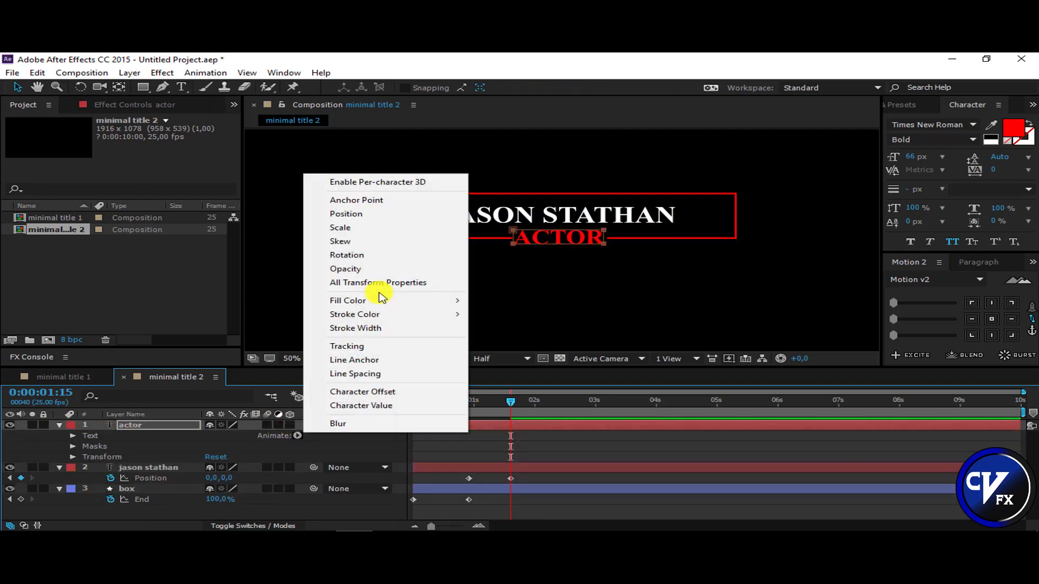
{"action": "left_click", "coordinate": [336, 209]}
{"action": "left_click_drag", "start_coordinate": [216, 503], "coordinate": [14, 492]}
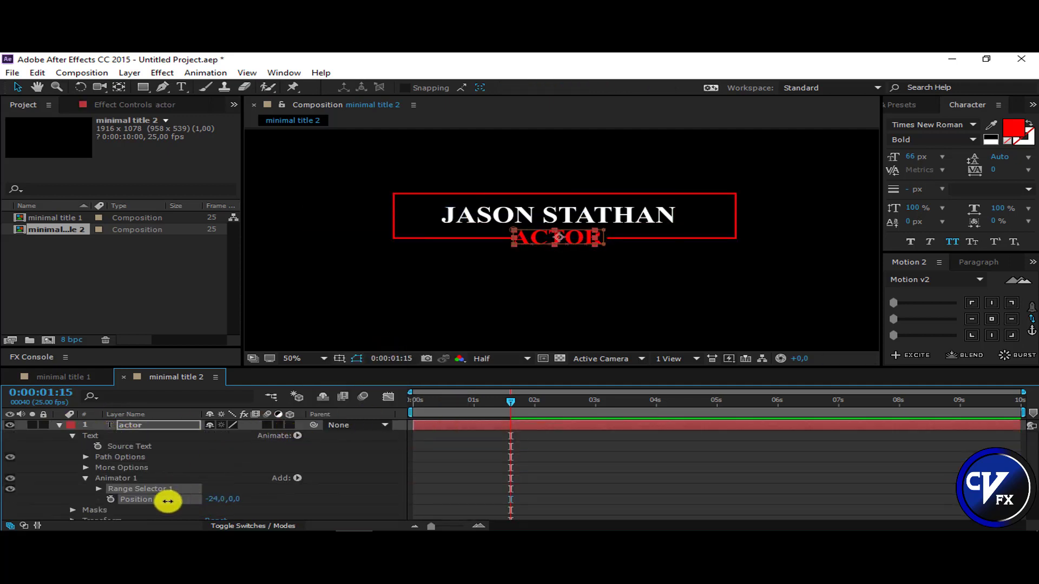
{"action": "left_click", "coordinate": [110, 499]}
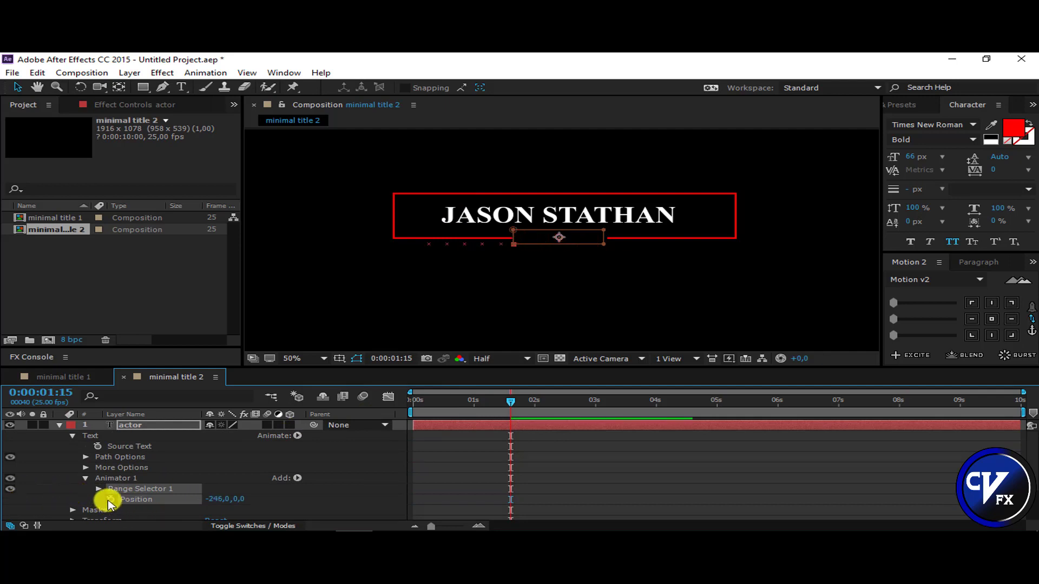
{"action": "left_click_drag", "start_coordinate": [216, 499], "coordinate": [213, 499]}
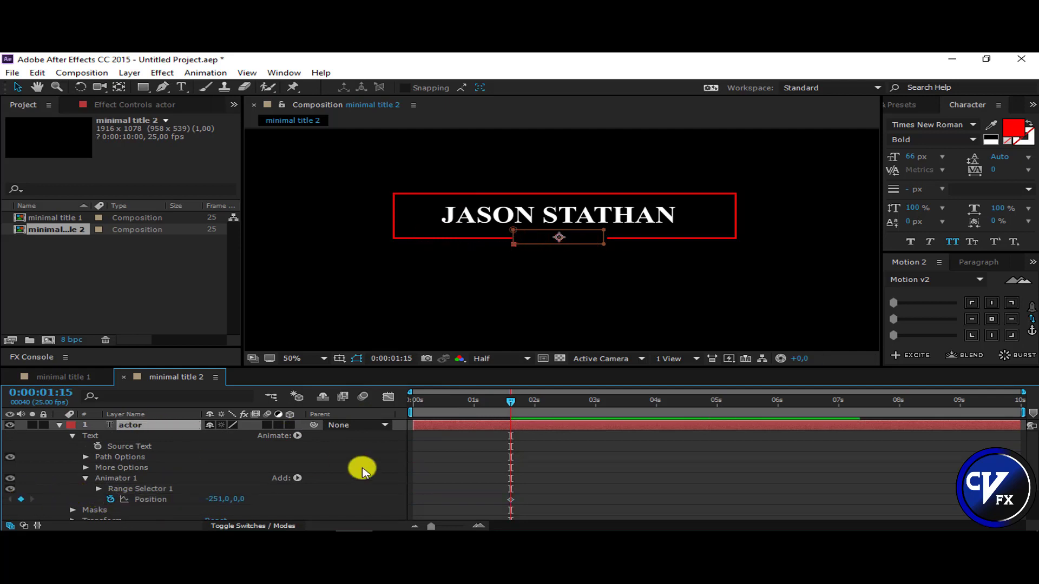
{"action": "key", "text": "u"}
{"action": "left_click", "coordinate": [544, 402]}
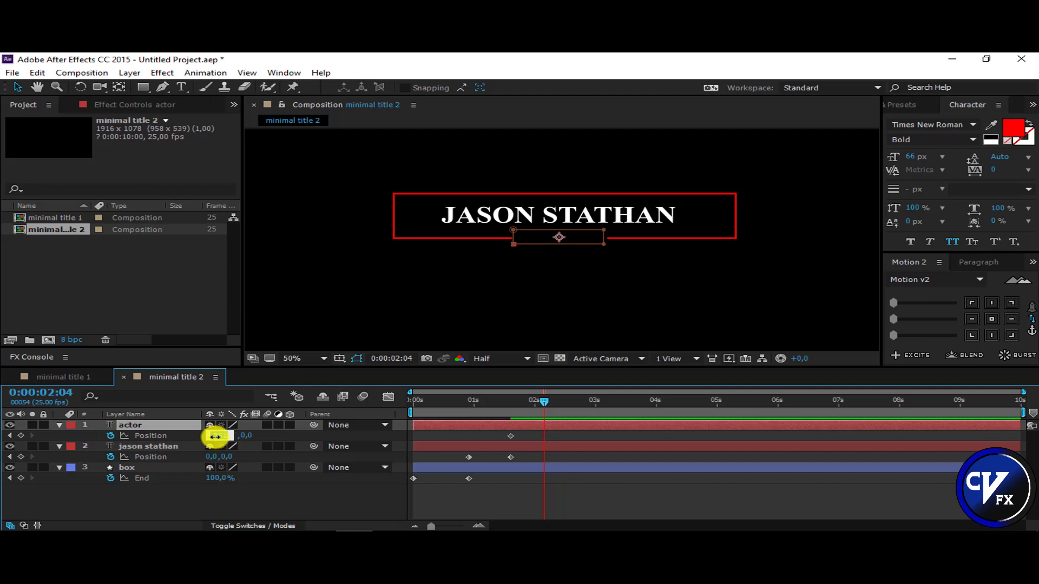
{"action": "type", "text": "0"}
{"action": "key", "text": "Return"}
Step: Ease all six keyframes with F9 and enable motion blur on both text layers
{"action": "left_click_drag", "start_coordinate": [564, 433], "coordinate": [398, 499]}
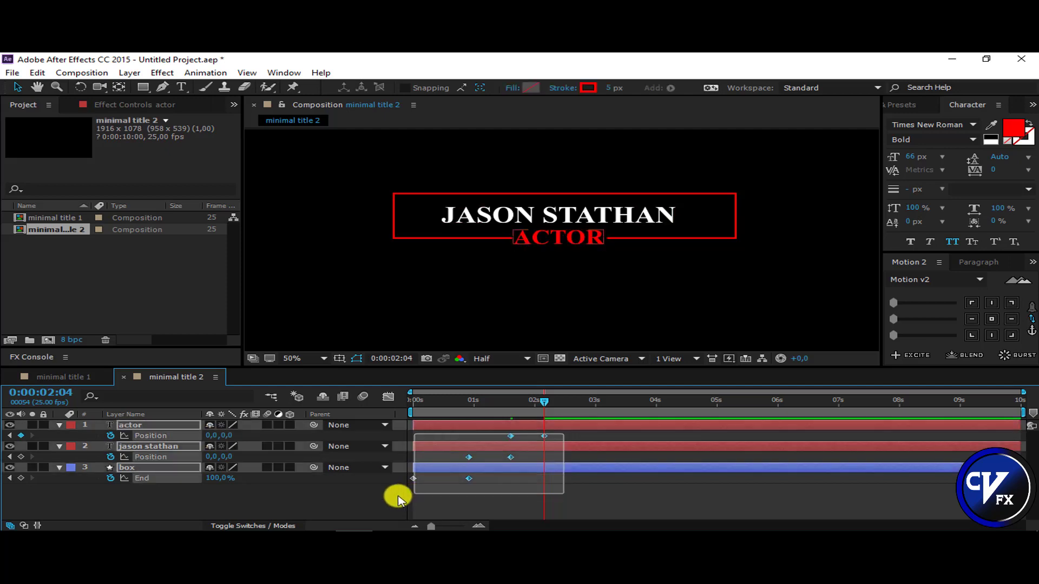
{"action": "key", "text": "F9"}
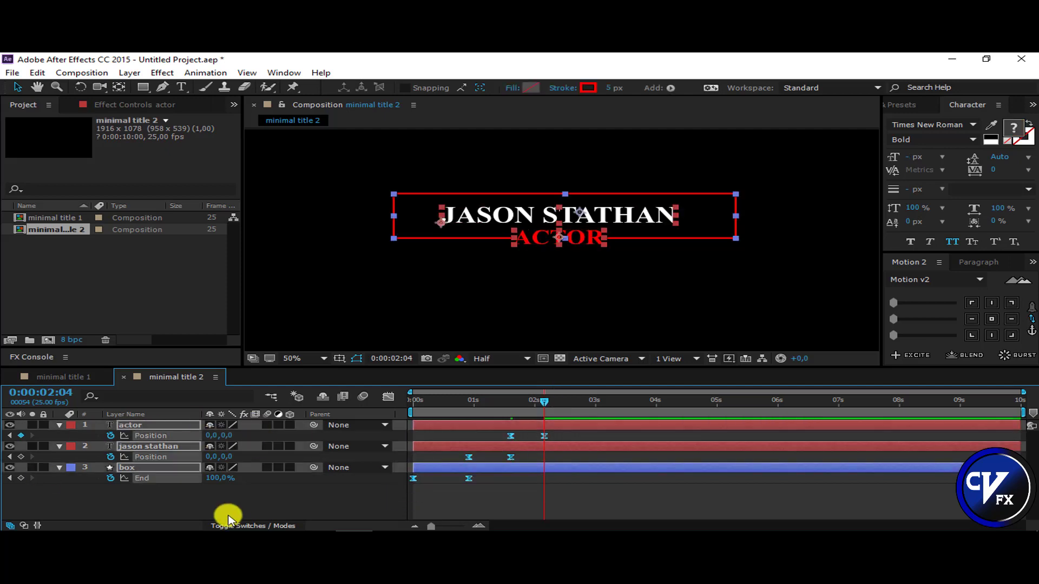
{"action": "left_click", "coordinate": [228, 512]}
{"action": "left_click", "coordinate": [266, 425]}
{"action": "left_click", "coordinate": [267, 446]}
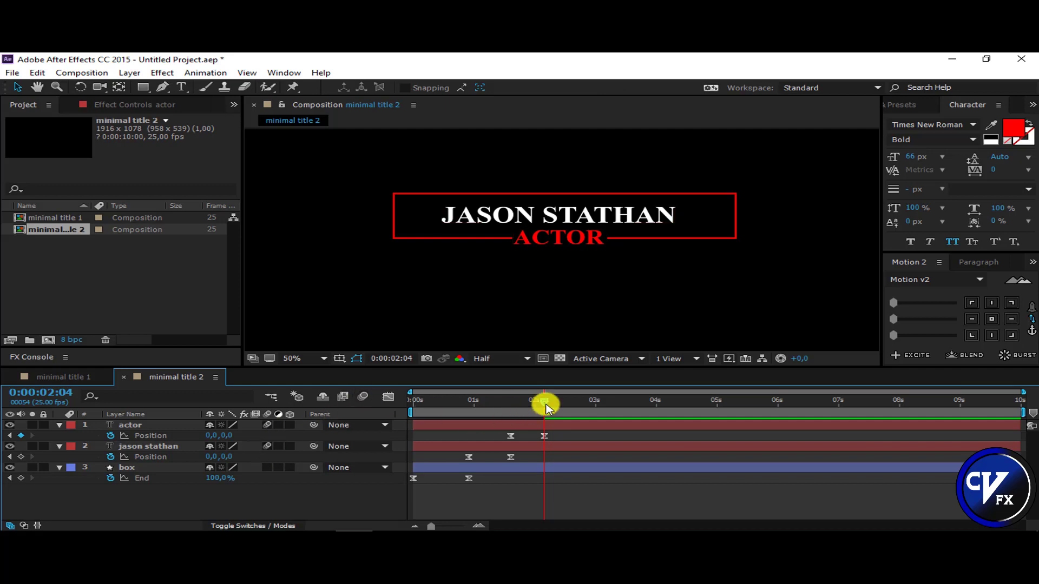
{"action": "left_click_drag", "start_coordinate": [544, 405], "coordinate": [330, 405]}
Step: Extend the work area back to 10 seconds and preview the intro, stopping around 4:09
{"action": "key", "text": "n"}
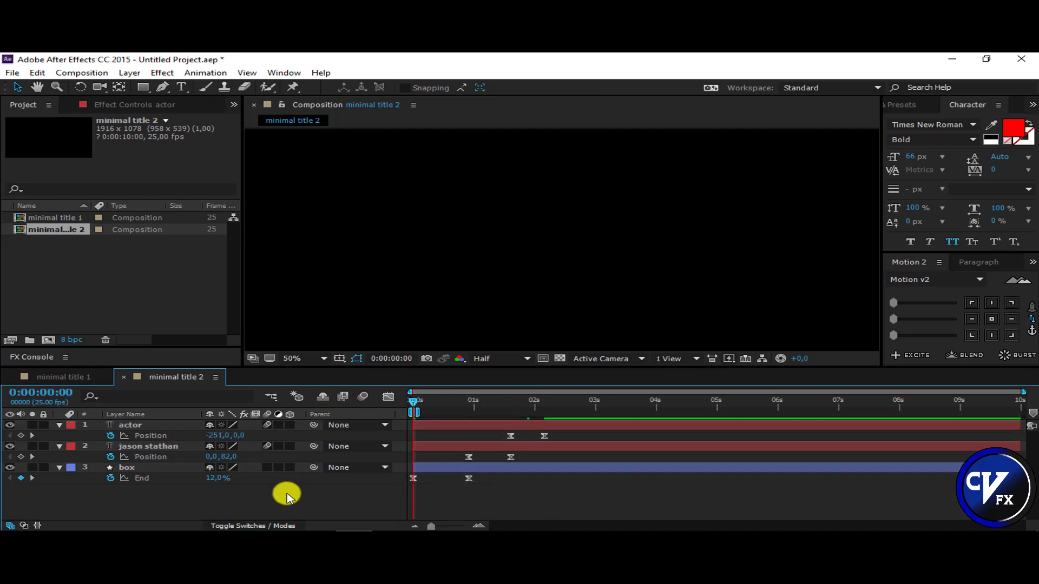
{"action": "key", "text": "space"}
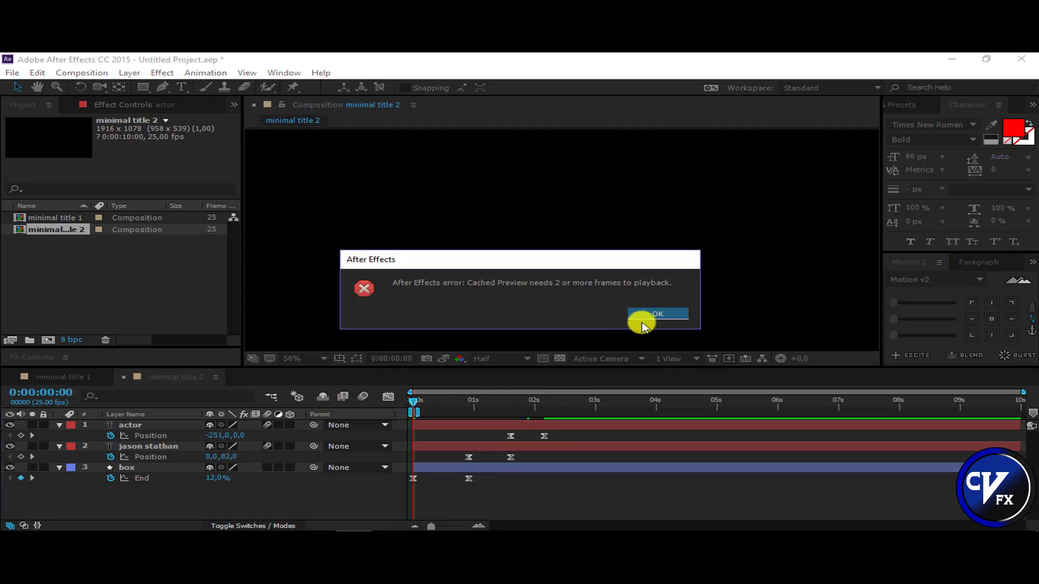
{"action": "left_click", "coordinate": [642, 317]}
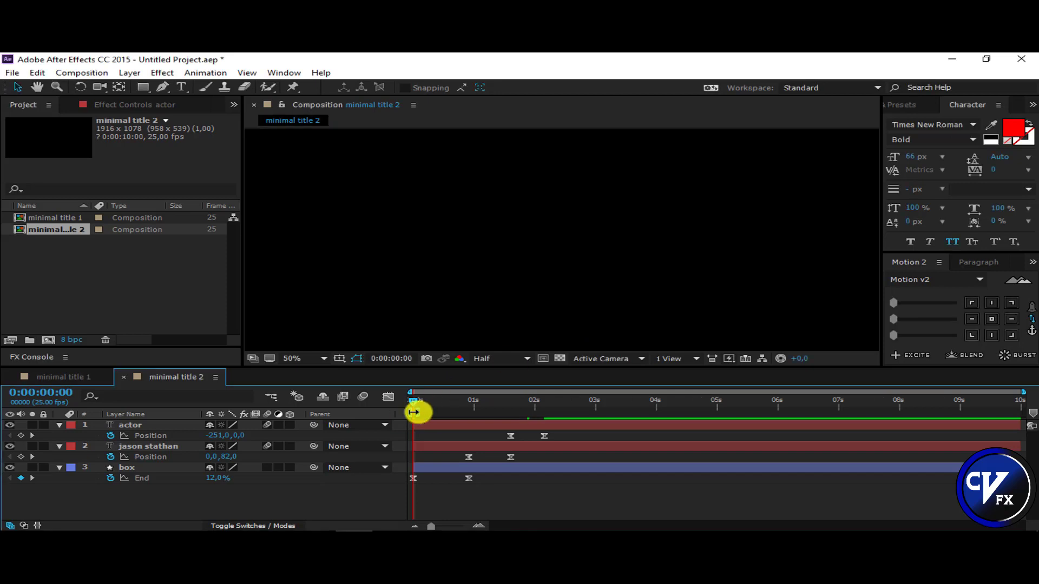
{"action": "left_click_drag", "start_coordinate": [413, 412], "coordinate": [1017, 406]}
{"action": "key", "text": "space"}
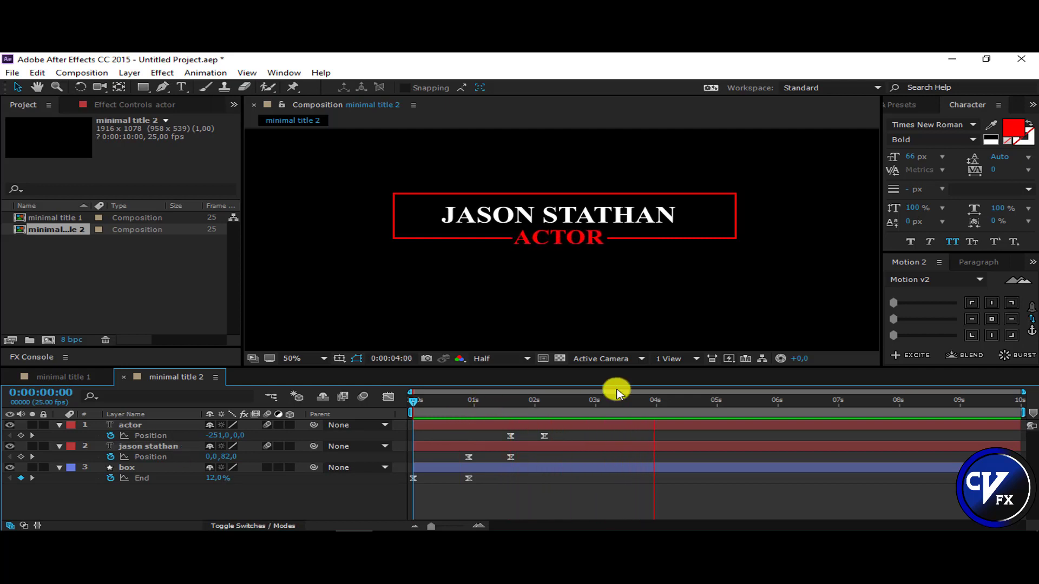
{"action": "left_click", "coordinate": [677, 406]}
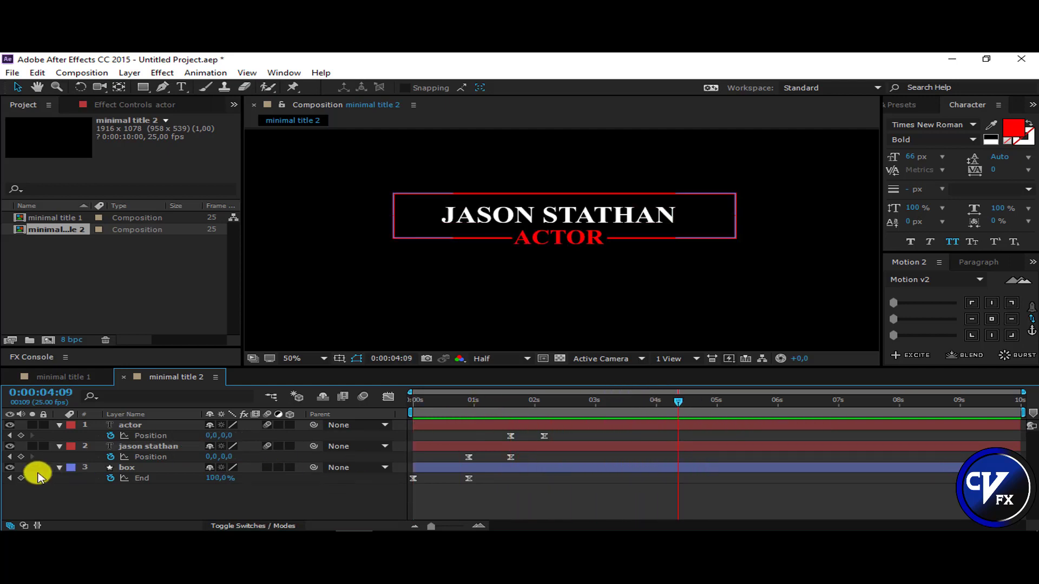
Step: Keyframe the text exits around 5 s: ACTOR slides right to 248, JASON STATHAN left to -636
{"action": "left_click", "coordinate": [21, 435]}
{"action": "left_click_drag", "start_coordinate": [677, 409], "coordinate": [702, 406]}
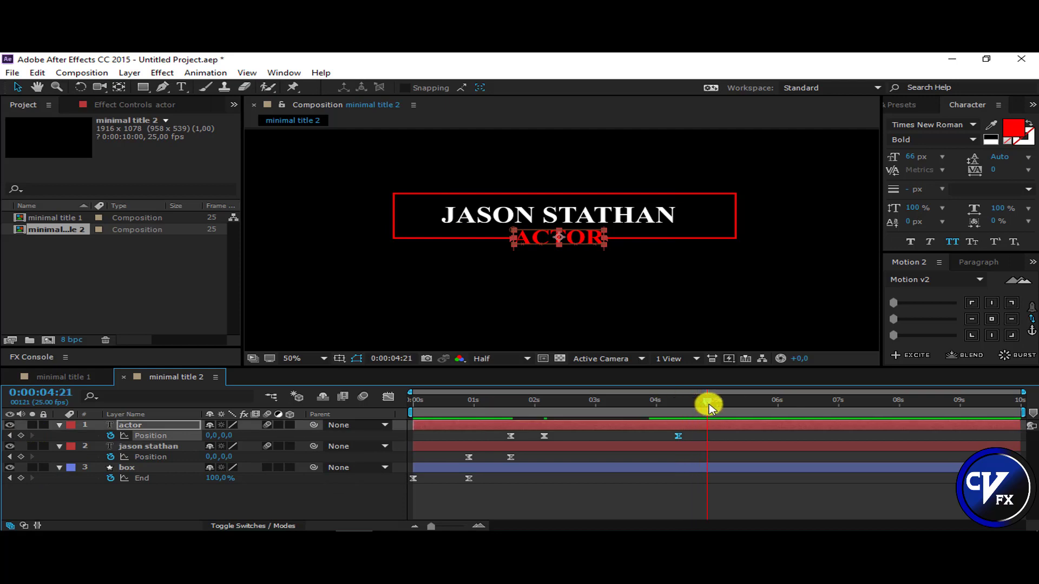
{"action": "left_click_drag", "start_coordinate": [212, 436], "coordinate": [409, 438]}
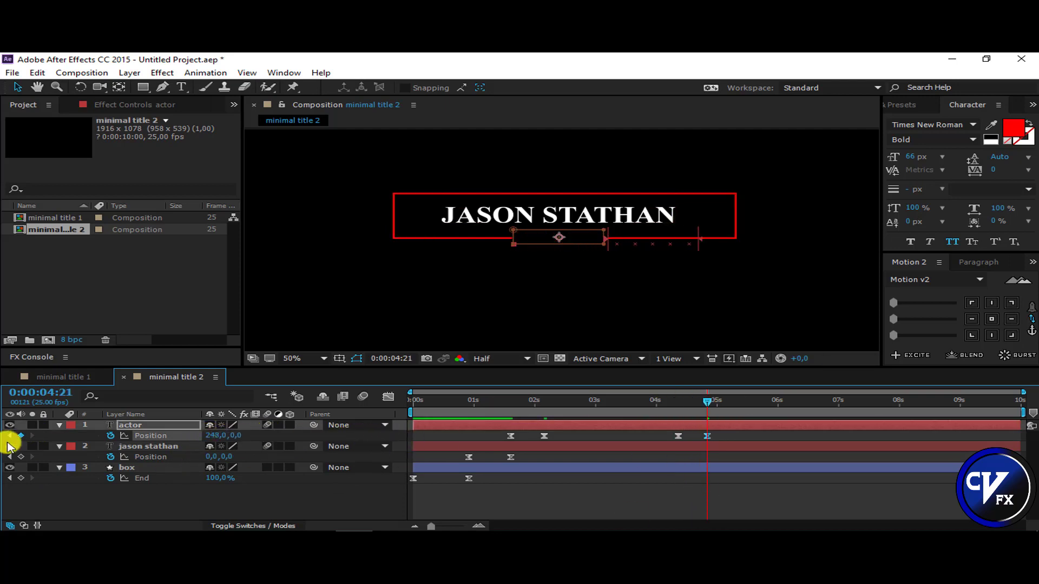
{"action": "left_click", "coordinate": [20, 457]}
{"action": "left_click", "coordinate": [715, 404]}
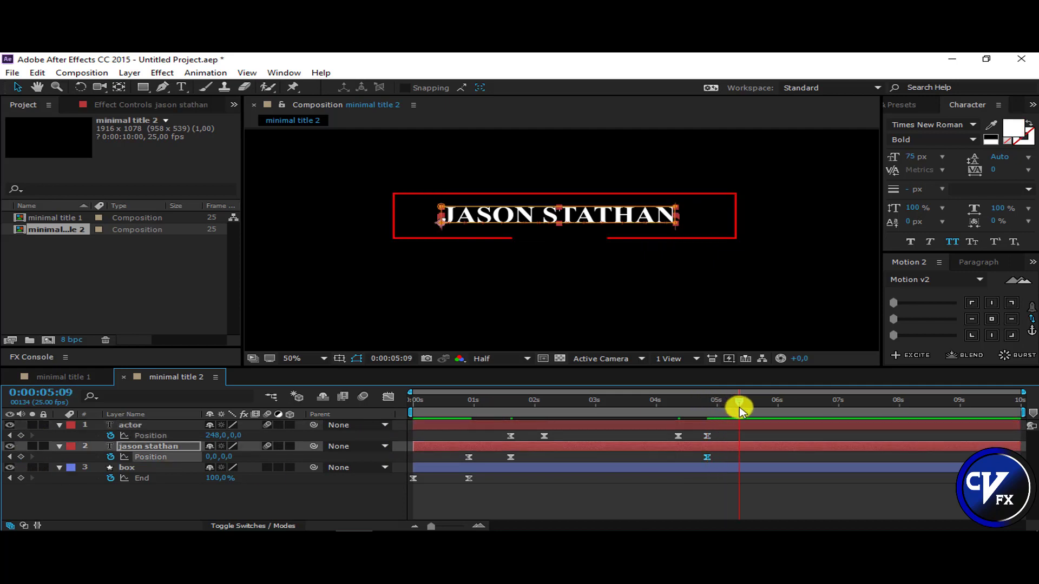
{"action": "mouse_move", "coordinate": [214, 457]}
{"action": "left_mouse_down"}
{"action": "mouse_move", "coordinate": [11, 456]}
{"action": "mouse_move", "coordinate": [76, 446]}
{"action": "mouse_move", "coordinate": [290, 484]}
{"action": "left_mouse_up"}
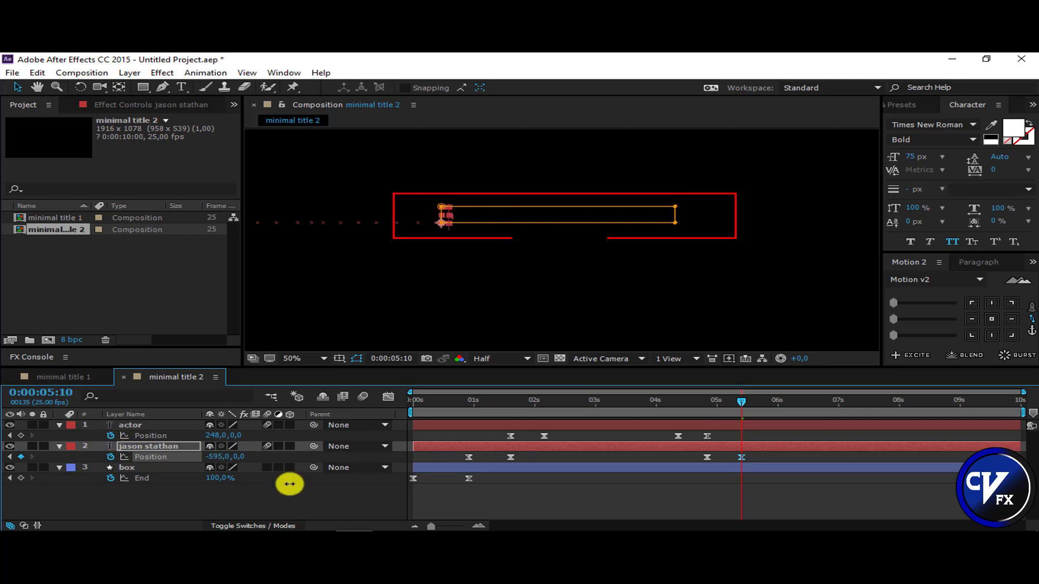
Step: Shrink the box Trim End from 100% at 5:10 to 12% at 5:21; end the work area near 6 s
{"action": "left_click", "coordinate": [20, 479]}
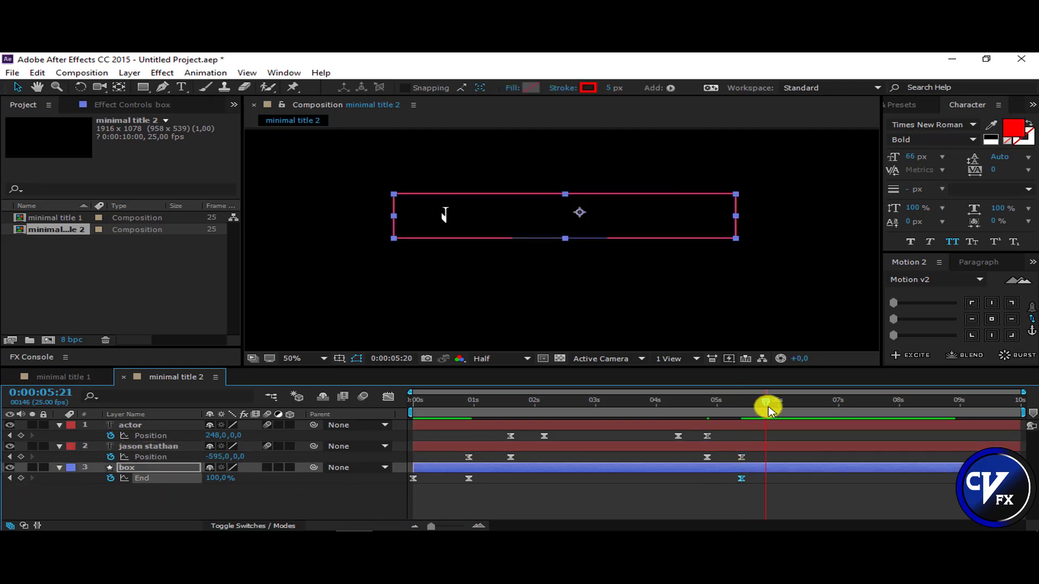
{"action": "left_click_drag", "start_coordinate": [769, 411], "coordinate": [768, 403]}
{"action": "type", "text": "12"}
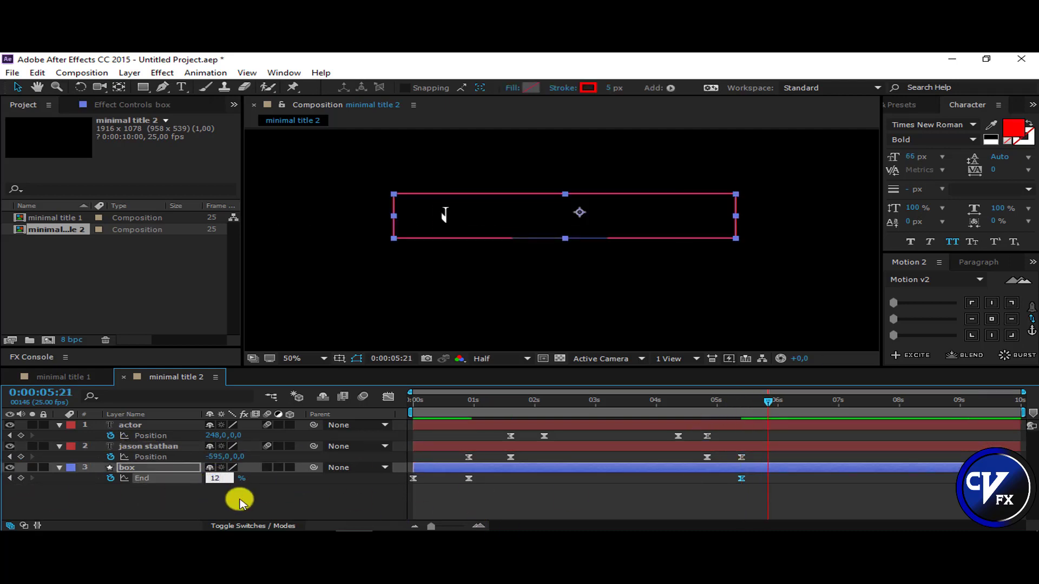
{"action": "key", "text": "Return"}
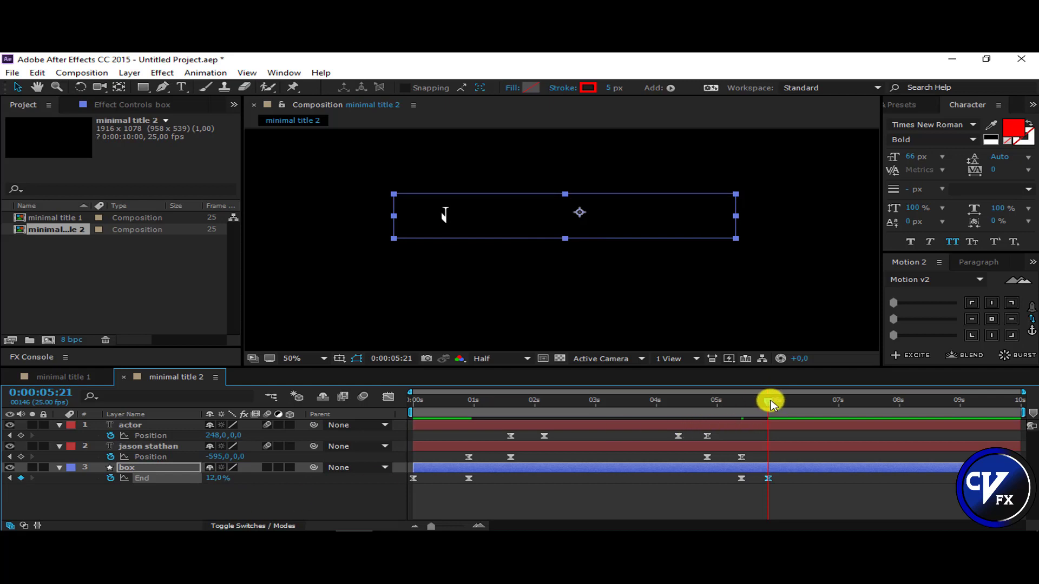
{"action": "left_click_drag", "start_coordinate": [743, 404], "coordinate": [742, 405]}
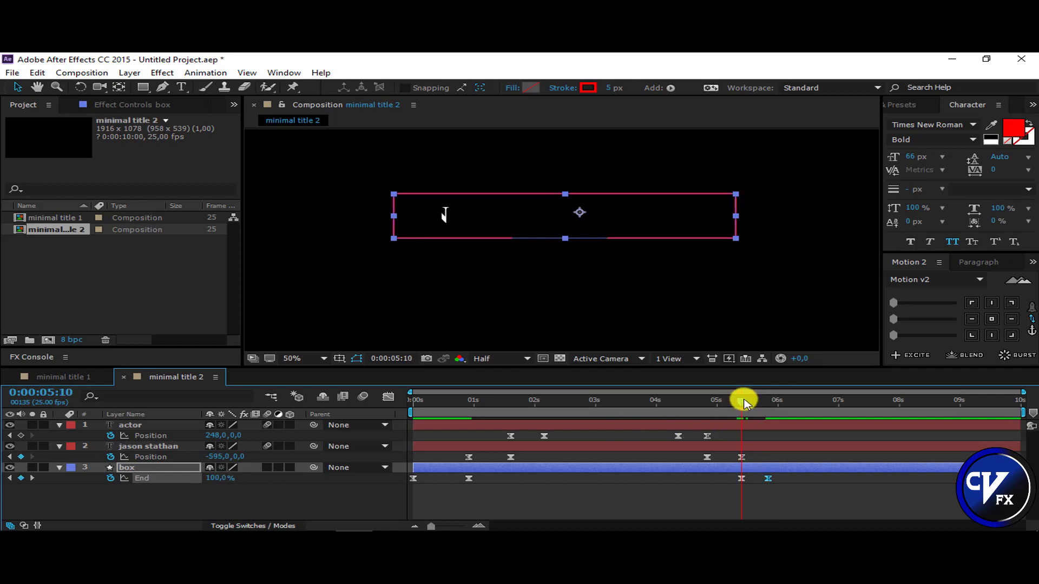
{"action": "left_click", "coordinate": [741, 457]}
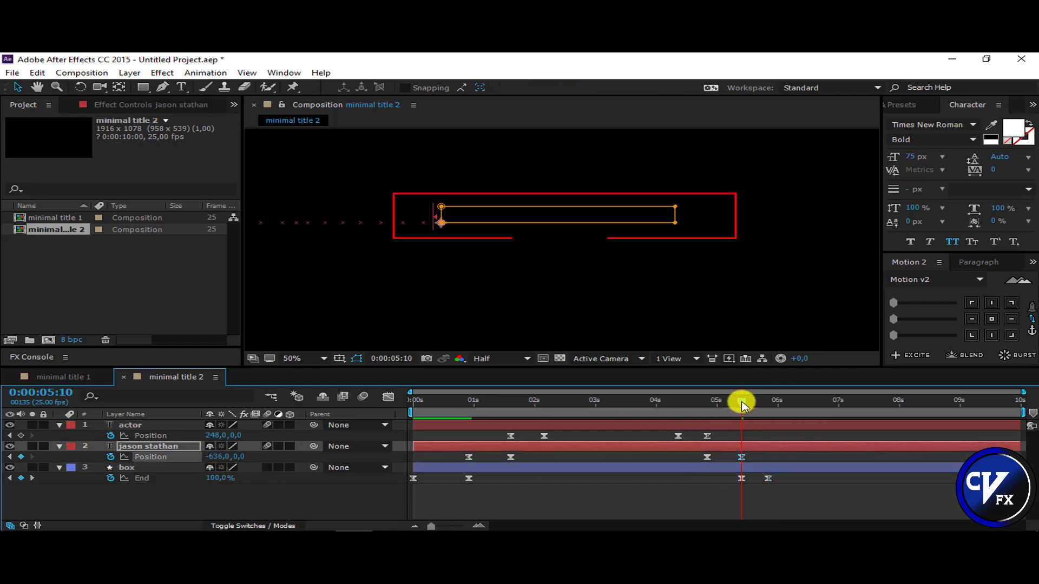
{"action": "left_click_drag", "start_coordinate": [741, 402], "coordinate": [810, 403]}
{"action": "key", "text": "n"}
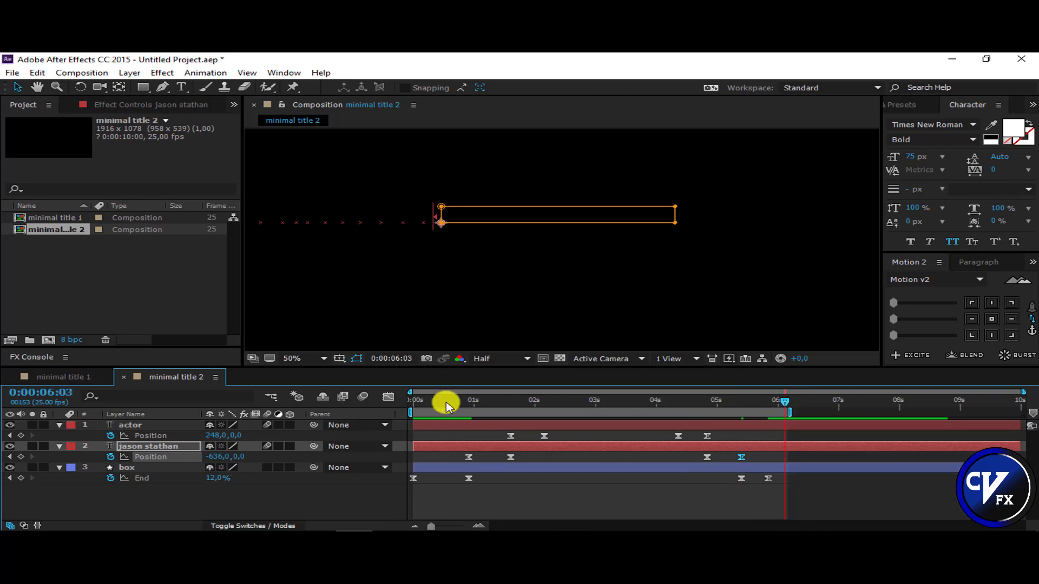
{"action": "left_click", "coordinate": [269, 501]}
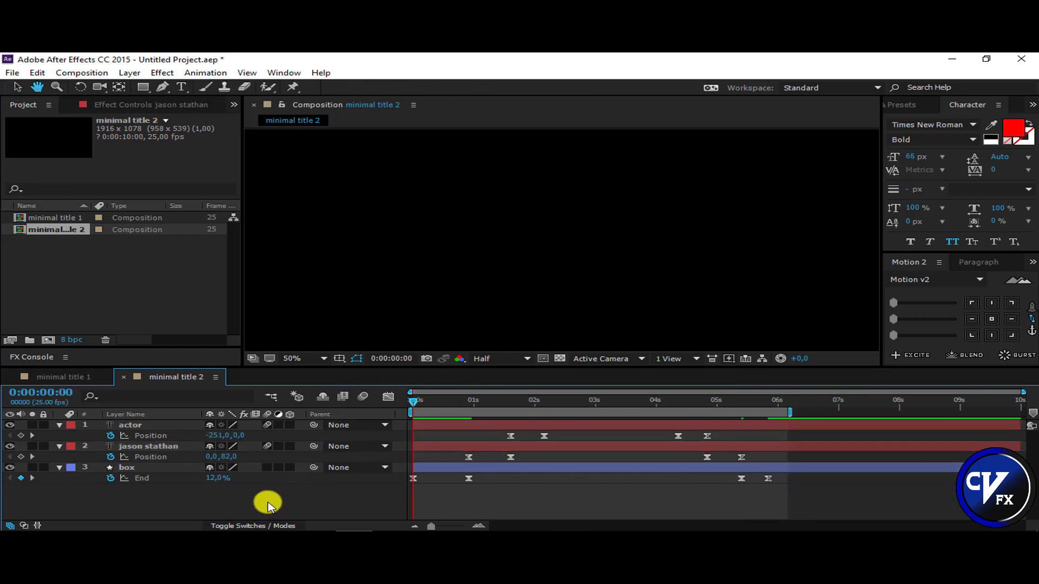
Step: Play back the finished minimal title 2 animation, then choose Composition > New Composition
{"action": "key", "text": "space"}
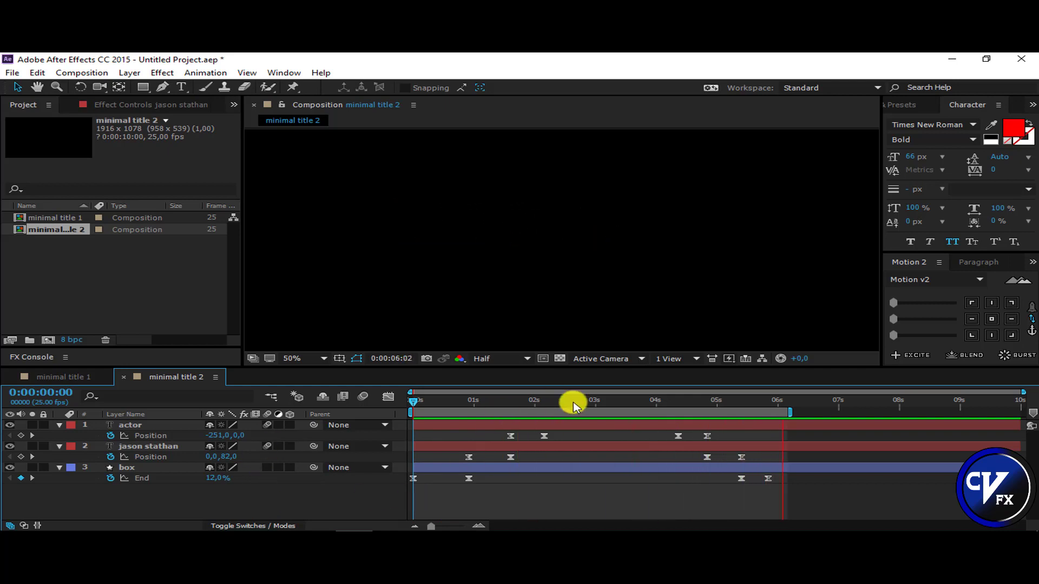
{"action": "left_click", "coordinate": [81, 72]}
{"action": "left_click", "coordinate": [125, 105]}
{"action": "type", "text": "minimal title 3"}
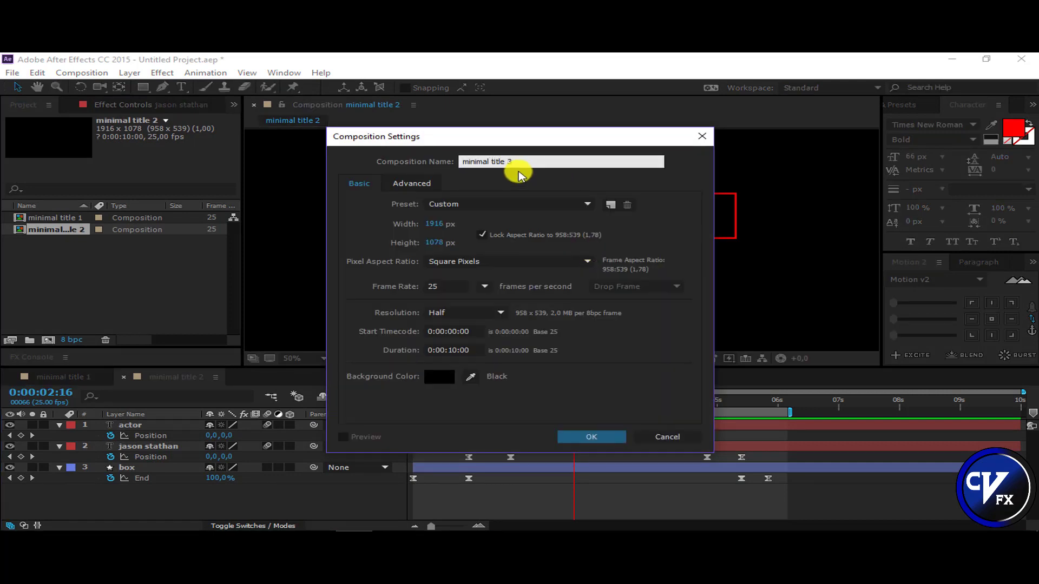
Step: Create the minimal title 3 composition and set the viewer magnification to Fit
{"action": "key", "text": "Return"}
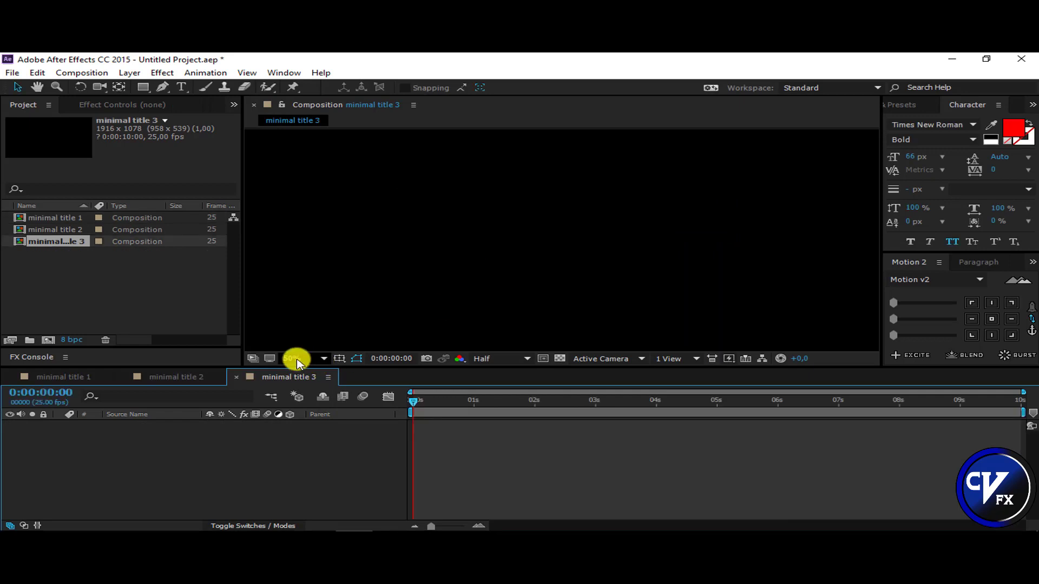
{"action": "left_click", "coordinate": [295, 359]}
{"action": "left_click", "coordinate": [325, 146]}
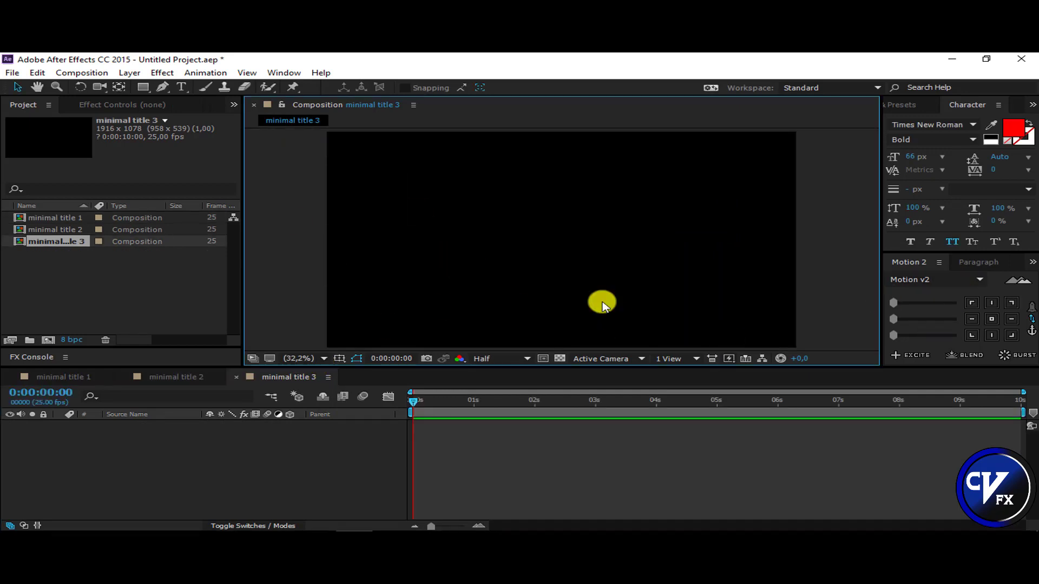
Step: Draw a red FF0000-filled rectangle bar in the upper middle and centre its anchor point
{"action": "left_click", "coordinate": [143, 87]}
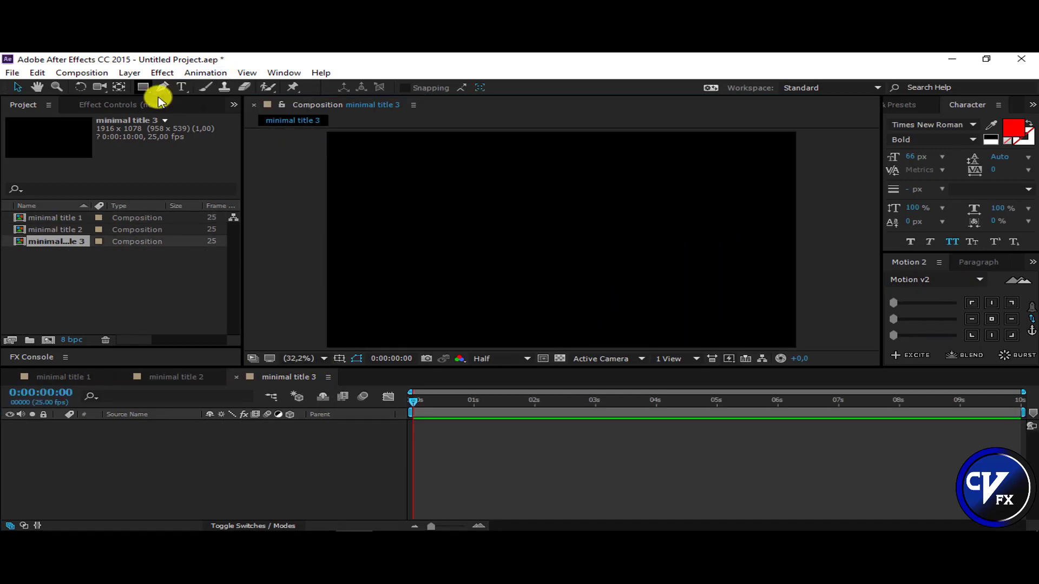
{"action": "left_click", "coordinate": [408, 87]}
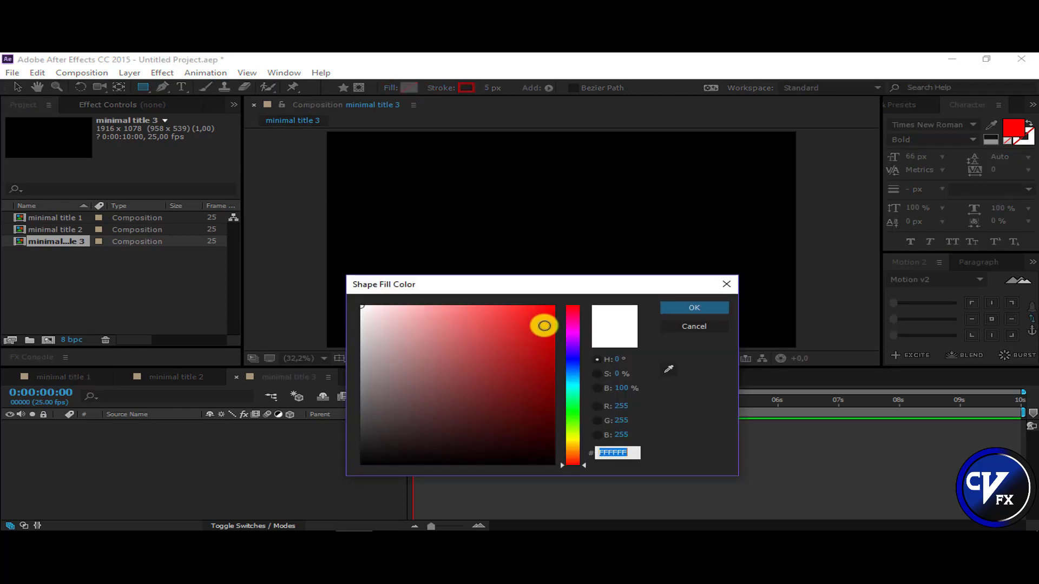
{"action": "left_click", "coordinate": [553, 307]}
{"action": "left_click", "coordinate": [710, 307]}
{"action": "left_click", "coordinate": [440, 88]}
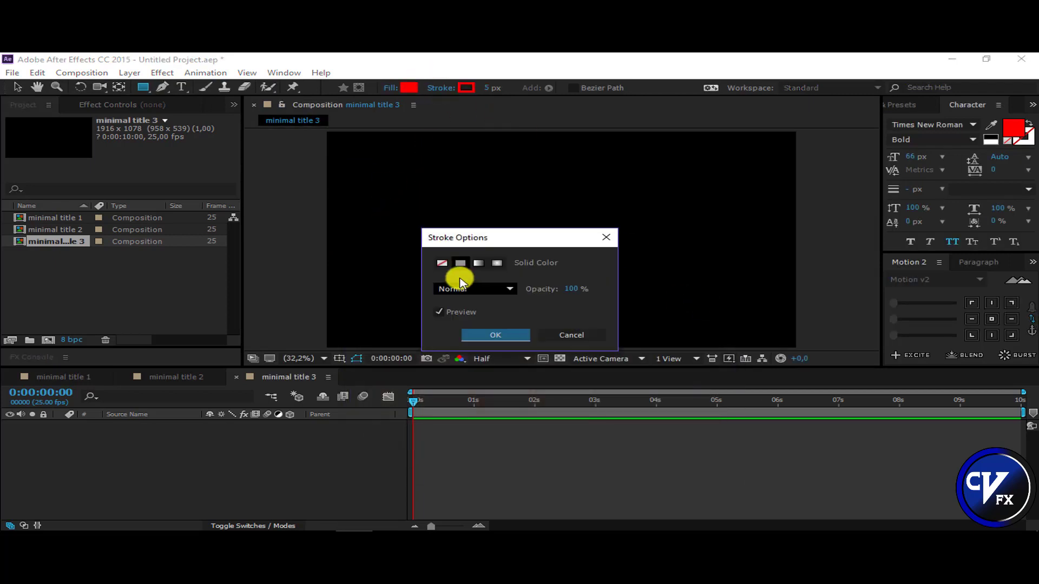
{"action": "left_click", "coordinate": [493, 338]}
{"action": "left_click_drag", "start_coordinate": [437, 198], "coordinate": [665, 226]}
{"action": "left_click", "coordinate": [992, 320]}
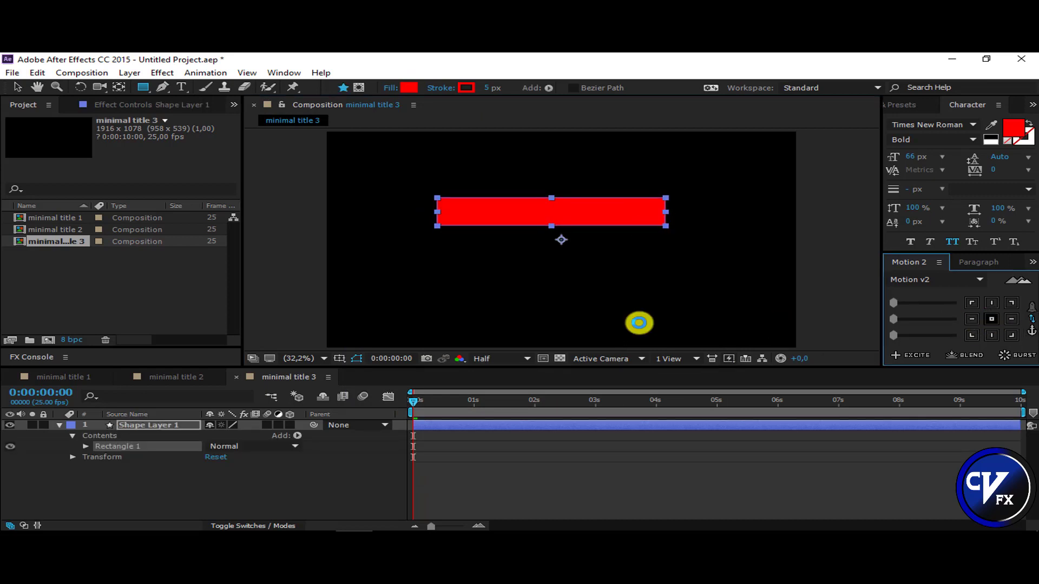
{"action": "left_click", "coordinate": [17, 87]}
Step: Name the shape layer box 1 and skew Rectangle 1's transform into a slanted parallelogram
{"action": "left_click", "coordinate": [135, 426]}
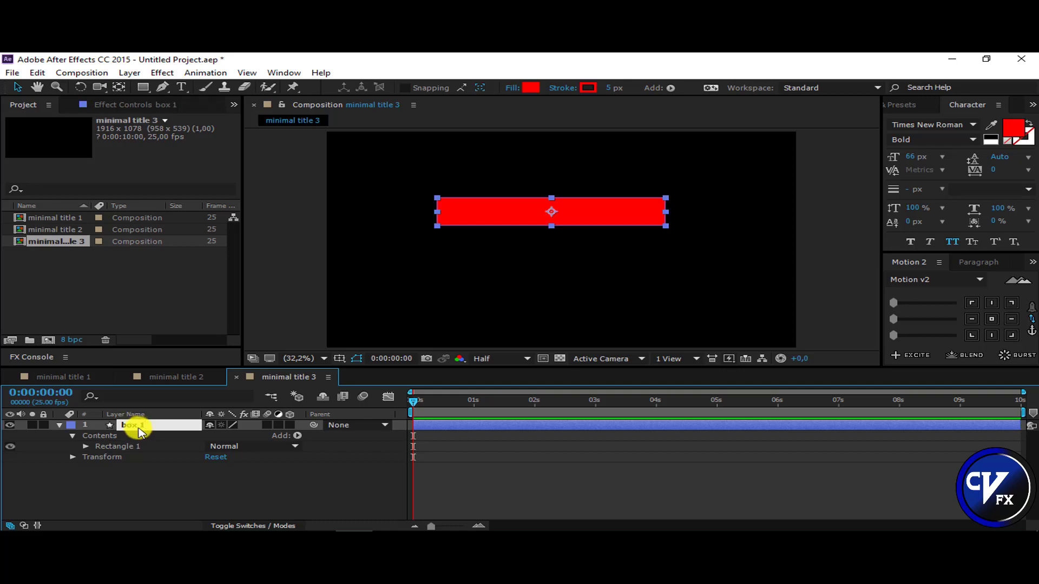
{"action": "key", "text": "Return"}
{"action": "left_click", "coordinate": [85, 447]}
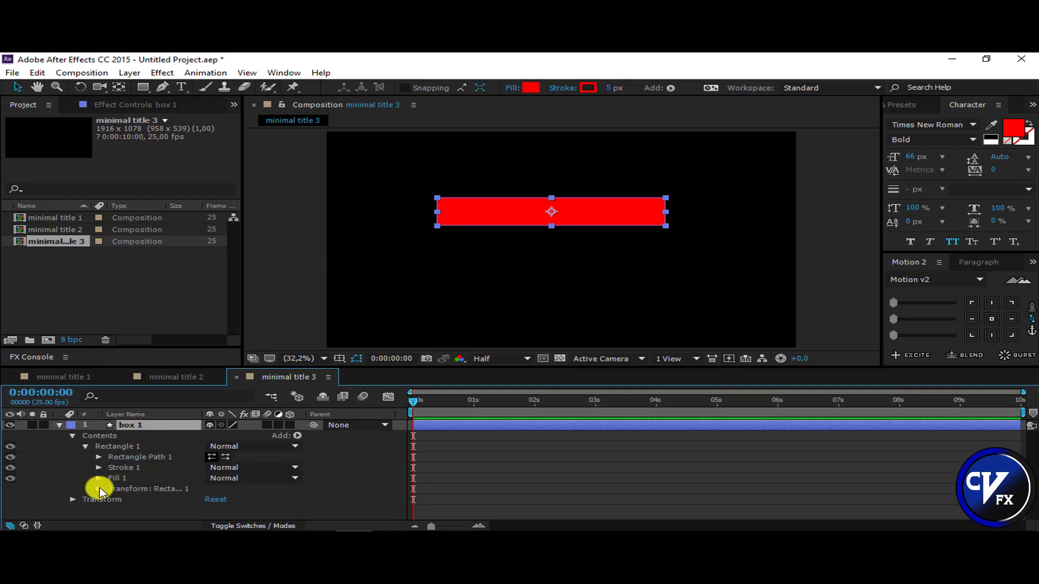
{"action": "left_click", "coordinate": [99, 490]}
{"action": "scroll", "coordinate": [191, 450], "scroll_direction": "down", "scroll_amount": 3}
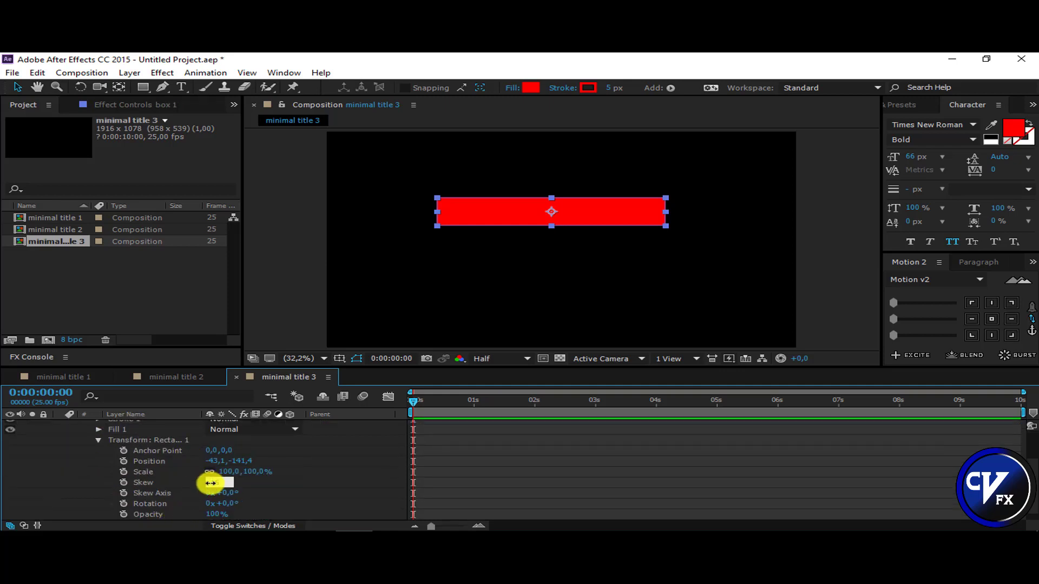
{"action": "key", "text": "Return"}
{"action": "scroll", "coordinate": [104, 457], "scroll_direction": "up", "scroll_amount": 3}
{"action": "scroll", "coordinate": [58, 433], "scroll_direction": "up", "scroll_amount": 3}
{"action": "left_click", "coordinate": [59, 425]}
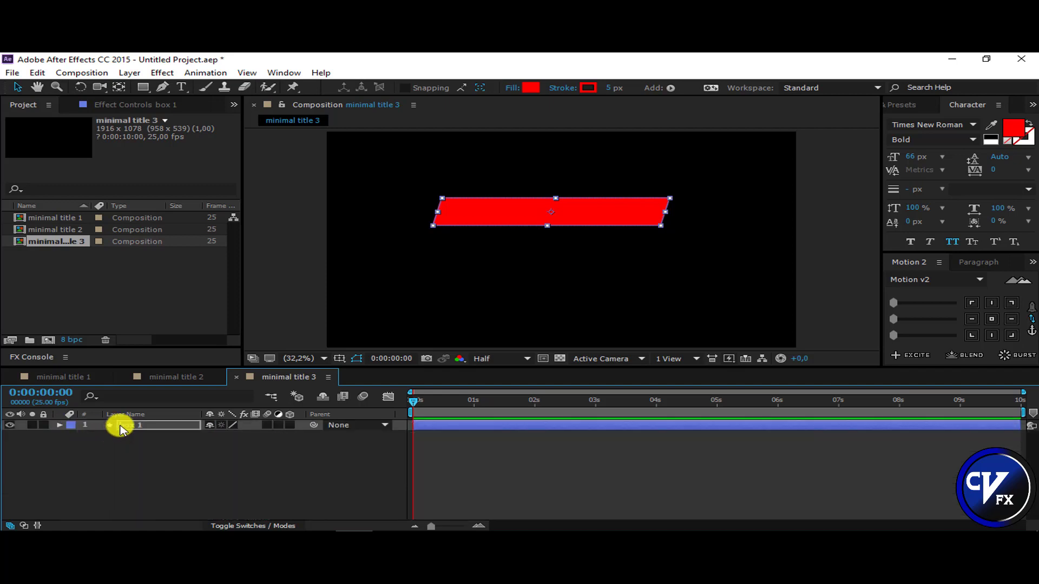
{"action": "left_click", "coordinate": [217, 473]}
Step: Create a white name title text layer starting at the left edge of the red bar
{"action": "left_click", "coordinate": [183, 87]}
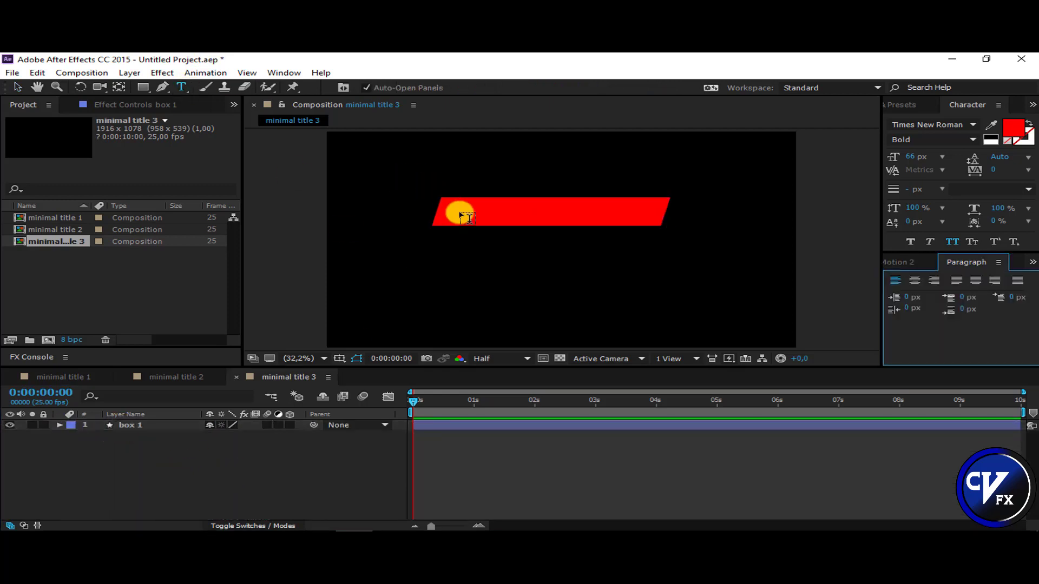
{"action": "left_click", "coordinate": [1013, 129]}
{"action": "left_click", "coordinate": [361, 306]}
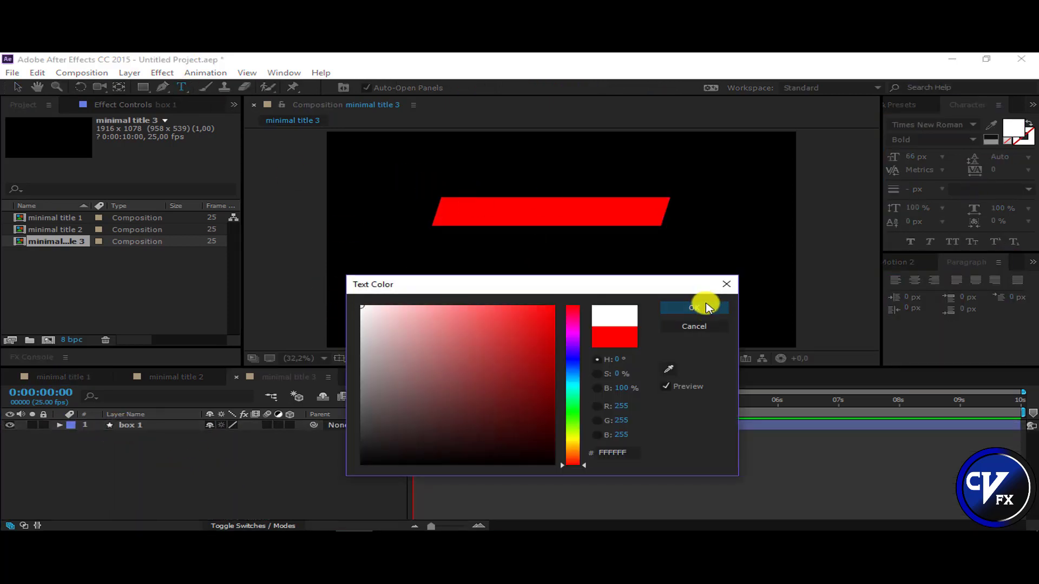
{"action": "double_click", "coordinate": [705, 307]}
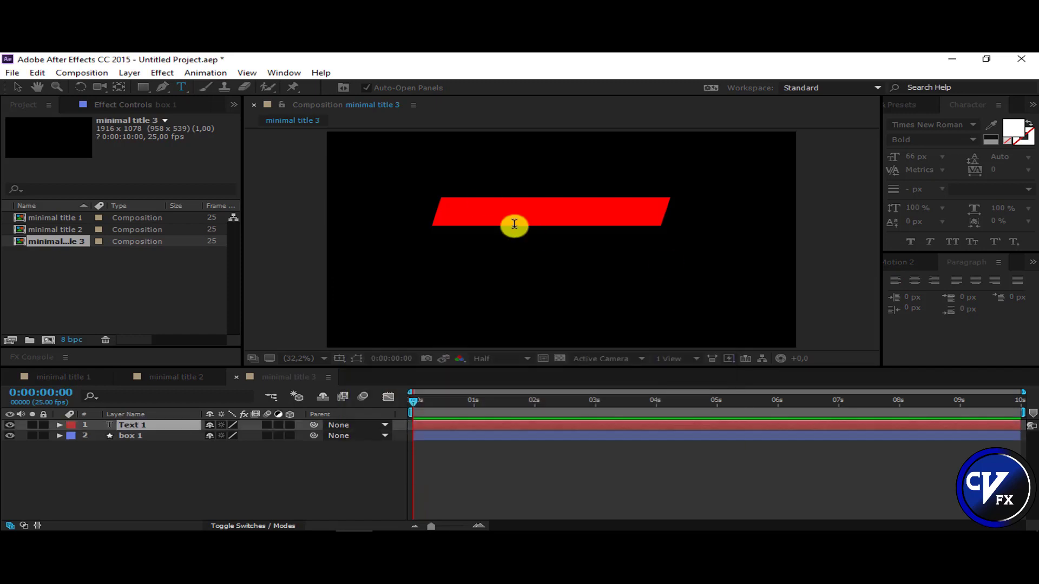
{"action": "left_click", "coordinate": [155, 425]}
{"action": "left_click", "coordinate": [462, 216]}
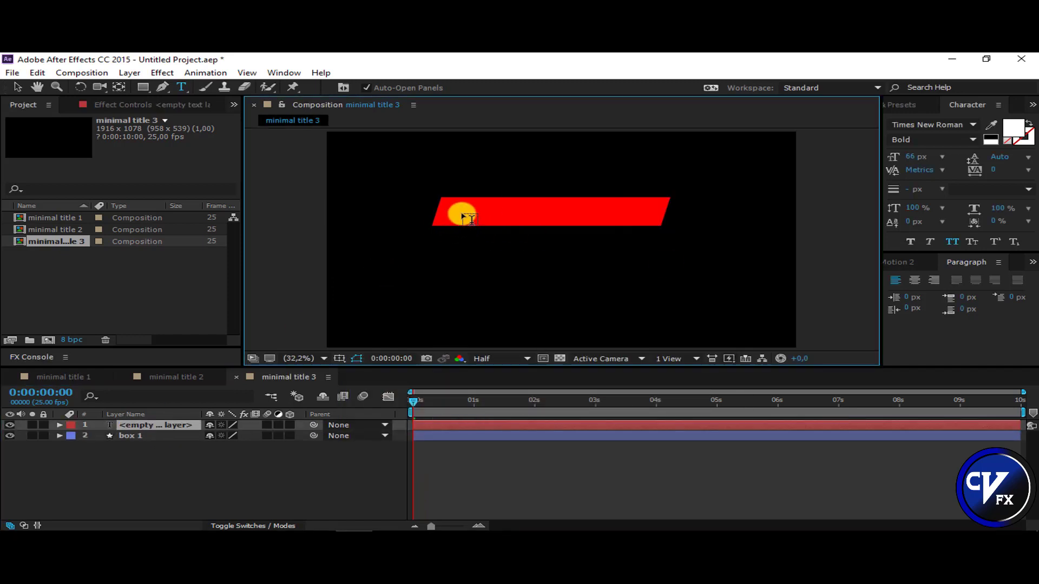
{"action": "type", "text": "drian"}
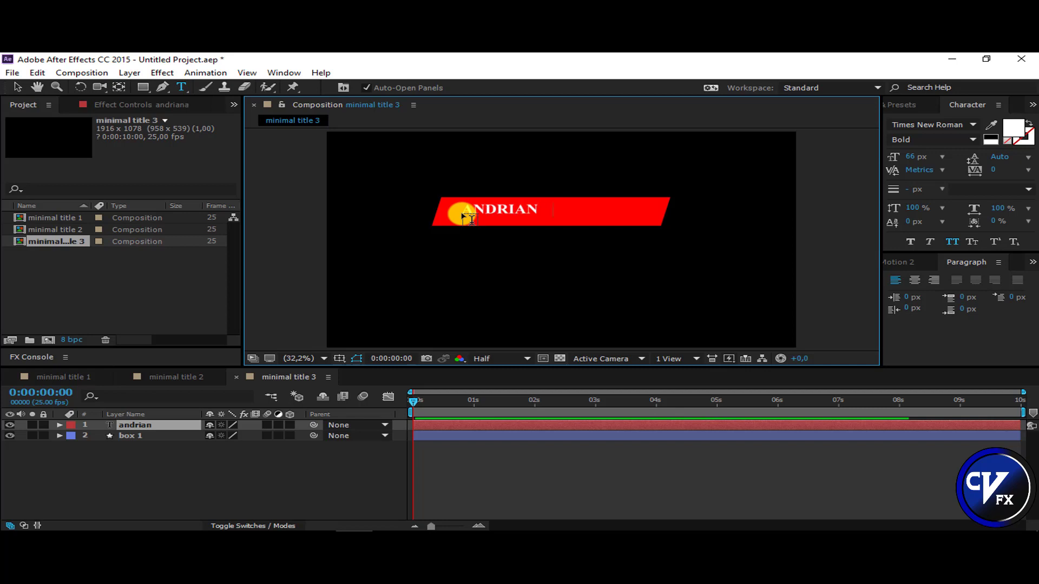
{"action": "type", "text": "a lina"}
{"action": "left_click", "coordinate": [46, 144]}
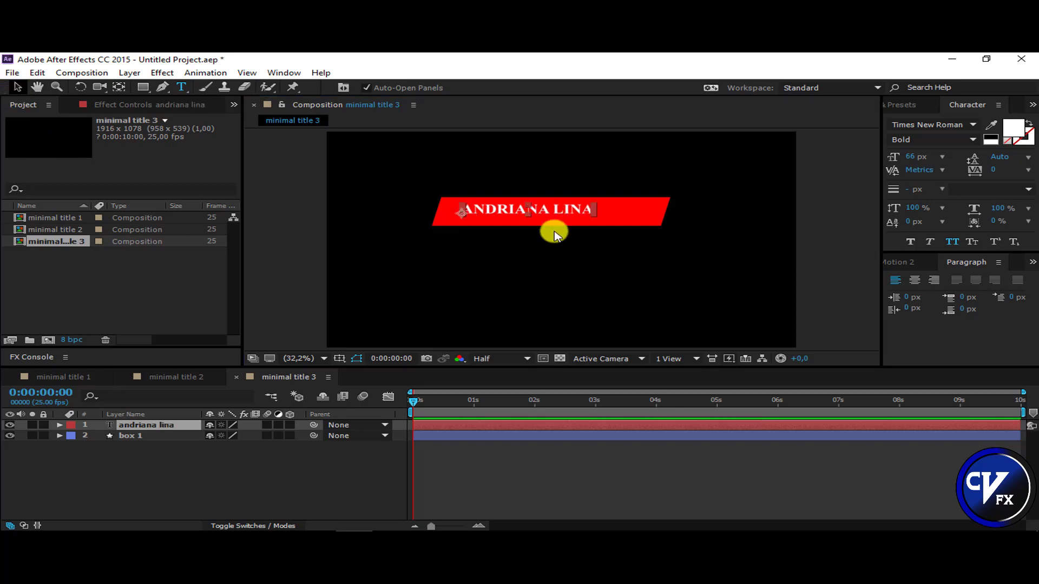
{"action": "key", "text": "v"}
{"action": "left_click", "coordinate": [563, 219]}
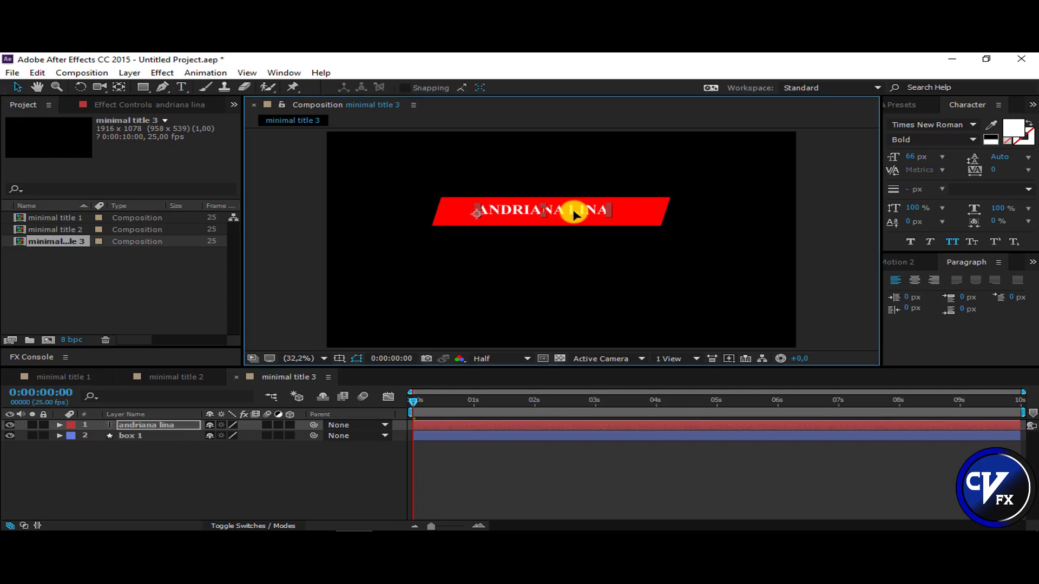
Step: Enlarge the name text from 66 to 81 px and center its anchor point
{"action": "left_click_drag", "start_coordinate": [914, 156], "coordinate": [921, 160]}
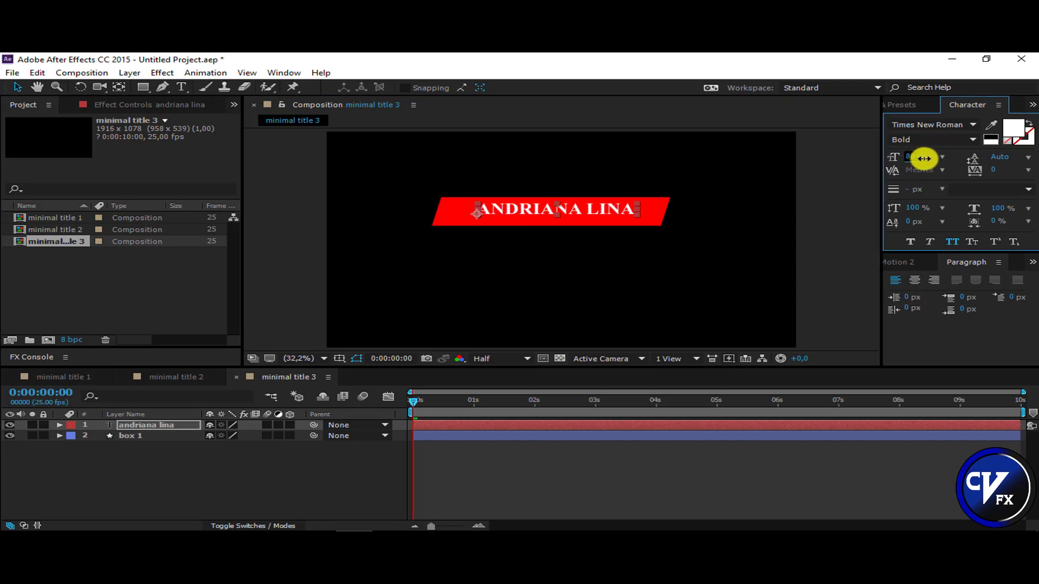
{"action": "left_click", "coordinate": [896, 269]}
{"action": "left_click", "coordinate": [516, 208]}
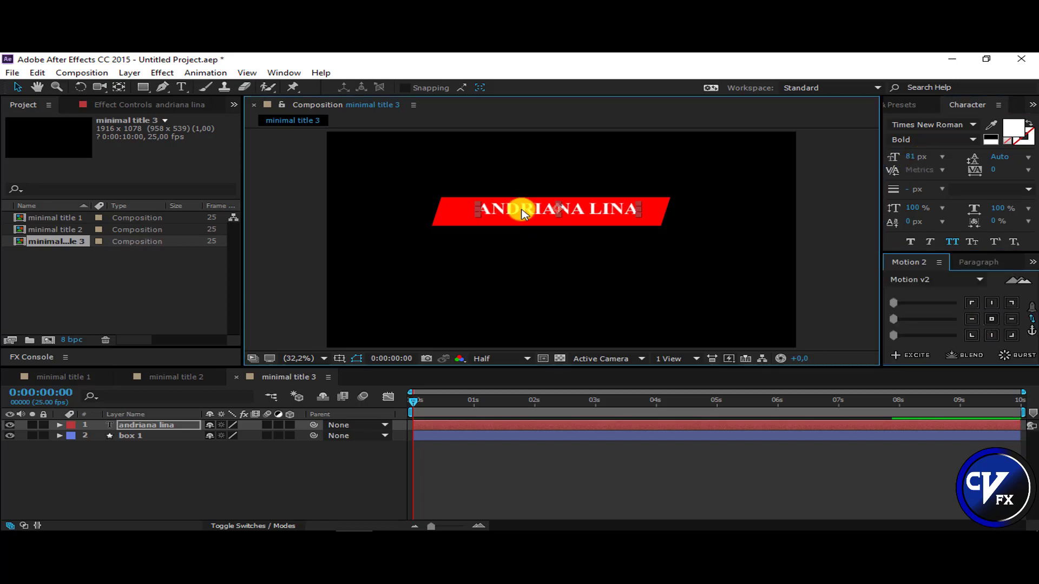
{"action": "left_click", "coordinate": [143, 87]}
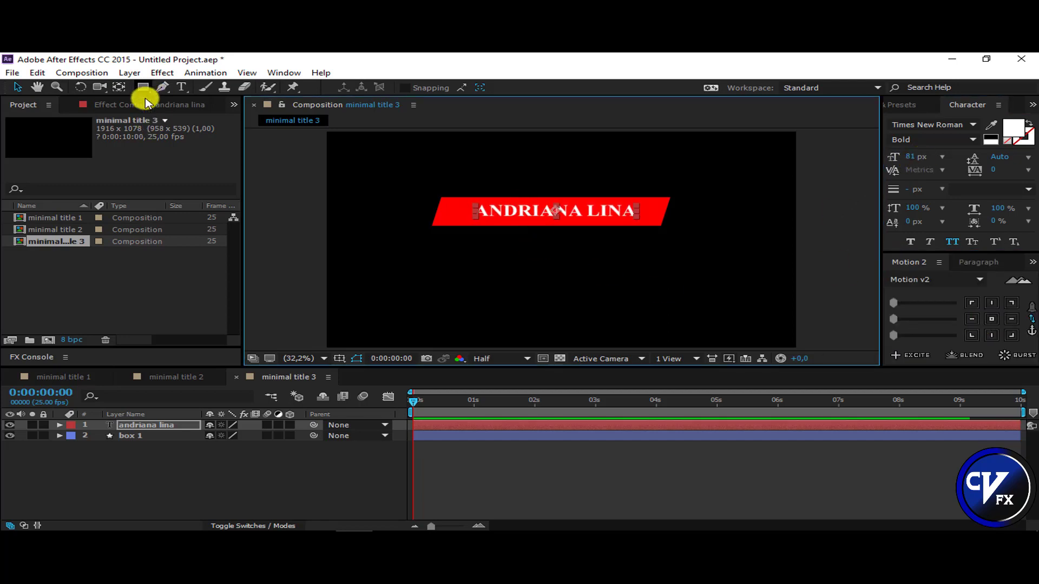
{"action": "left_click", "coordinate": [484, 273]}
Step: Draw a rectangle below the name title with no stroke and a white fill, anchor centered
{"action": "left_click_drag", "start_coordinate": [472, 230], "coordinate": [627, 247]}
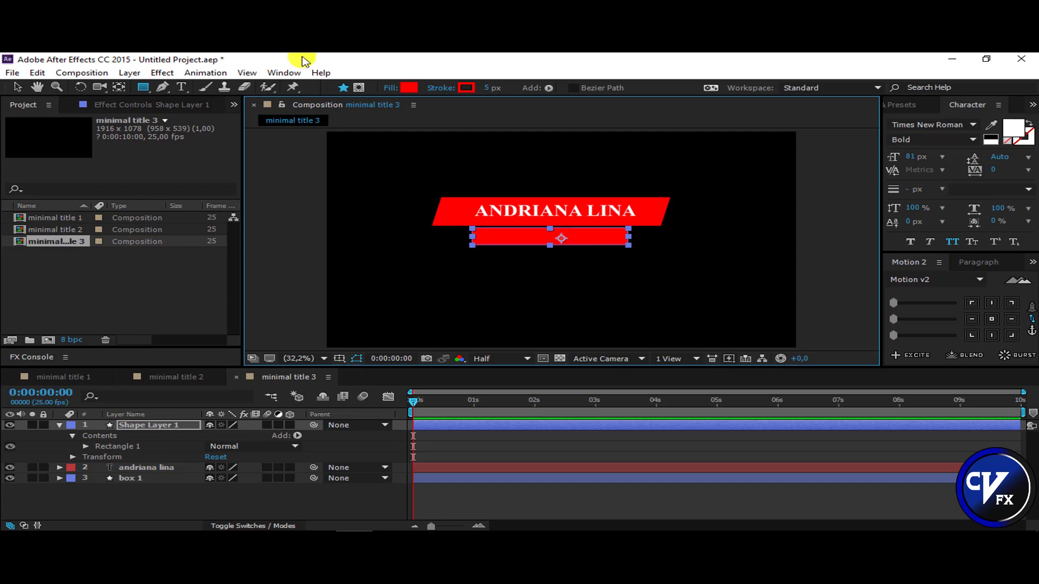
{"action": "left_click", "coordinate": [449, 91]}
{"action": "left_click", "coordinate": [440, 263]}
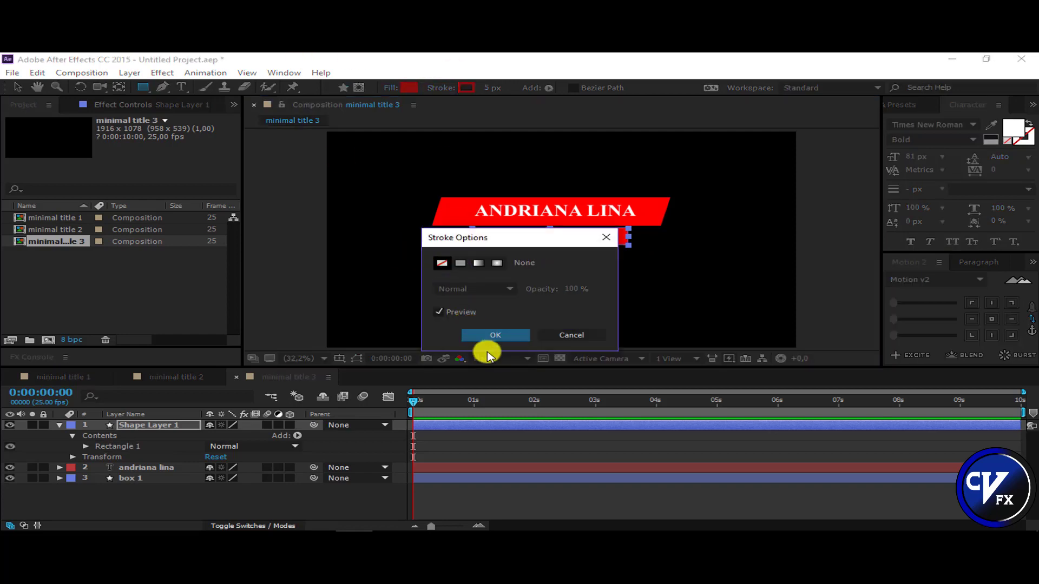
{"action": "key", "text": "Return"}
{"action": "left_click", "coordinate": [389, 88]}
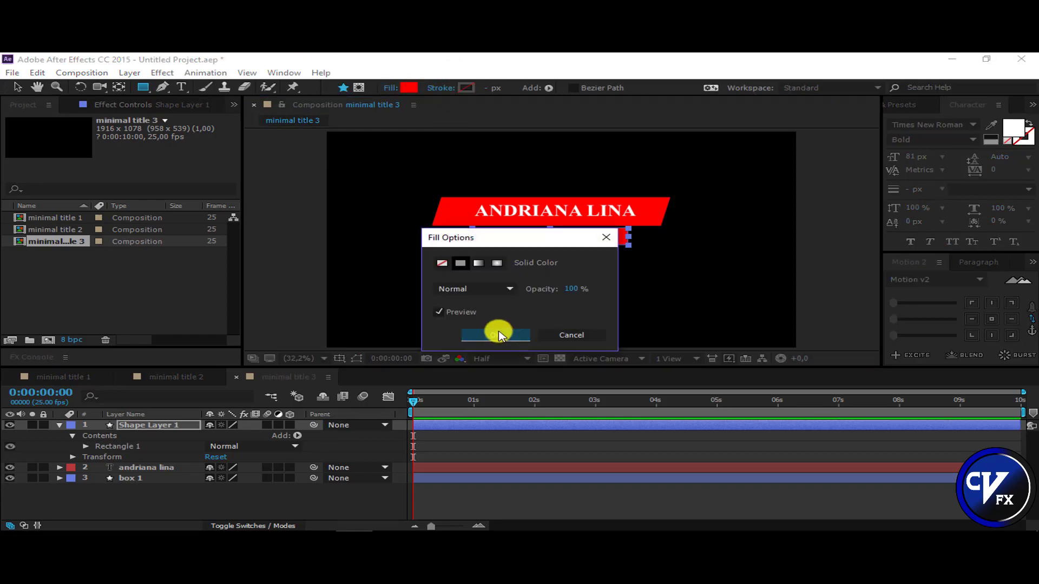
{"action": "left_click", "coordinate": [495, 335]}
{"action": "left_click", "coordinate": [411, 89]}
{"action": "left_click_drag", "start_coordinate": [382, 326], "coordinate": [361, 306]}
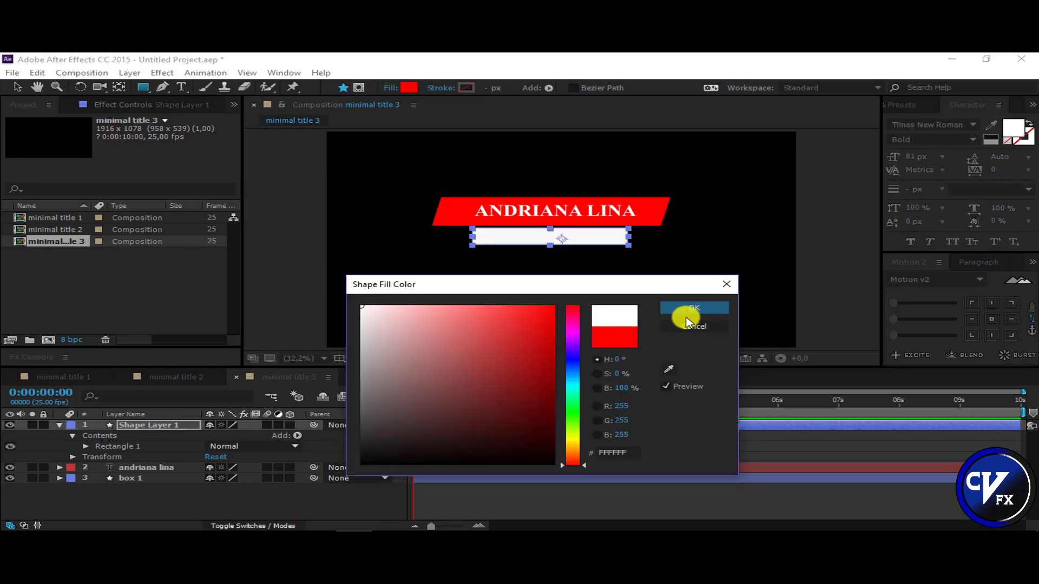
{"action": "left_click", "coordinate": [684, 303]}
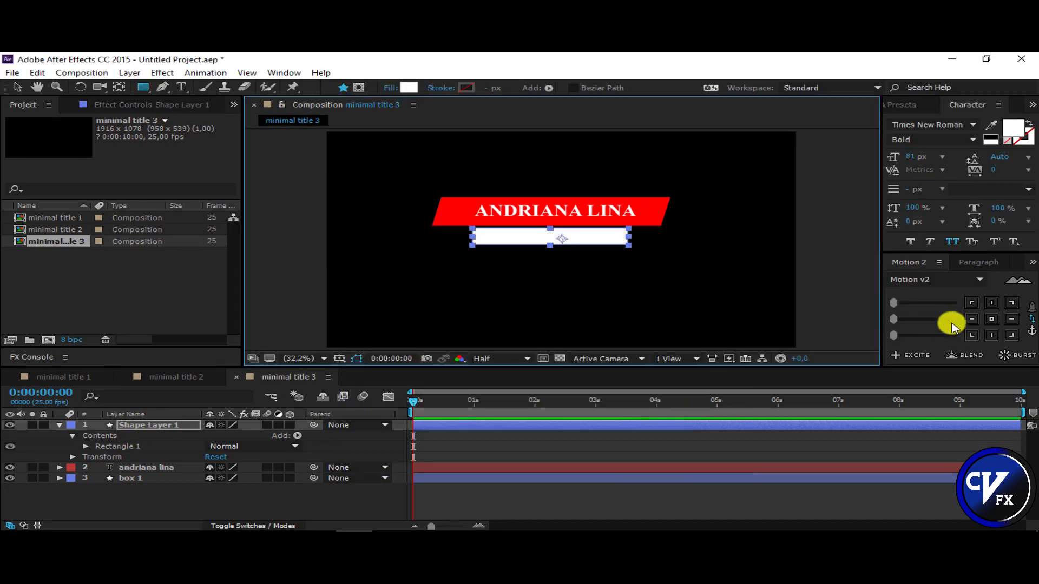
{"action": "left_click", "coordinate": [992, 319]}
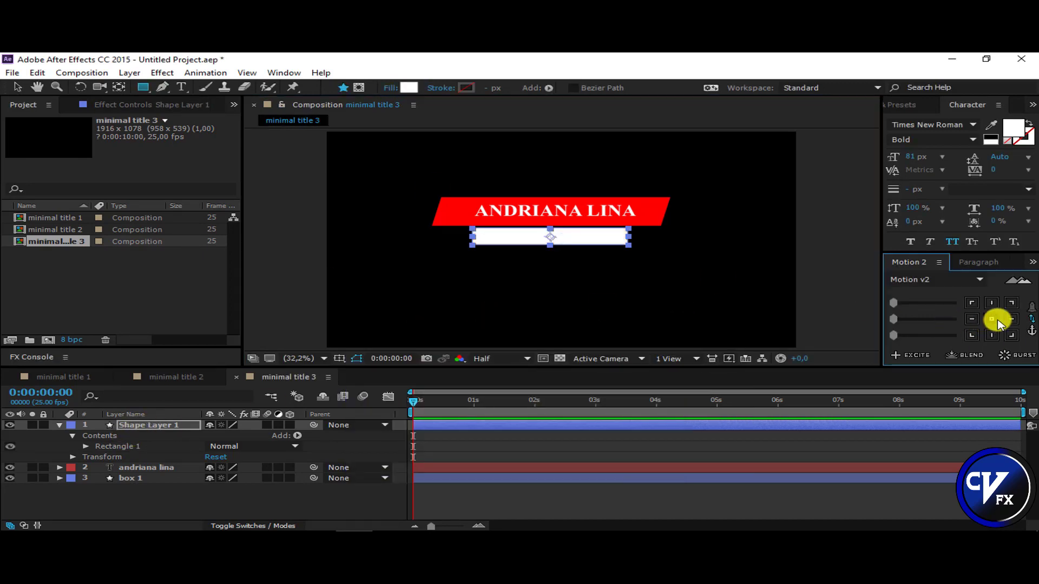
Step: Delete the rectangle's Stroke 1, skew it -15, and rename the layer box 2
{"action": "left_click", "coordinate": [85, 447]}
{"action": "left_click", "coordinate": [122, 468]}
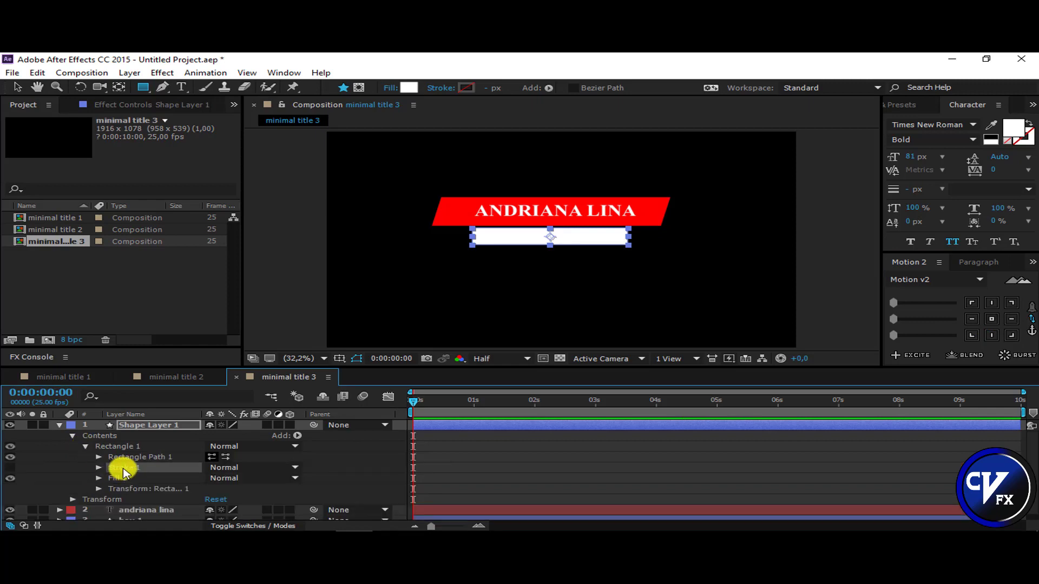
{"action": "key", "text": "Delete"}
{"action": "left_click", "coordinate": [99, 479]}
{"action": "scroll", "coordinate": [99, 483], "scroll_direction": "down", "scroll_amount": 2}
{"action": "type", "text": "-15"}
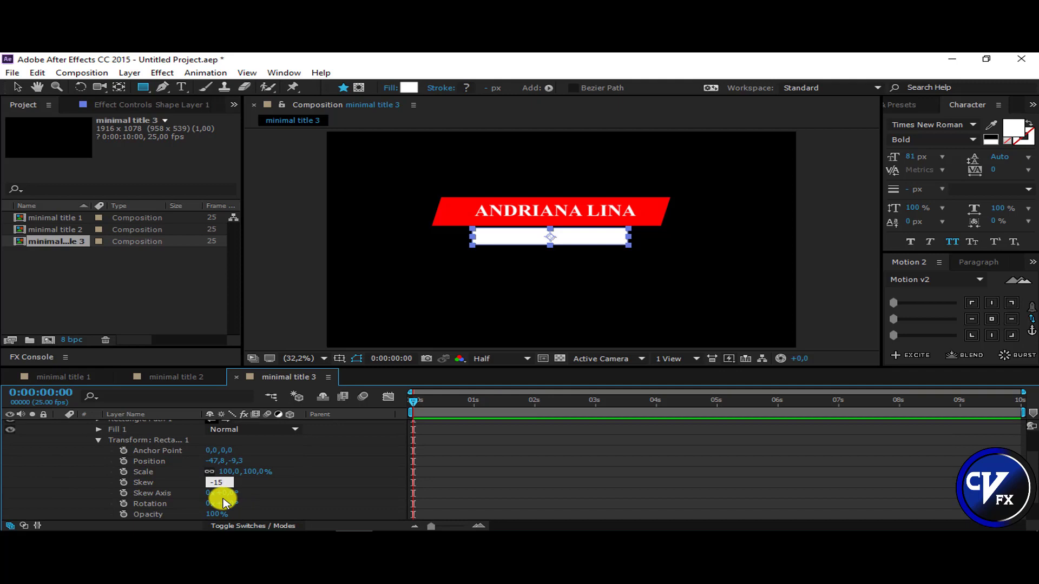
{"action": "key", "text": "Return"}
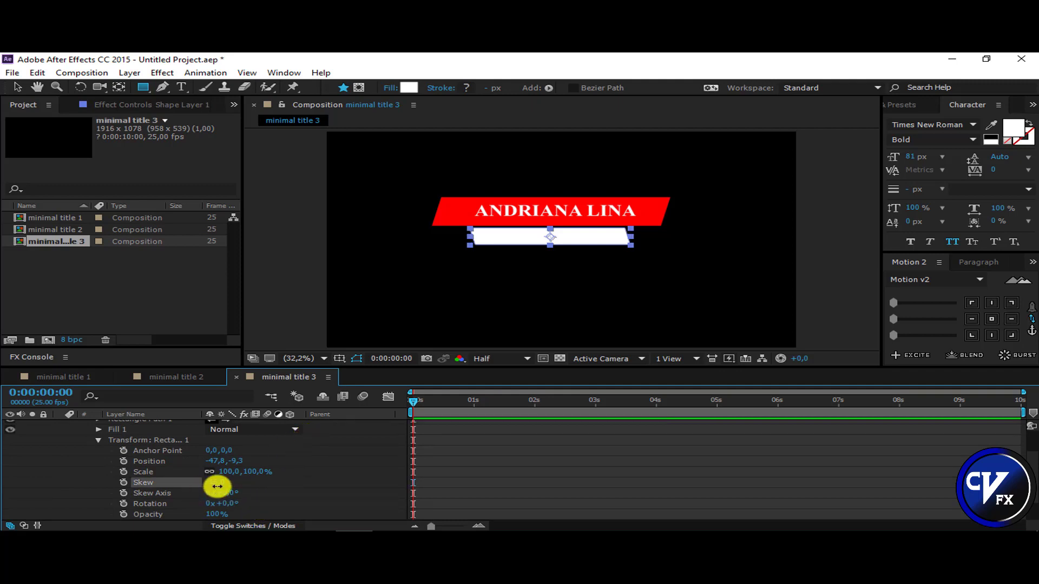
{"action": "key", "text": "Return"}
{"action": "scroll", "coordinate": [103, 461], "scroll_direction": "up", "scroll_amount": 2}
{"action": "type", "text": "box"}
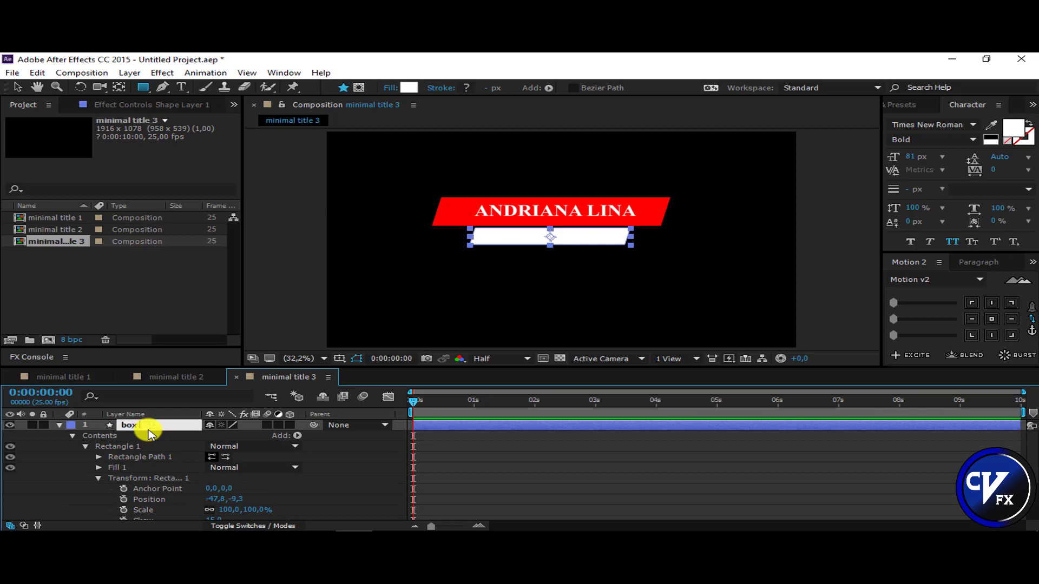
{"action": "key", "text": "Return"}
{"action": "left_click", "coordinate": [59, 426]}
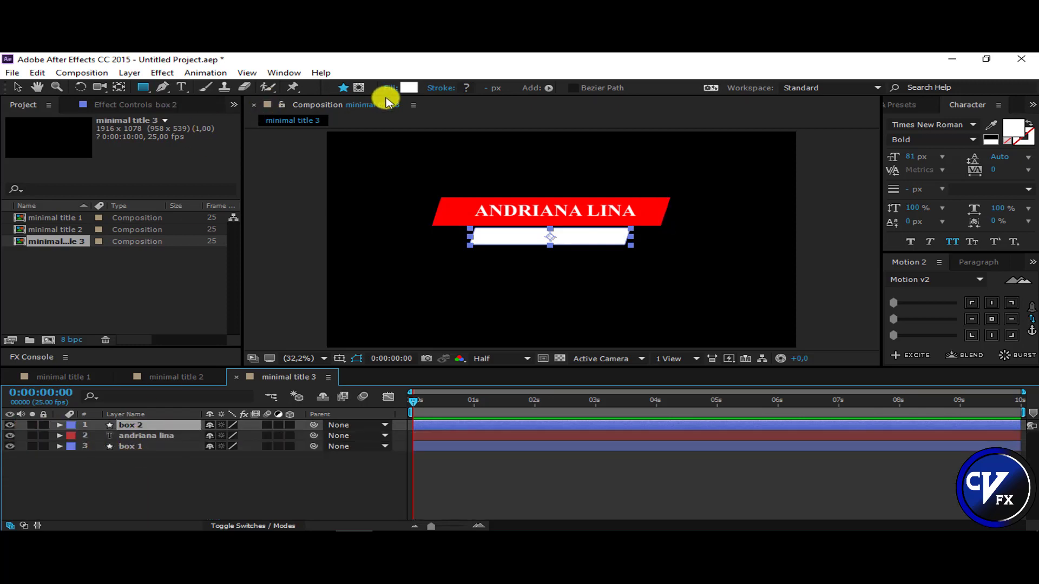
Step: Type MODELS in red FF0000 inside the white bar and centre it there
{"action": "left_click", "coordinate": [181, 87]}
{"action": "left_click", "coordinate": [1013, 130]}
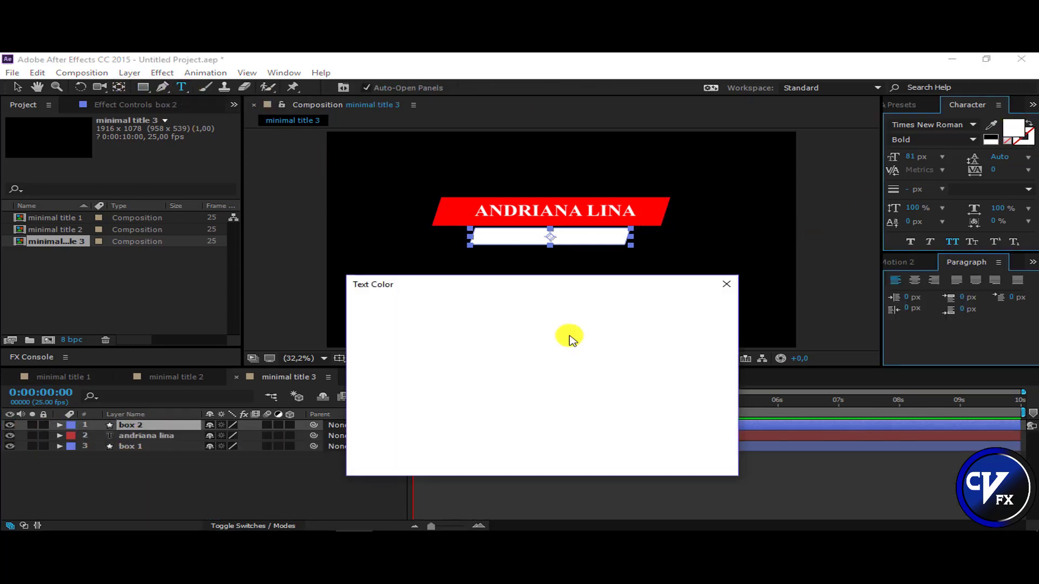
{"action": "left_click", "coordinate": [554, 306]}
{"action": "left_click", "coordinate": [686, 308]}
{"action": "left_click", "coordinate": [494, 238]}
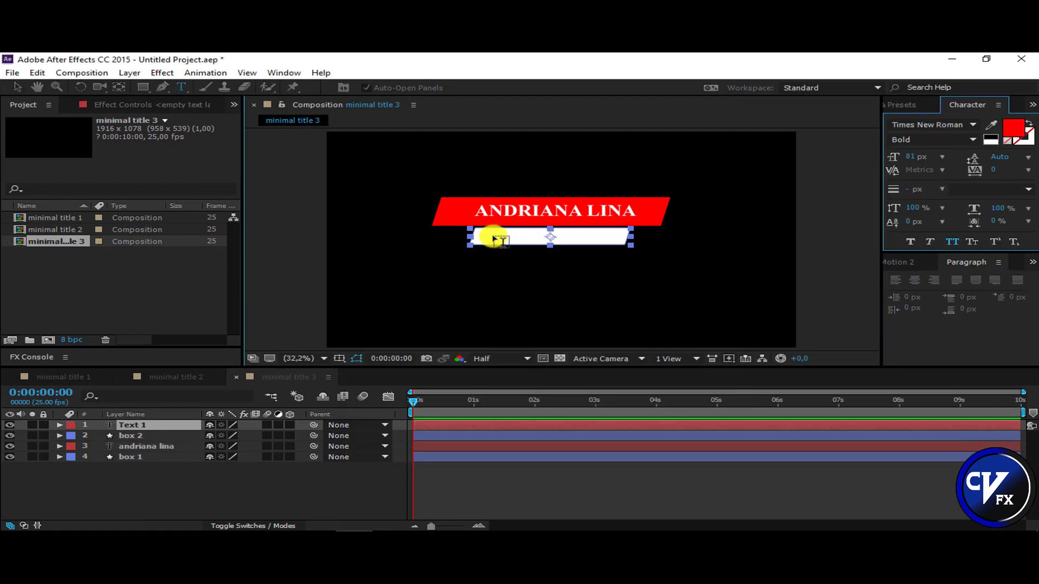
{"action": "type", "text": "models"}
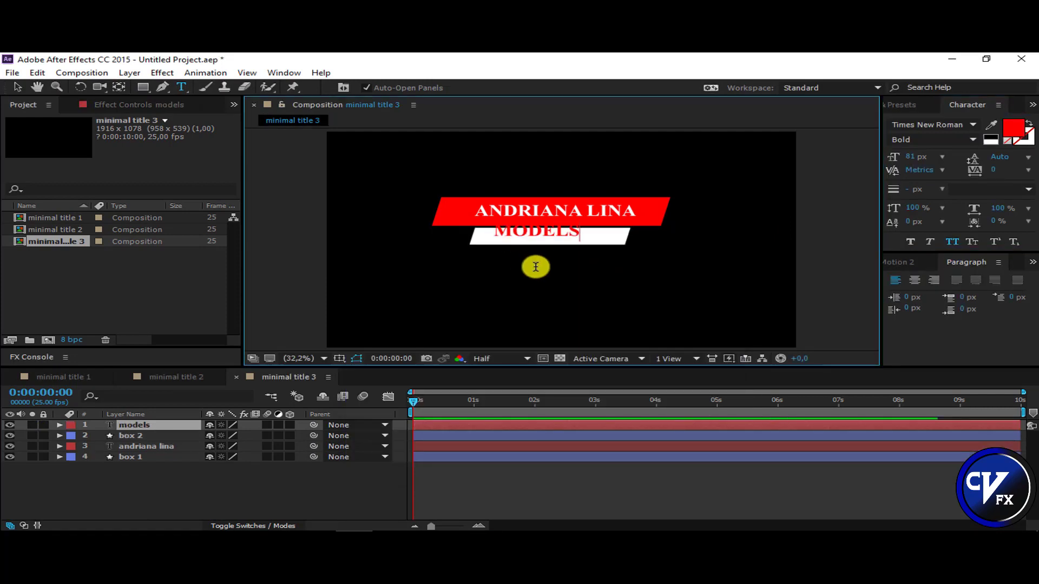
{"action": "type", "text": "v"}
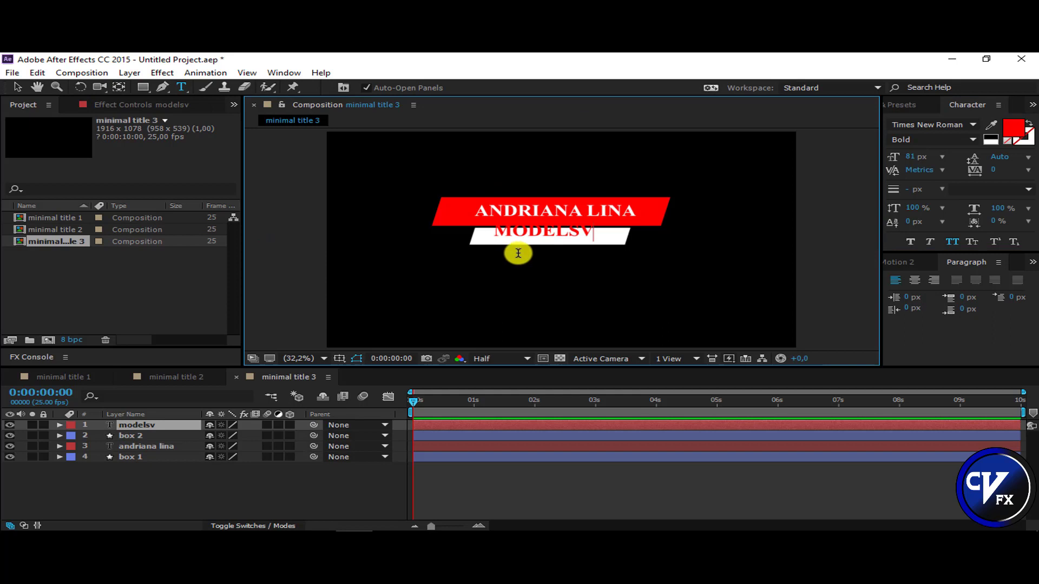
{"action": "key", "text": "BackSpace"}
{"action": "left_click", "coordinate": [155, 425]}
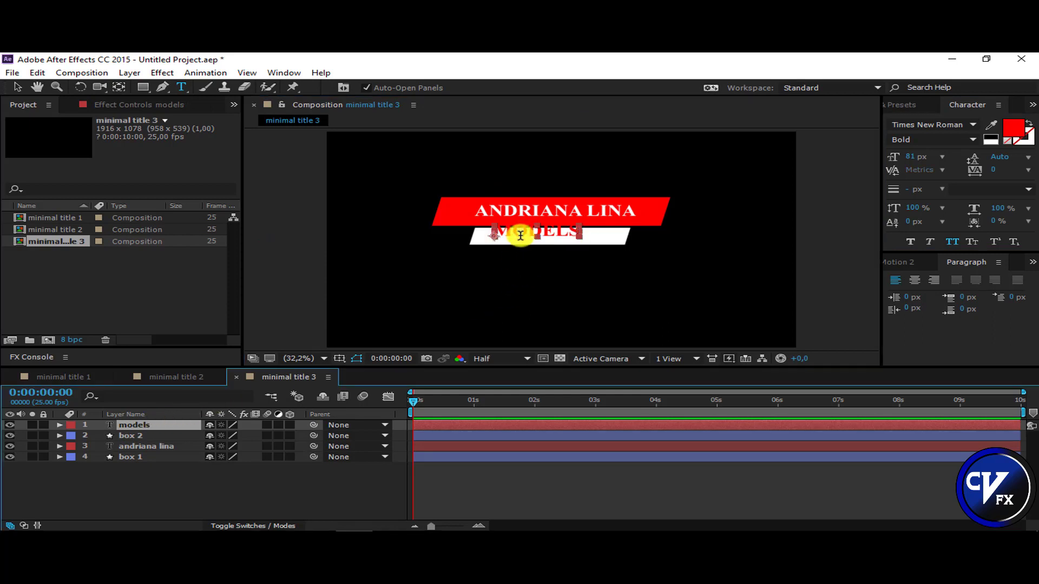
{"action": "key", "text": "v"}
{"action": "left_click_drag", "start_coordinate": [537, 236], "coordinate": [550, 238]}
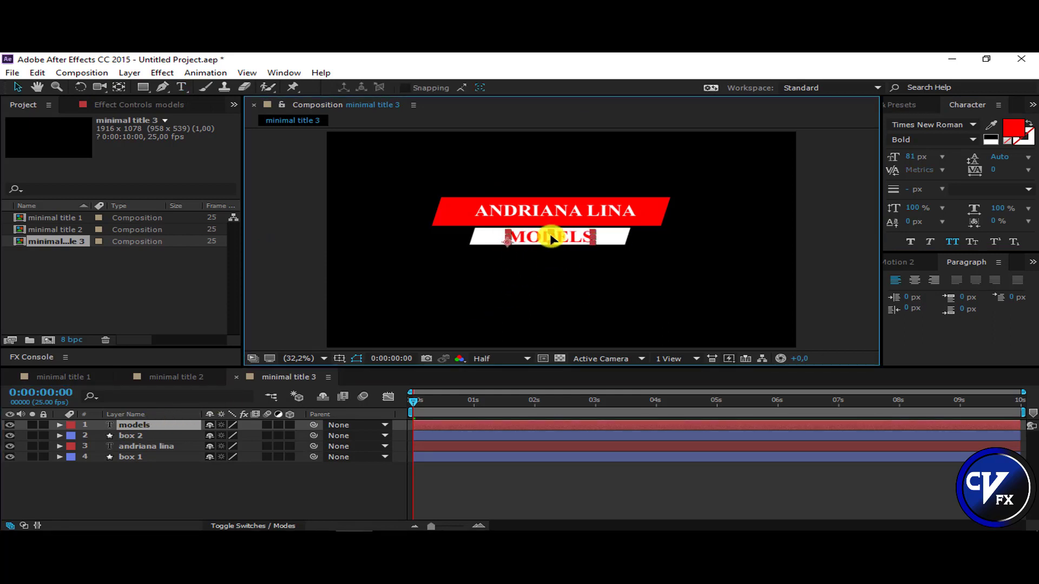
{"action": "left_click", "coordinate": [549, 285]}
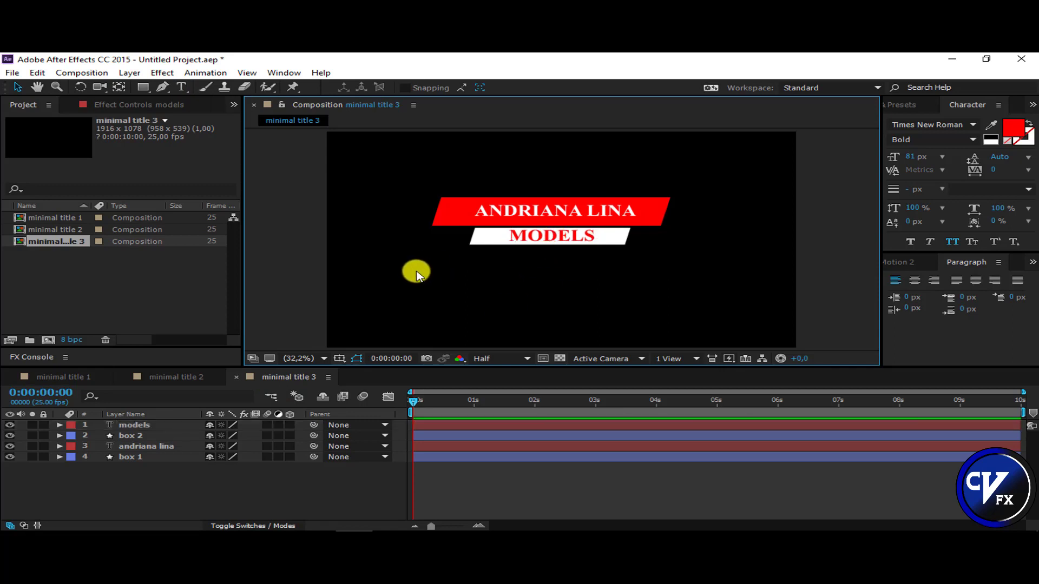
Step: Show box 1's mask and set a Mask Path keyframe at 0:00:00:20
{"action": "left_click", "coordinate": [136, 458]}
{"action": "key", "text": "Return"}
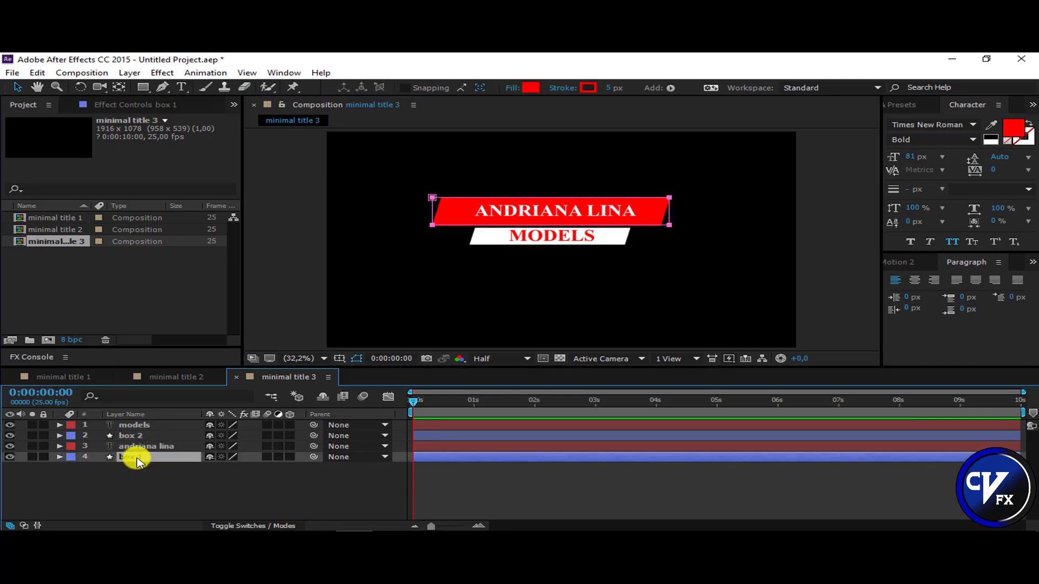
{"action": "left_click", "coordinate": [124, 460]}
{"action": "key", "text": "Return"}
{"action": "key", "text": "m"}
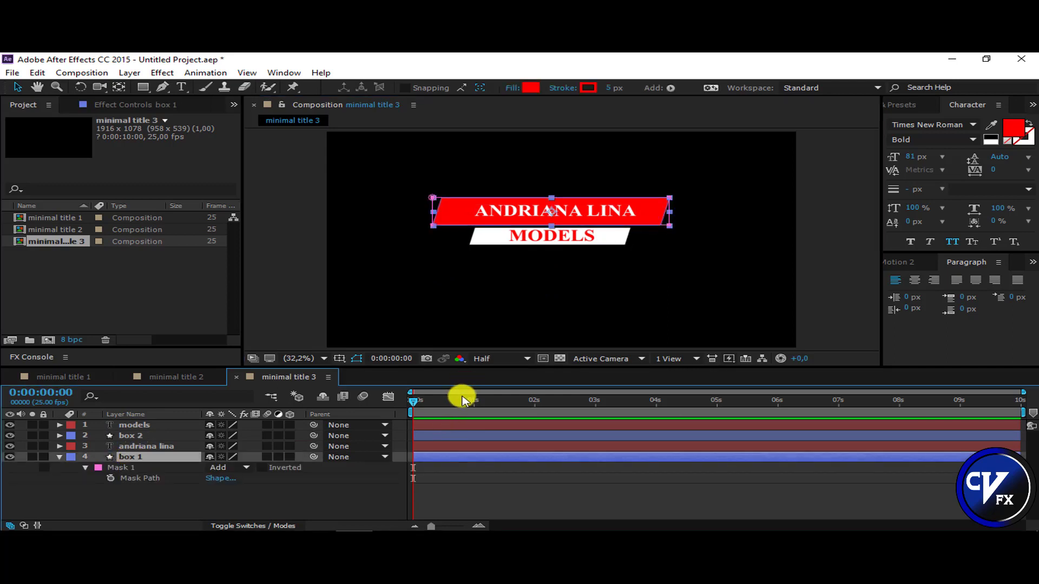
{"action": "left_click", "coordinate": [461, 402]}
{"action": "left_click", "coordinate": [111, 478]}
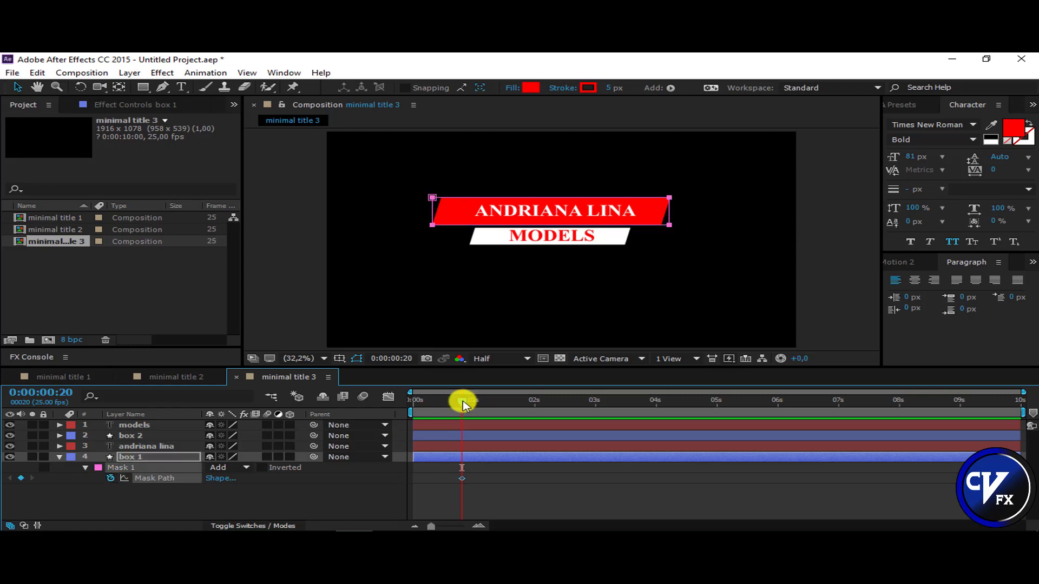
Step: At frame 0, drag the mask's right points to the left edge so the bar wipes open
{"action": "left_click_drag", "start_coordinate": [461, 401], "coordinate": [387, 401]}
{"action": "left_click", "coordinate": [670, 214]}
{"action": "left_click_drag", "start_coordinate": [670, 214], "coordinate": [432, 216]}
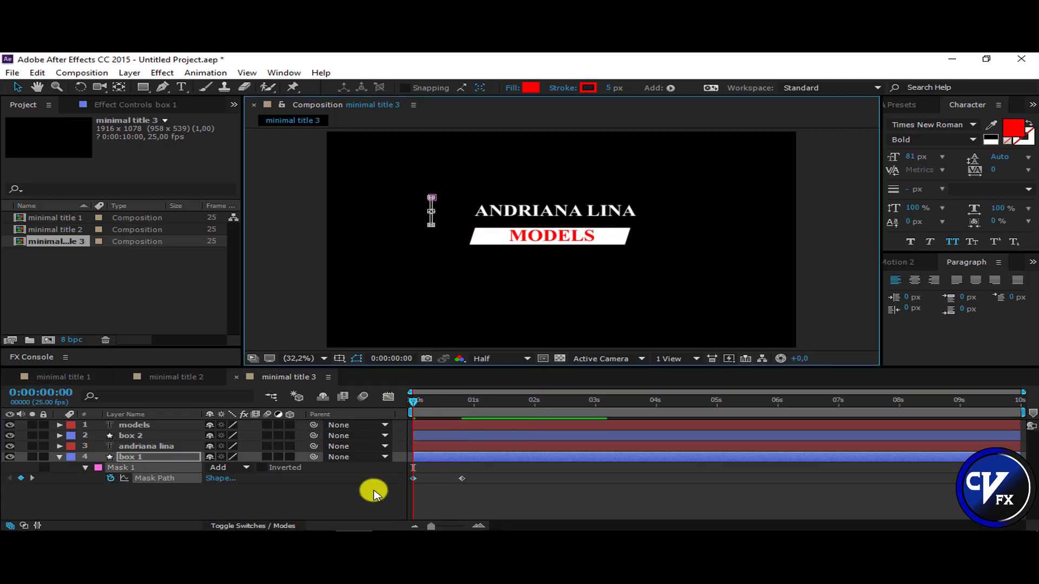
{"action": "left_click", "coordinate": [371, 490]}
{"action": "left_click", "coordinate": [148, 481]}
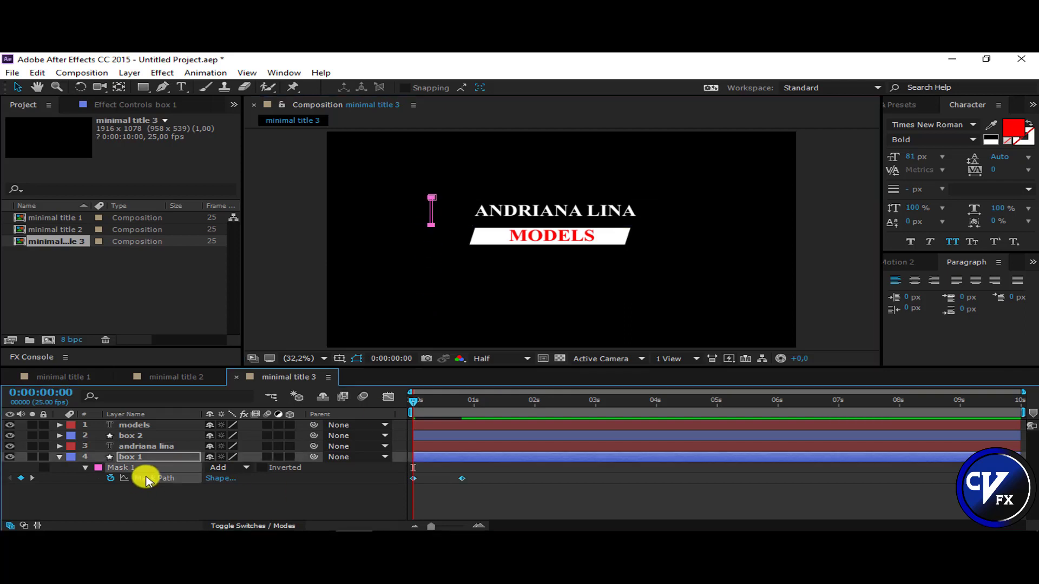
{"action": "left_click", "coordinate": [254, 502]}
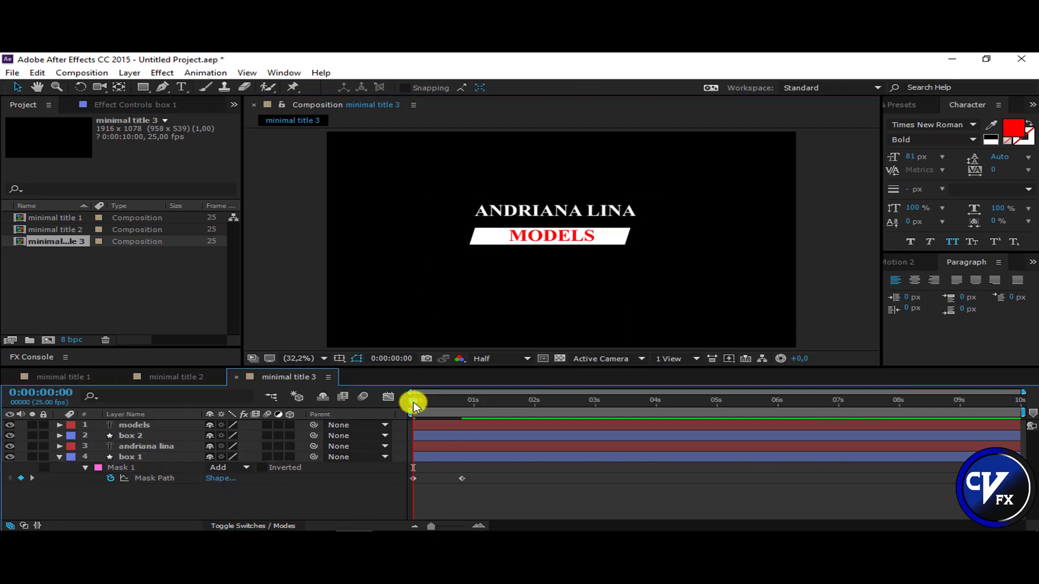
{"action": "left_click_drag", "start_coordinate": [413, 401], "coordinate": [427, 405]}
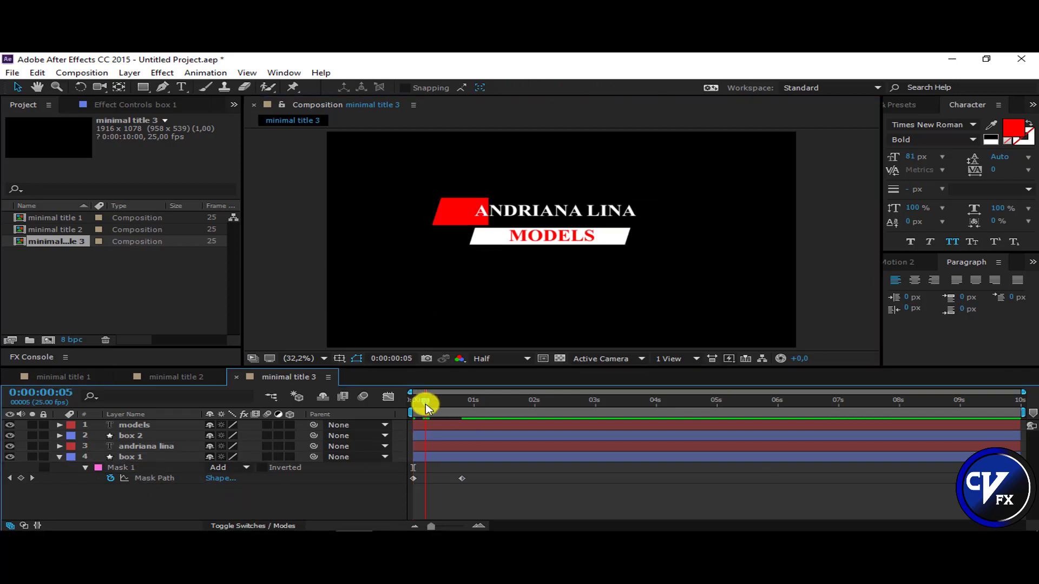
Step: Add a Position animator to the name title, sliding from -669,0 at frame 5 to 0,0 at frame 20
{"action": "left_click", "coordinate": [134, 447]}
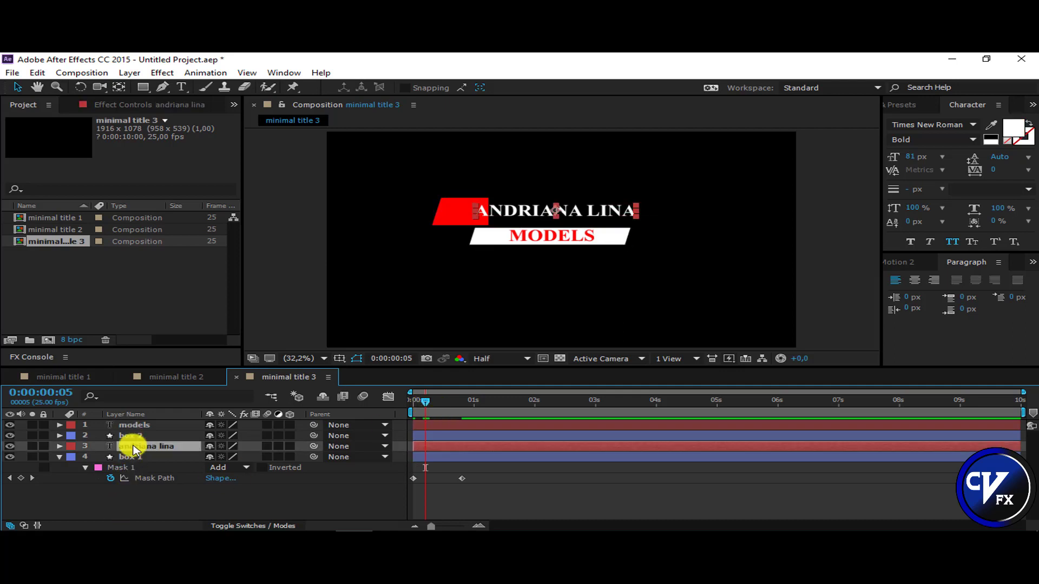
{"action": "left_click", "coordinate": [60, 446]}
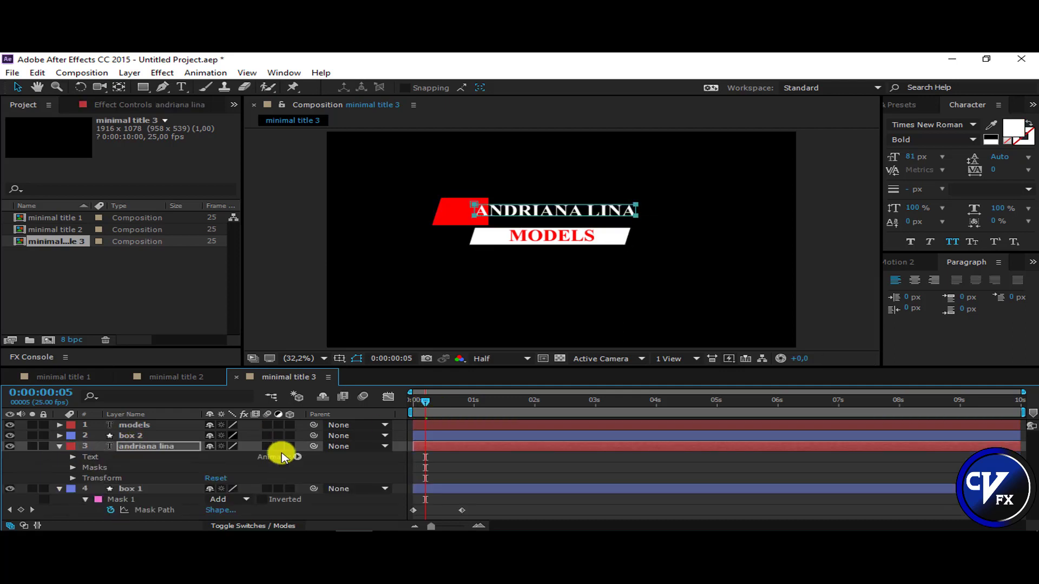
{"action": "left_click", "coordinate": [297, 458]}
{"action": "left_click", "coordinate": [374, 234]}
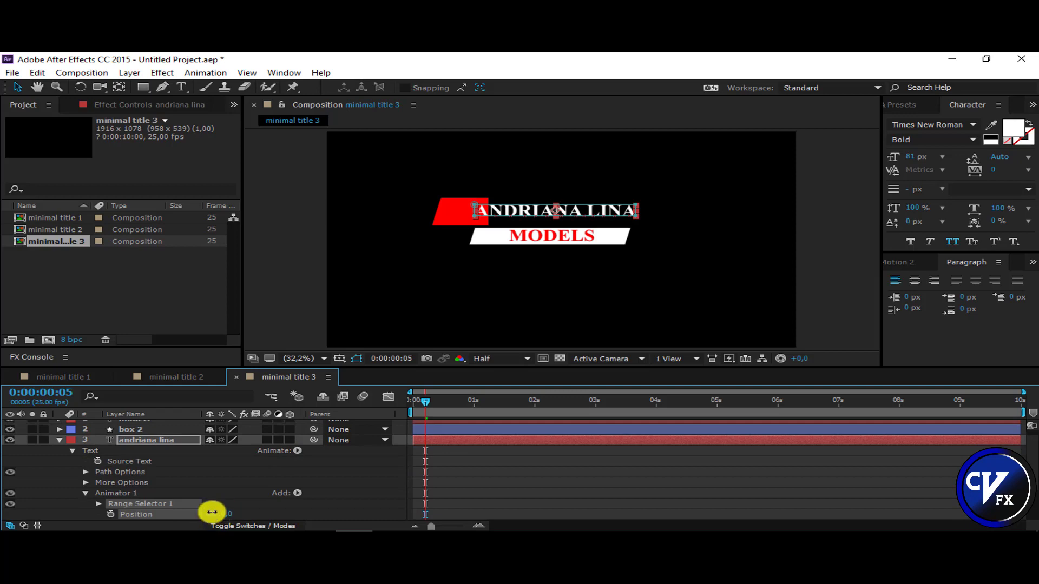
{"action": "mouse_move", "coordinate": [211, 512]}
{"action": "left_mouse_down"}
{"action": "mouse_move", "coordinate": [157, 528]}
{"action": "mouse_move", "coordinate": [87, 502]}
{"action": "left_mouse_up"}
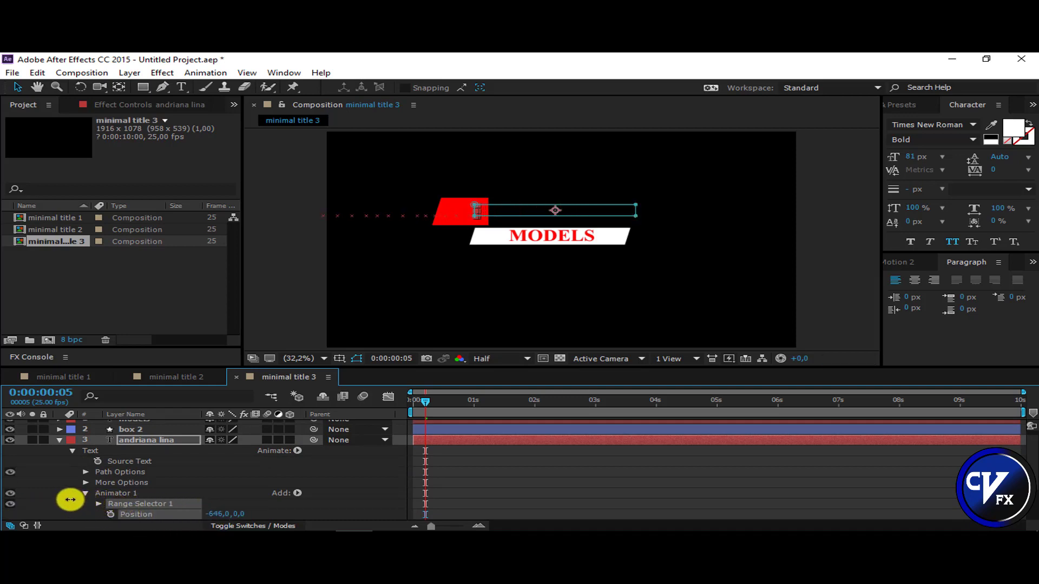
{"action": "left_click", "coordinate": [111, 514]}
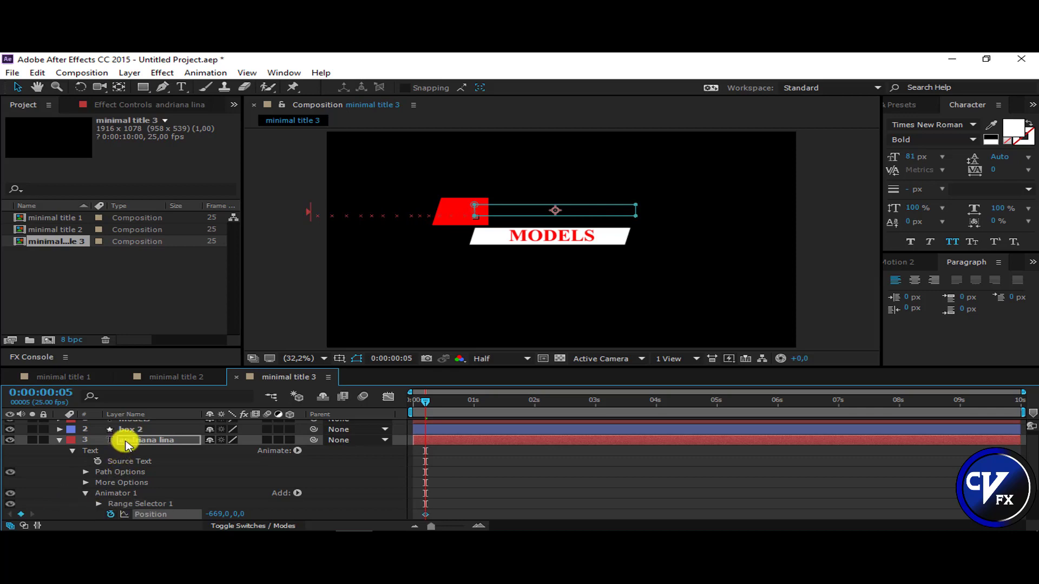
{"action": "key", "text": "u"}
{"action": "type", "text": "k"}
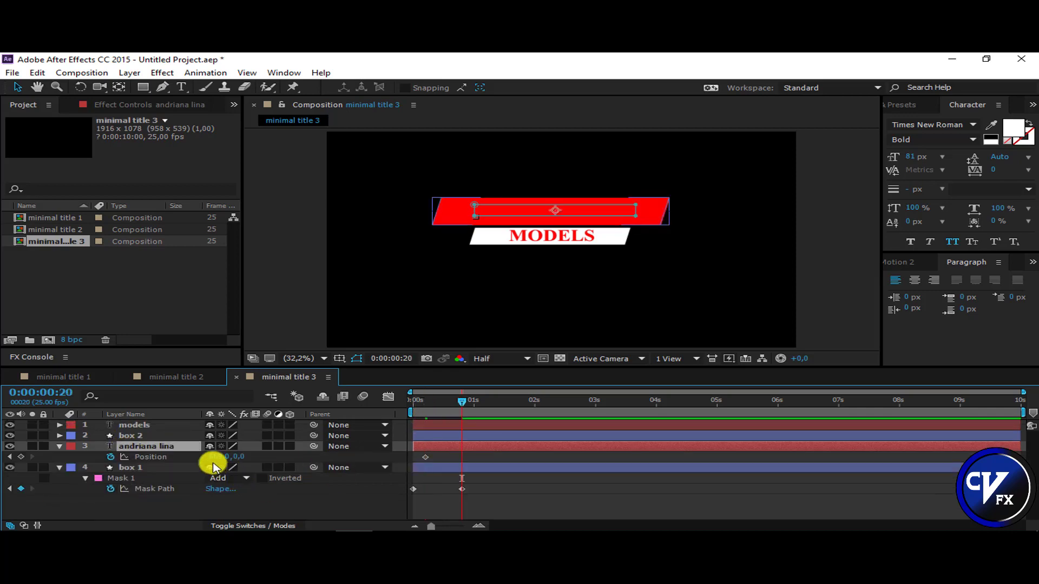
{"action": "type", "text": "0"}
{"action": "key", "text": "Return"}
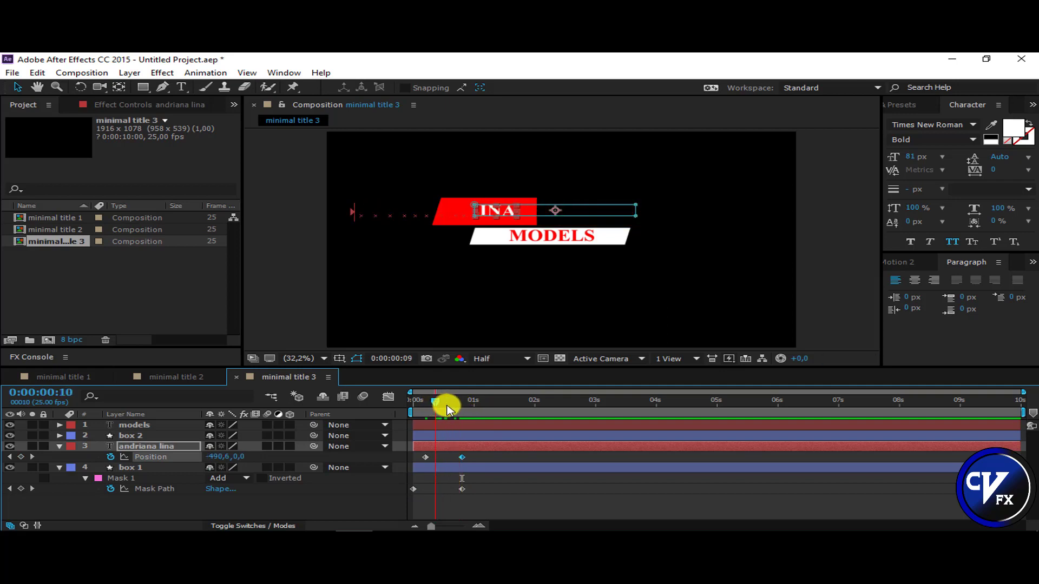
{"action": "mouse_move", "coordinate": [452, 407]}
{"action": "left_mouse_down"}
{"action": "mouse_move", "coordinate": [470, 413]}
{"action": "mouse_move", "coordinate": [461, 414]}
{"action": "left_mouse_up"}
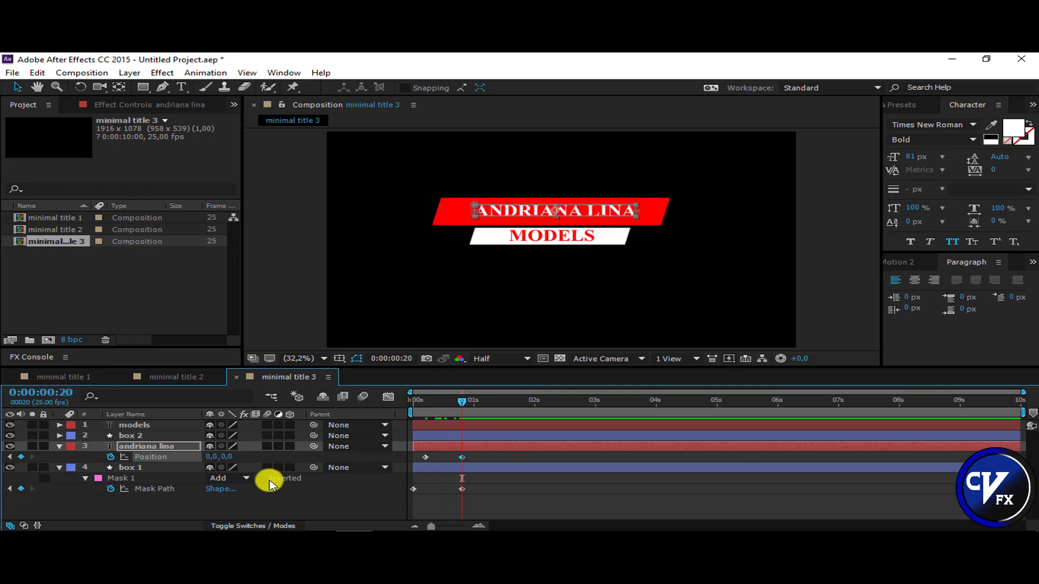
{"action": "left_click", "coordinate": [134, 436]}
Step: Keyframe box 2's Rectangle Path Size and Position at 0:00:01:14
{"action": "left_click", "coordinate": [60, 435]}
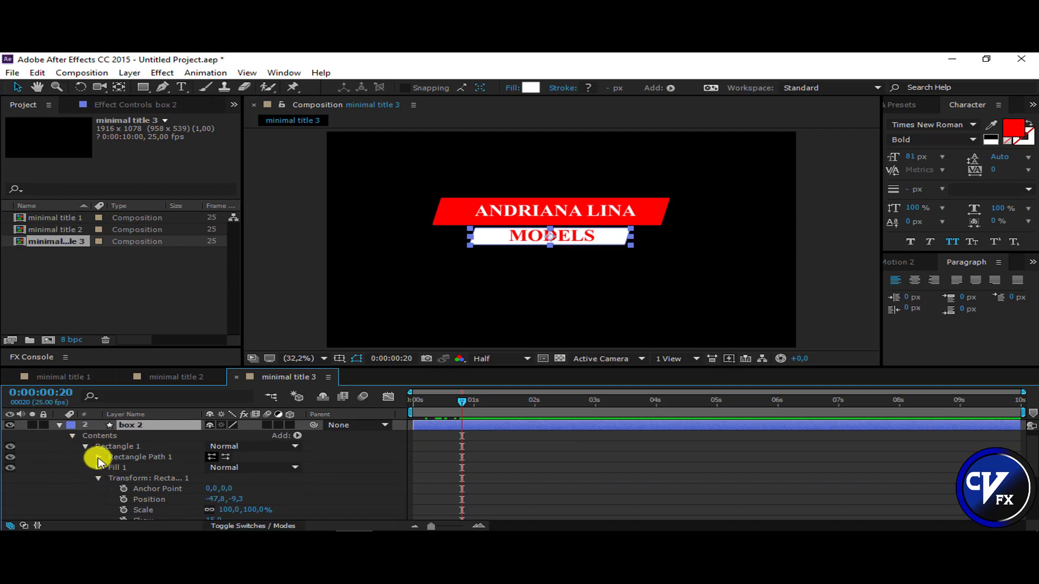
{"action": "left_click", "coordinate": [98, 458]}
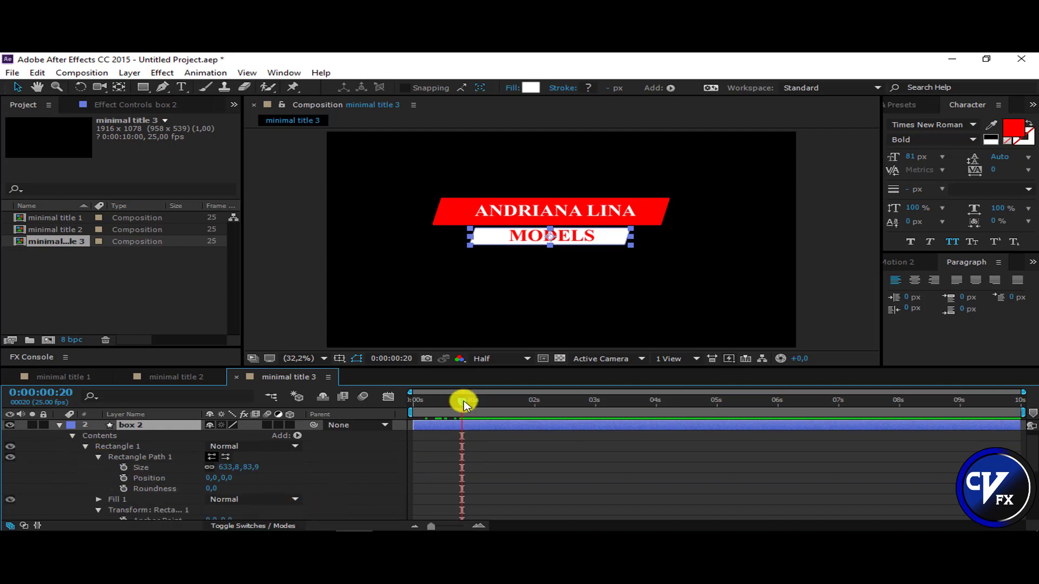
{"action": "left_click", "coordinate": [508, 403]}
{"action": "left_click", "coordinate": [123, 467]}
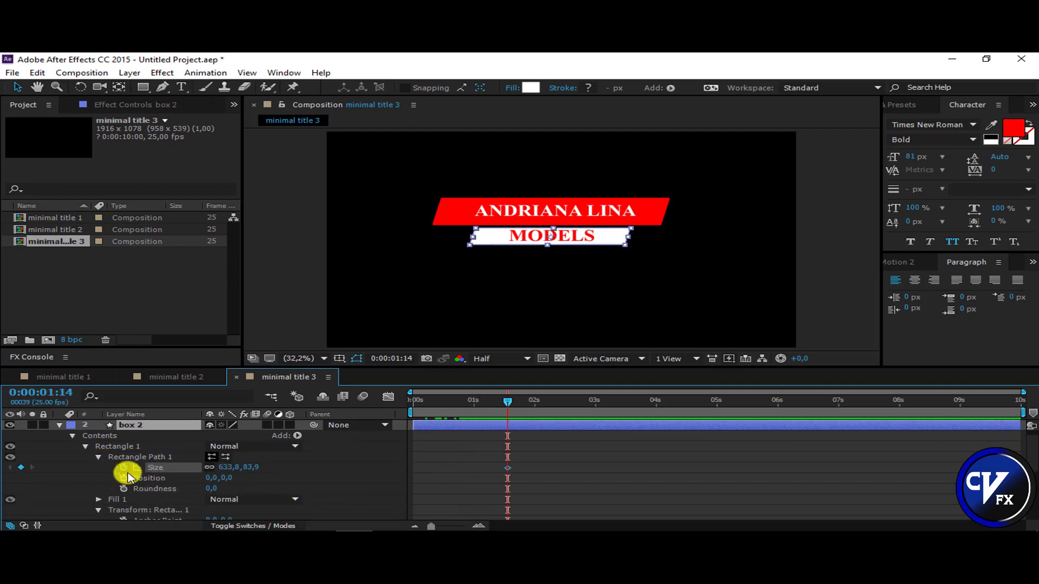
{"action": "left_click", "coordinate": [124, 478]}
{"action": "key", "text": "u"}
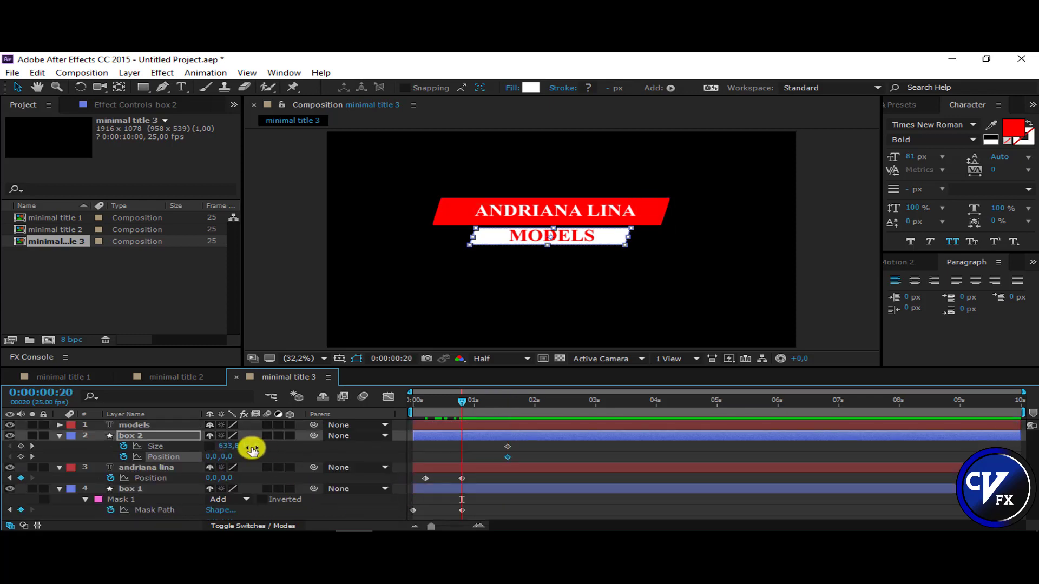
Step: At frame 20 set the height to 0 and Y to -110, then move box 2 to the bottom
{"action": "key", "text": "Return"}
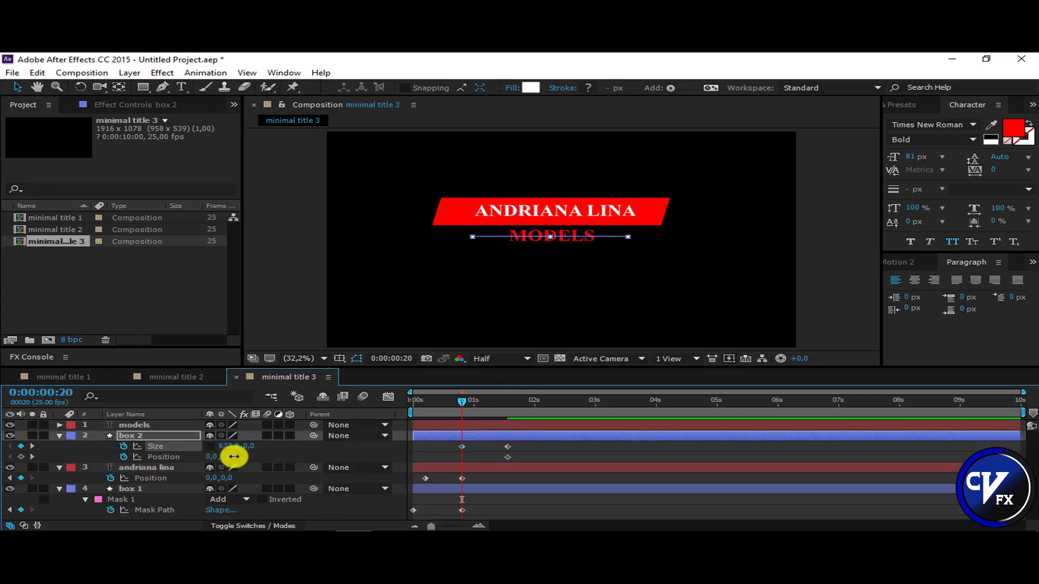
{"action": "left_click_drag", "start_coordinate": [230, 457], "coordinate": [129, 468]}
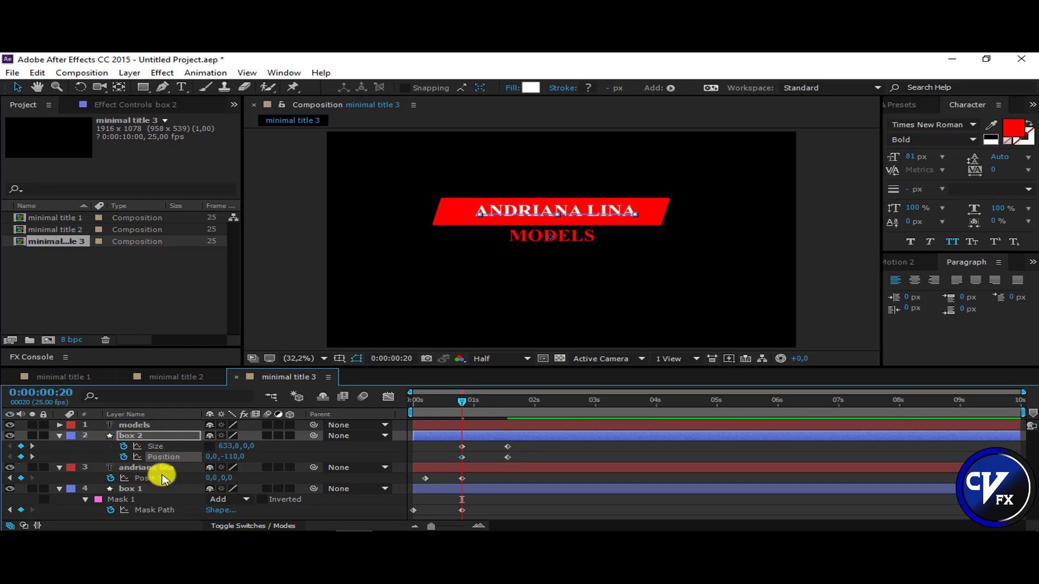
{"action": "key", "text": "ctrl+shift+bracketleft"}
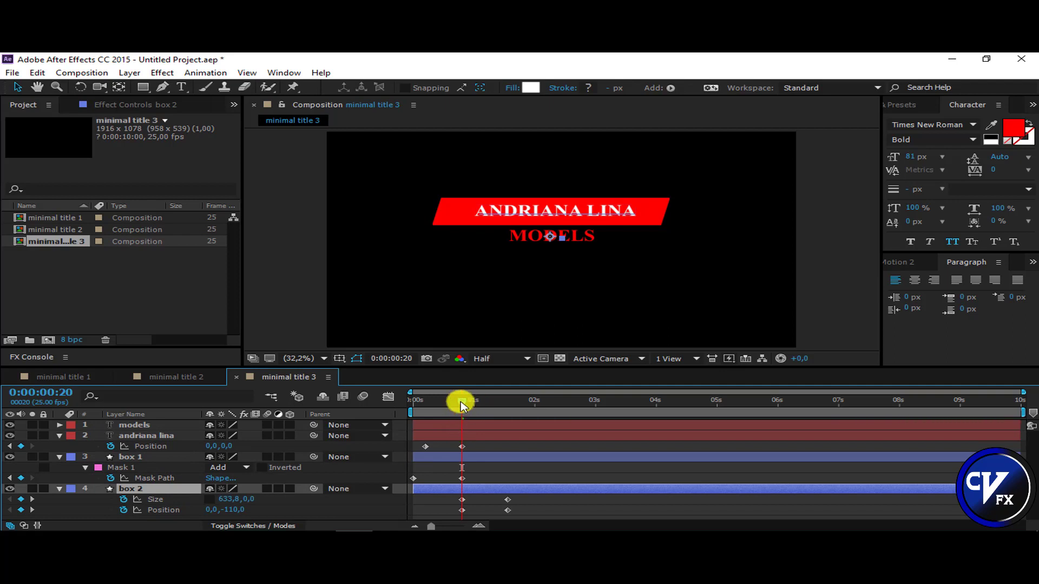
{"action": "left_click_drag", "start_coordinate": [472, 406], "coordinate": [530, 418]}
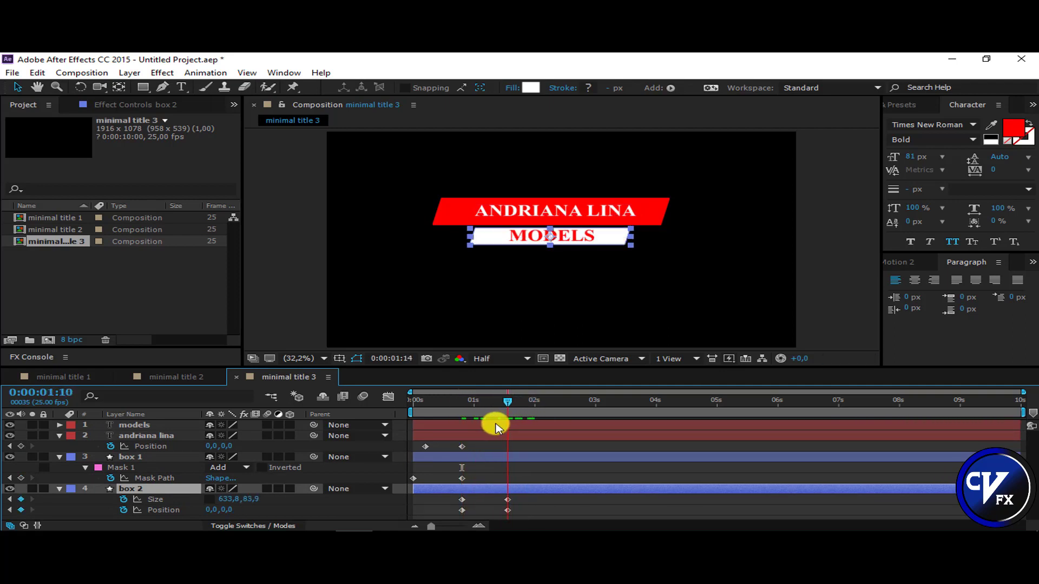
{"action": "left_click_drag", "start_coordinate": [495, 428], "coordinate": [508, 429]}
{"action": "left_click", "coordinate": [135, 425]}
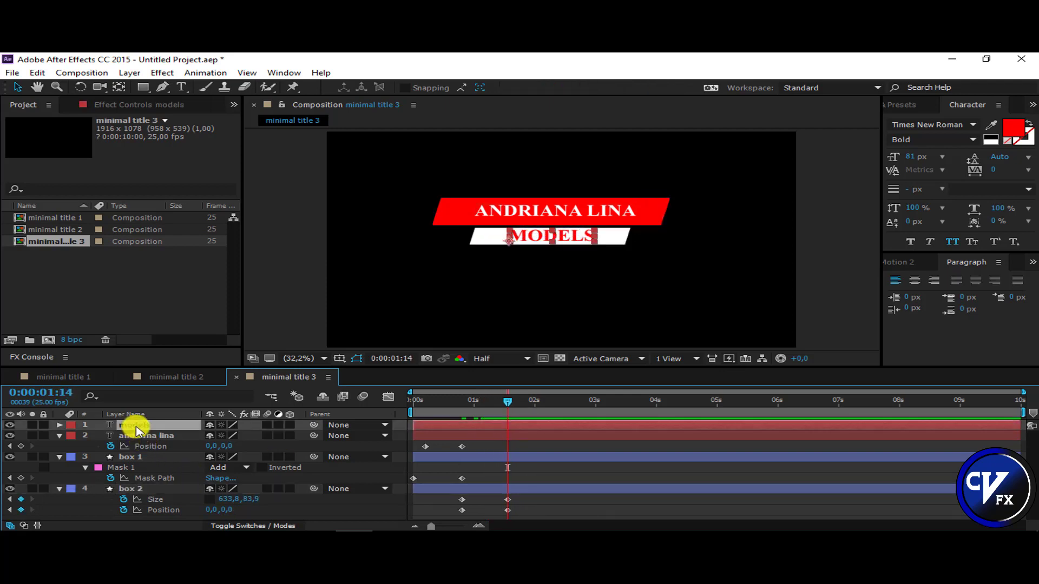
Step: Animate the MODELS animator Position from -359,0 to 0,0 at 0:00:02:00
{"action": "left_click", "coordinate": [60, 426]}
{"action": "left_click", "coordinate": [297, 435]}
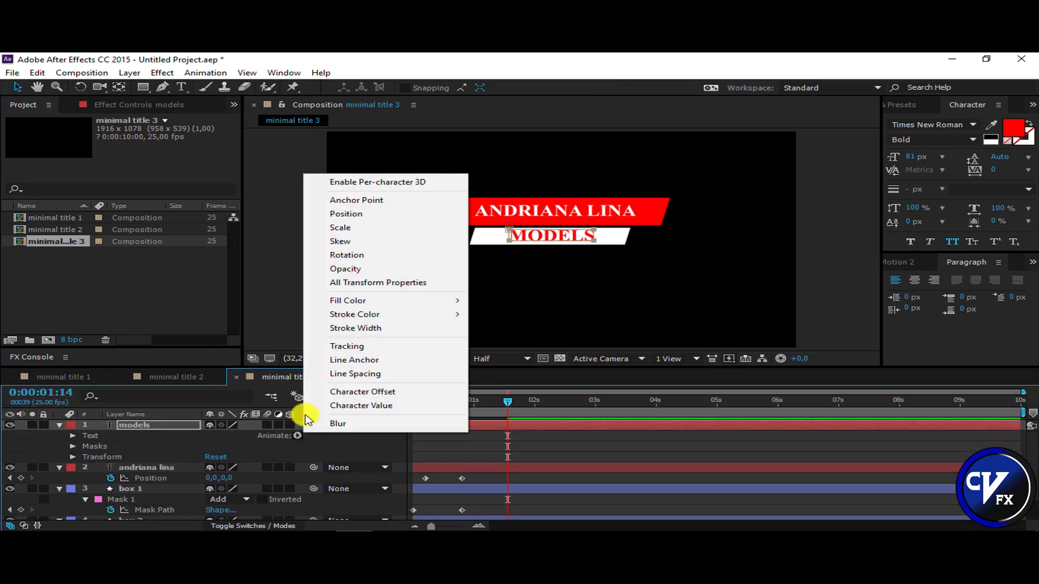
{"action": "key", "text": "Escape"}
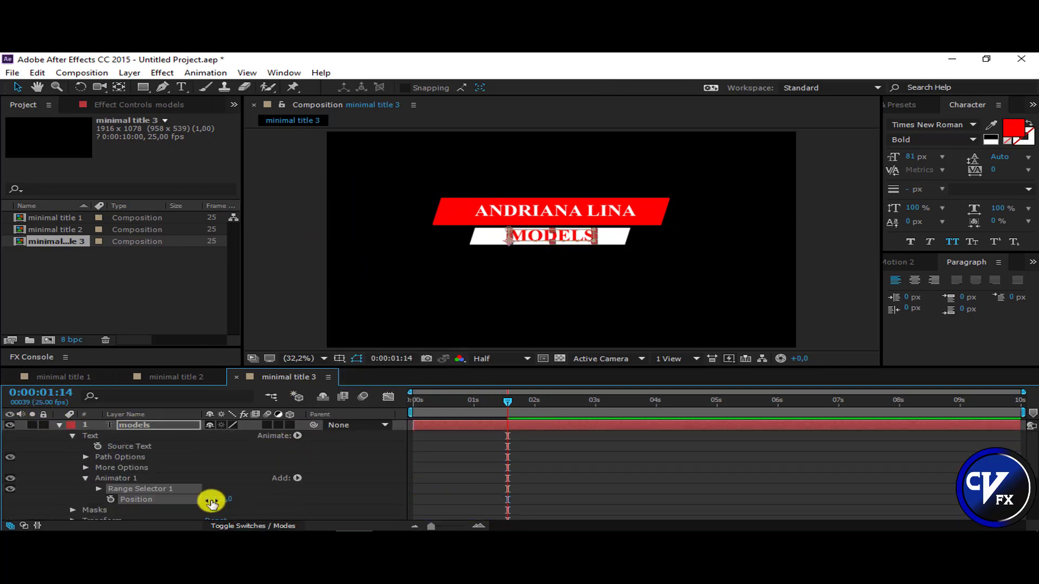
{"action": "mouse_move", "coordinate": [208, 499]}
{"action": "left_mouse_down"}
{"action": "mouse_move", "coordinate": [99, 474]}
{"action": "mouse_move", "coordinate": [140, 500]}
{"action": "left_mouse_up"}
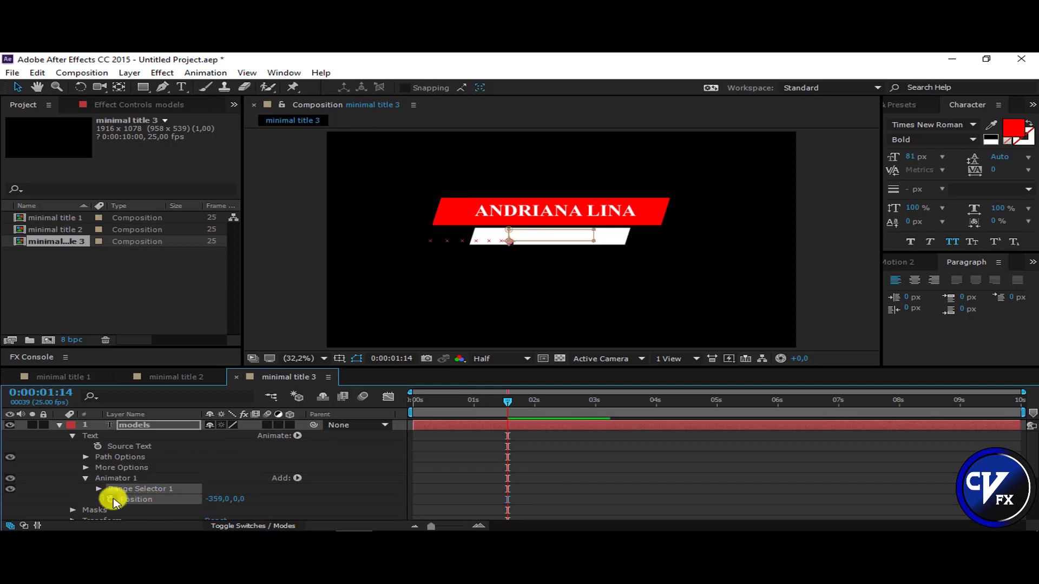
{"action": "left_click", "coordinate": [111, 499]}
{"action": "left_click", "coordinate": [139, 424]}
{"action": "key", "text": "u"}
{"action": "left_click_drag", "start_coordinate": [508, 403], "coordinate": [524, 406]}
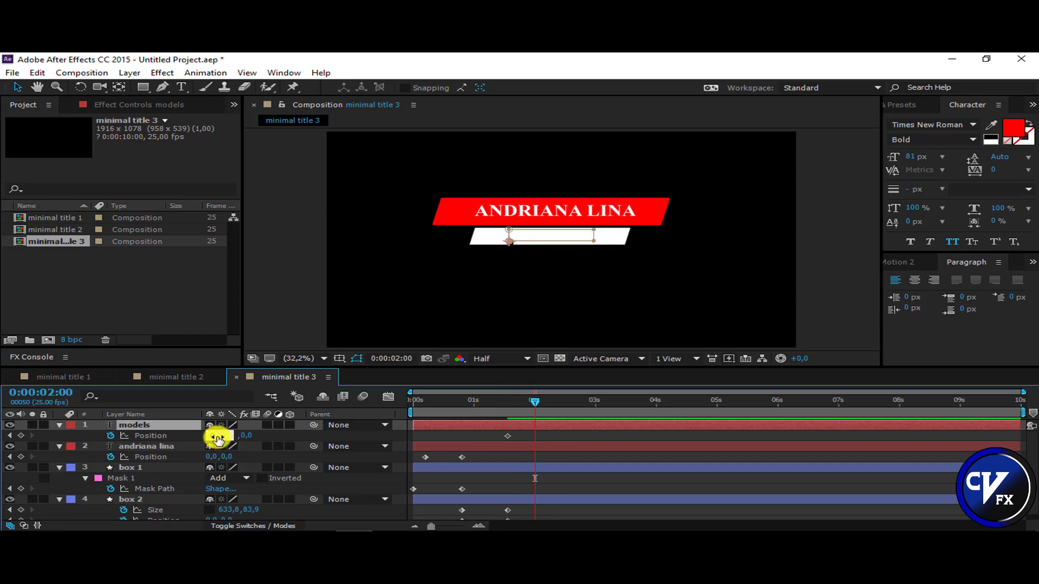
{"action": "left_click_drag", "start_coordinate": [218, 440], "coordinate": [568, 440]}
Step: Enable the composition's Motion Blur switch and preview the title animation
{"action": "key", "text": "ctrl+a"}
{"action": "scroll", "coordinate": [395, 528], "scroll_direction": "down", "scroll_amount": 1}
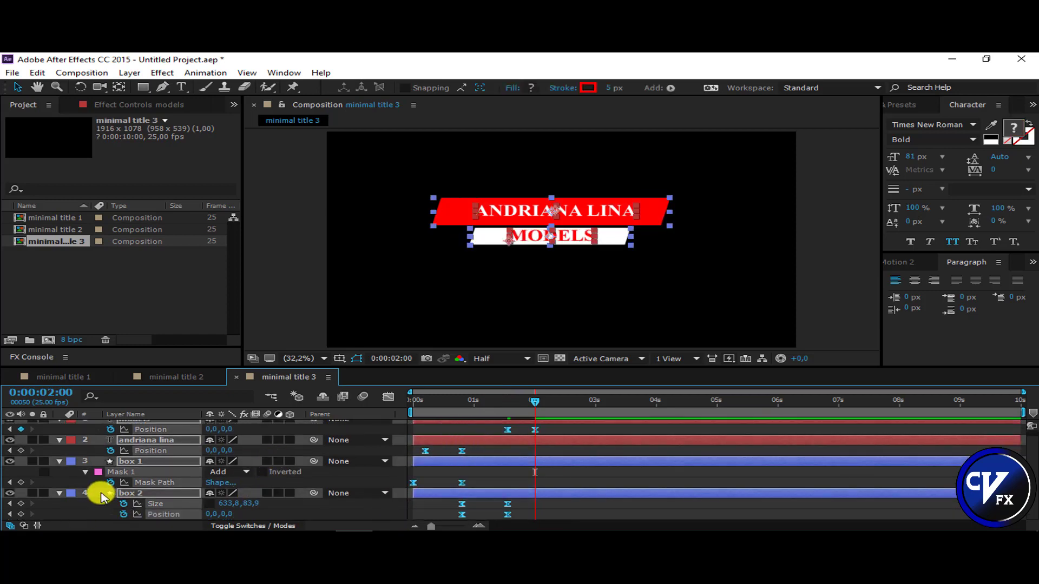
{"action": "scroll", "coordinate": [180, 464], "scroll_direction": "up", "scroll_amount": 1}
{"action": "key", "text": "ctrl+shift+a"}
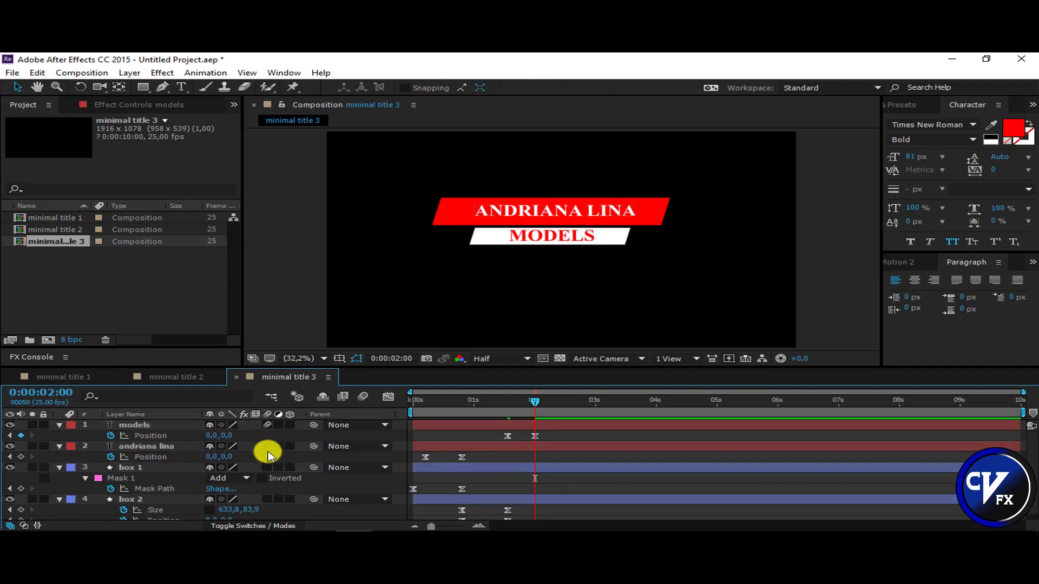
{"action": "left_click", "coordinate": [362, 396]}
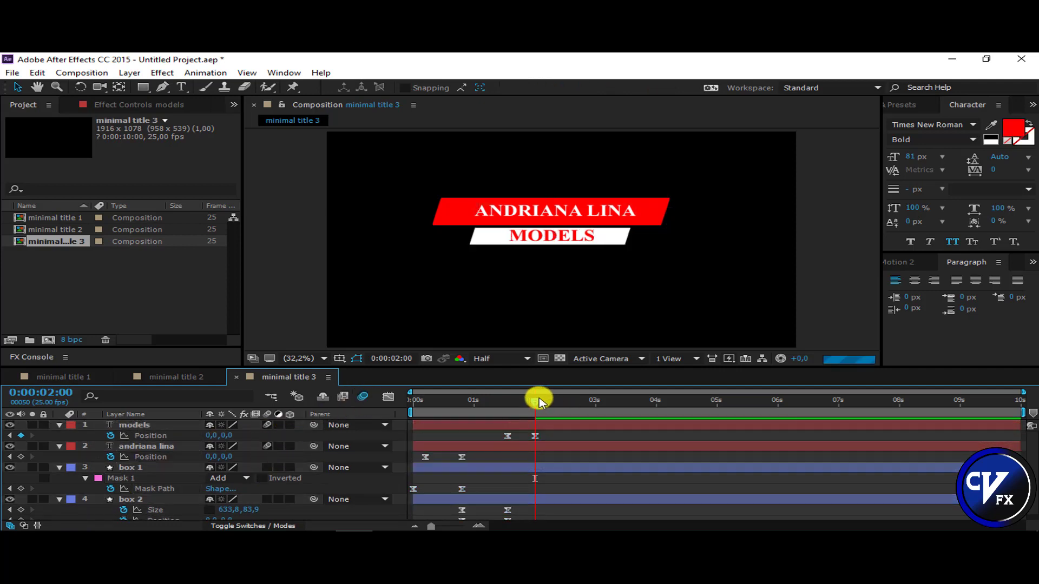
{"action": "key", "text": "space"}
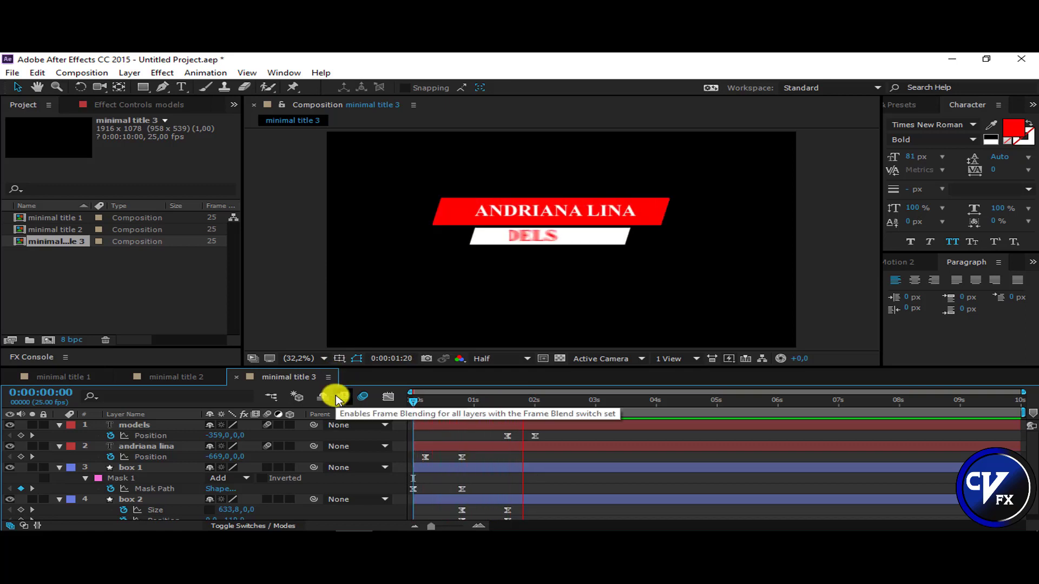
Step: Keyframe MODELS Position at 4:00 and move it to 0,-70 by 4:12
{"action": "left_click", "coordinate": [656, 401]}
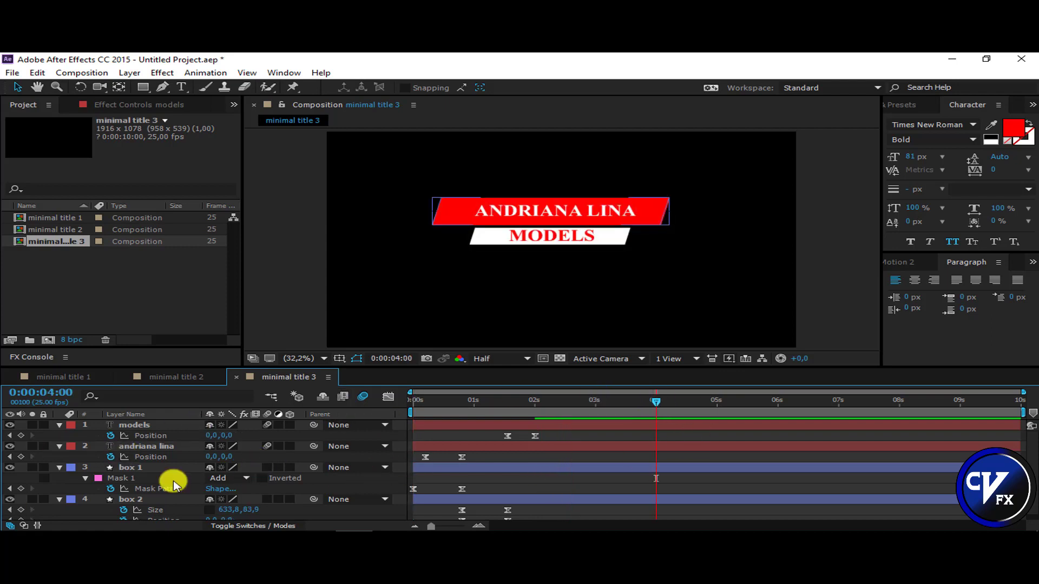
{"action": "left_click", "coordinate": [20, 436]}
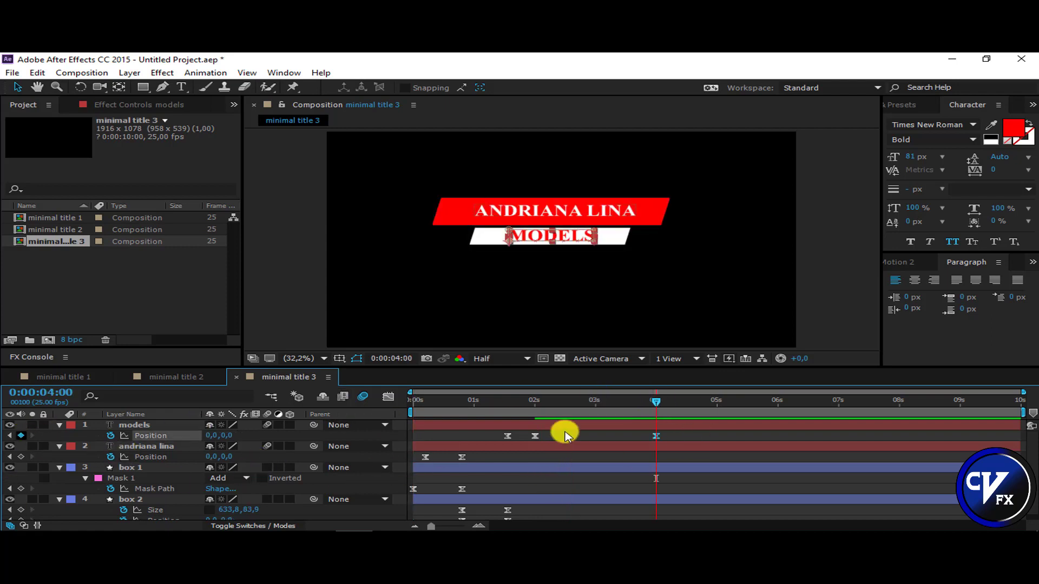
{"action": "left_click", "coordinate": [685, 407]}
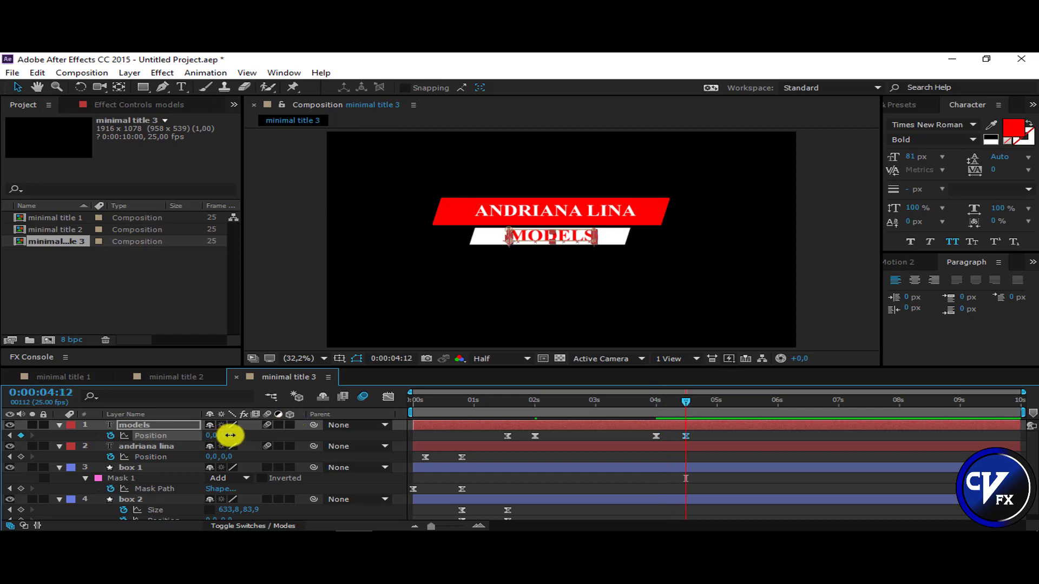
{"action": "left_click_drag", "start_coordinate": [230, 435], "coordinate": [171, 438]}
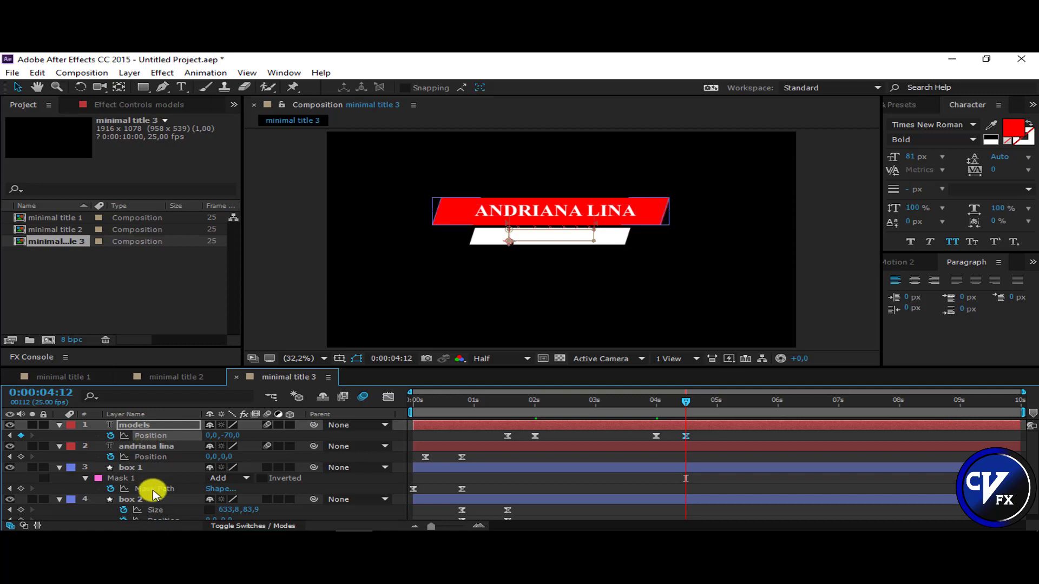
Step: Keyframe box 2's Mask Path at 4:12 and shrink the white bar away to the left by 5:00
{"action": "left_click", "coordinate": [143, 500]}
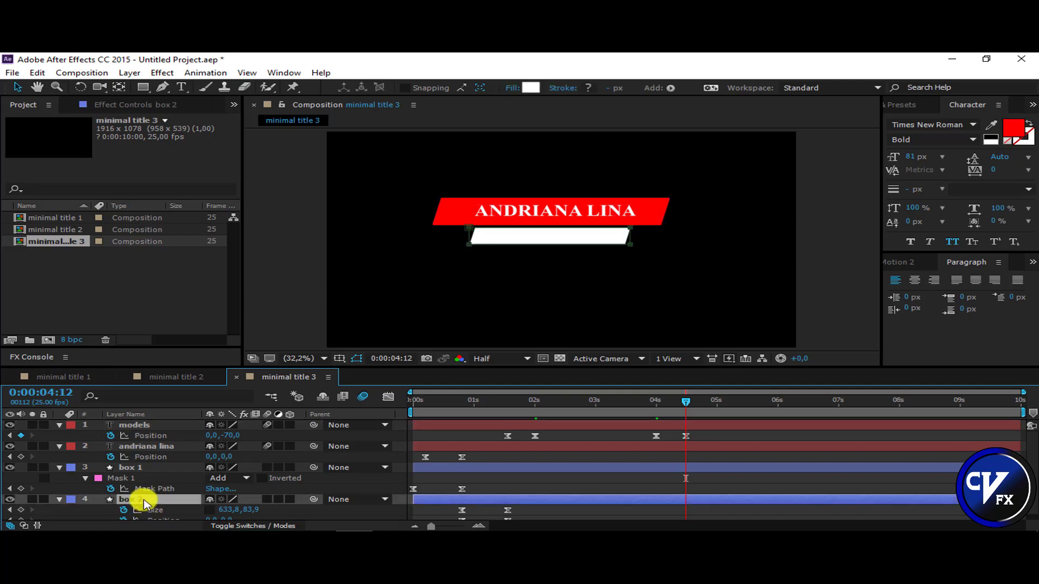
{"action": "key", "text": "Return"}
{"action": "key", "text": "Return"}
{"action": "key", "text": "m"}
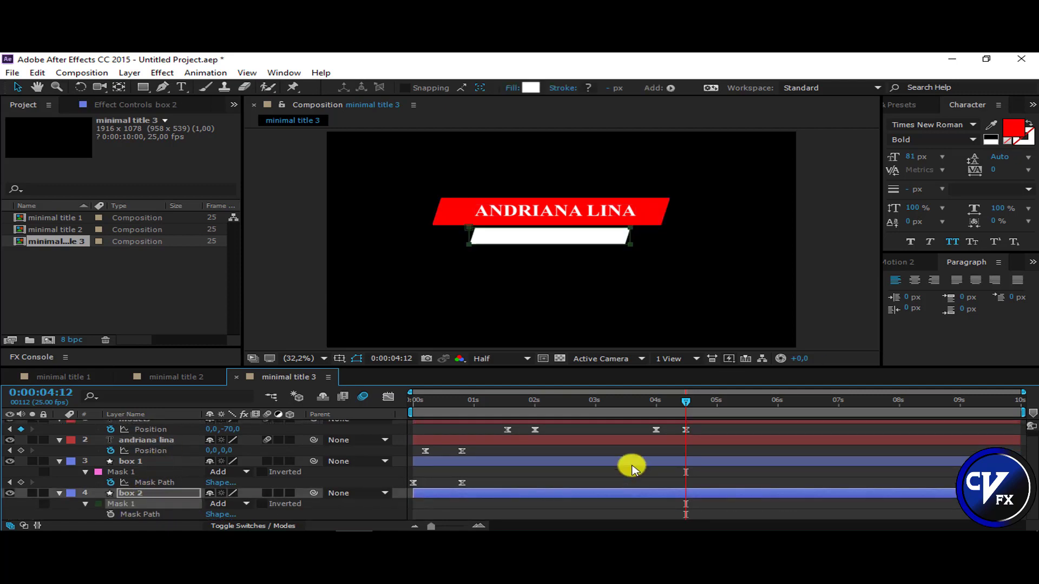
{"action": "left_click", "coordinate": [111, 515]}
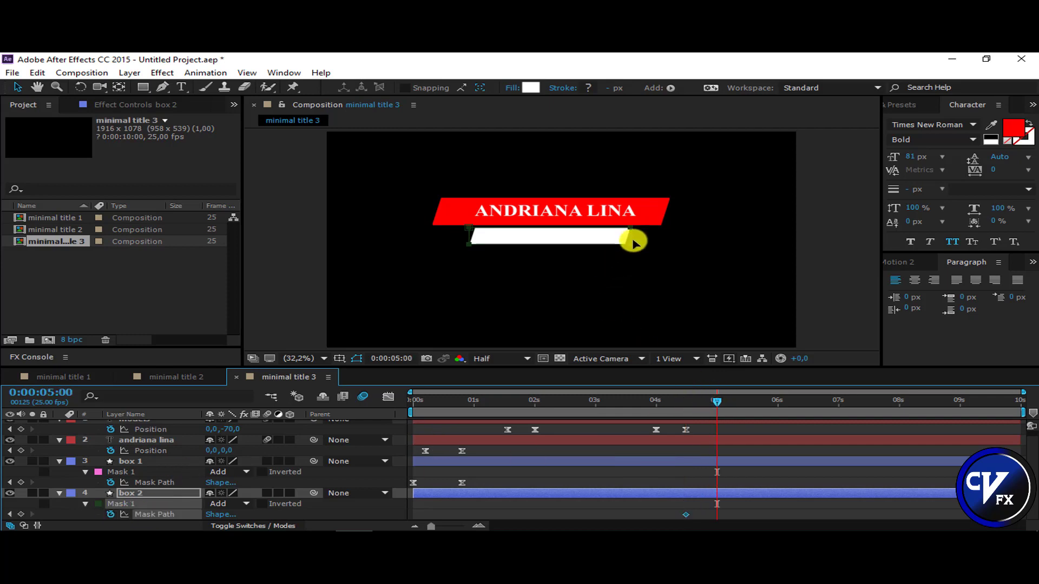
{"action": "double_click", "coordinate": [622, 238]}
{"action": "left_click_drag", "start_coordinate": [623, 239], "coordinate": [464, 238]}
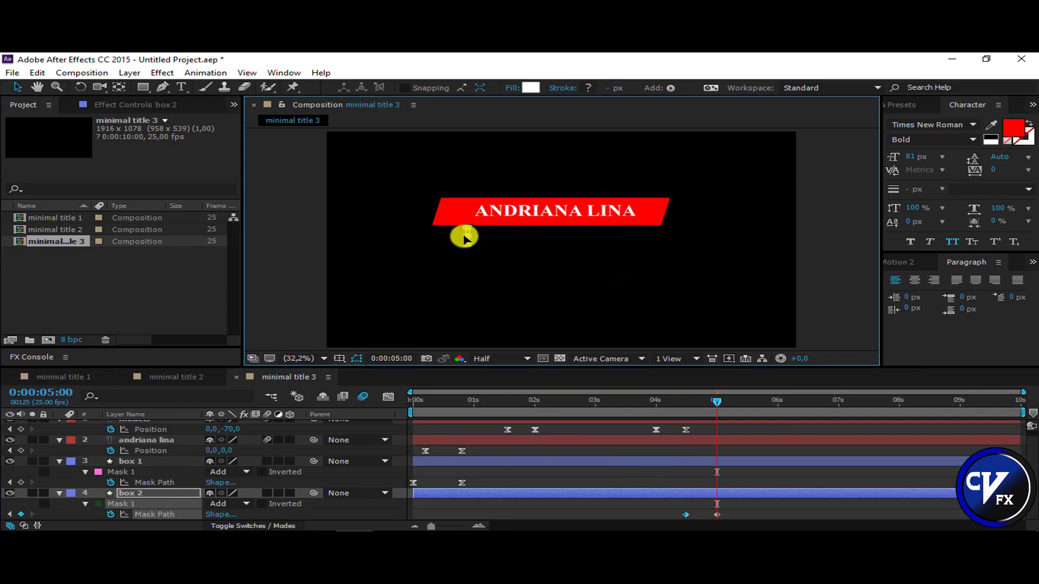
{"action": "left_click", "coordinate": [364, 428]}
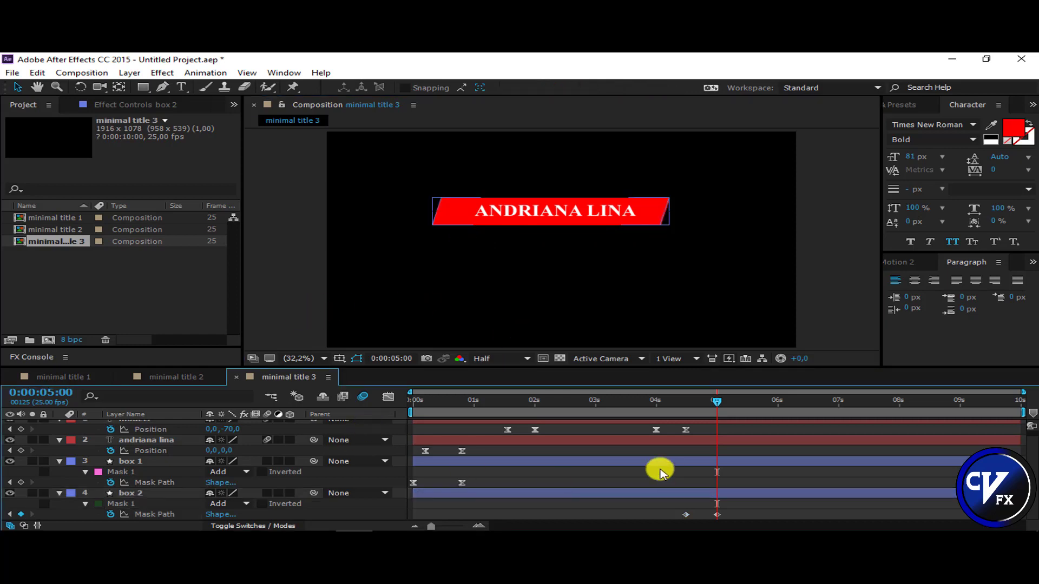
{"action": "scroll", "coordinate": [730, 443], "scroll_direction": "up", "scroll_amount": 1}
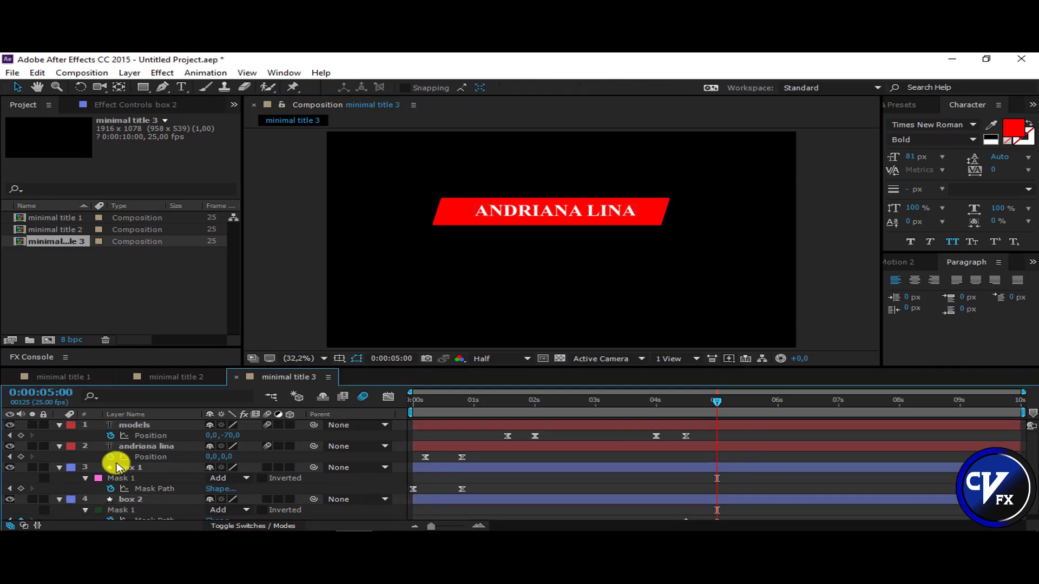
Step: Keyframe the name title's Position at 5:00 and push it out to 677,0 near 5:24
{"action": "left_click", "coordinate": [22, 457]}
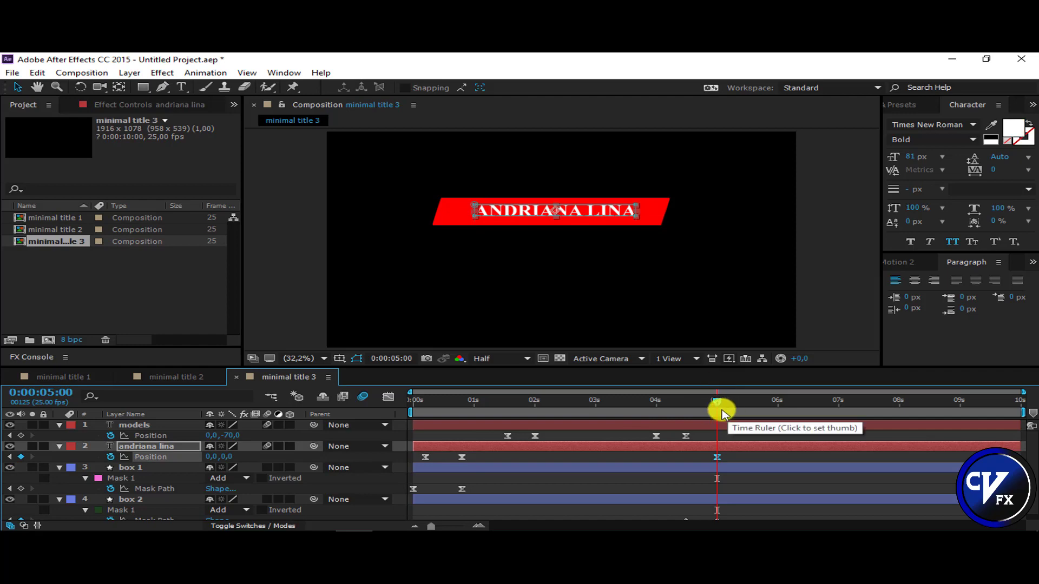
{"action": "left_click_drag", "start_coordinate": [715, 400], "coordinate": [746, 406]}
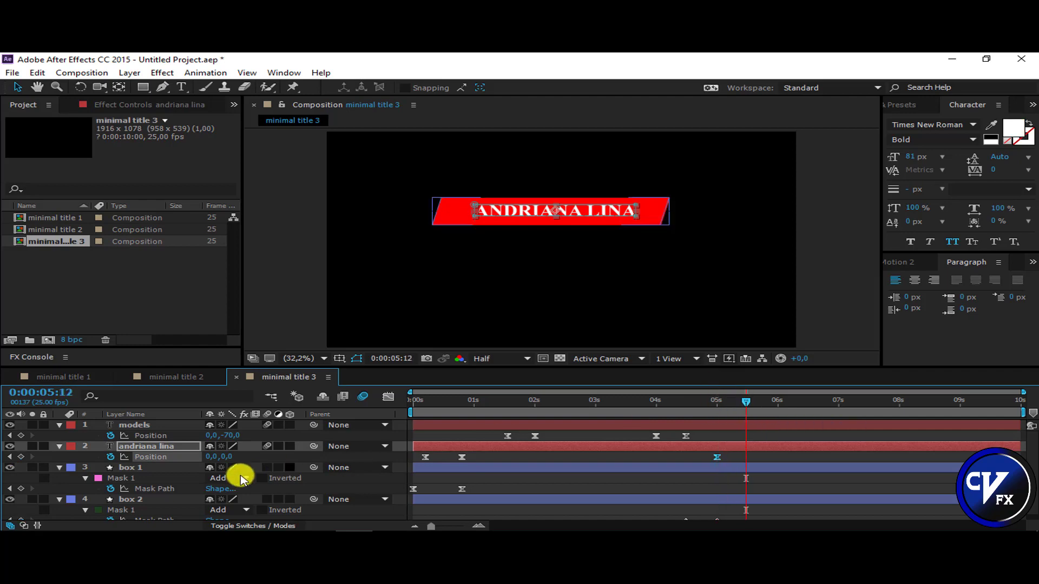
{"action": "left_click_drag", "start_coordinate": [212, 459], "coordinate": [736, 462]}
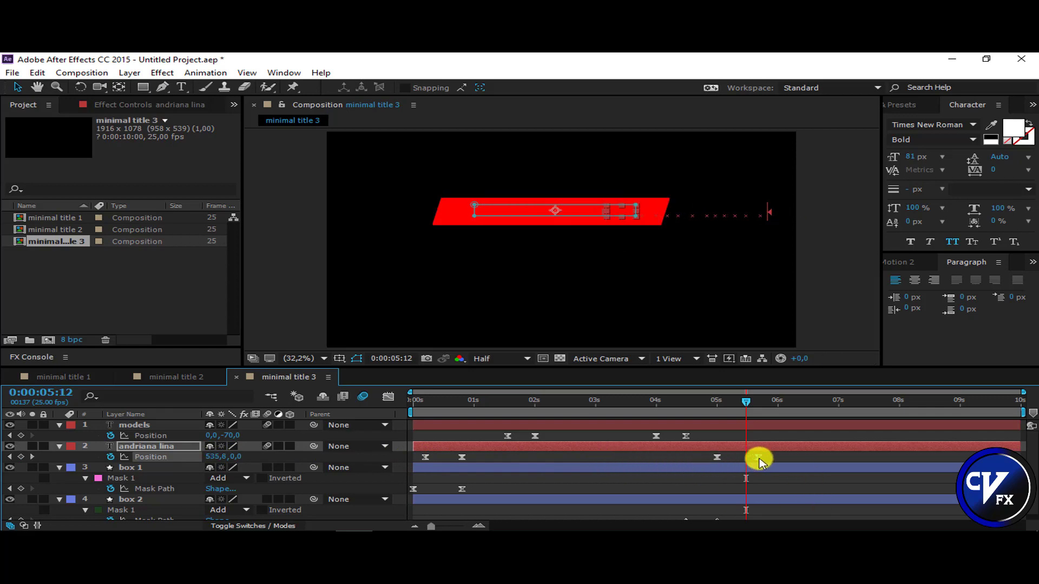
{"action": "left_click_drag", "start_coordinate": [758, 458], "coordinate": [776, 458]}
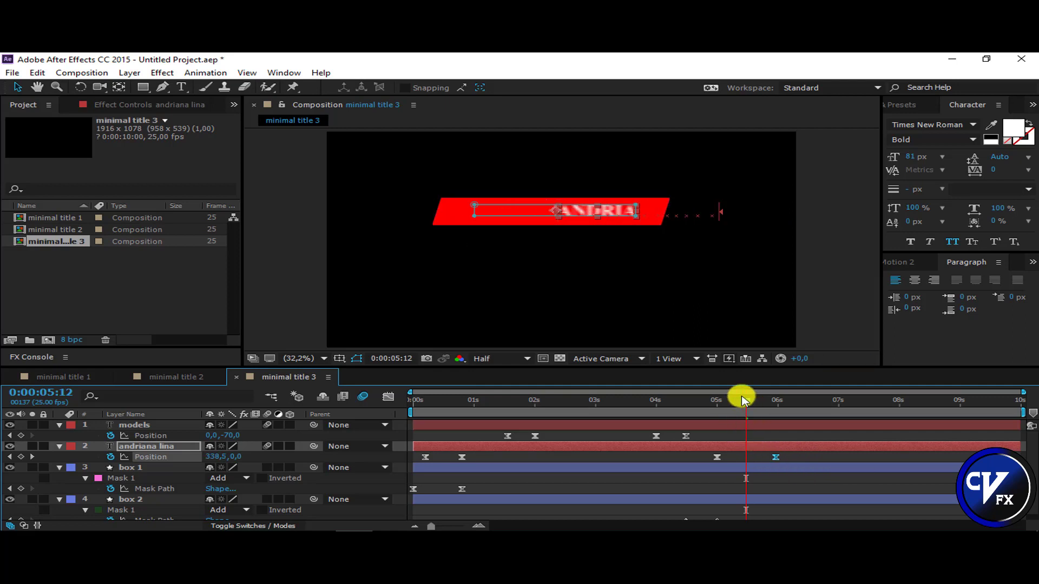
{"action": "mouse_move", "coordinate": [733, 402]}
{"action": "left_mouse_down"}
{"action": "mouse_move", "coordinate": [715, 403]}
{"action": "mouse_move", "coordinate": [730, 401]}
{"action": "left_mouse_up"}
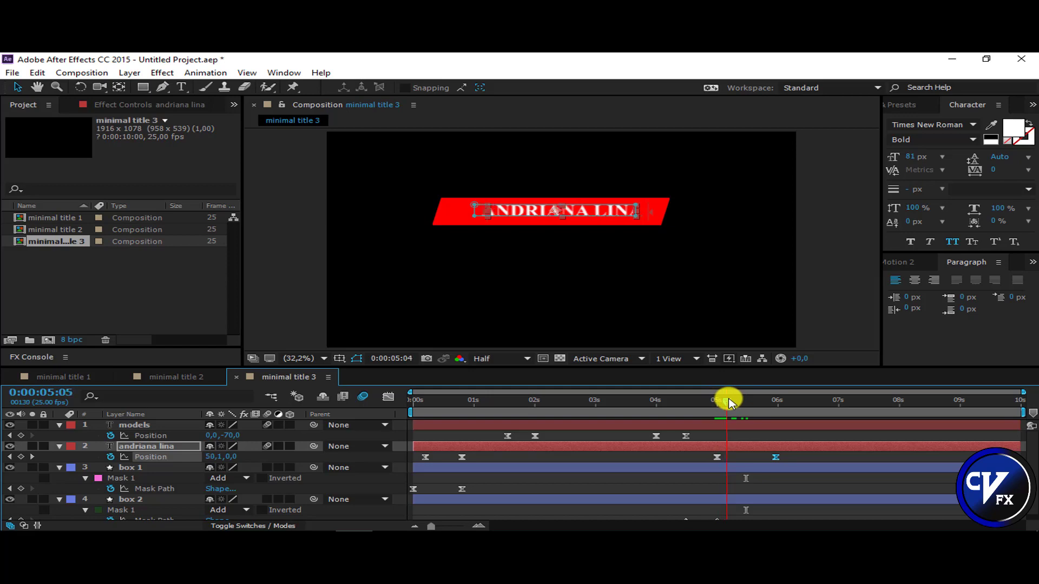
Step: Keyframe box 1's Mask Path and collapse the red bar to its right edge by 0:00:05:24
{"action": "left_click", "coordinate": [21, 488]}
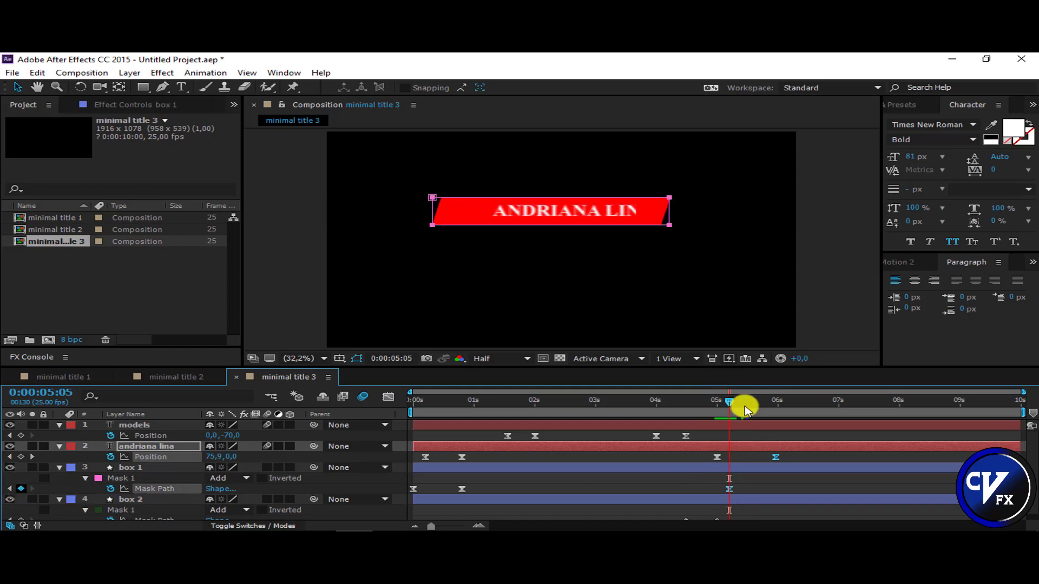
{"action": "left_click_drag", "start_coordinate": [740, 405], "coordinate": [768, 410]}
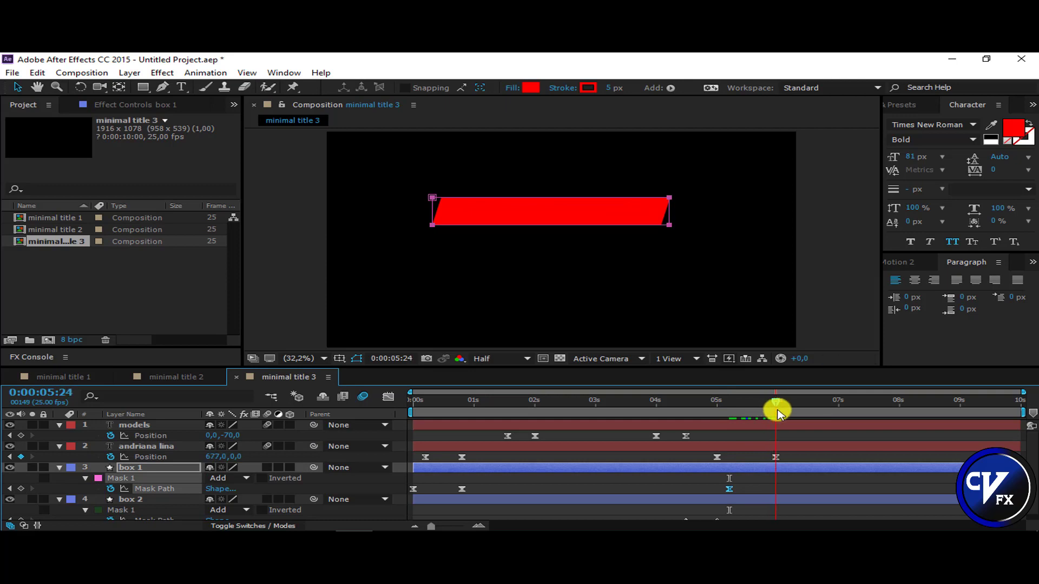
{"action": "left_click", "coordinate": [433, 216]}
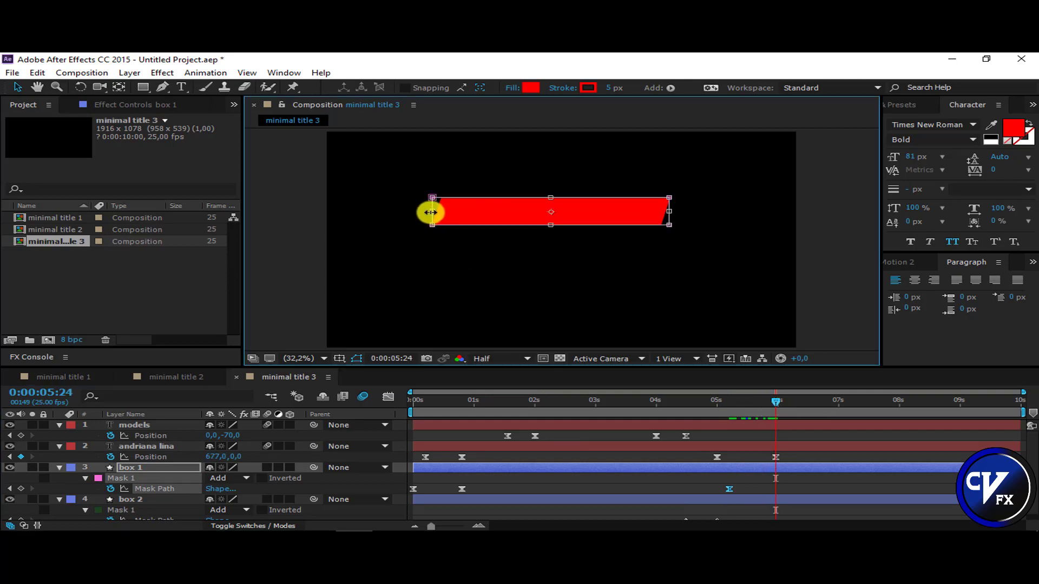
{"action": "left_click_drag", "start_coordinate": [432, 212], "coordinate": [671, 214]}
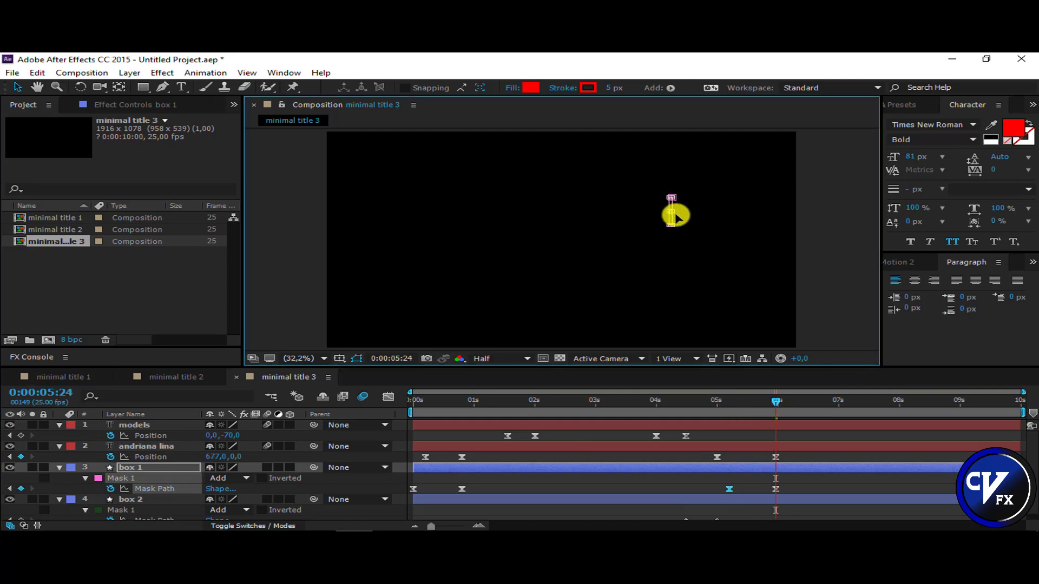
{"action": "left_click", "coordinate": [344, 435]}
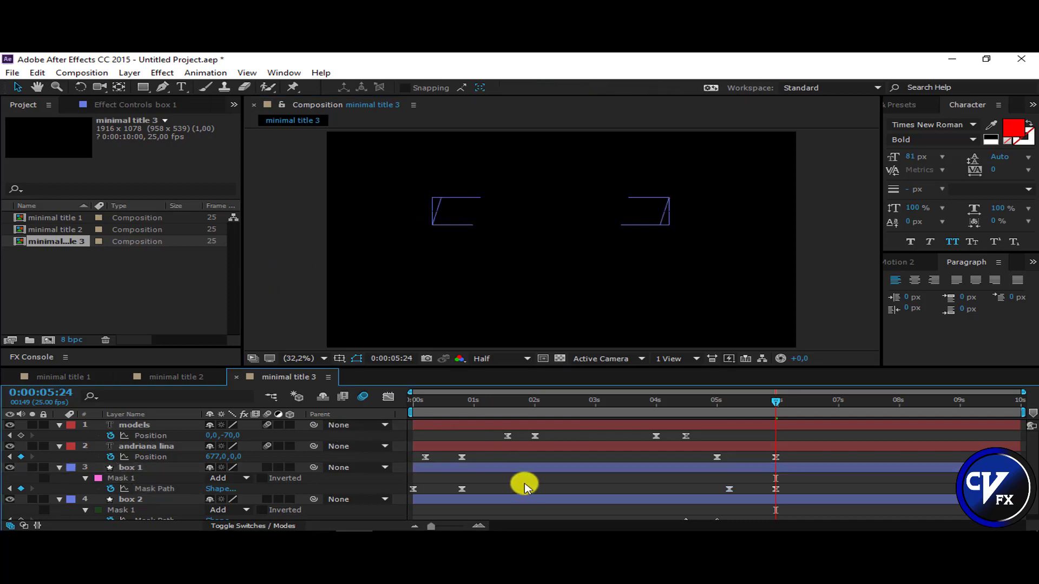
{"action": "mouse_move", "coordinate": [755, 407]}
{"action": "left_mouse_down"}
{"action": "mouse_move", "coordinate": [709, 410]}
{"action": "mouse_move", "coordinate": [779, 417]}
{"action": "left_mouse_up"}
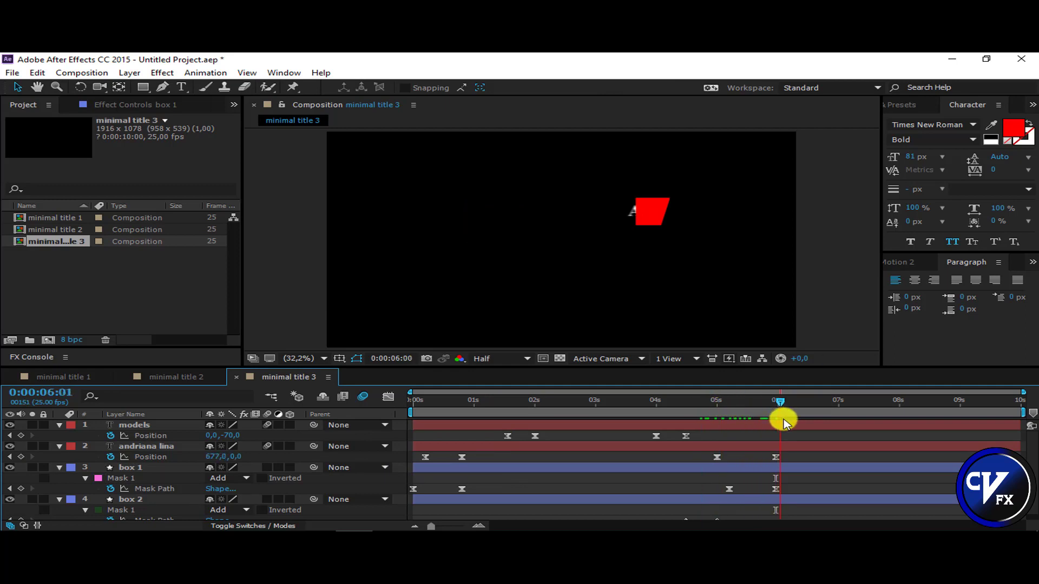
{"action": "left_click", "coordinate": [155, 489]}
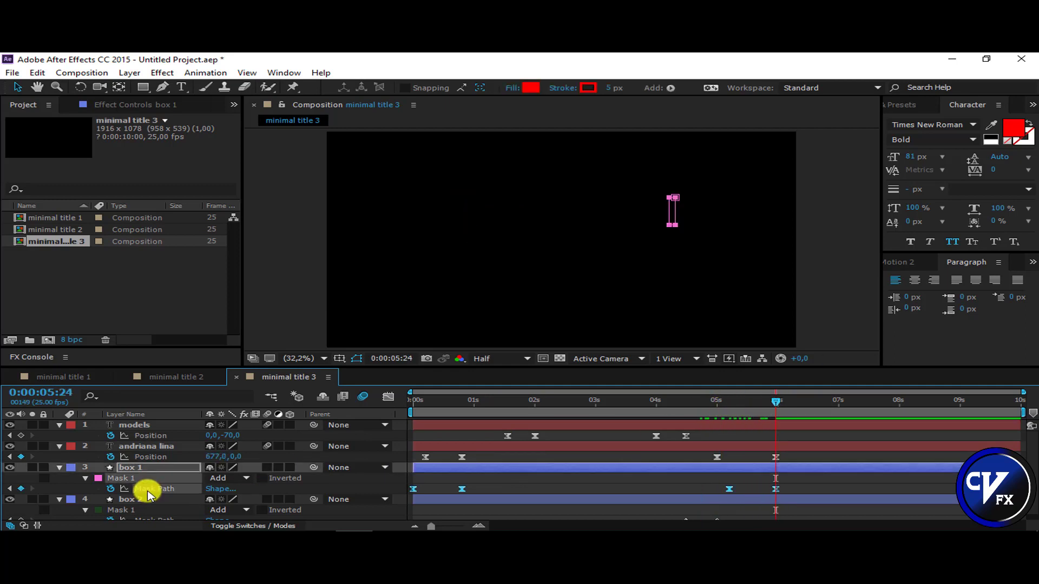
{"action": "key", "text": "ctrl+t"}
Step: End the work area at about 6:09 and play the full title animation from the start
{"action": "left_click", "coordinate": [269, 305]}
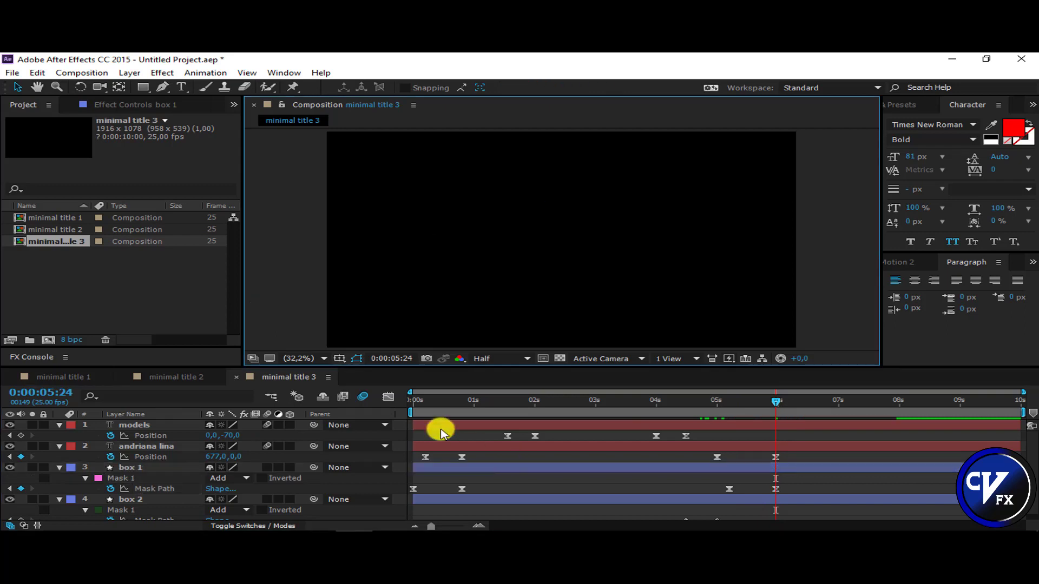
{"action": "left_click", "coordinate": [799, 402]}
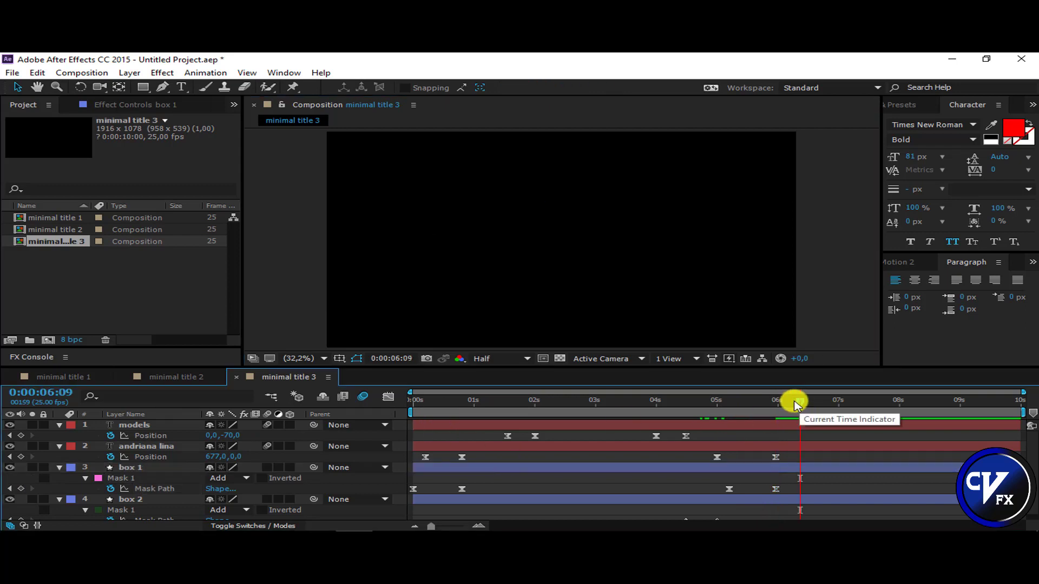
{"action": "key", "text": "n"}
{"action": "key", "text": "Home"}
{"action": "left_click", "coordinate": [276, 300]}
{"action": "key", "text": "space"}
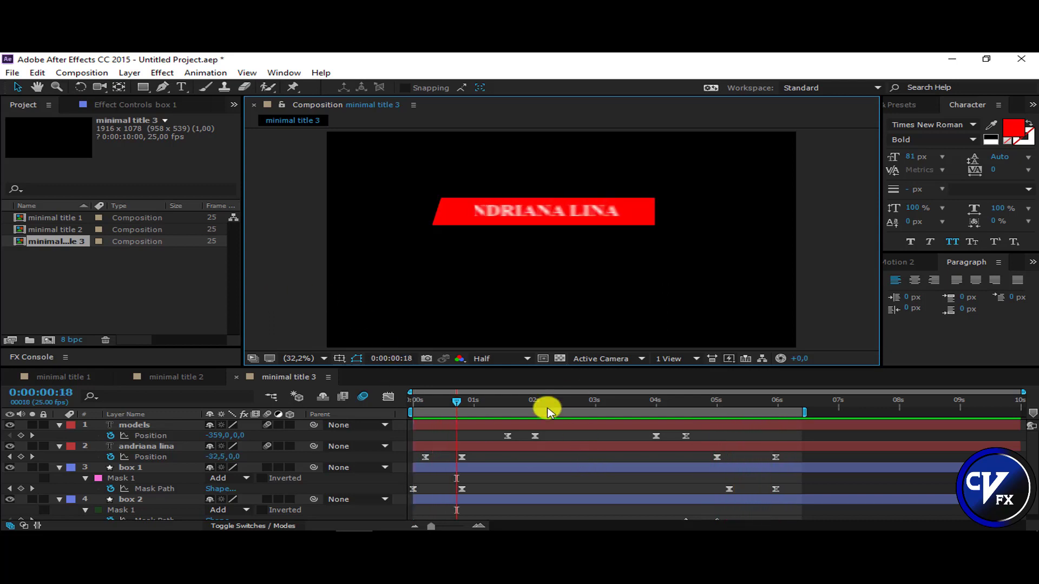
Step: Create a new 1916×1078, 25 fps, 10 s composition named 'minimal title 4'
{"action": "left_click", "coordinate": [82, 73]}
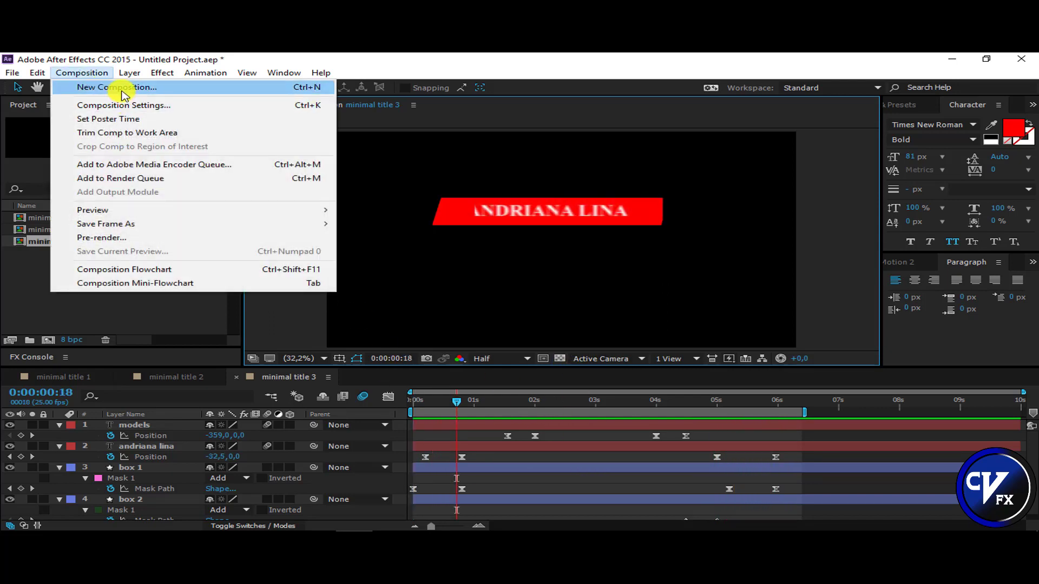
{"action": "left_click", "coordinate": [108, 85]}
{"action": "type", "text": "minimal title 4"}
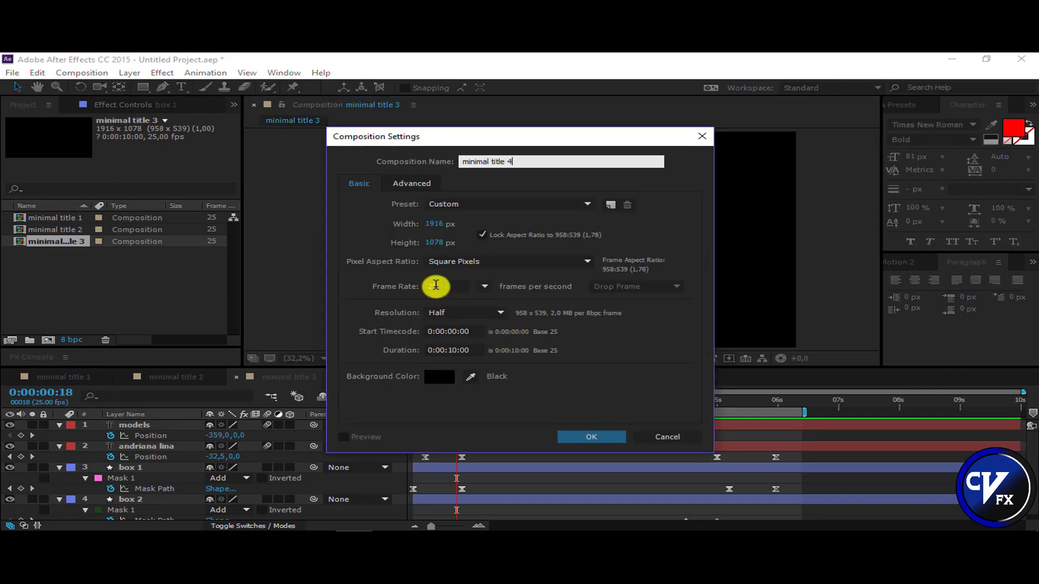
{"action": "key", "text": "Return"}
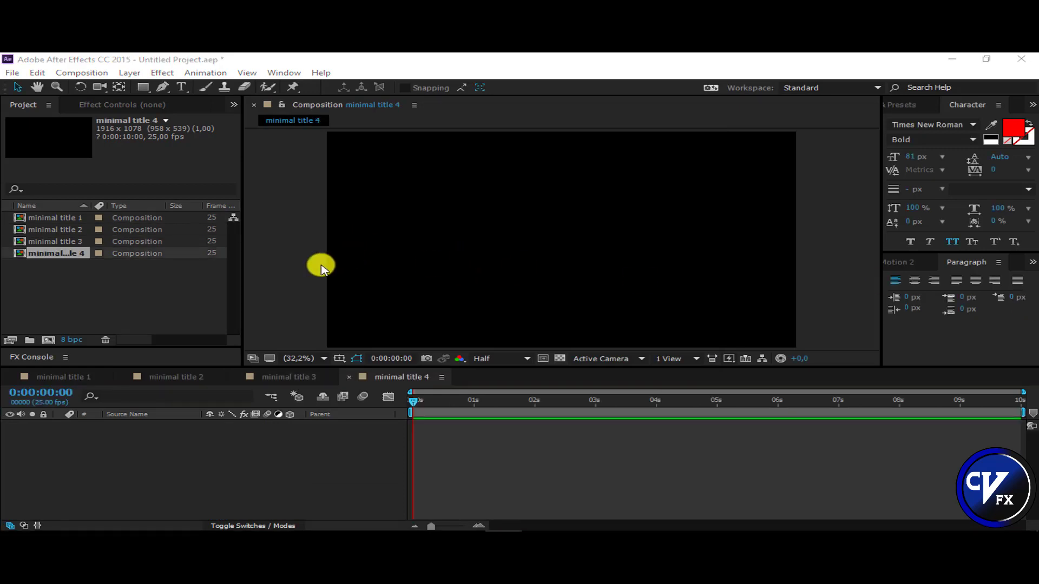
Step: Draw a wide rectangle above centre with a solid red 5 px stroke and no fill
{"action": "left_click", "coordinate": [141, 87]}
{"action": "left_click", "coordinate": [438, 88]}
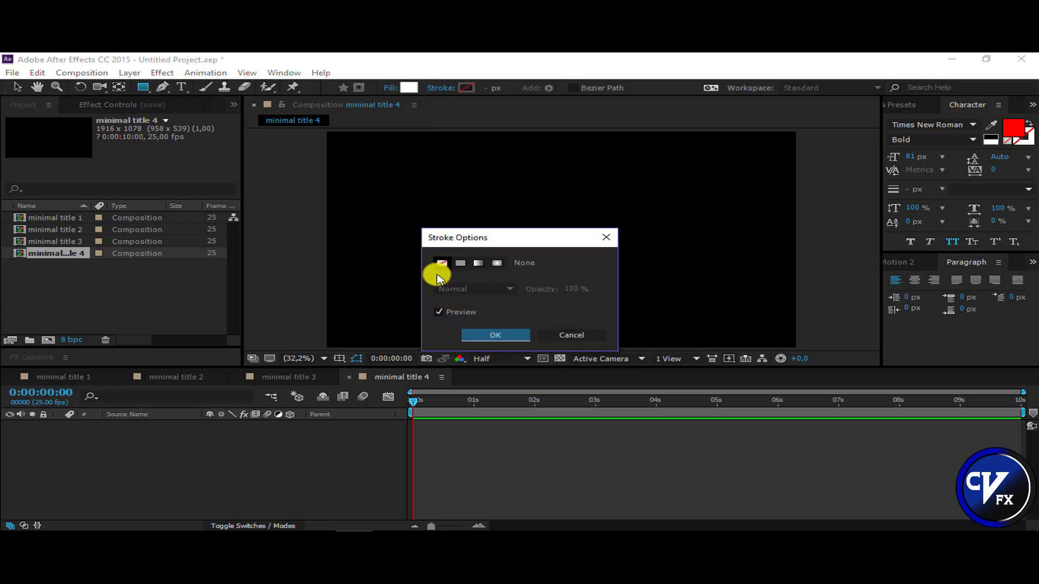
{"action": "left_click", "coordinate": [460, 263]}
{"action": "left_click", "coordinate": [495, 335]}
{"action": "left_click", "coordinate": [390, 88]}
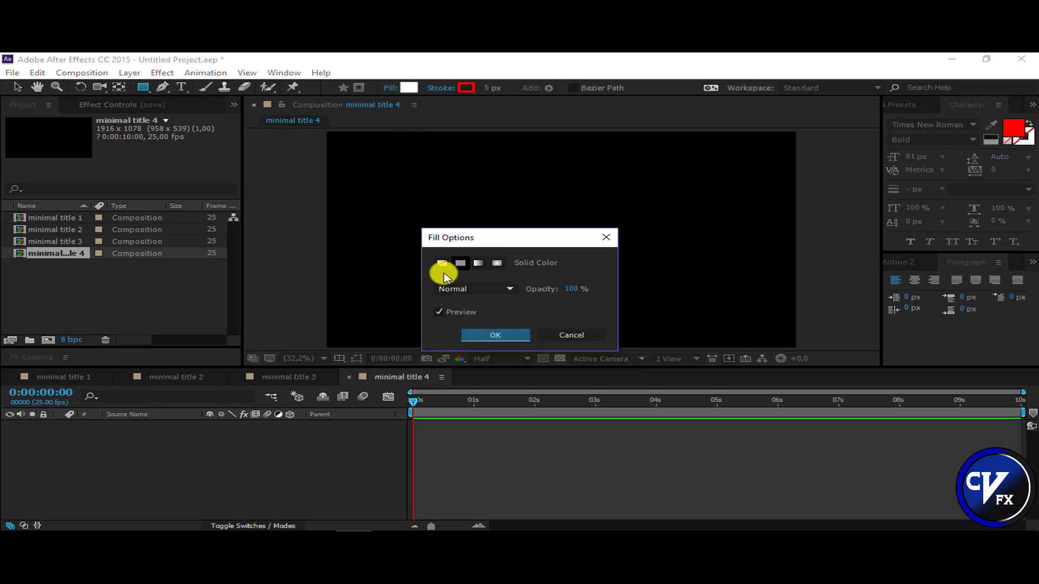
{"action": "left_click", "coordinate": [442, 263]}
{"action": "left_click", "coordinate": [495, 335]}
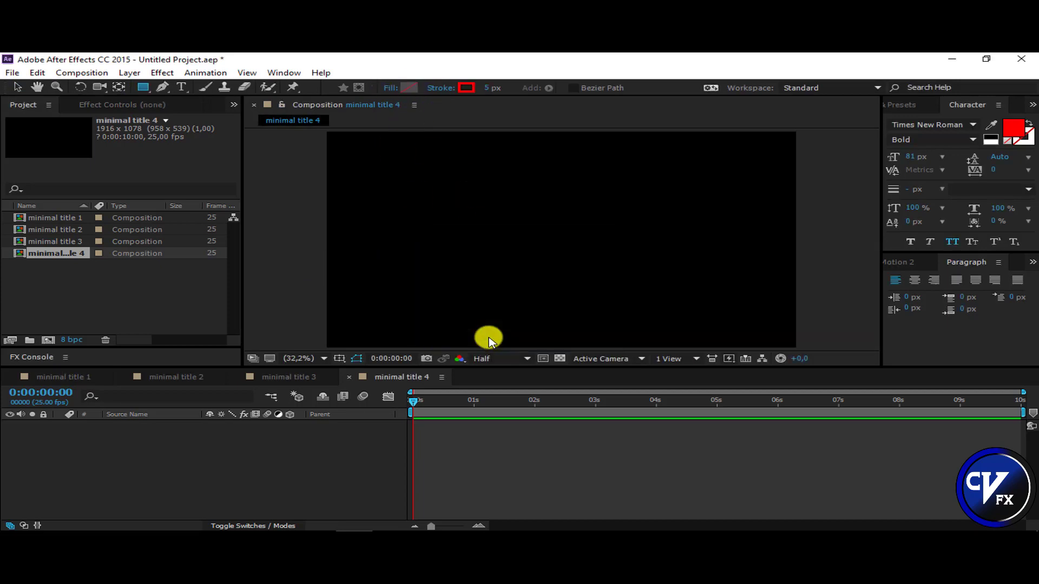
{"action": "left_click_drag", "start_coordinate": [465, 203], "coordinate": [665, 227]}
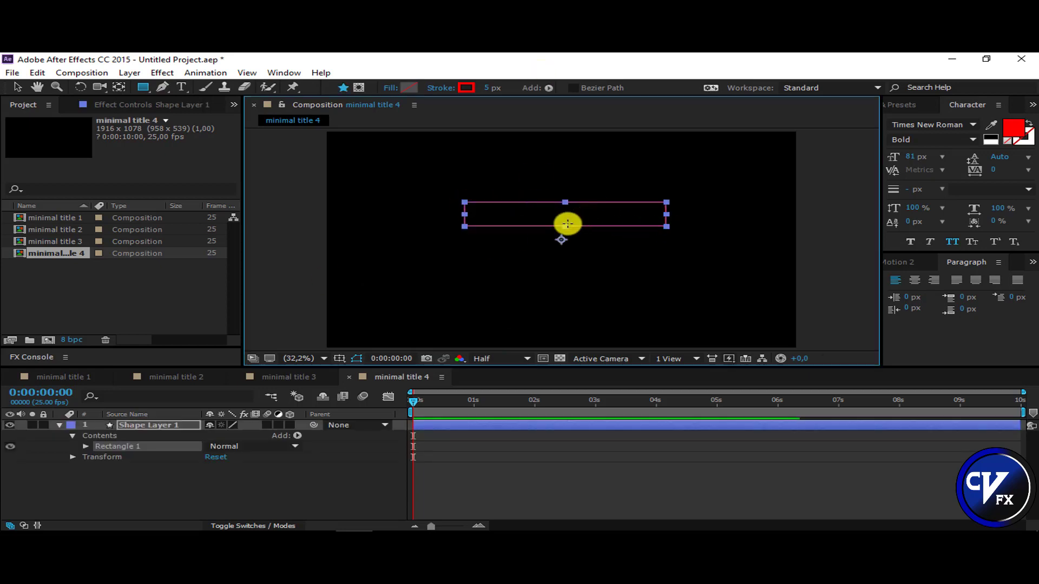
Step: Rename the new shape layer to 'box'
{"action": "left_click", "coordinate": [18, 88]}
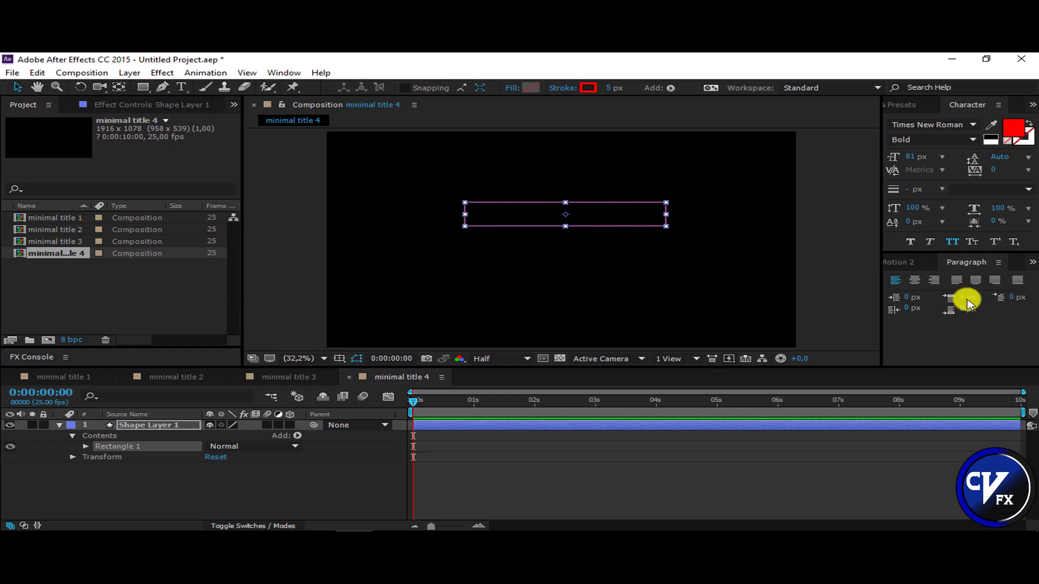
{"action": "left_click", "coordinate": [145, 426]}
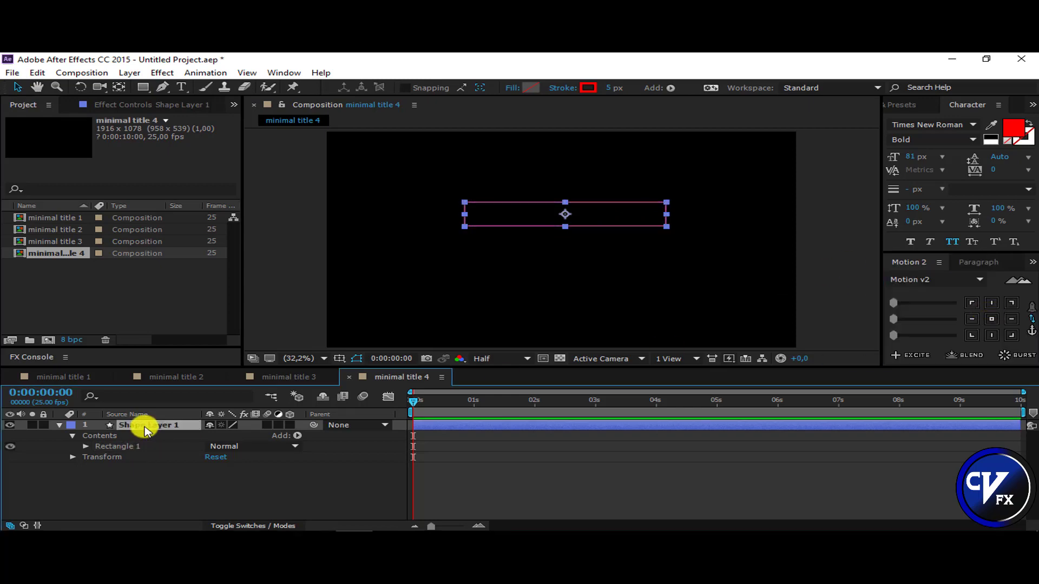
{"action": "key", "text": "Return"}
{"action": "type", "text": "box"}
{"action": "key", "text": "Return"}
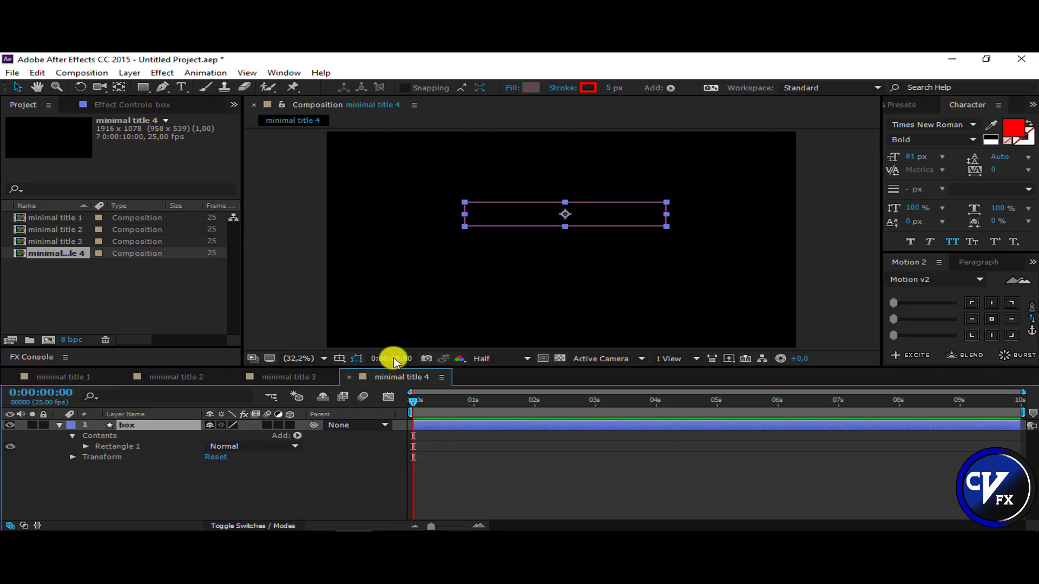
{"action": "left_click", "coordinate": [182, 87]}
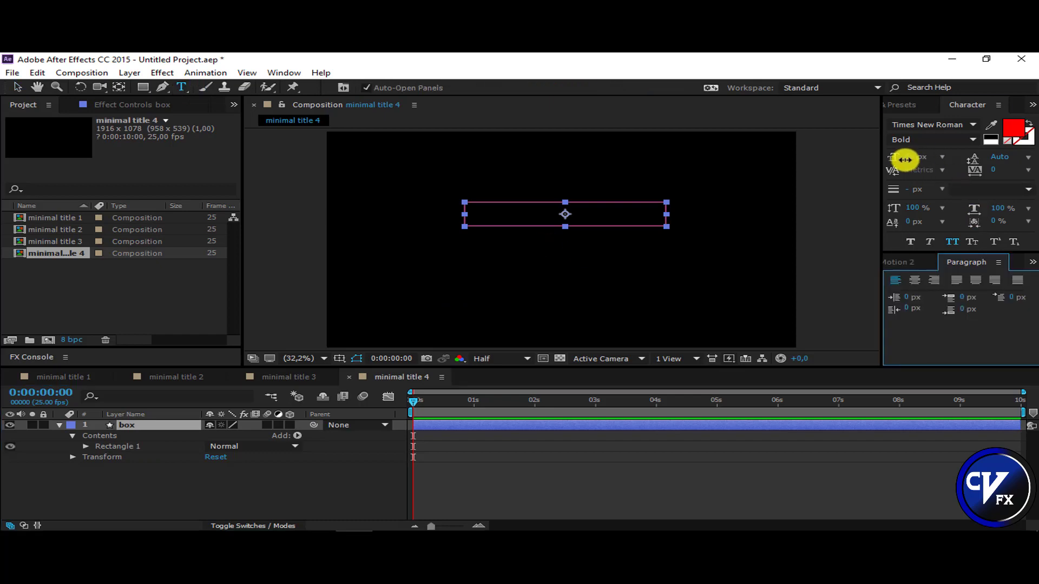
Step: Type CRISTIANO RONALDO inside the red box and colour the text white
{"action": "left_click", "coordinate": [479, 217]}
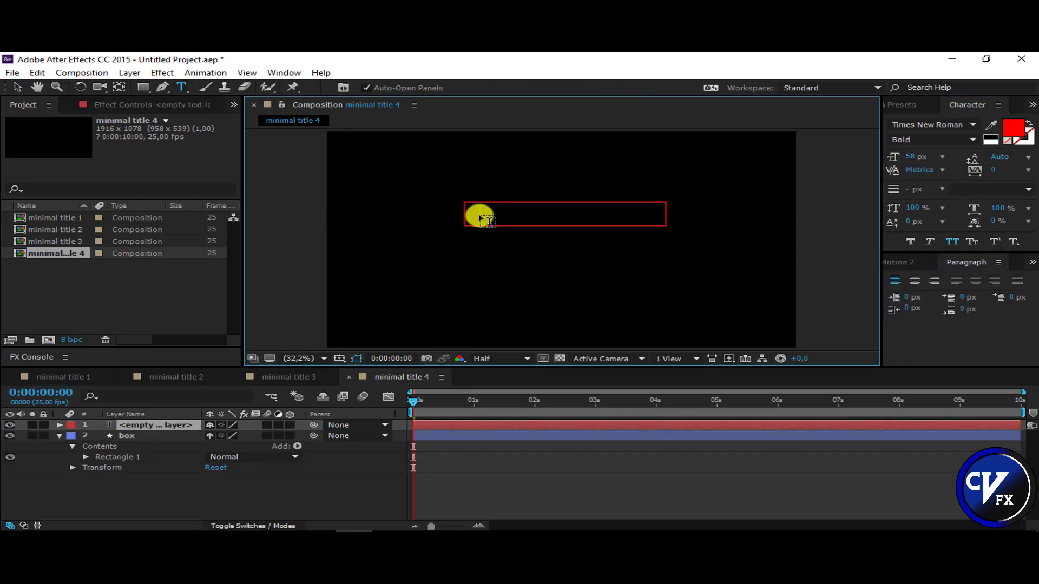
{"action": "type", "text": "cristiano"}
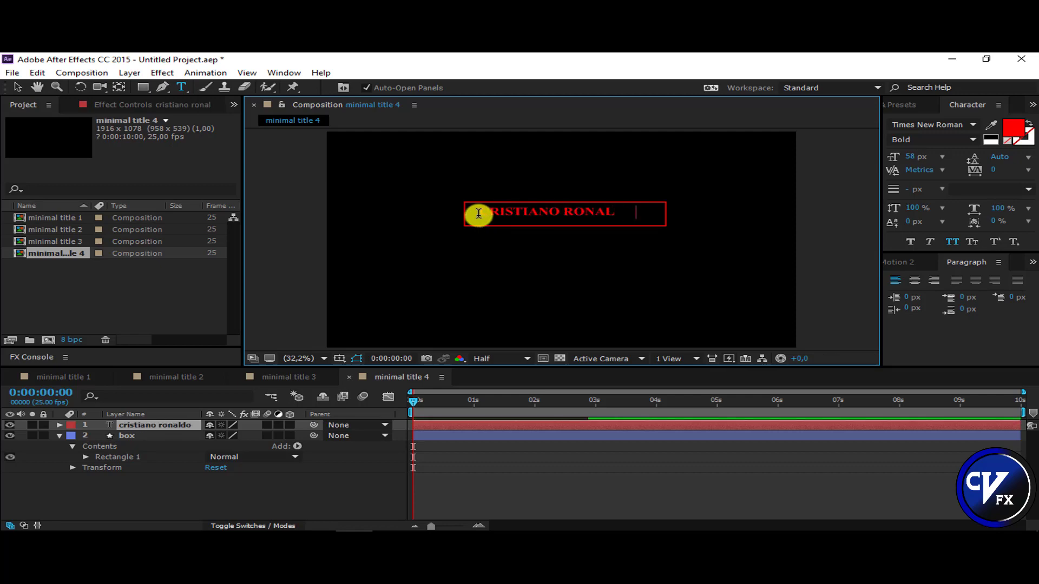
{"action": "type", "text": "DO"}
{"action": "triple_click", "coordinate": [548, 211]}
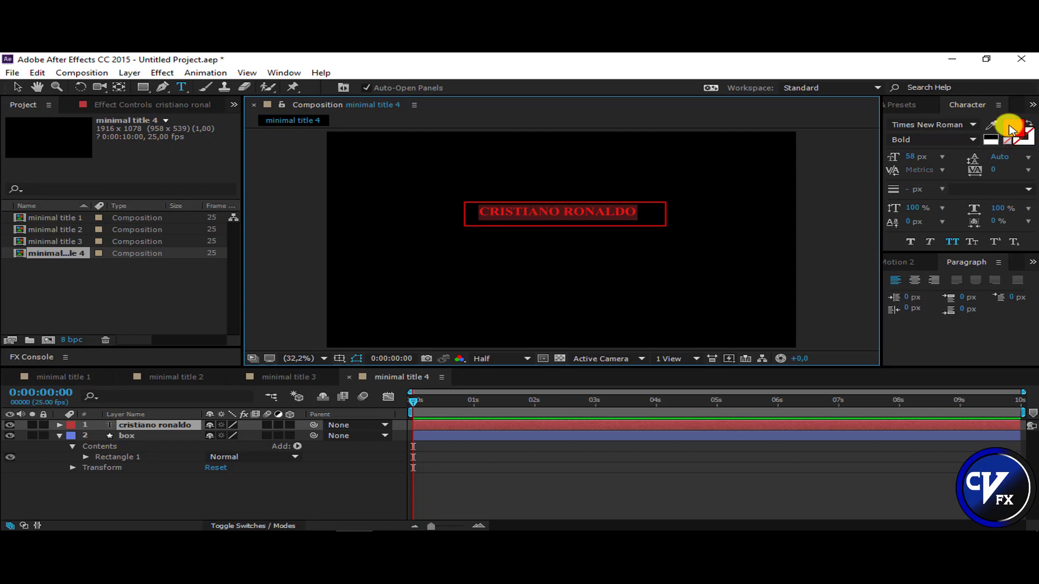
{"action": "left_click", "coordinate": [1011, 129]}
{"action": "left_click_drag", "start_coordinate": [374, 408], "coordinate": [331, 293]}
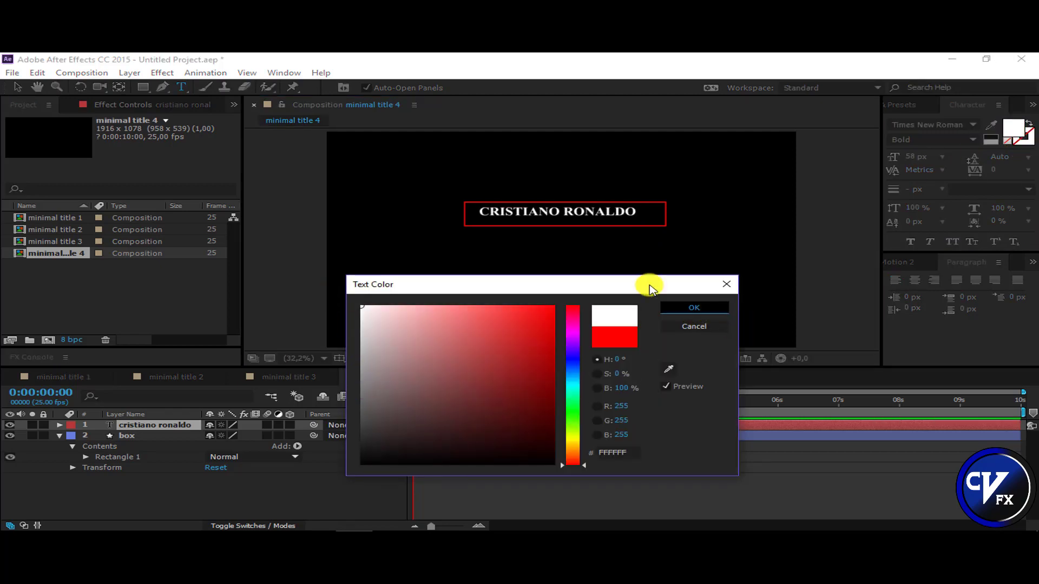
{"action": "key", "text": "Return"}
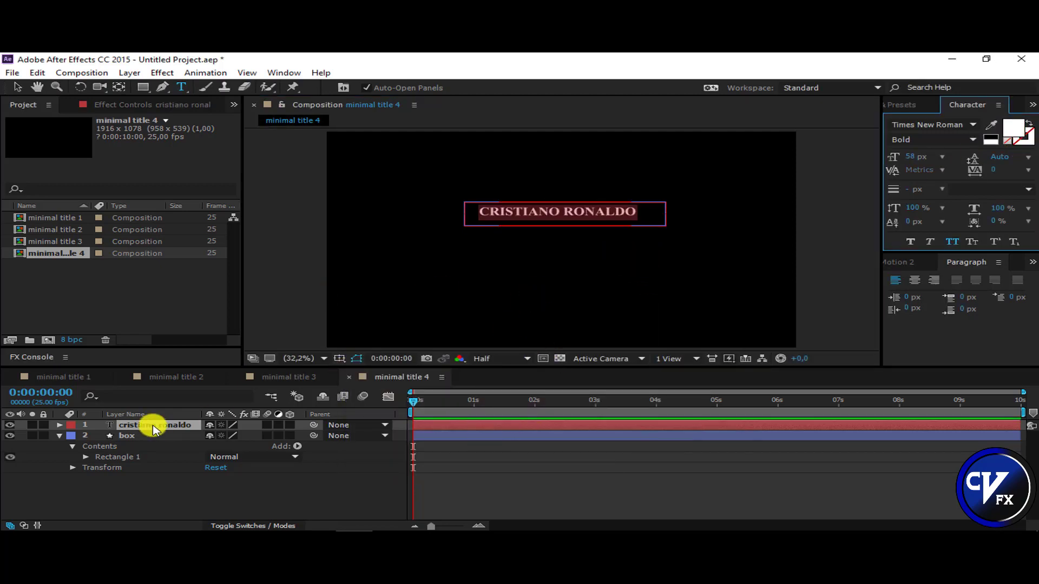
{"action": "left_click", "coordinate": [154, 428]}
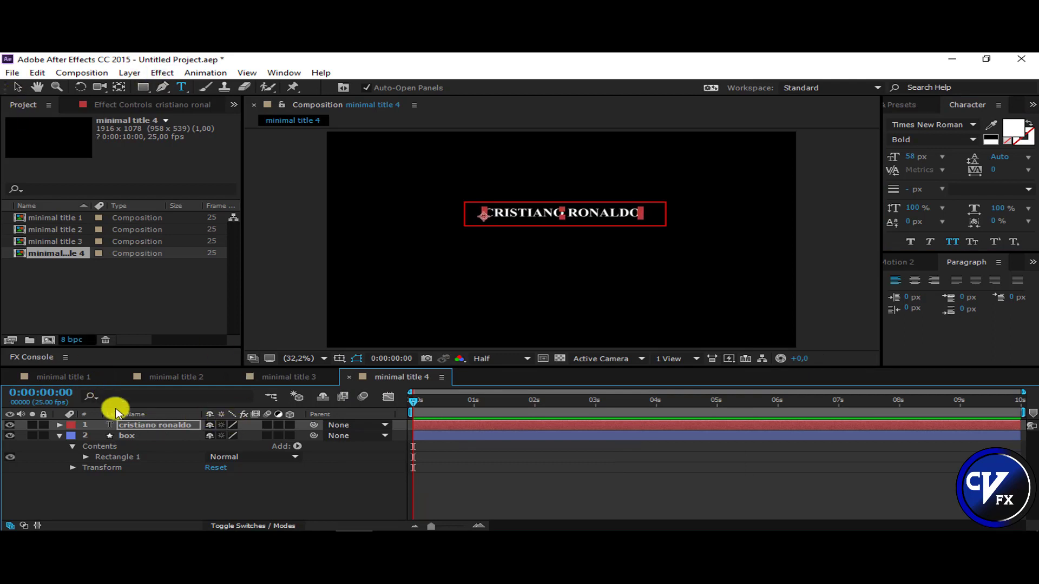
{"action": "left_click", "coordinate": [496, 240]}
{"action": "type", "text": "foo"}
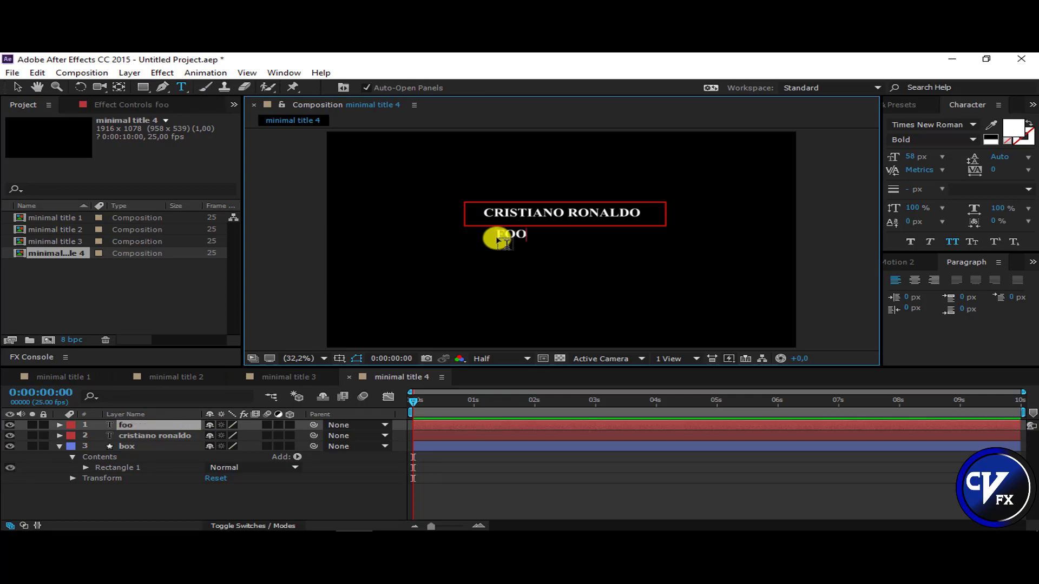
Step: Type the subtitle FOOTBALL PLAYER and set its size to 41 px
{"action": "type", "text": "tball"}
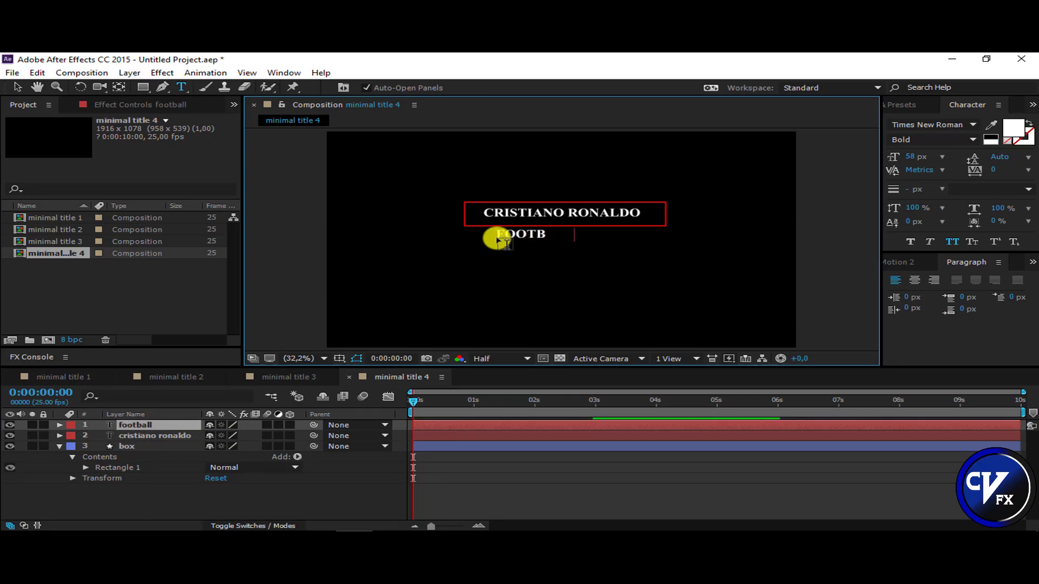
{"action": "type", "text": " player"}
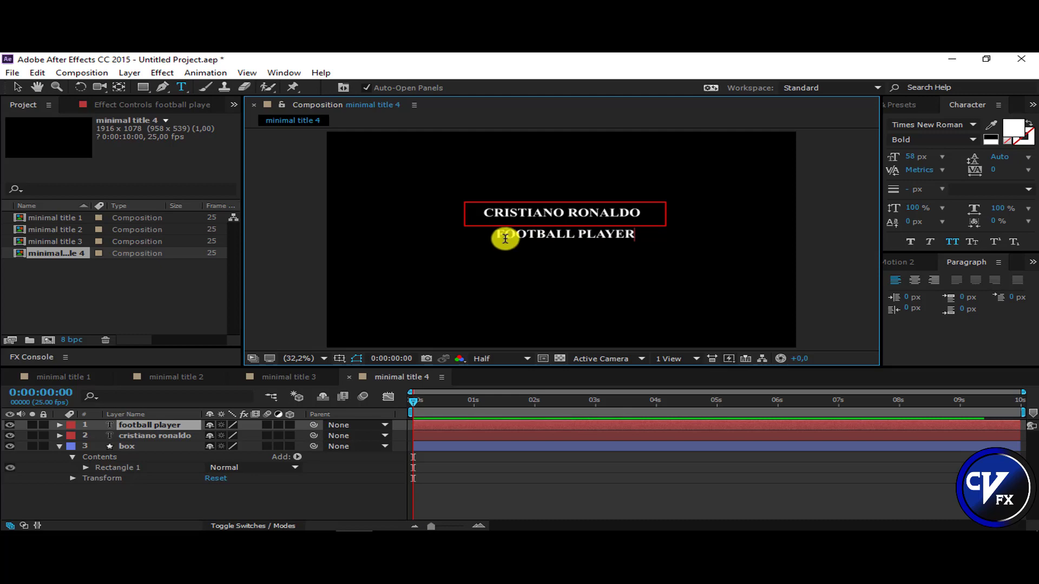
{"action": "key", "text": "ctrl+a"}
{"action": "left_click_drag", "start_coordinate": [910, 157], "coordinate": [744, 169]}
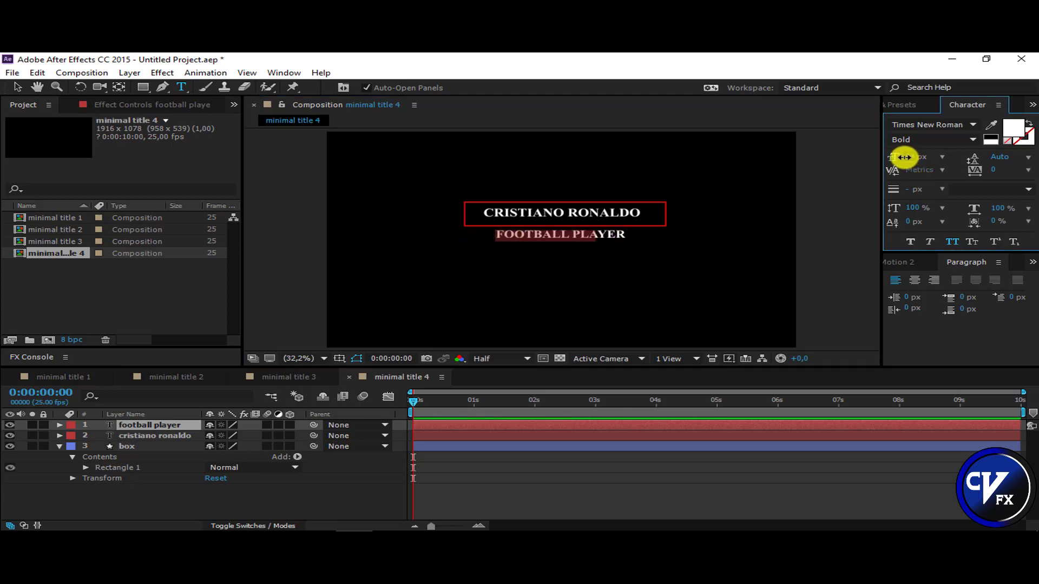
Step: Centre the subtitle under the boxed name and colour it bright red
{"action": "left_click", "coordinate": [18, 87]}
{"action": "left_click_drag", "start_coordinate": [524, 236], "coordinate": [550, 239]}
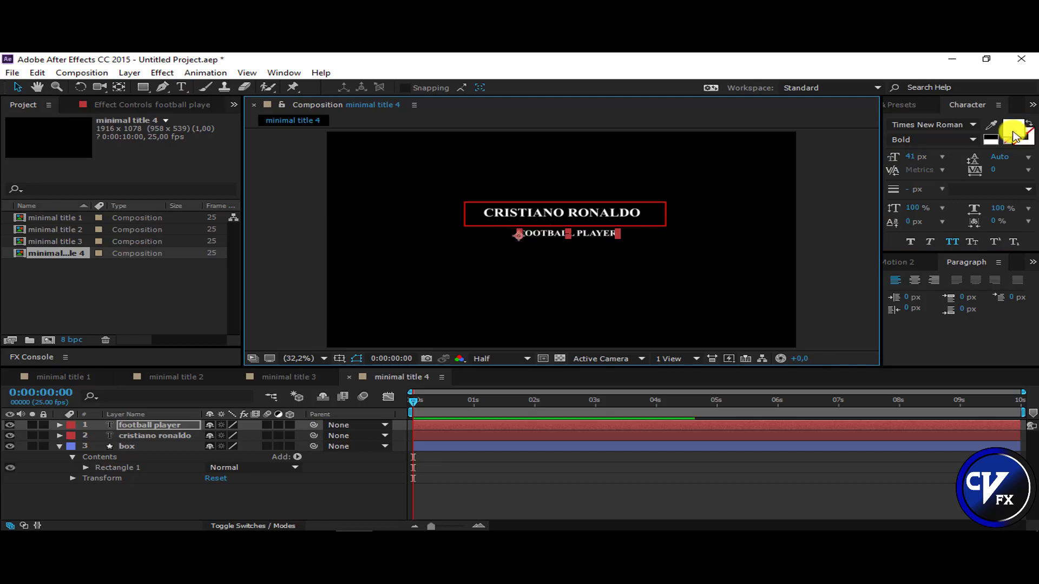
{"action": "left_click", "coordinate": [1014, 130]}
{"action": "left_click", "coordinate": [552, 310]}
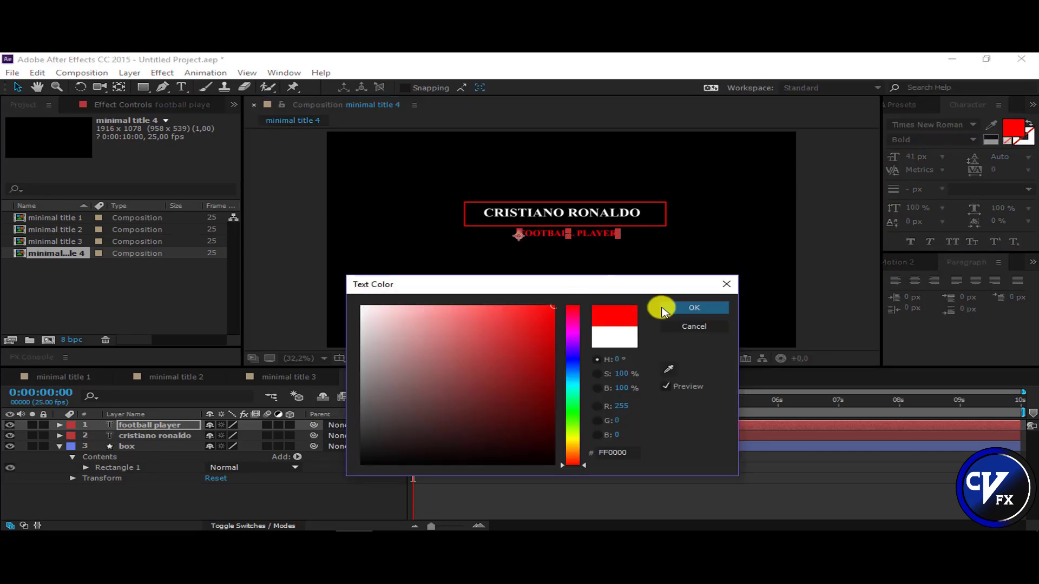
{"action": "left_click", "coordinate": [692, 304]}
Step: Slant the red box by increasing its rectangle Transform Skew
{"action": "left_click", "coordinate": [127, 446]}
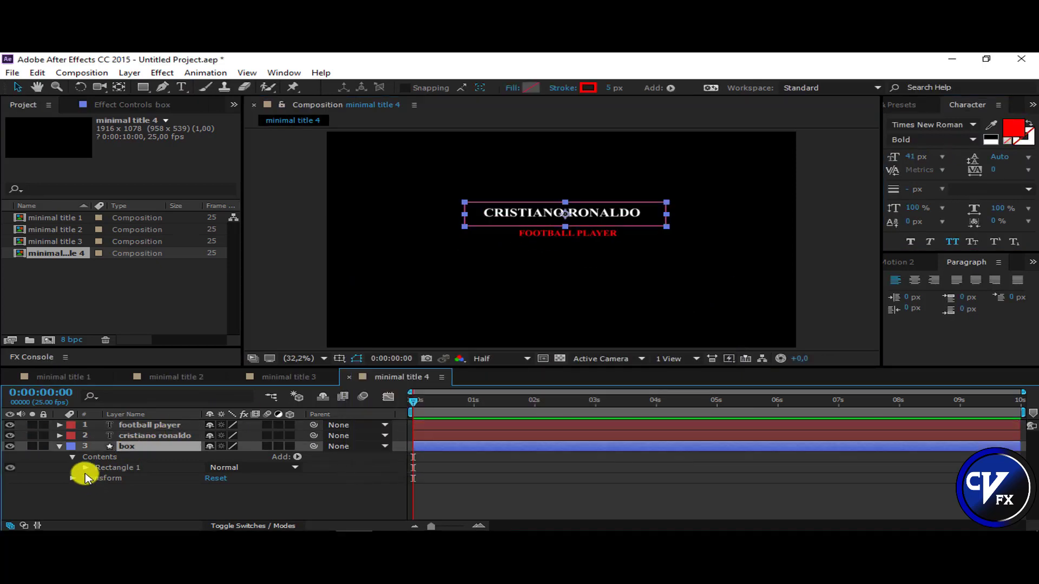
{"action": "left_click", "coordinate": [85, 467]}
{"action": "left_click", "coordinate": [97, 510]}
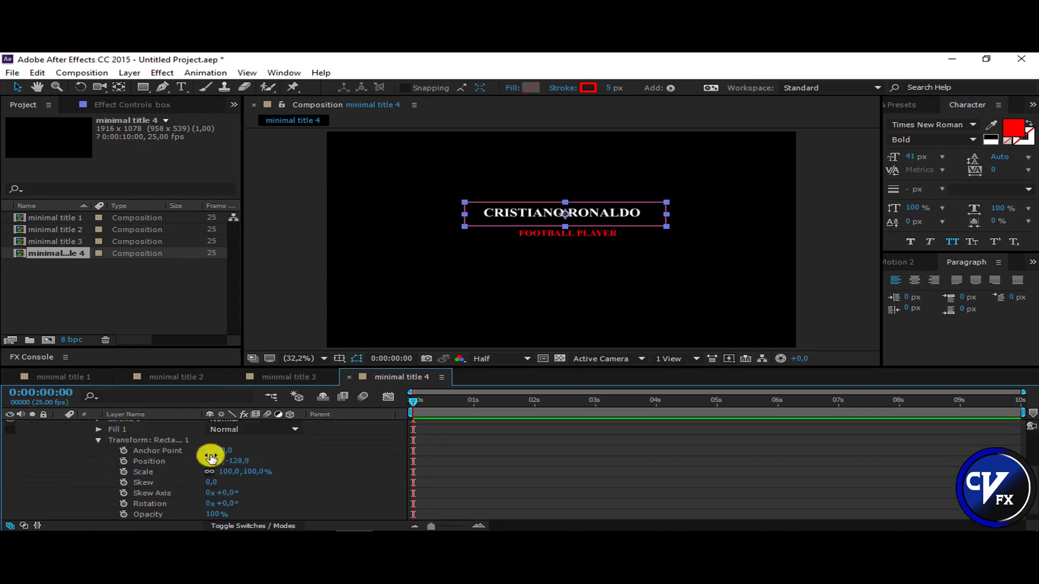
{"action": "left_click_drag", "start_coordinate": [217, 482], "coordinate": [218, 483]}
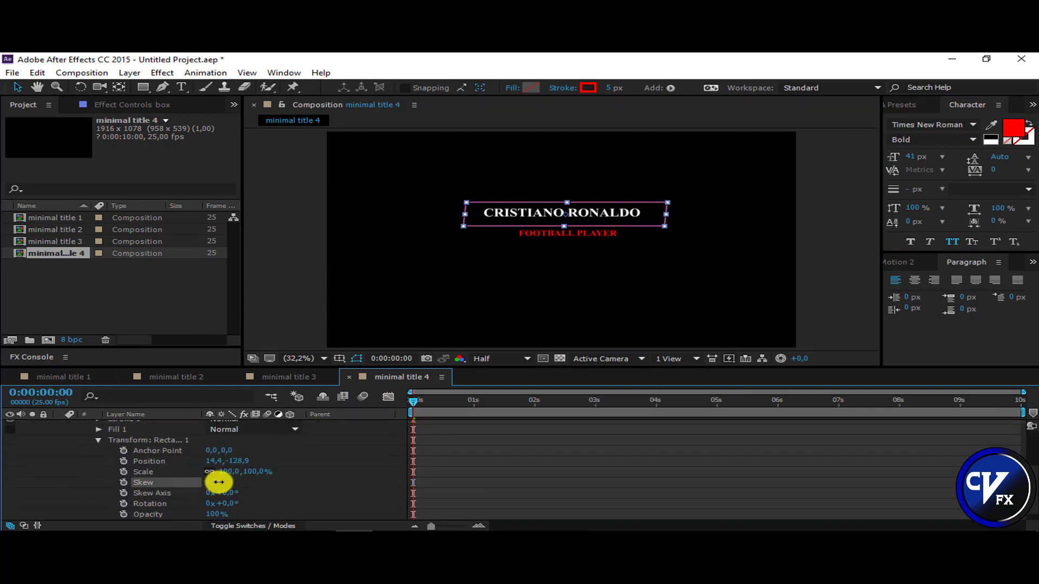
{"action": "scroll", "coordinate": [112, 440], "scroll_direction": "up", "scroll_amount": 5}
{"action": "left_click", "coordinate": [60, 446]}
{"action": "key", "text": "Return"}
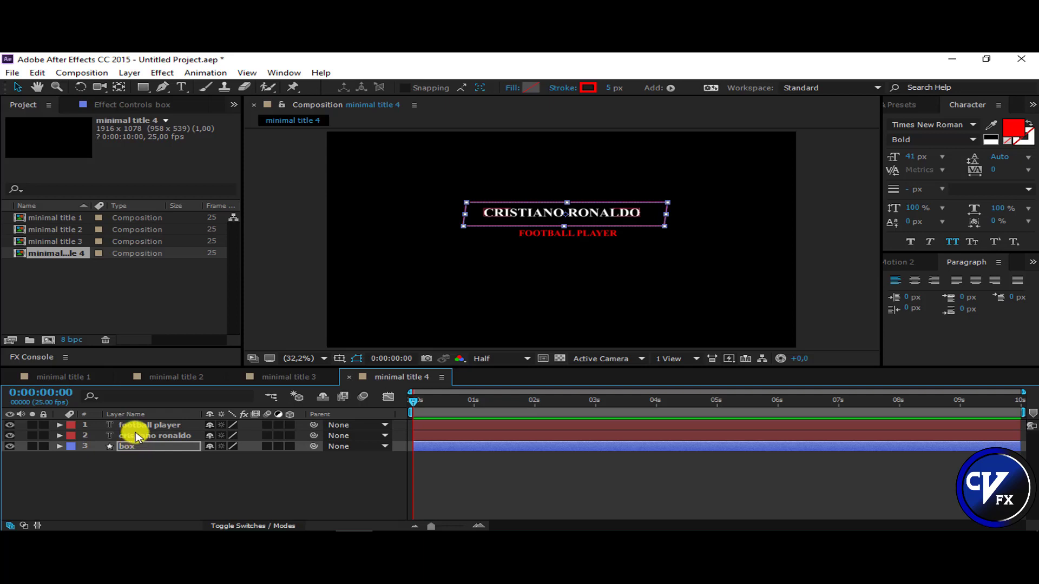
Step: Add a Skew animator to the football player layer with Skew set to 20
{"action": "left_click", "coordinate": [136, 428]}
{"action": "left_click", "coordinate": [65, 426]}
{"action": "left_click", "coordinate": [60, 426]}
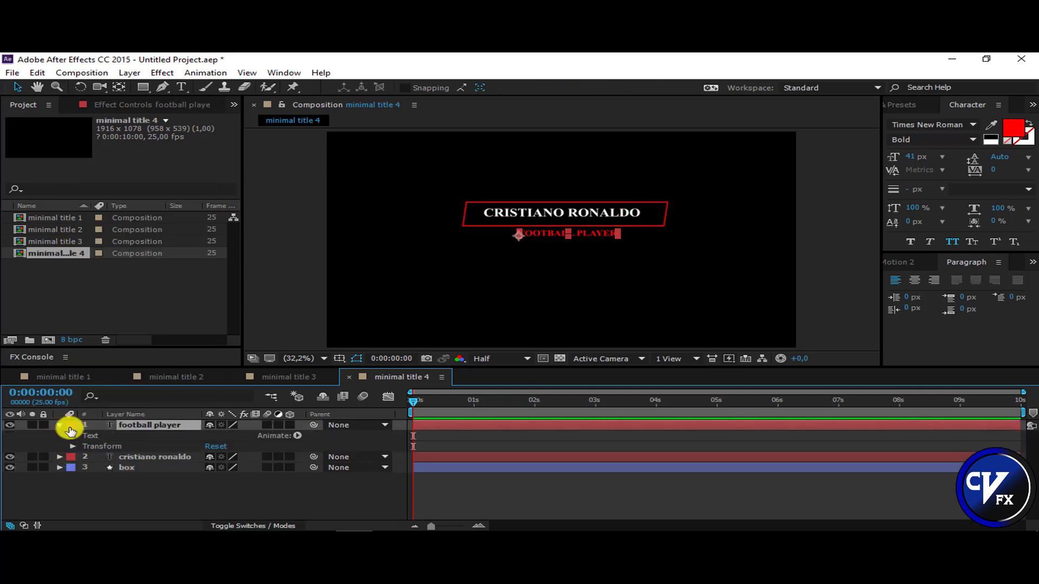
{"action": "left_click", "coordinate": [297, 442]}
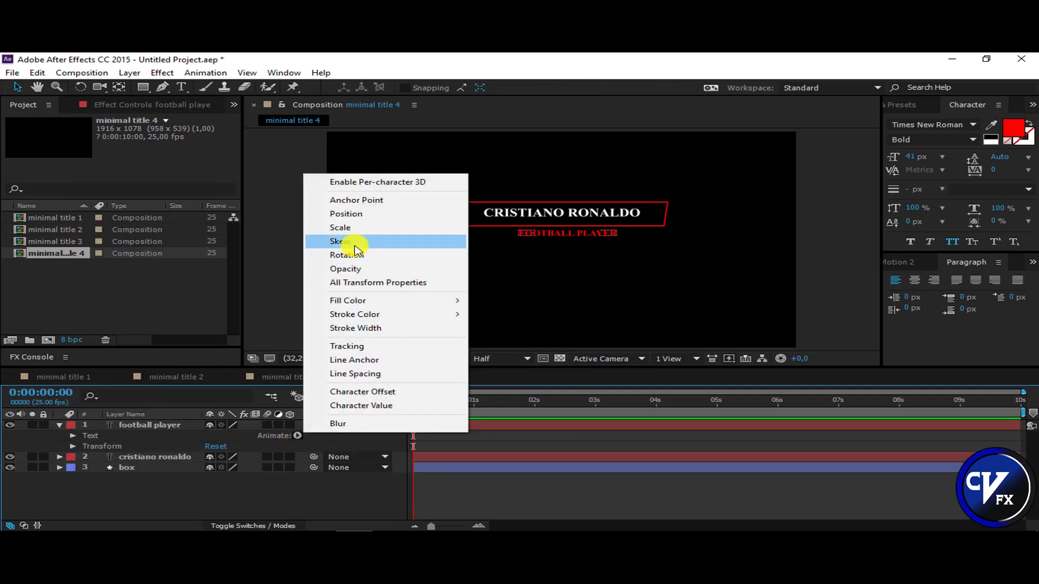
{"action": "left_click", "coordinate": [288, 475]}
{"action": "left_click_drag", "start_coordinate": [215, 502], "coordinate": [329, 267]}
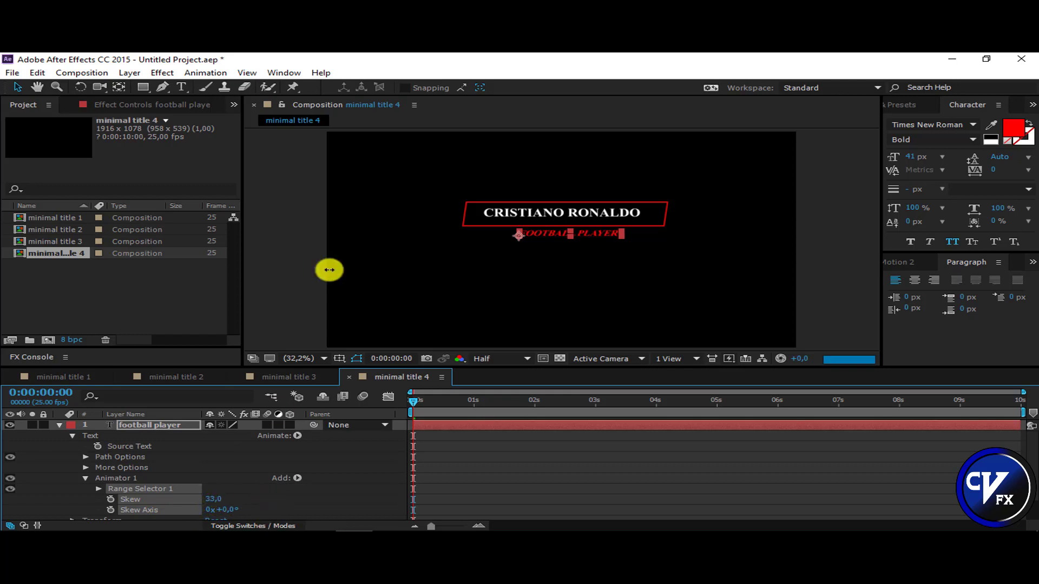
{"action": "left_click", "coordinate": [303, 308]}
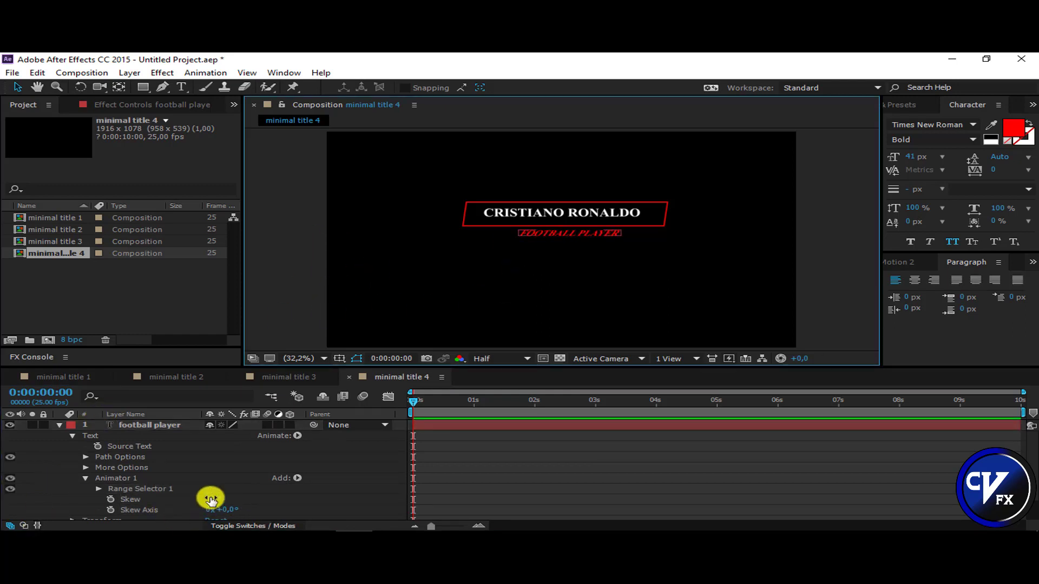
{"action": "left_click", "coordinate": [212, 499]}
{"action": "type", "text": "20"}
{"action": "key", "text": "Return"}
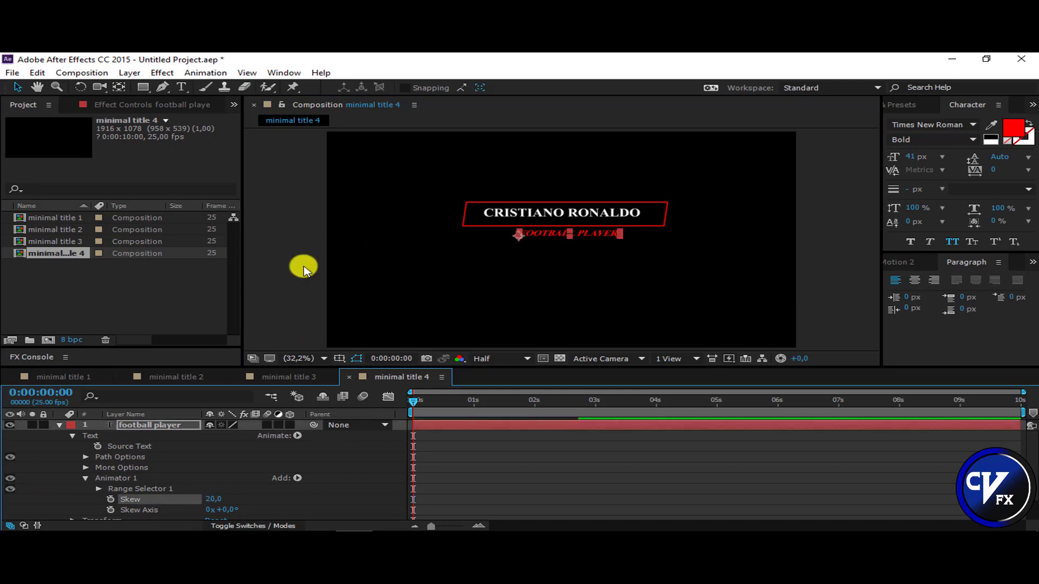
{"action": "left_click", "coordinate": [271, 270]}
{"action": "left_click", "coordinate": [58, 425]}
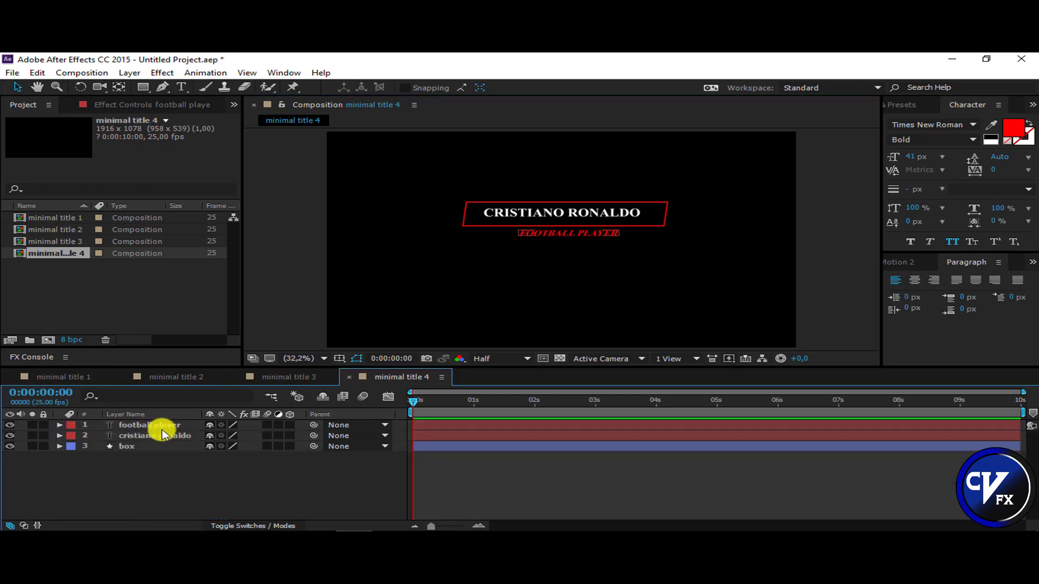
Step: Add Trim Paths to the box and keyframe Start at 100% at frame 0
{"action": "left_click", "coordinate": [147, 429]}
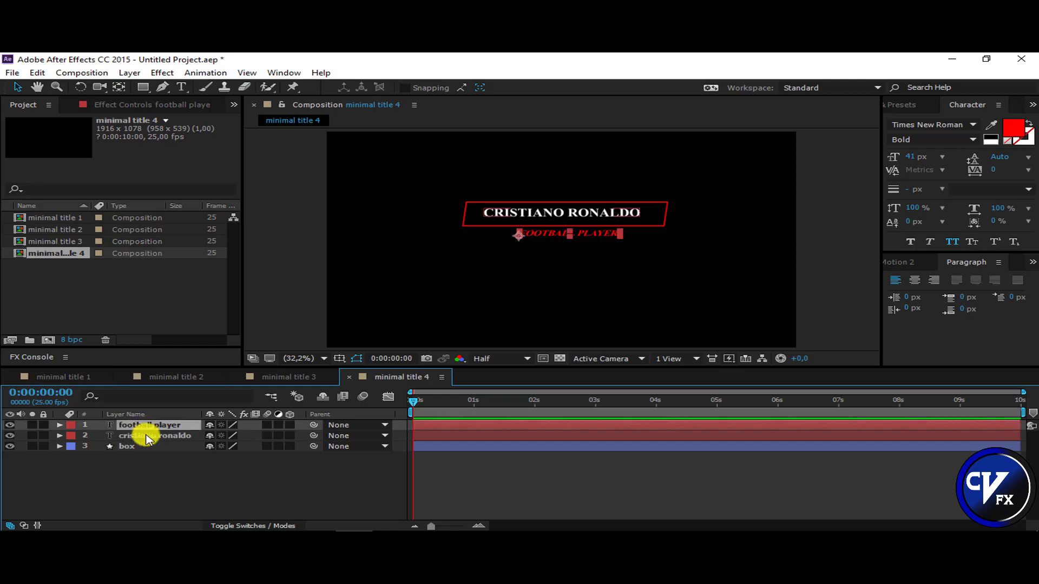
{"action": "left_click", "coordinate": [147, 437]}
{"action": "left_click", "coordinate": [124, 447]}
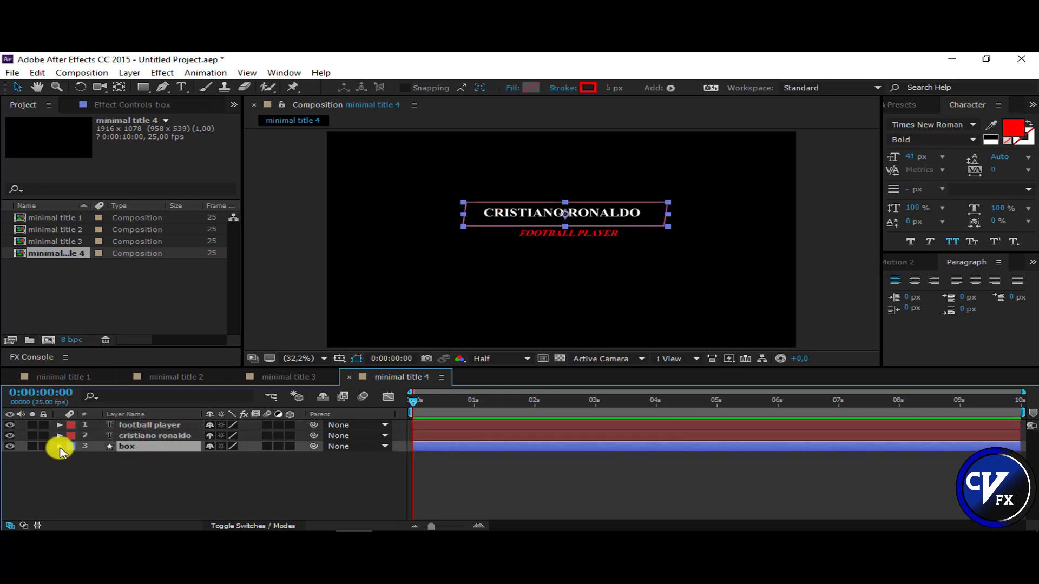
{"action": "left_click", "coordinate": [60, 447]}
{"action": "left_click", "coordinate": [297, 436]}
{"action": "left_click", "coordinate": [351, 367]}
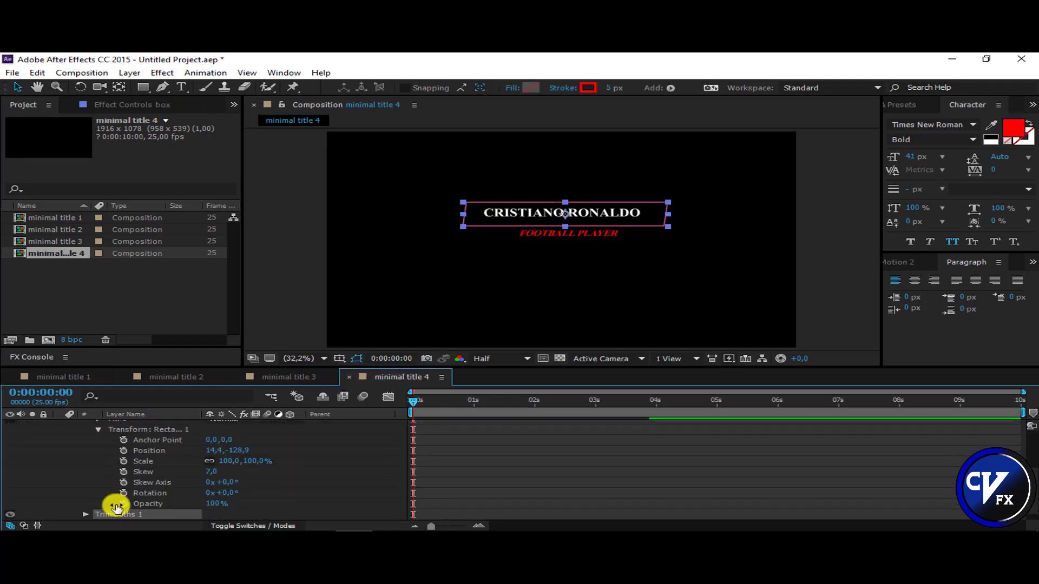
{"action": "left_click", "coordinate": [85, 514]}
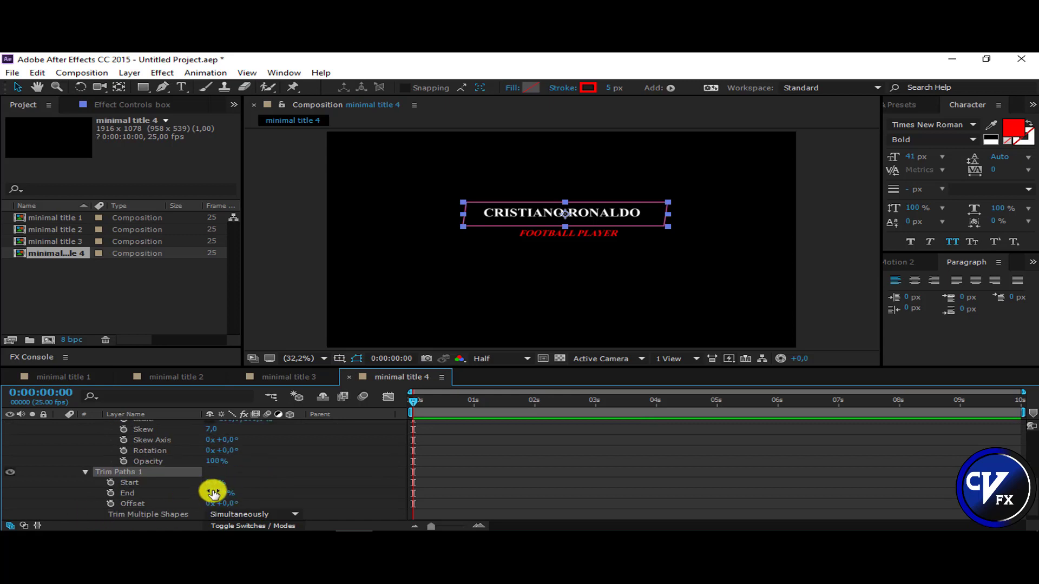
{"action": "left_click_drag", "start_coordinate": [214, 484], "coordinate": [314, 487]}
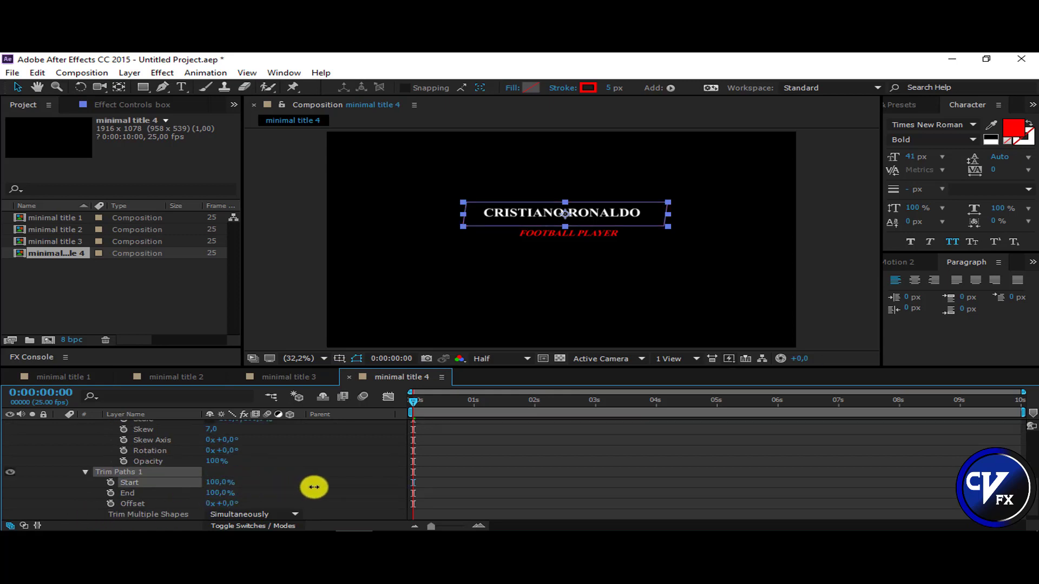
{"action": "left_click", "coordinate": [111, 483]}
{"action": "left_click_drag", "start_coordinate": [213, 482], "coordinate": [257, 483]}
{"action": "left_click", "coordinate": [110, 482]}
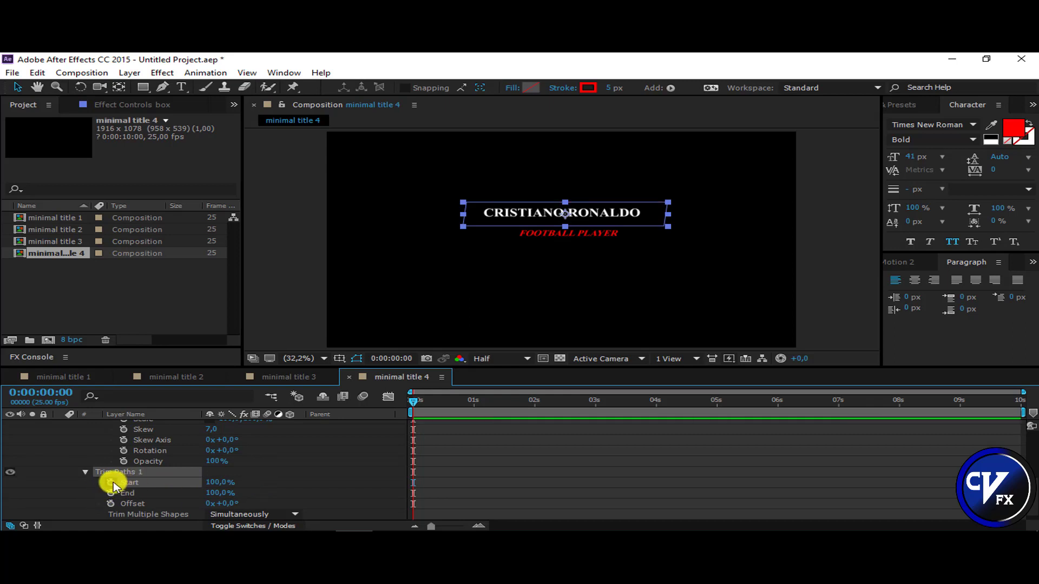
Step: At 0:00:00:21, set the Trim Paths Start to 0% so the outline fully draws
{"action": "scroll", "coordinate": [134, 447], "scroll_direction": "up", "scroll_amount": 5}
{"action": "left_click", "coordinate": [139, 447]}
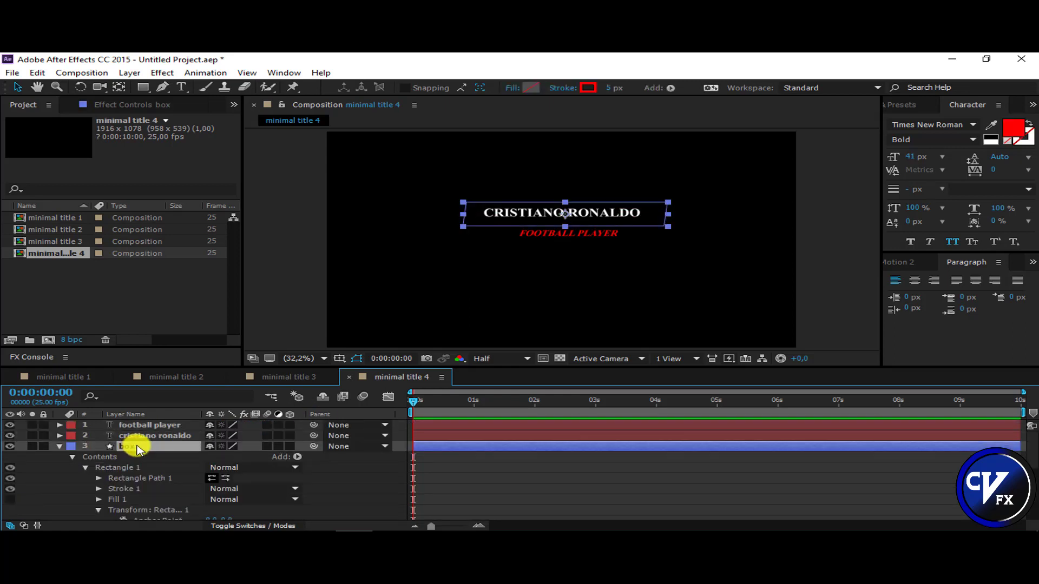
{"action": "key", "text": "u"}
{"action": "left_click_drag", "start_coordinate": [413, 400], "coordinate": [464, 400]}
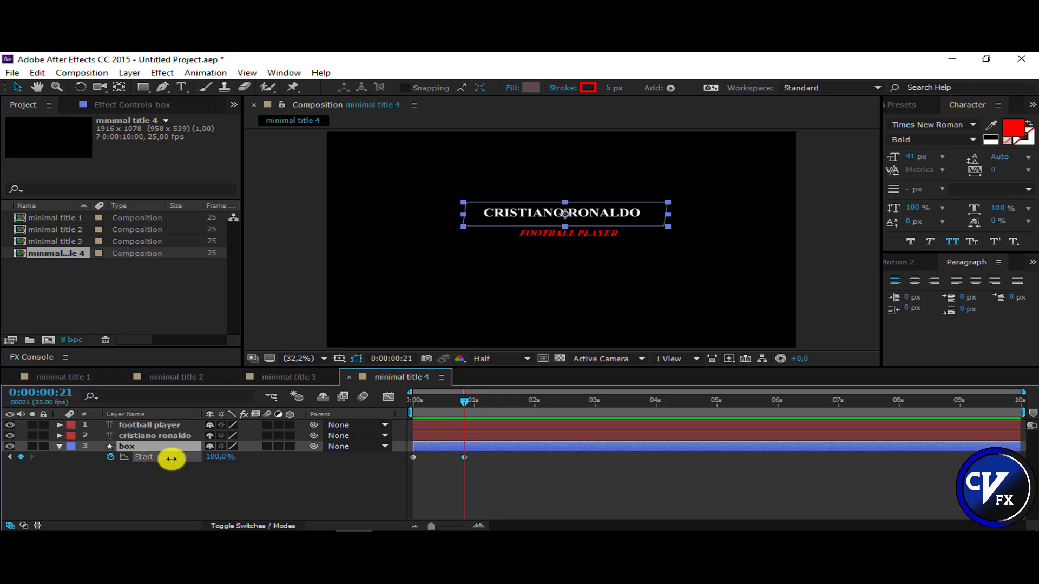
{"action": "left_click_drag", "start_coordinate": [171, 459], "coordinate": [81, 460]}
{"action": "left_click", "coordinate": [154, 436]}
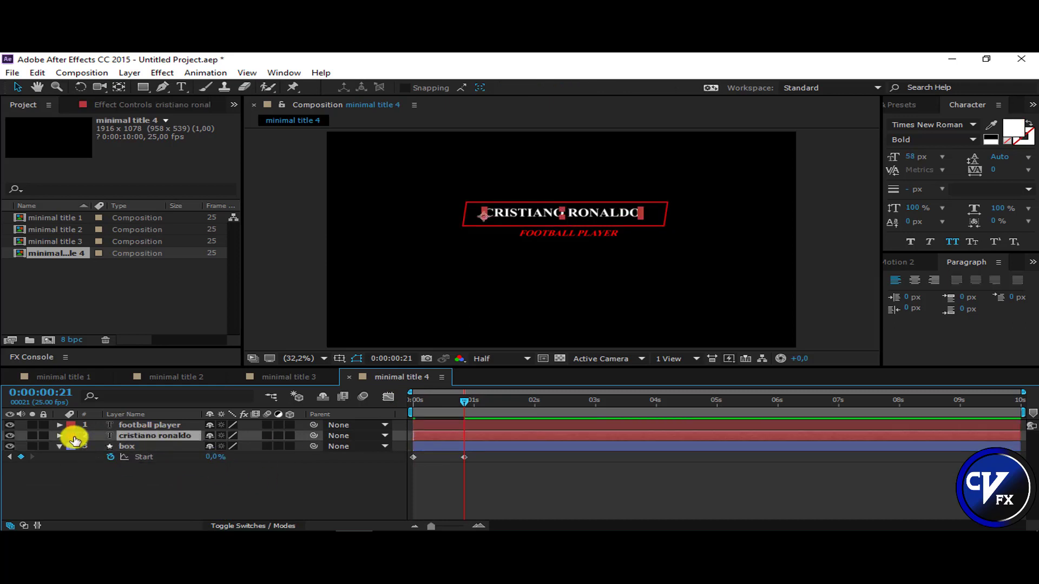
Step: Add a Position animator to CRISTIANO RONALDO, keyframing 0,56 then 0,0 a few frames later
{"action": "left_click", "coordinate": [136, 447], "text": "ctrl"}
{"action": "left_click", "coordinate": [136, 447], "text": "ctrl"}
{"action": "left_click", "coordinate": [59, 436]}
{"action": "left_click", "coordinate": [297, 446]}
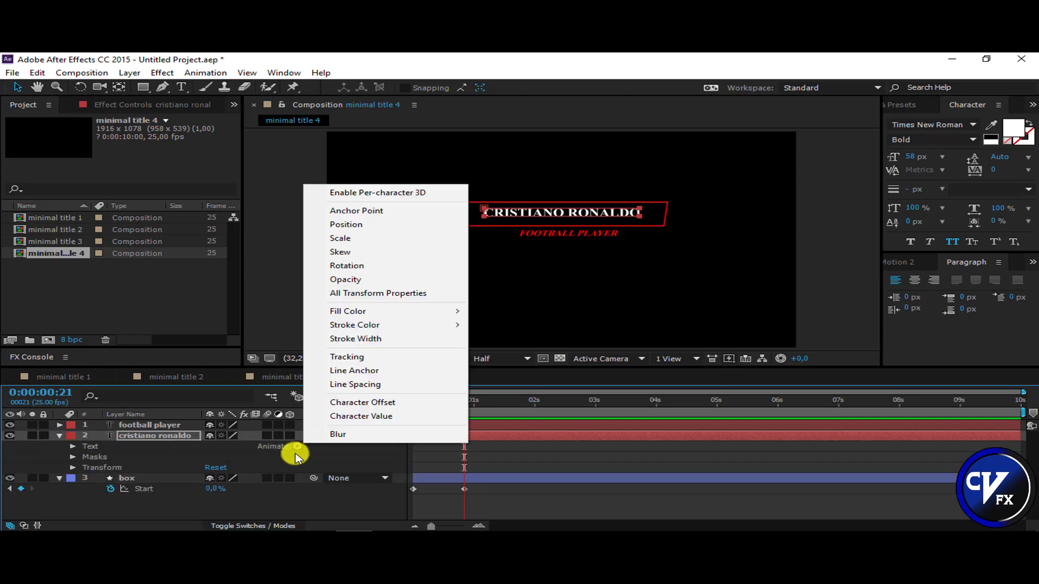
{"action": "left_click", "coordinate": [346, 224]}
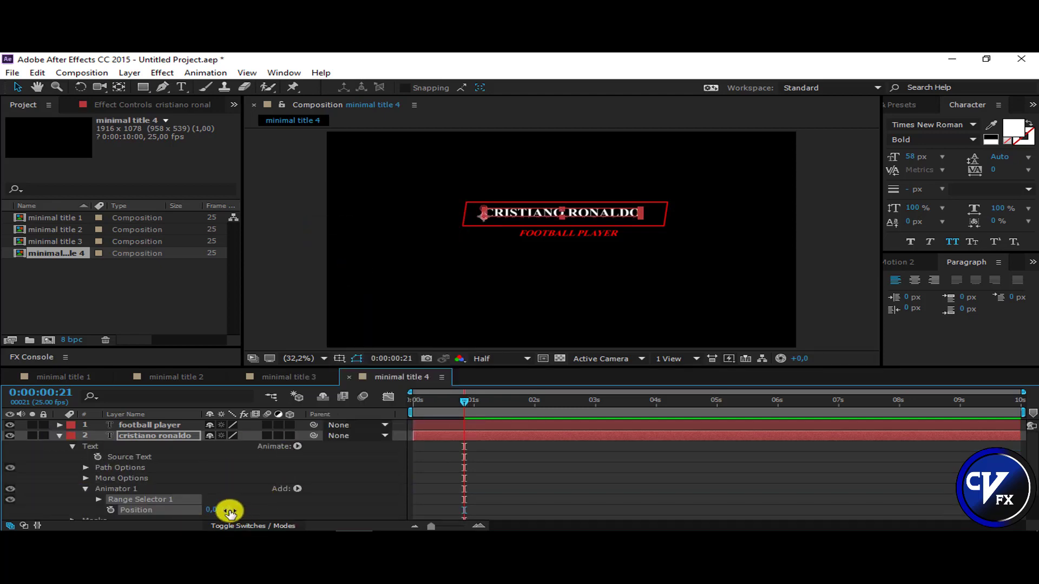
{"action": "left_click_drag", "start_coordinate": [240, 508], "coordinate": [277, 505]}
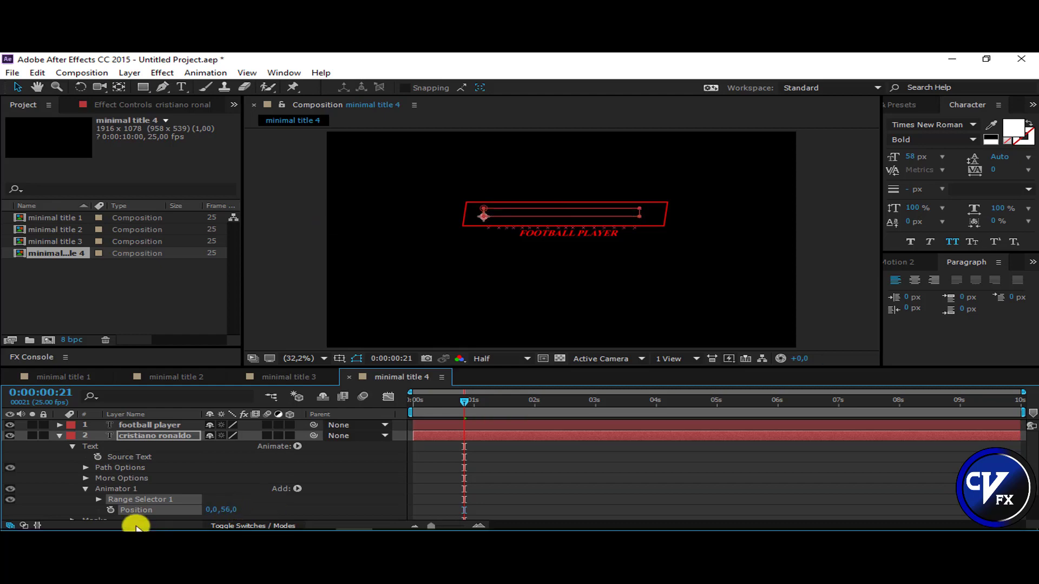
{"action": "left_click", "coordinate": [110, 509]}
{"action": "left_click", "coordinate": [165, 436]}
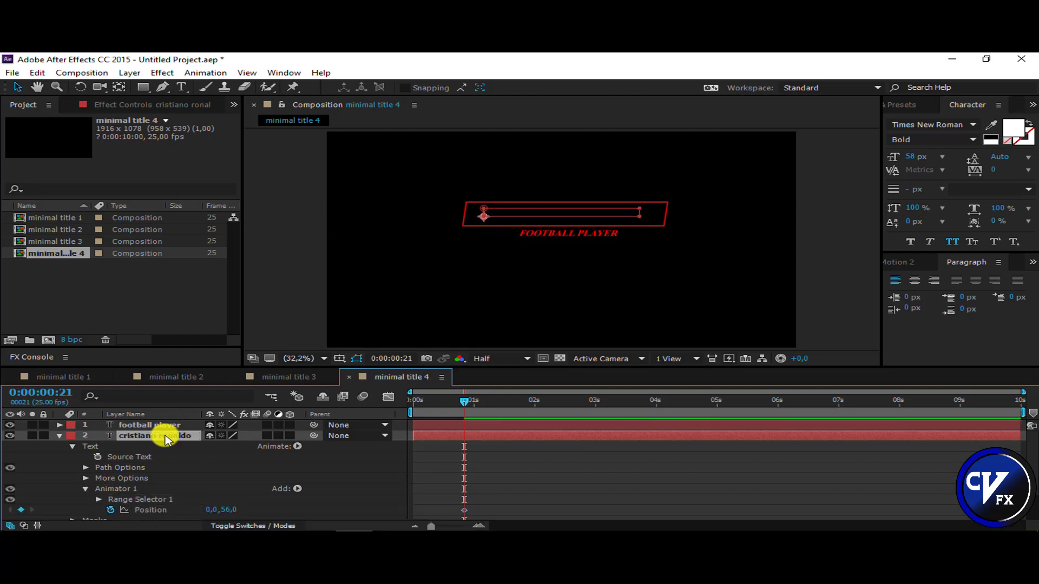
{"action": "key", "text": "u"}
{"action": "left_click", "coordinate": [468, 403]}
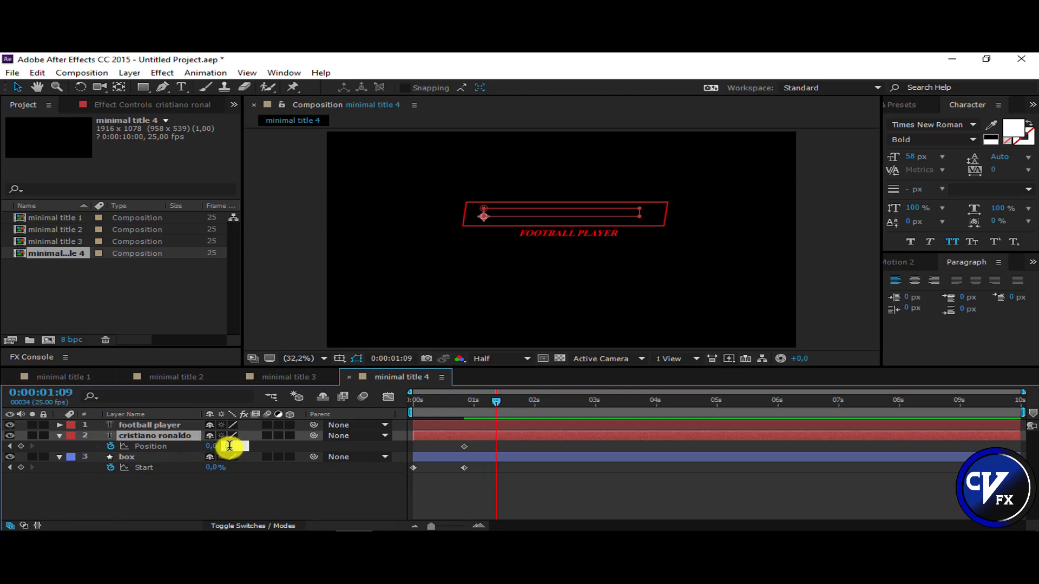
{"action": "type", "text": "0"}
{"action": "key", "text": "Return"}
Step: Add a Position animator to FOOTBALL PLAYER, keyframing 0,-62 easing back to 0,0 at 1:22
{"action": "left_click", "coordinate": [137, 428]}
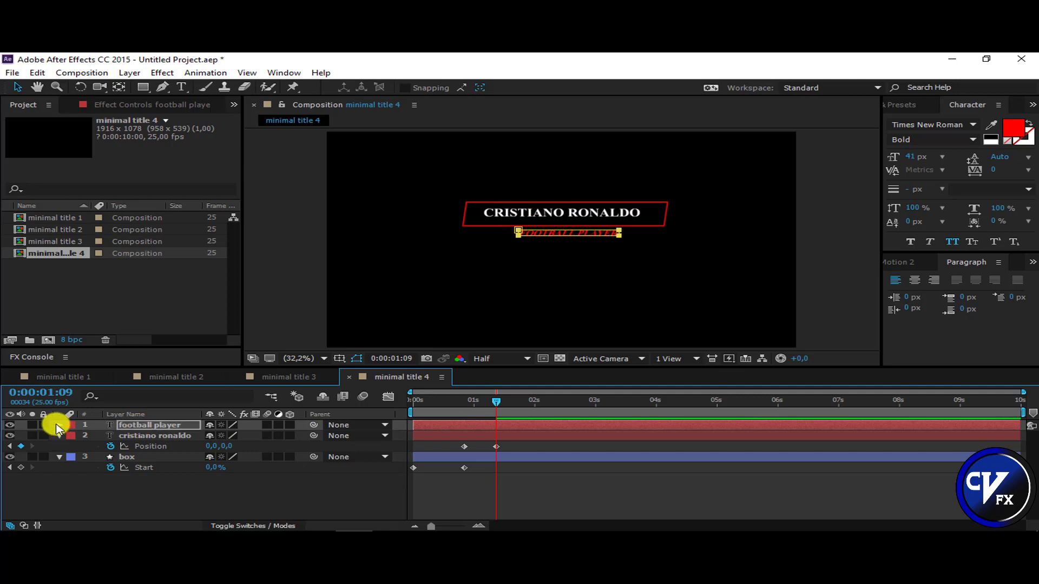
{"action": "left_click", "coordinate": [58, 427]}
{"action": "left_click", "coordinate": [299, 437]}
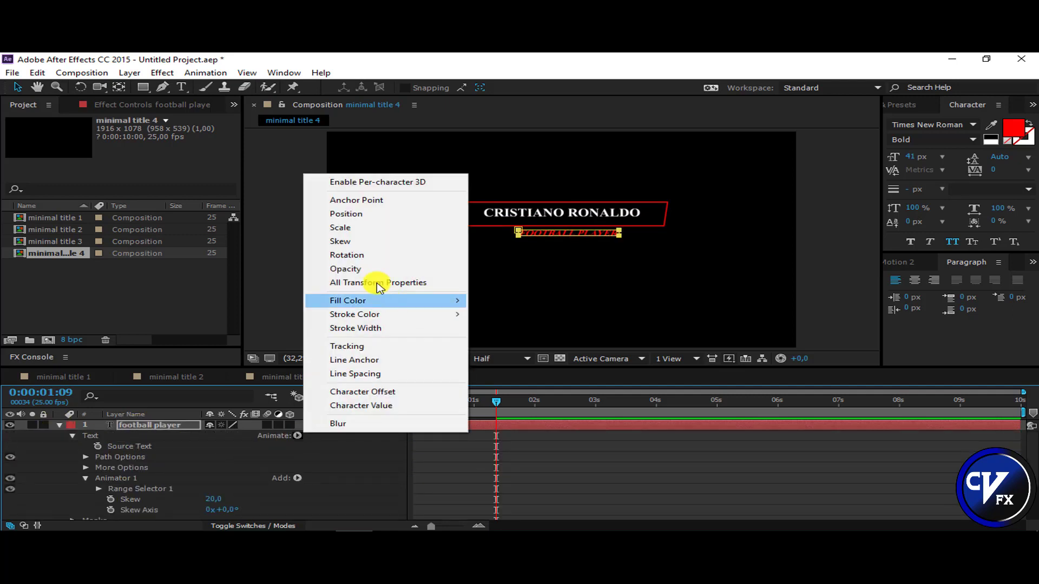
{"action": "left_click", "coordinate": [341, 212]}
{"action": "left_click_drag", "start_coordinate": [228, 515], "coordinate": [183, 514]}
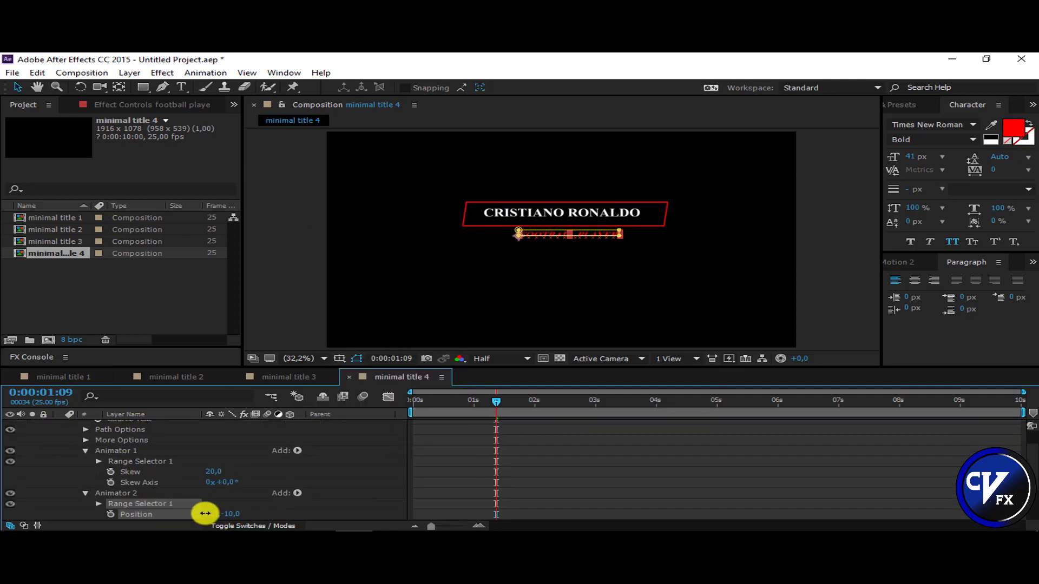
{"action": "left_click", "coordinate": [110, 514]}
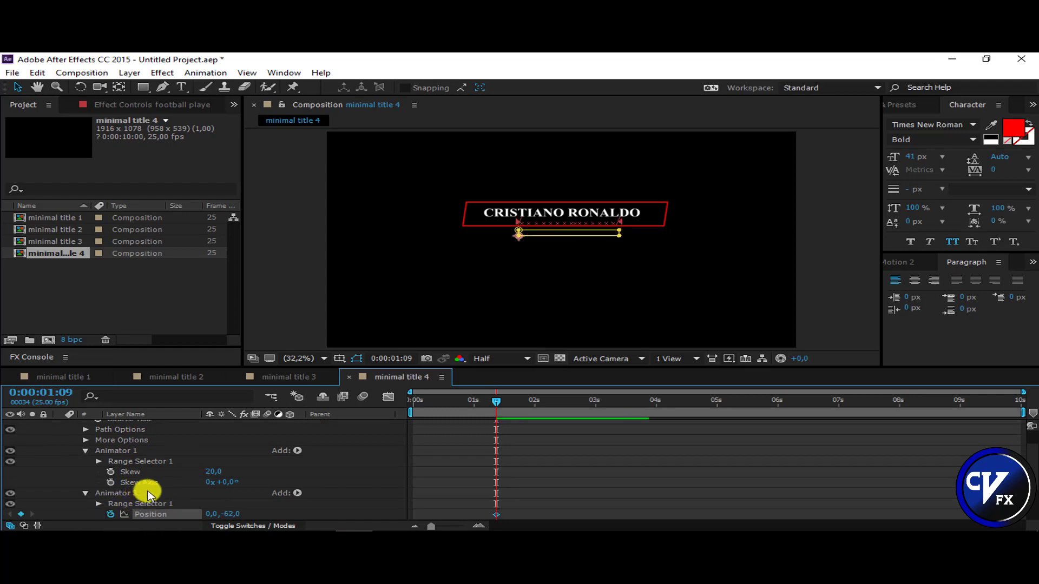
{"action": "key", "text": "u"}
{"action": "left_click_drag", "start_coordinate": [530, 407], "coordinate": [528, 405]}
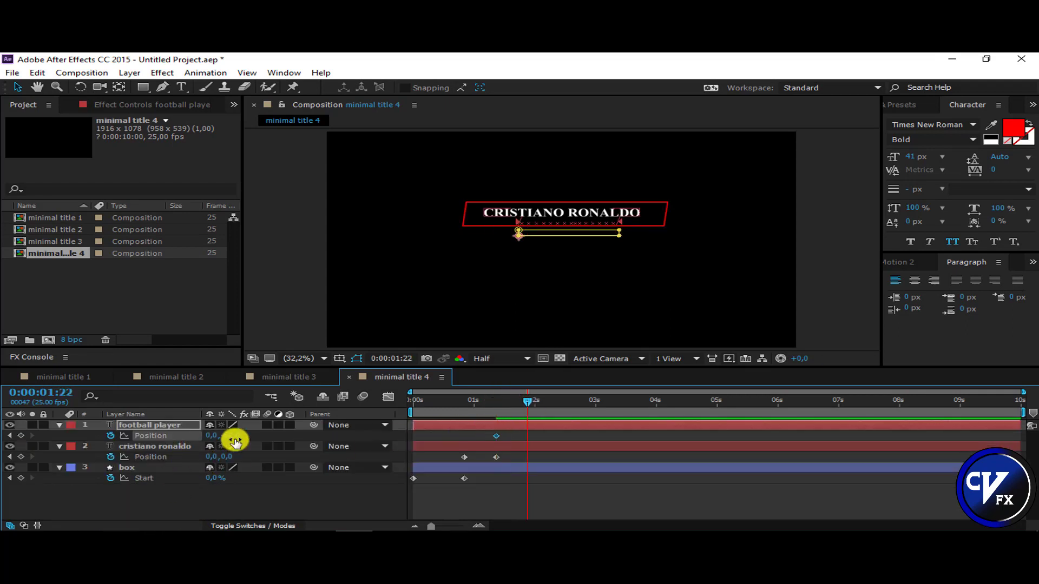
{"action": "left_click_drag", "start_coordinate": [234, 436], "coordinate": [262, 436]}
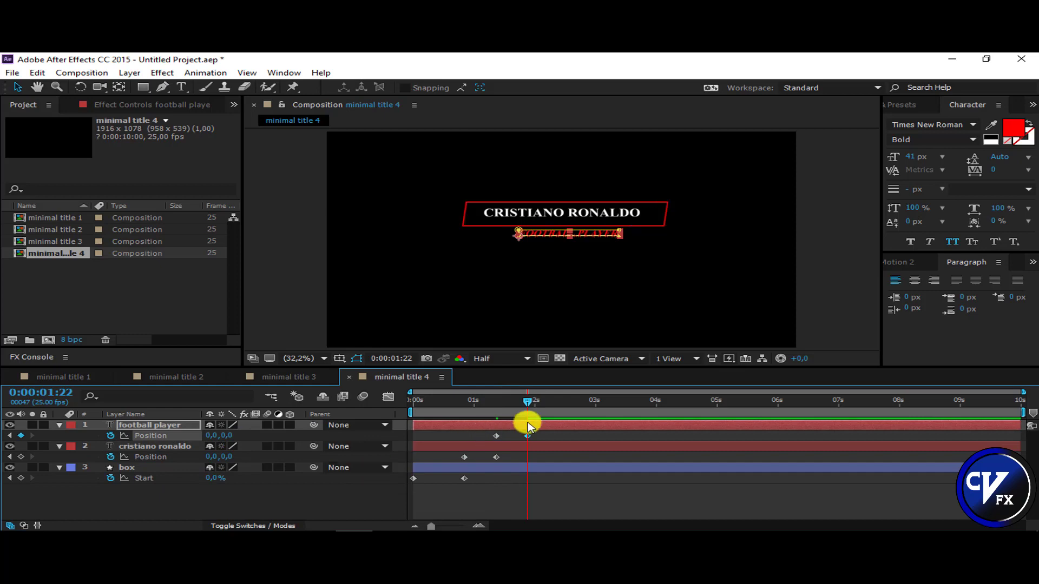
{"action": "left_click_drag", "start_coordinate": [539, 430], "coordinate": [408, 502]}
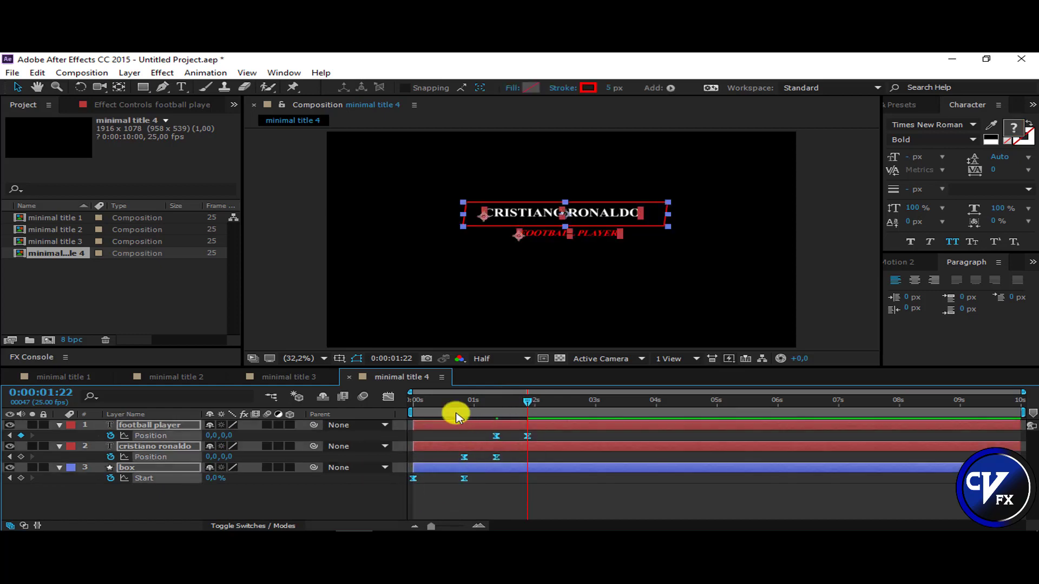
{"action": "left_click_drag", "start_coordinate": [455, 414], "coordinate": [359, 411]}
{"action": "left_click", "coordinate": [290, 493]}
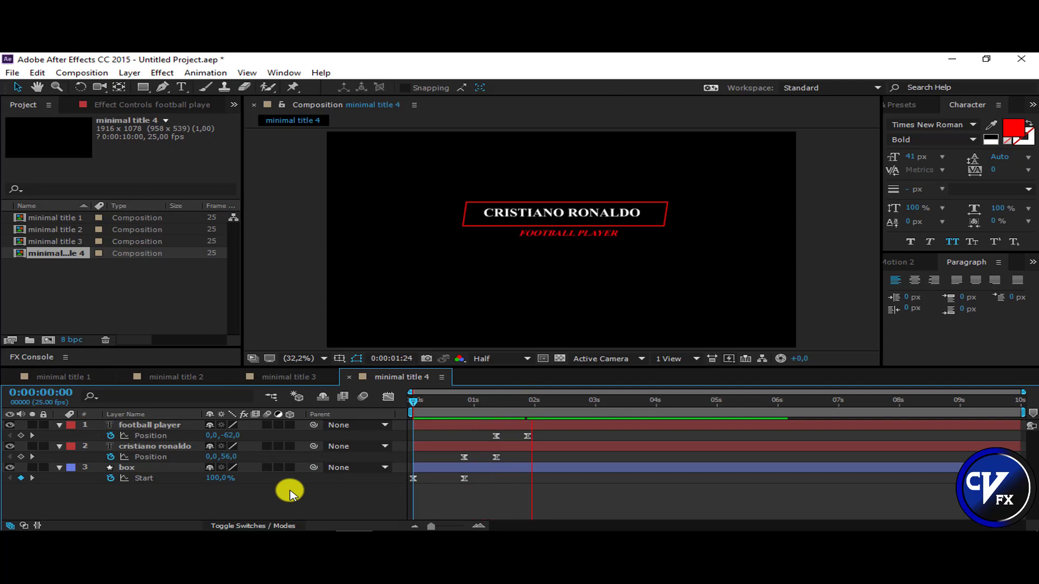
Step: Keyframe the outro: subtitle Position slides right to 432, title Position slides left to -678
{"action": "left_click", "coordinate": [642, 401]}
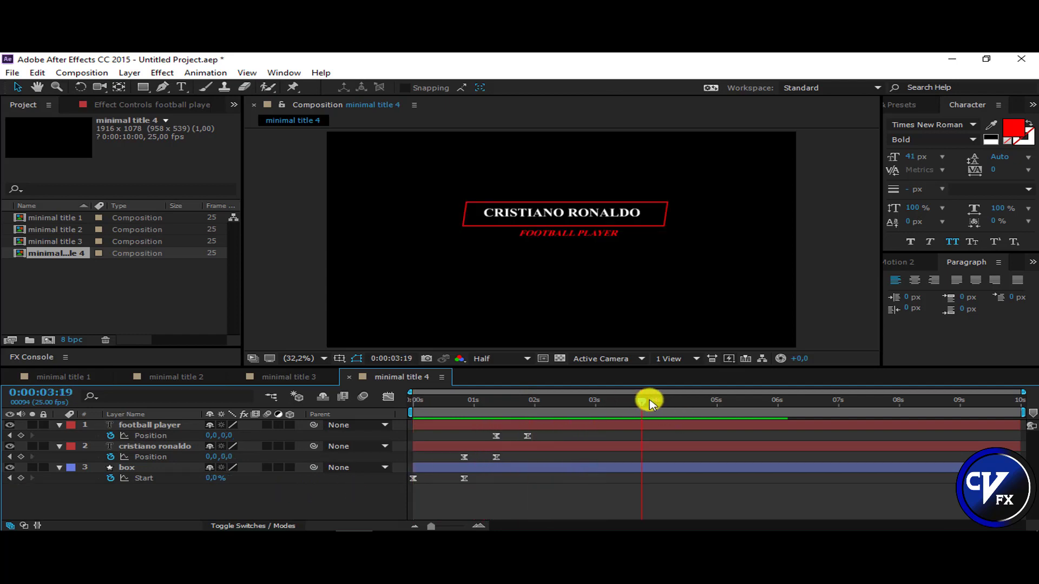
{"action": "left_click", "coordinate": [20, 436]}
{"action": "left_click_drag", "start_coordinate": [646, 406], "coordinate": [667, 408]}
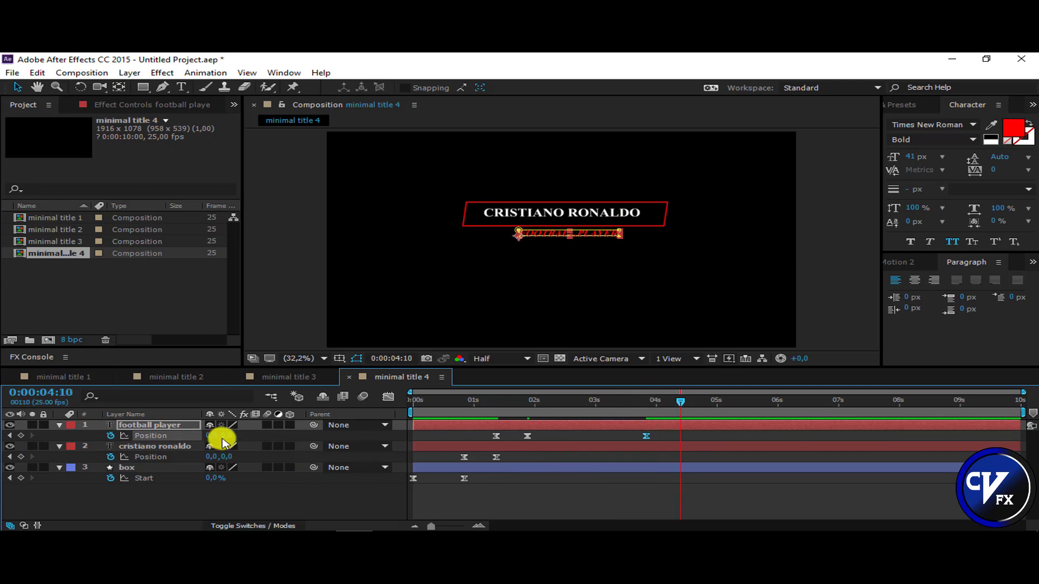
{"action": "left_click_drag", "start_coordinate": [214, 436], "coordinate": [536, 439]}
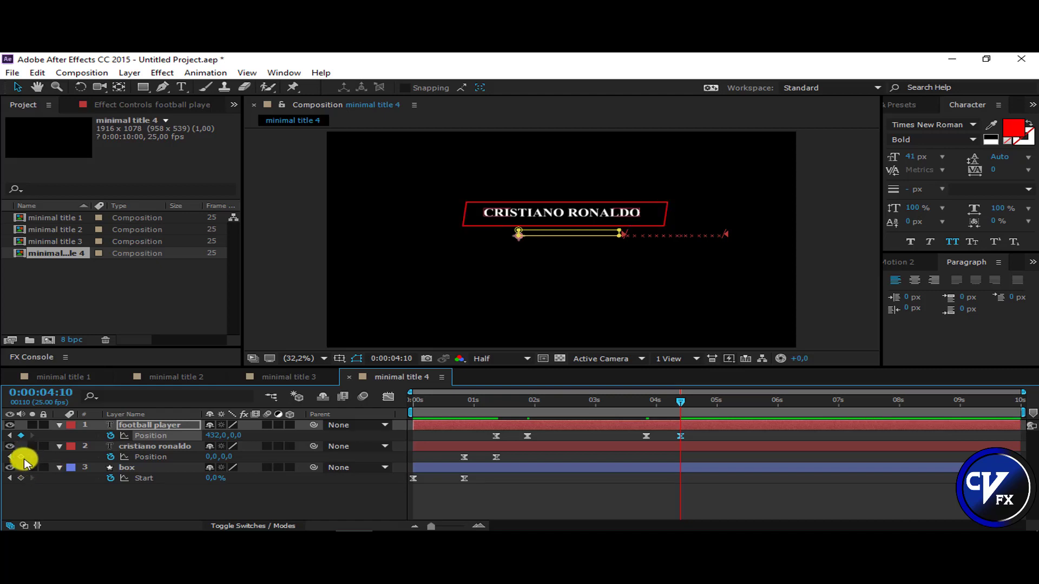
{"action": "left_click", "coordinate": [21, 457]}
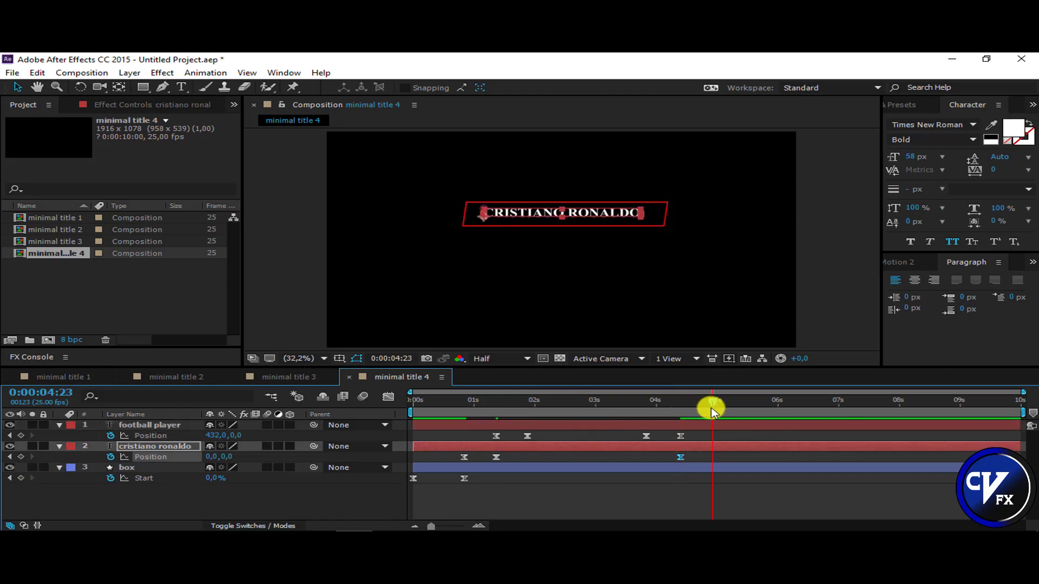
{"action": "mouse_move", "coordinate": [211, 459]}
{"action": "left_mouse_down"}
{"action": "mouse_move", "coordinate": [250, 477]}
{"action": "mouse_move", "coordinate": [142, 459]}
{"action": "left_mouse_up"}
Step: Return the box Trim Paths Start to 100% at 5:11 and end the work area there
{"action": "left_click", "coordinate": [21, 478]}
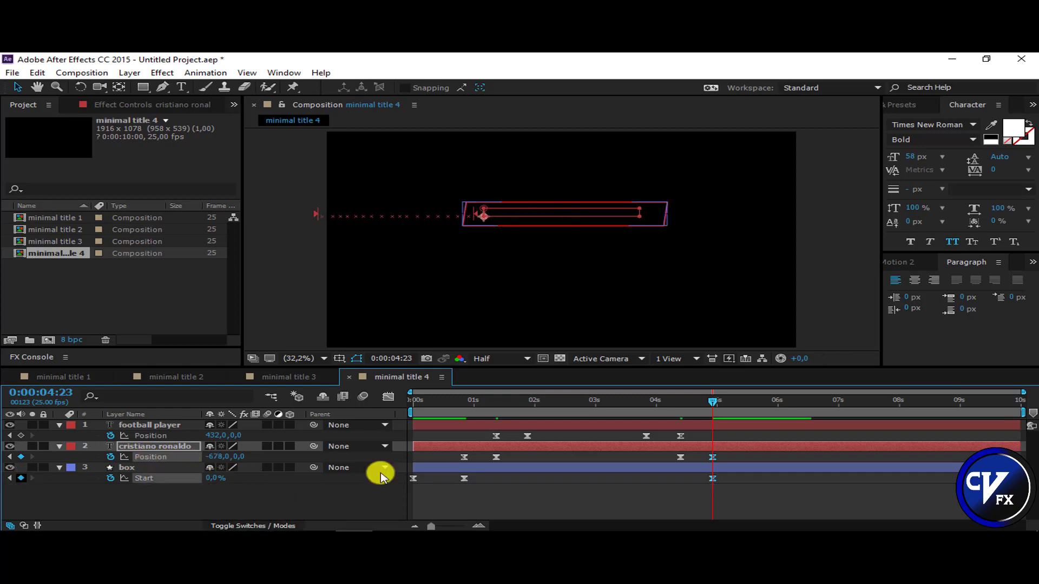
{"action": "left_click_drag", "start_coordinate": [713, 401], "coordinate": [726, 404]}
{"action": "left_click", "coordinate": [745, 412]}
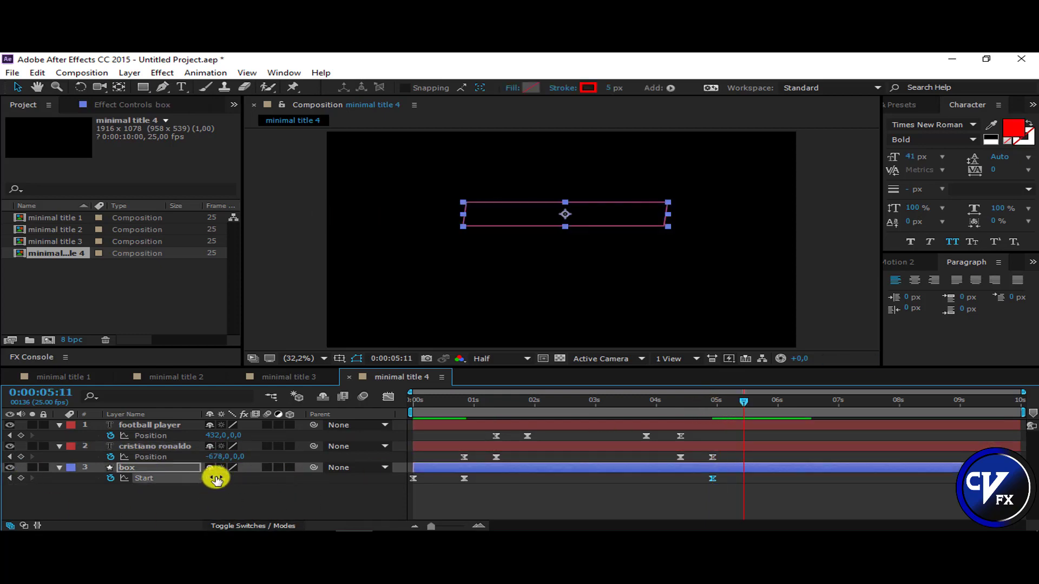
{"action": "left_click_drag", "start_coordinate": [216, 479], "coordinate": [429, 476]}
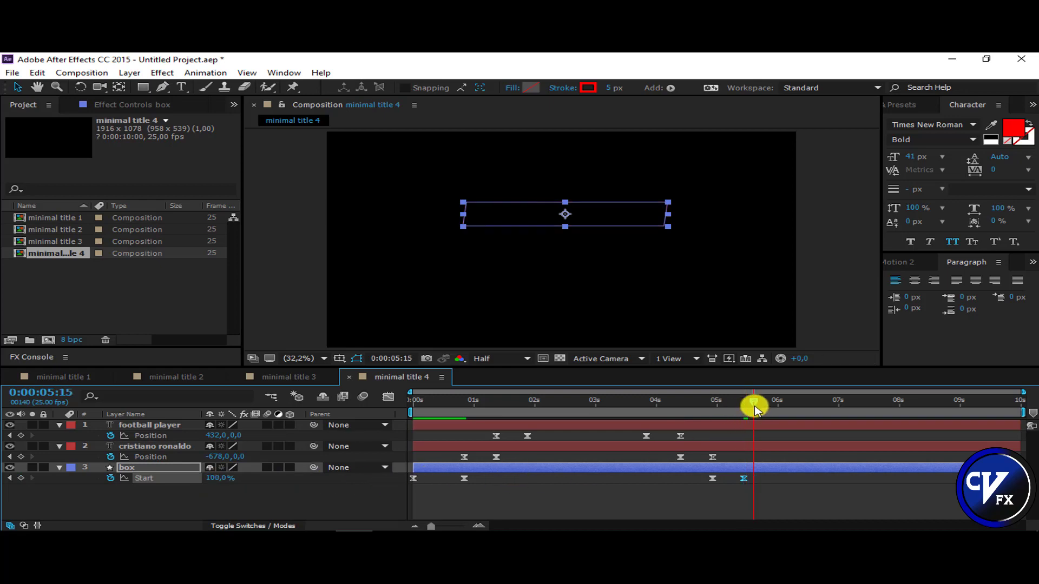
{"action": "key", "text": "n"}
Step: Enable motion blur on the layers and for the composition
{"action": "left_click_drag", "start_coordinate": [440, 408], "coordinate": [395, 408]}
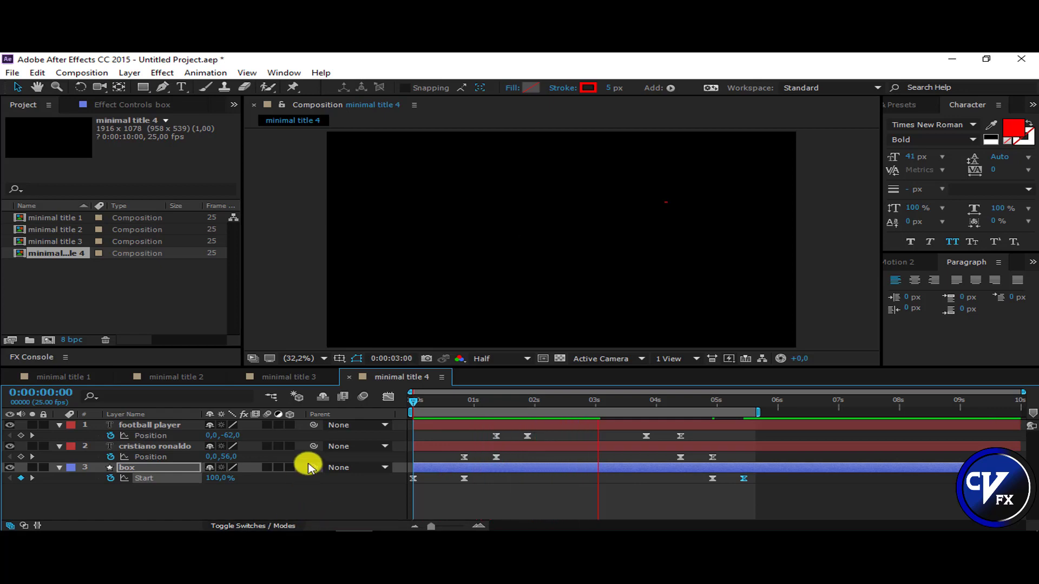
{"action": "left_click", "coordinate": [267, 425]}
{"action": "left_click", "coordinate": [362, 396]}
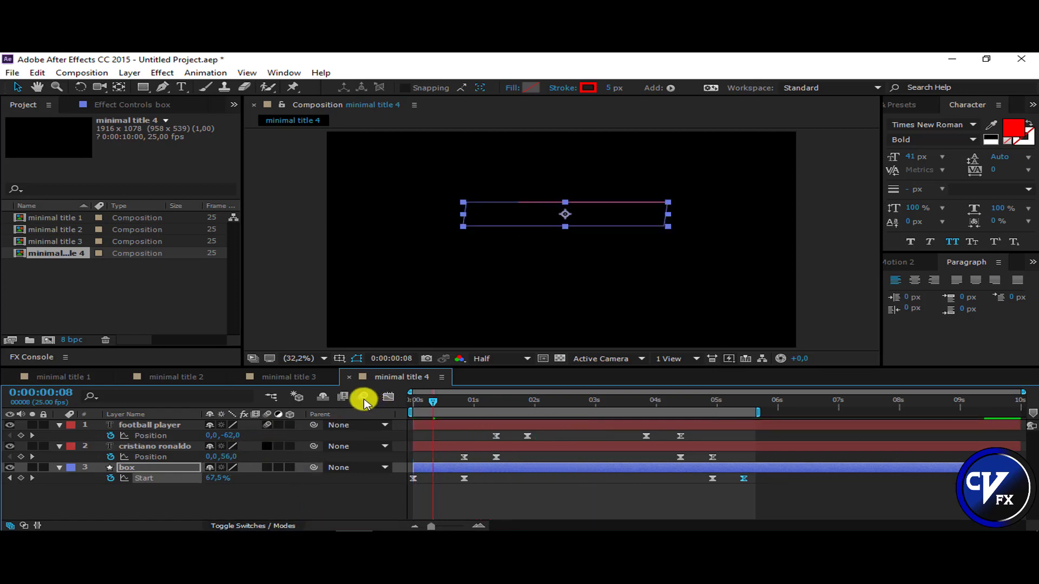
{"action": "left_click", "coordinate": [326, 490]}
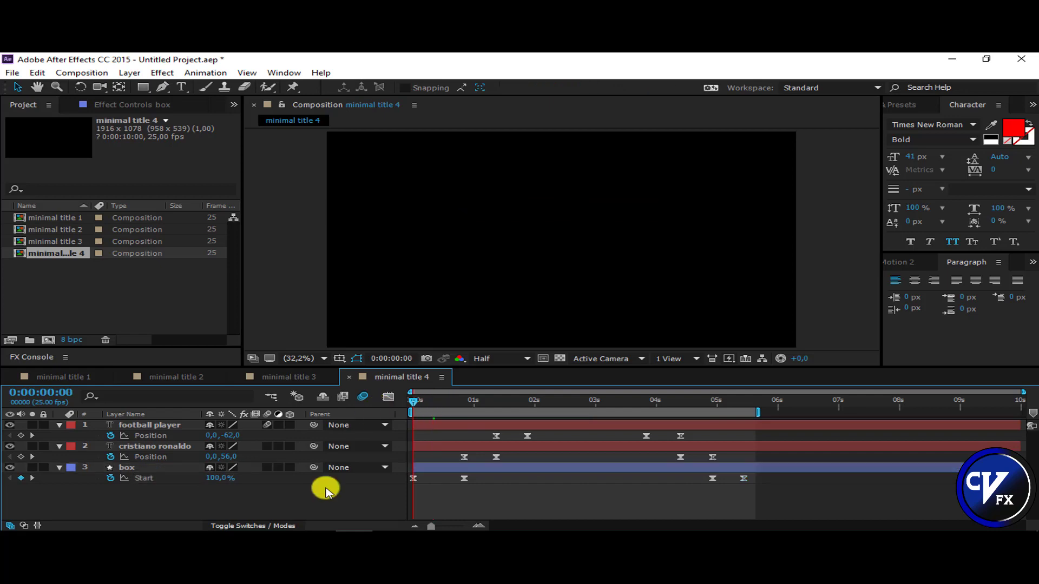
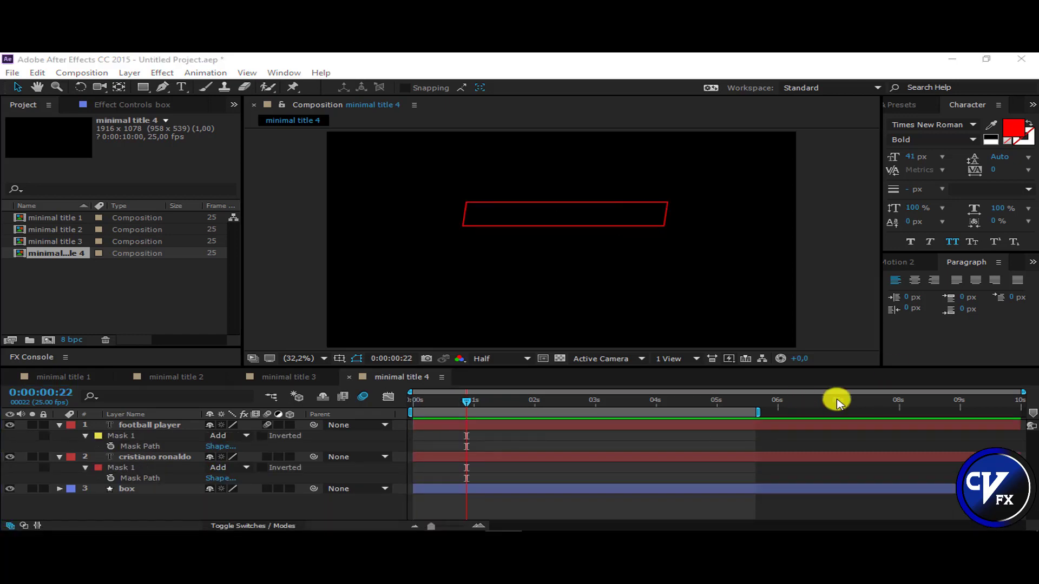
Step: Create a 1916x1078, 25 fps, 10-second composition named 'minimal title 5'
{"action": "left_click", "coordinate": [82, 73]}
{"action": "left_click", "coordinate": [86, 84]}
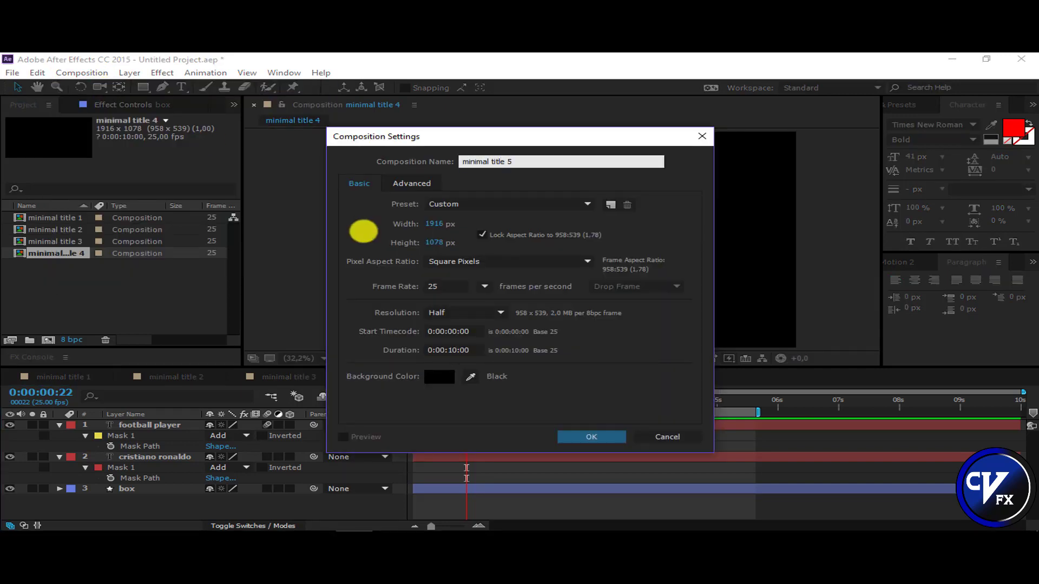
{"action": "key", "text": "Return"}
{"action": "left_click", "coordinate": [163, 87]}
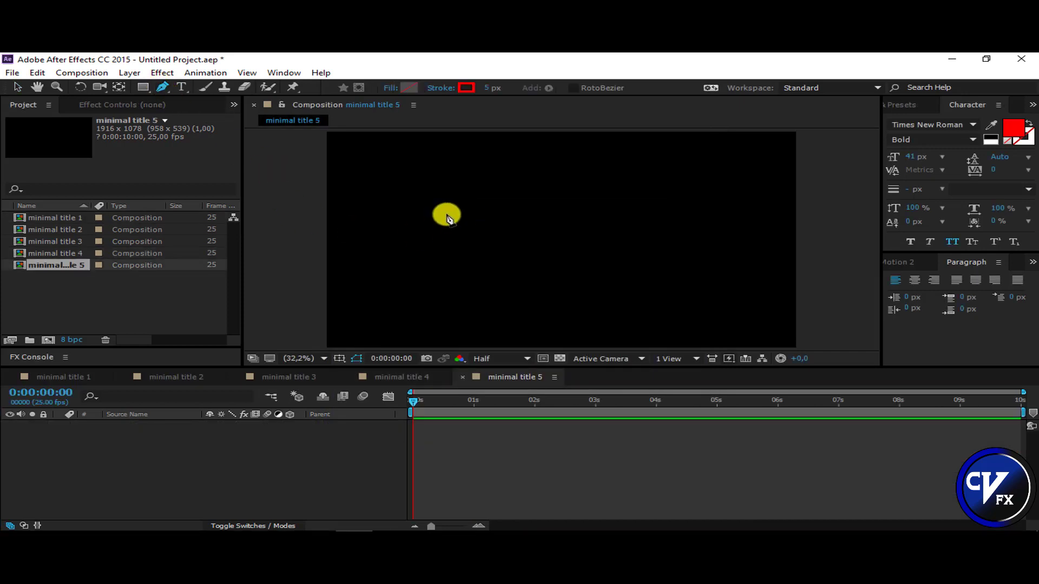
Step: Draw a horizontal two-point red line with the Pen tool and name its layer 'line'
{"action": "left_click", "coordinate": [446, 213]}
{"action": "left_click", "coordinate": [633, 213]}
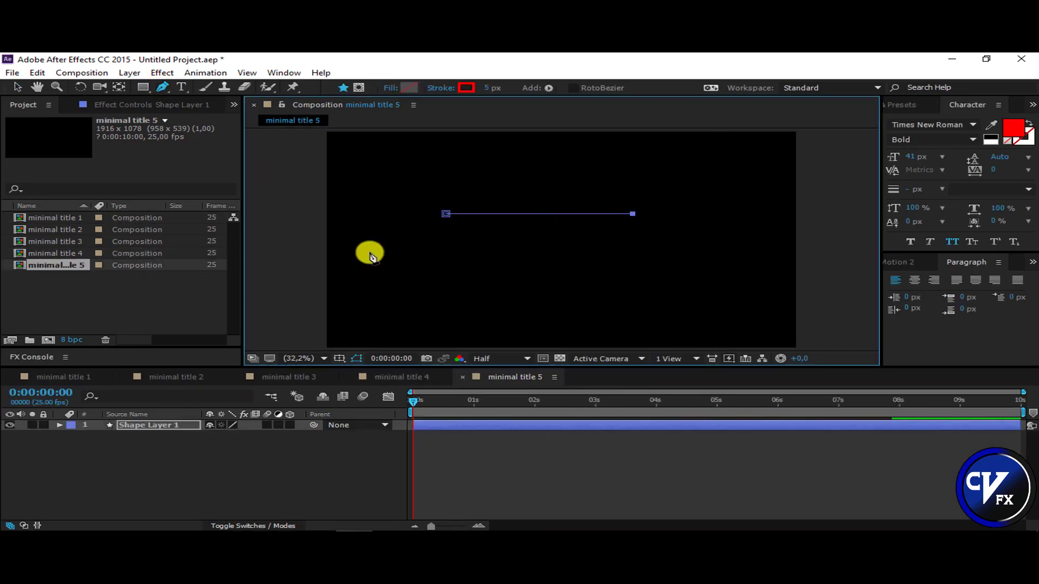
{"action": "left_click", "coordinate": [18, 86]}
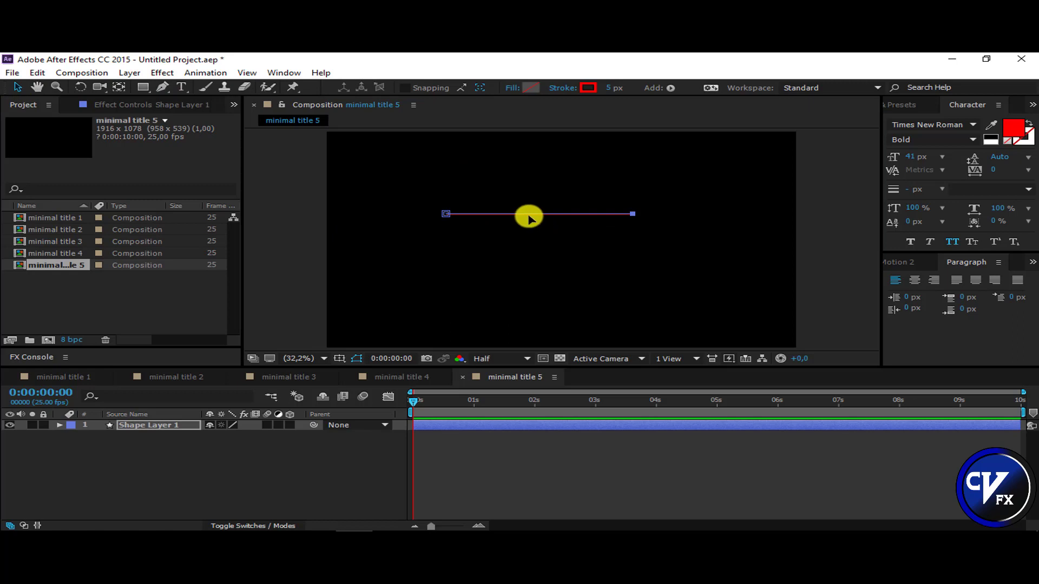
{"action": "left_click_drag", "start_coordinate": [530, 217], "coordinate": [554, 218]}
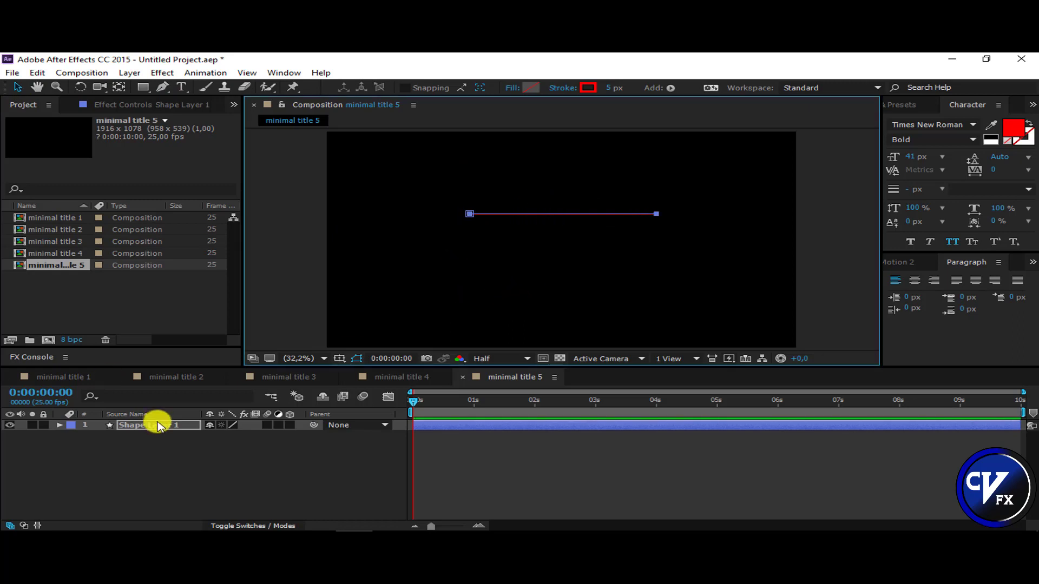
{"action": "left_click", "coordinate": [156, 427]}
{"action": "type", "text": "line"}
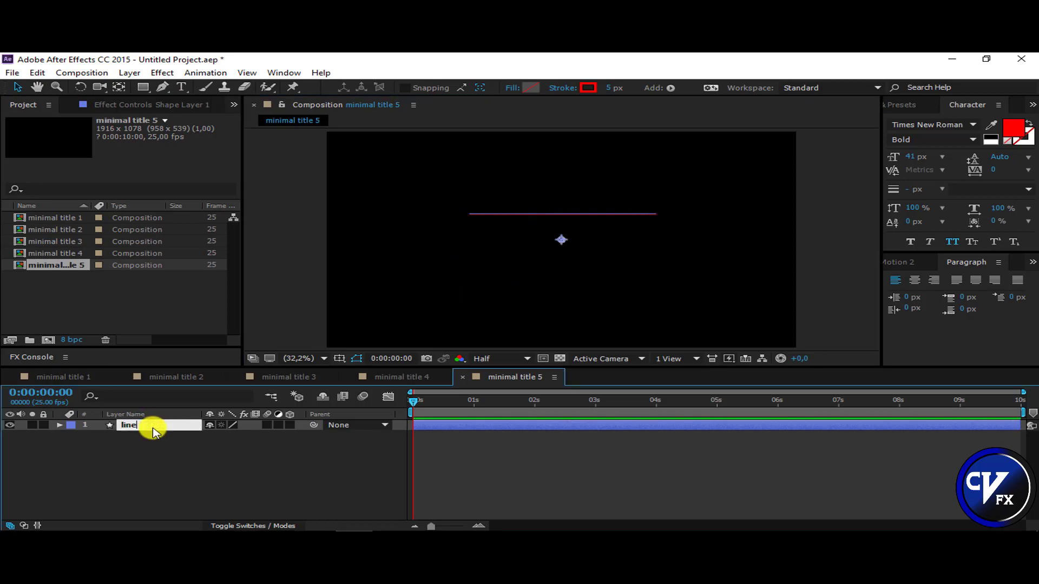
{"action": "key", "text": "Return"}
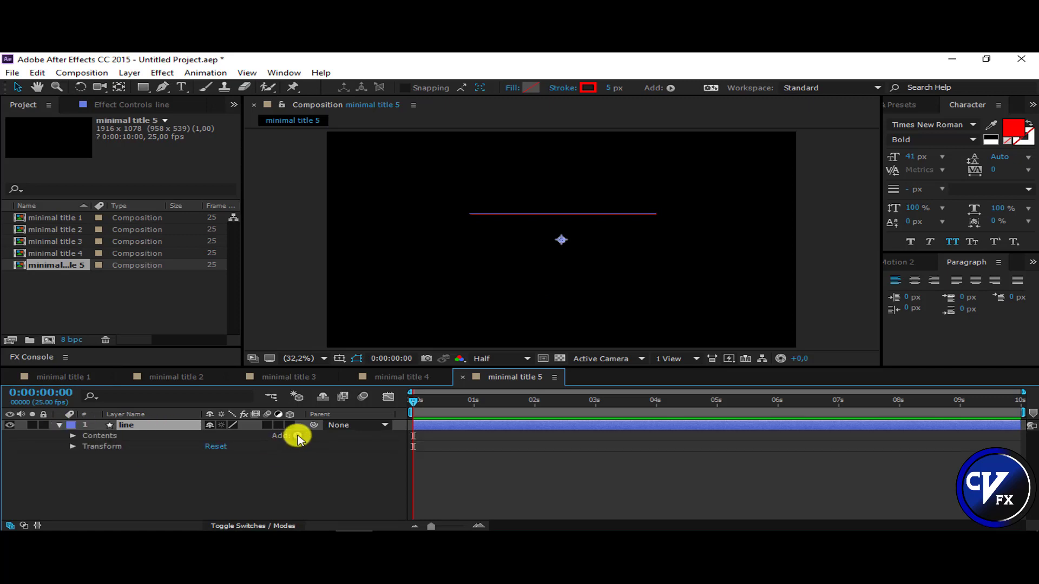
Step: Add Trim Paths to the line and keyframe its End at 100% at 0s
{"action": "left_click", "coordinate": [297, 435]}
{"action": "left_click", "coordinate": [342, 382]}
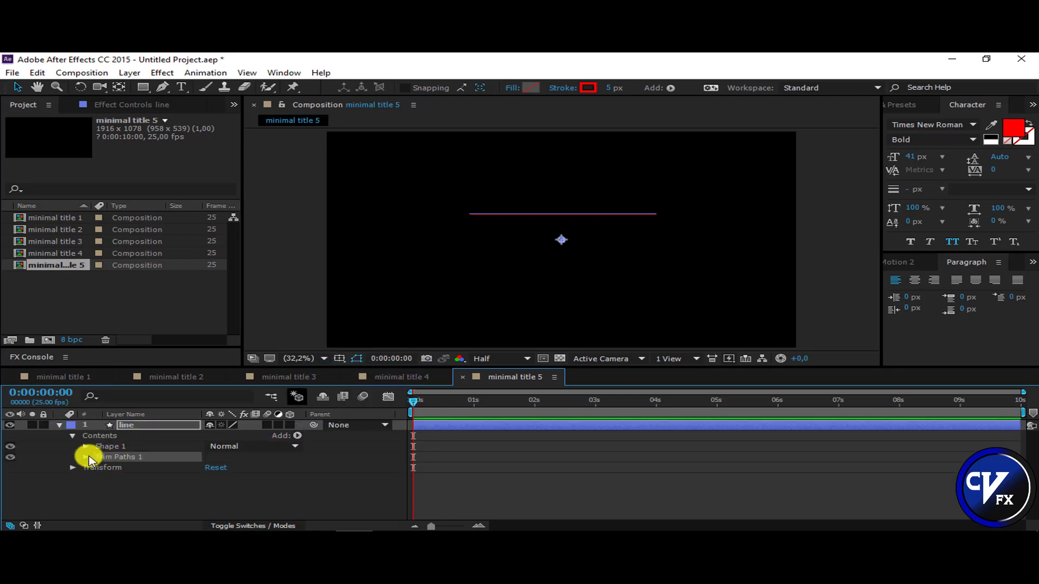
{"action": "left_click", "coordinate": [85, 457]}
{"action": "left_click_drag", "start_coordinate": [209, 478], "coordinate": [106, 479]}
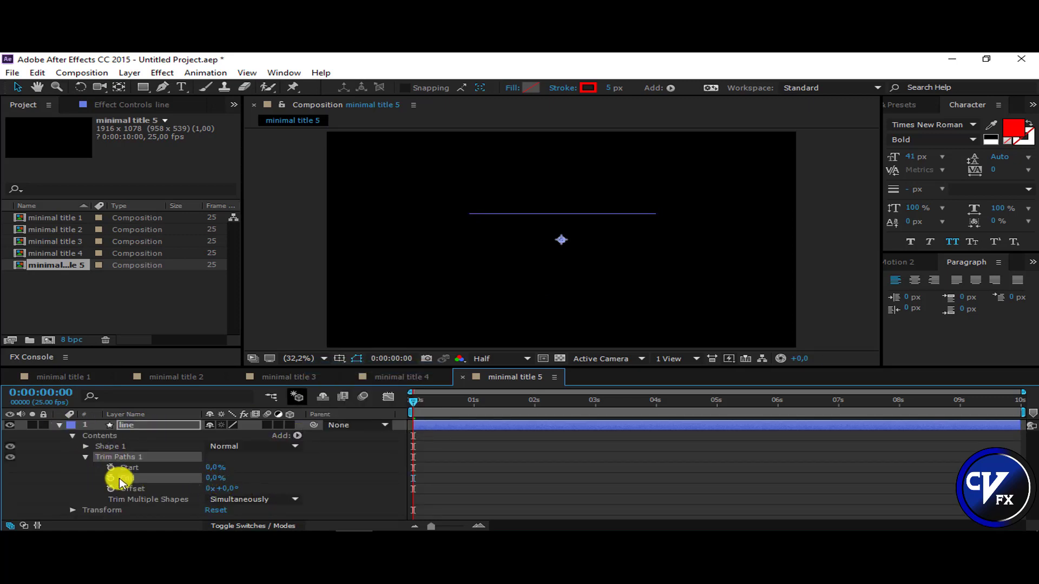
{"action": "left_click", "coordinate": [110, 478]}
{"action": "key", "text": "u"}
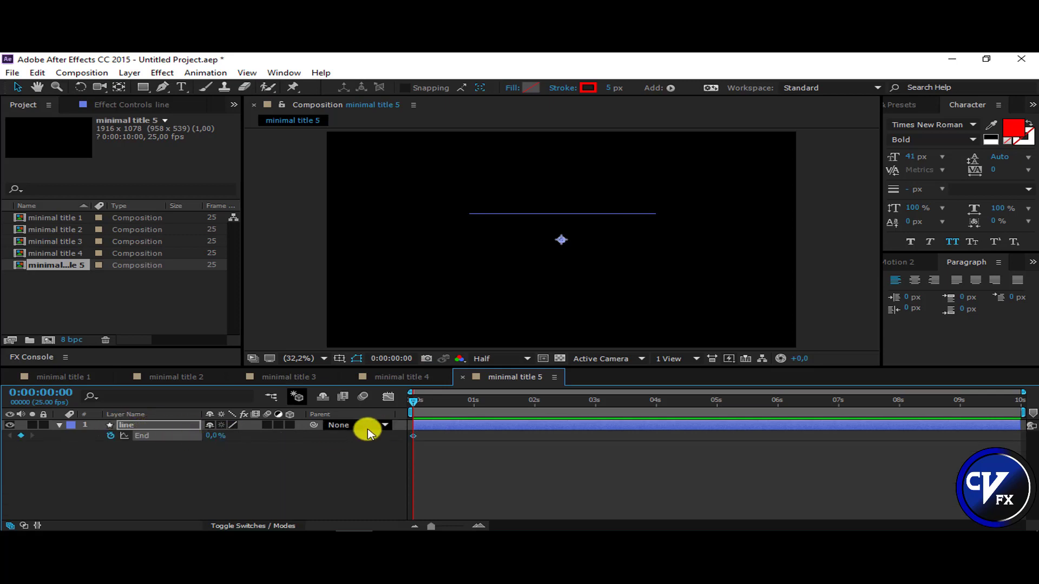
{"action": "left_click_drag", "start_coordinate": [207, 436], "coordinate": [408, 431]}
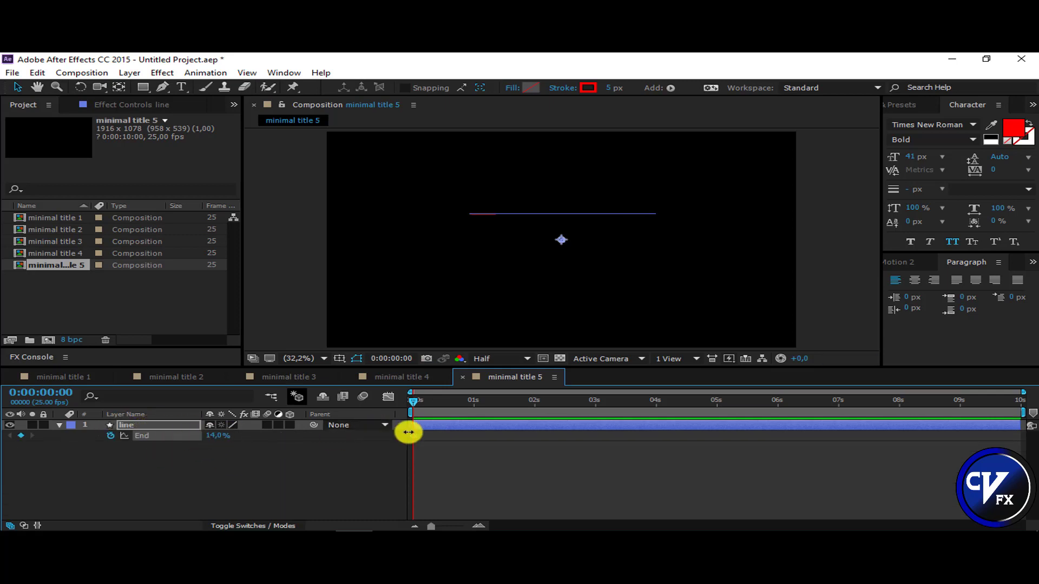
{"action": "left_click", "coordinate": [480, 259]}
{"action": "left_click", "coordinate": [181, 87]}
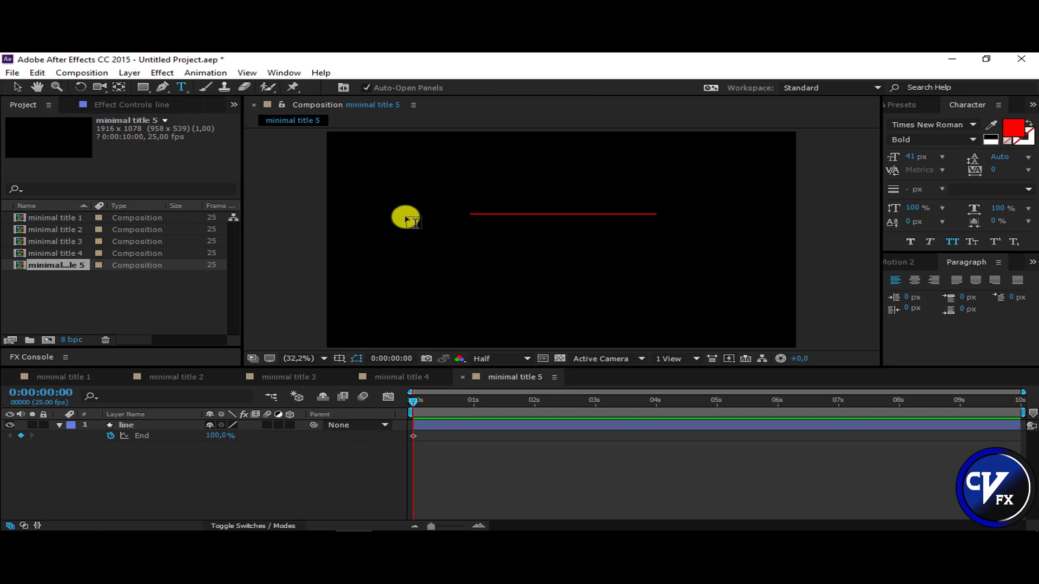
Step: Start the HARDWELL text layer, enlarging it and making it faux italic and white
{"action": "left_click", "coordinate": [473, 229]}
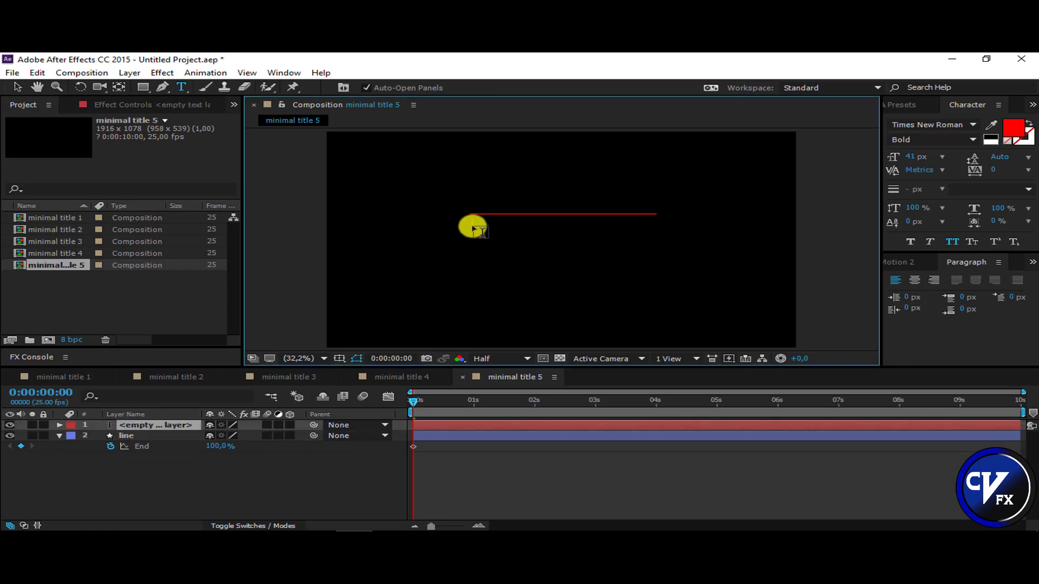
{"action": "type", "text": "har"}
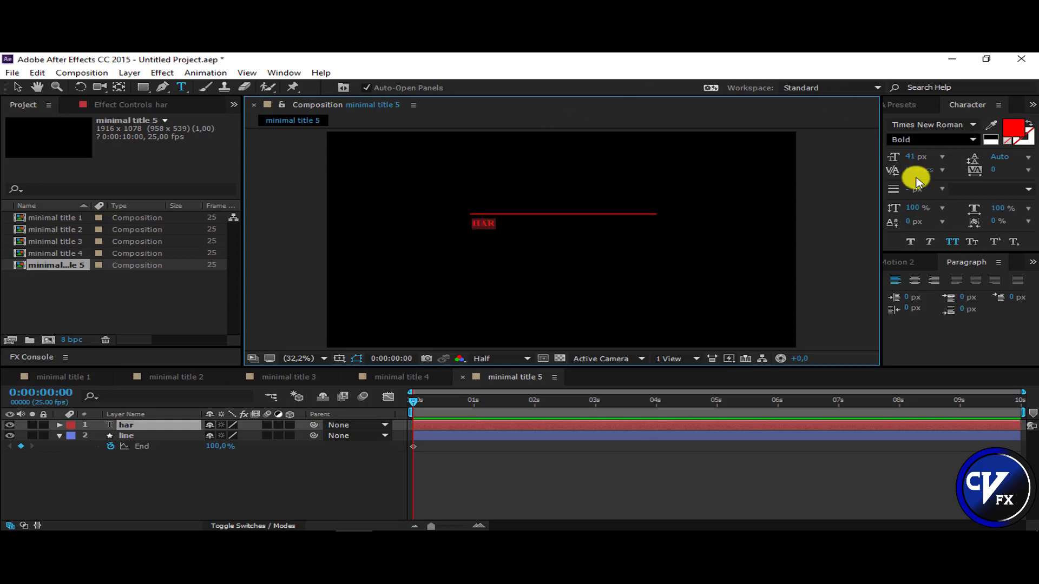
{"action": "left_click_drag", "start_coordinate": [911, 157], "coordinate": [936, 156]}
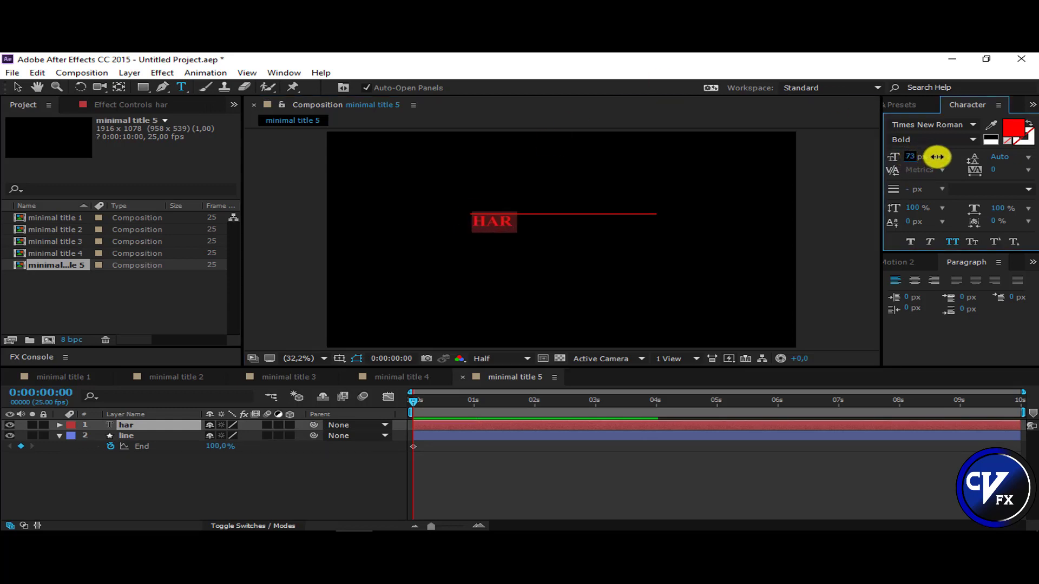
{"action": "left_click", "coordinate": [930, 242]}
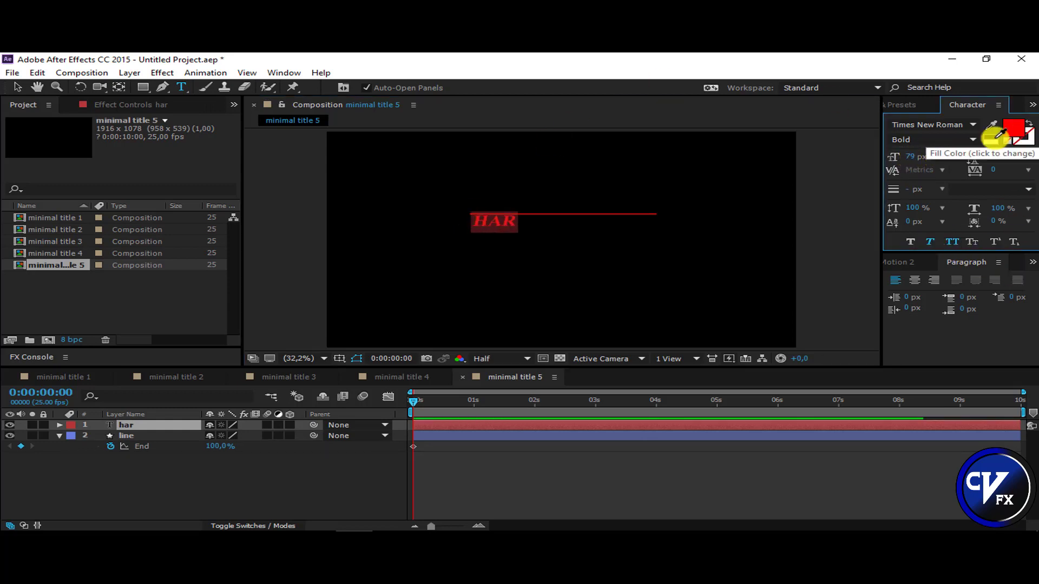
{"action": "left_click", "coordinate": [1012, 130]}
{"action": "left_click", "coordinate": [362, 307]}
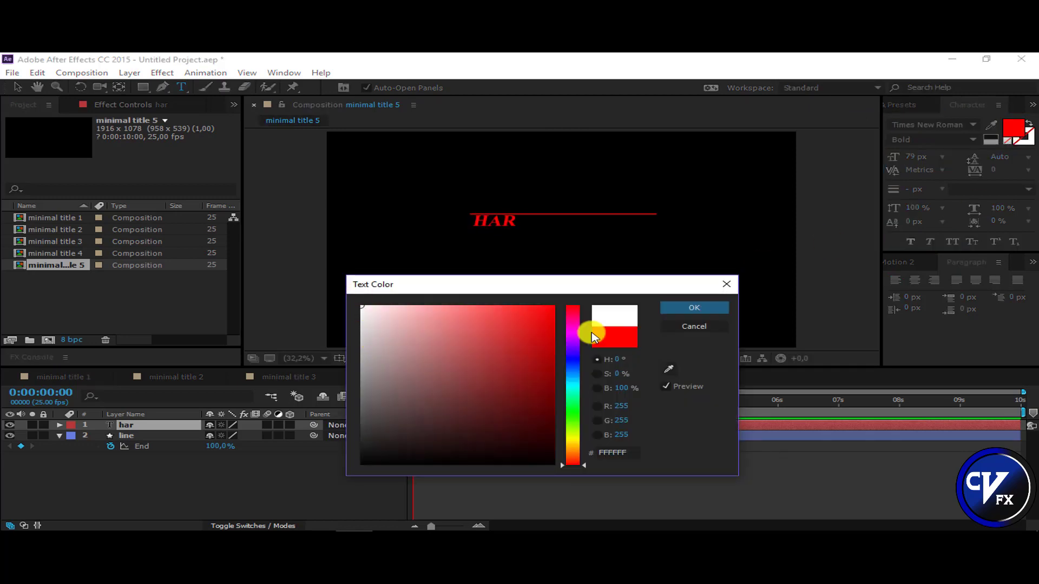
{"action": "left_click", "coordinate": [693, 307]}
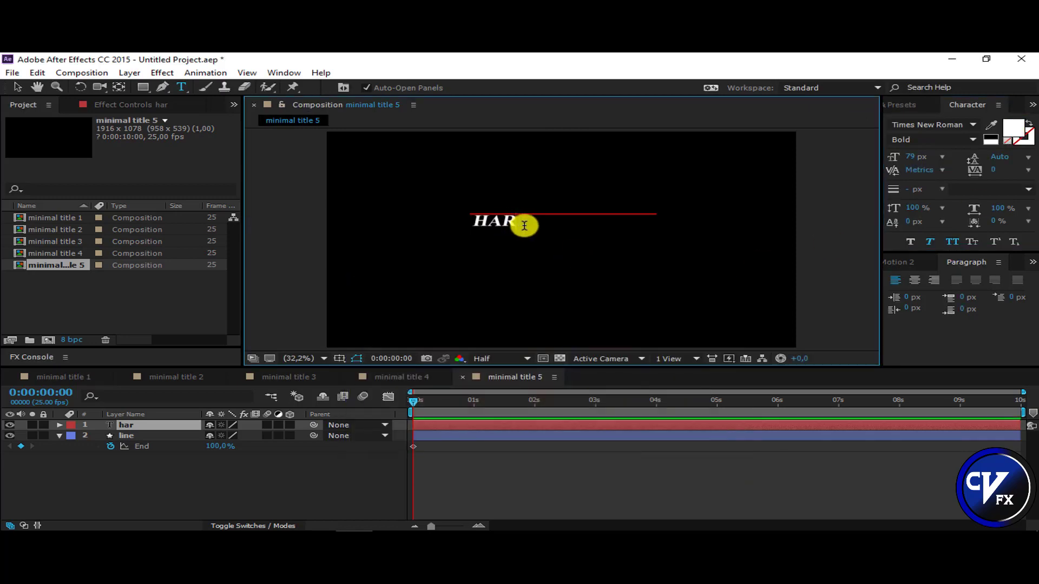
Step: Finish HARDWELL at 121 px, centre its anchor point and place it beneath the red line
{"action": "type", "text": "ell"}
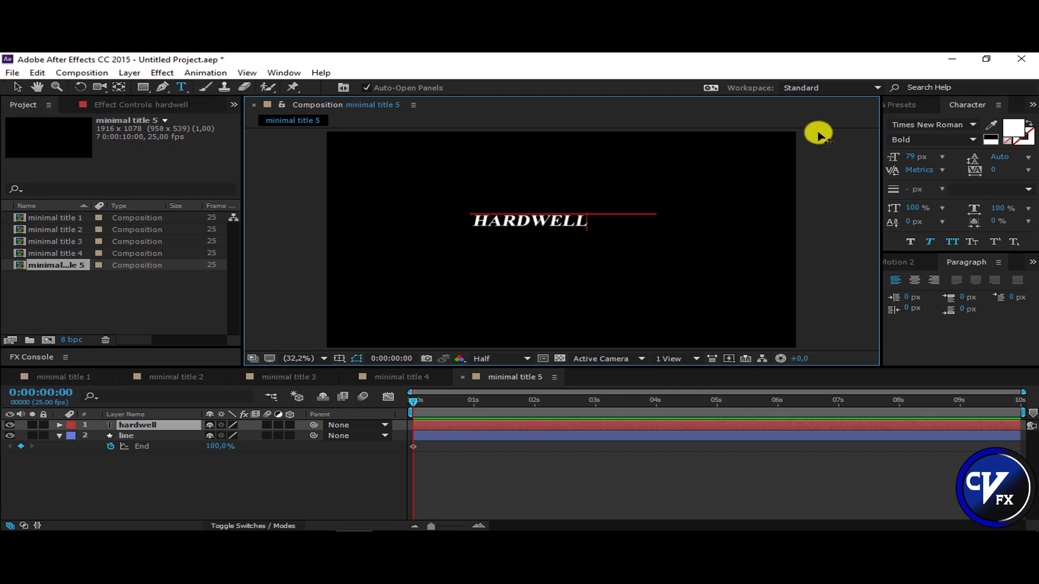
{"action": "mouse_move", "coordinate": [910, 157]}
{"action": "left_mouse_down"}
{"action": "mouse_move", "coordinate": [952, 158]}
{"action": "mouse_move", "coordinate": [968, 173]}
{"action": "left_mouse_up"}
{"action": "left_click", "coordinate": [371, 395]}
{"action": "left_click", "coordinate": [909, 262]}
{"action": "left_click", "coordinate": [993, 321]}
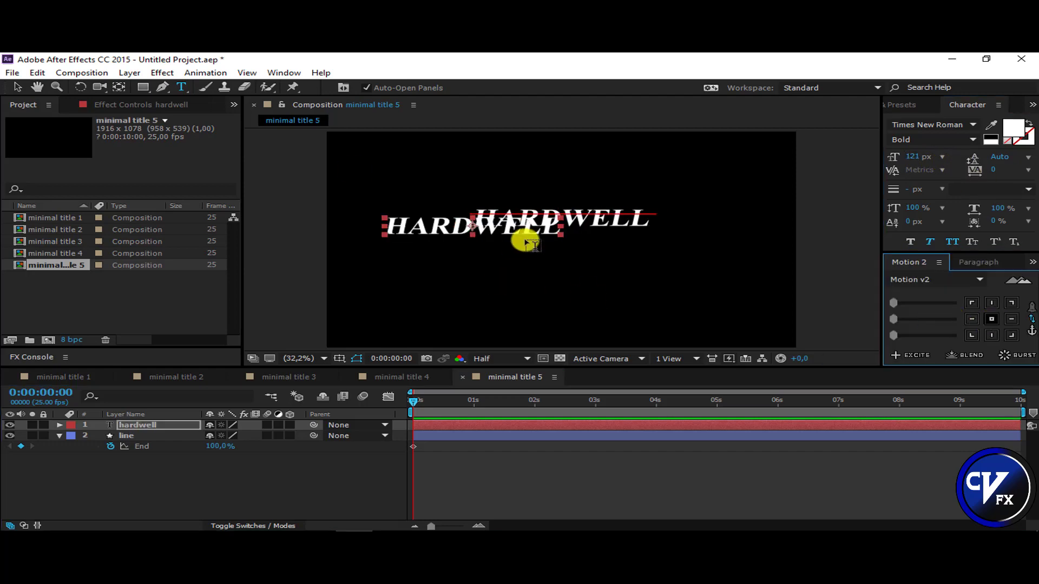
{"action": "left_click", "coordinate": [16, 85]}
{"action": "left_click_drag", "start_coordinate": [495, 221], "coordinate": [532, 228]}
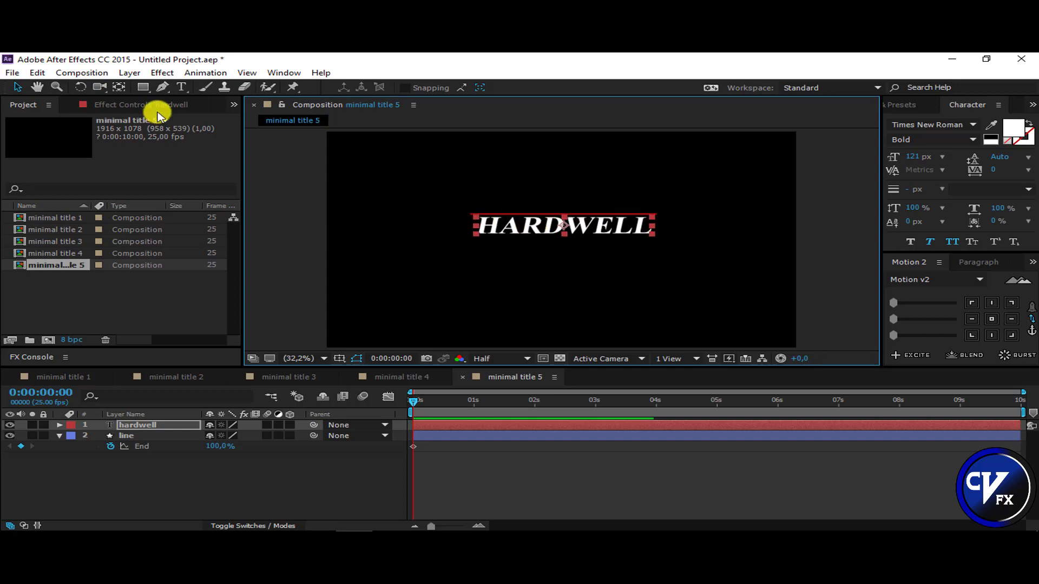
Step: Draw a pure red, stroke-free rectangle bar under HARDWELL
{"action": "left_click", "coordinate": [142, 86]}
{"action": "left_click", "coordinate": [108, 466]}
{"action": "left_click", "coordinate": [108, 466]}
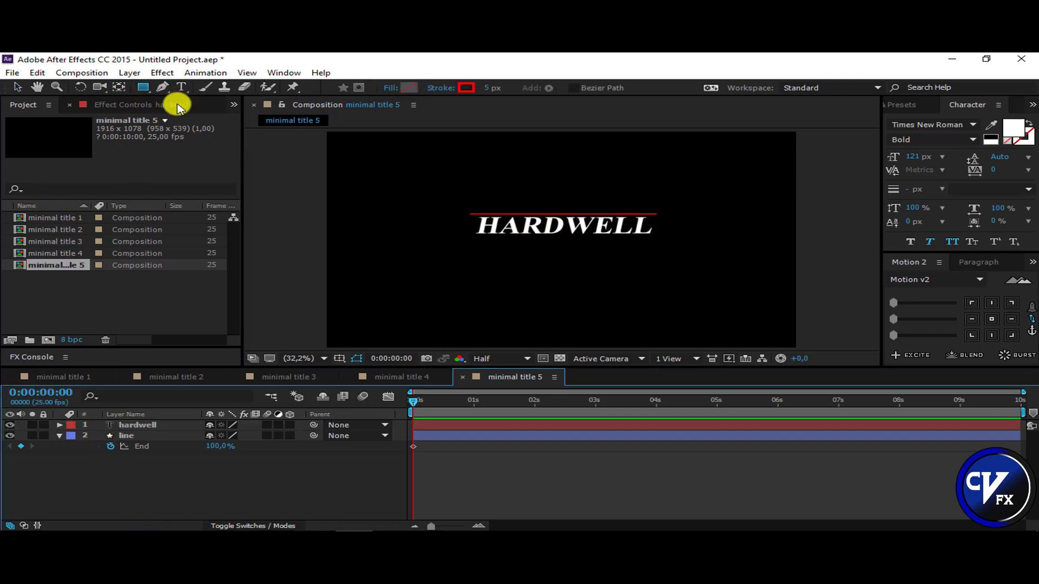
{"action": "left_click", "coordinate": [406, 88]}
{"action": "left_click", "coordinate": [552, 307]}
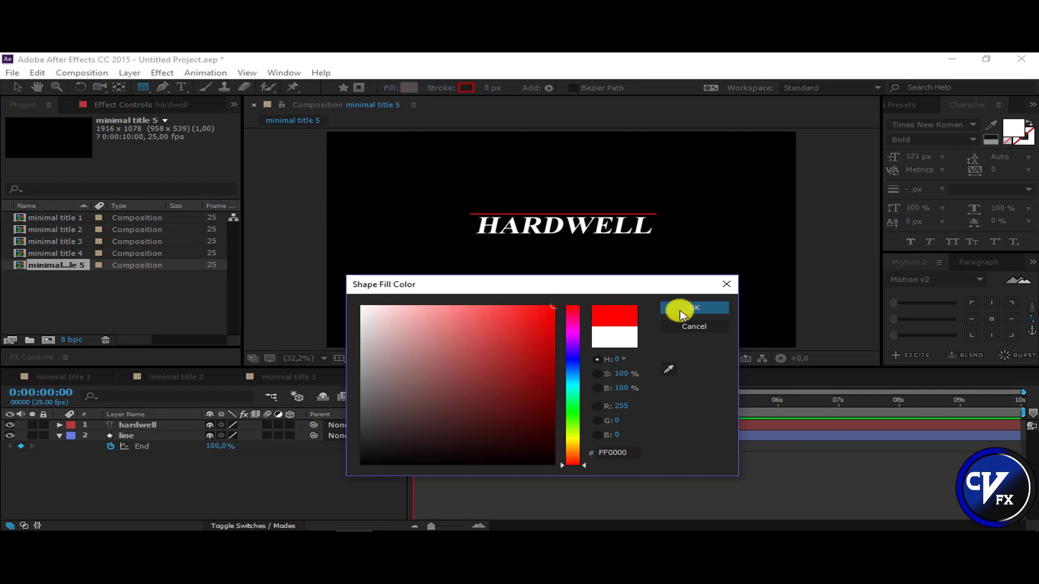
{"action": "left_click", "coordinate": [692, 309]}
{"action": "left_click", "coordinate": [442, 86]}
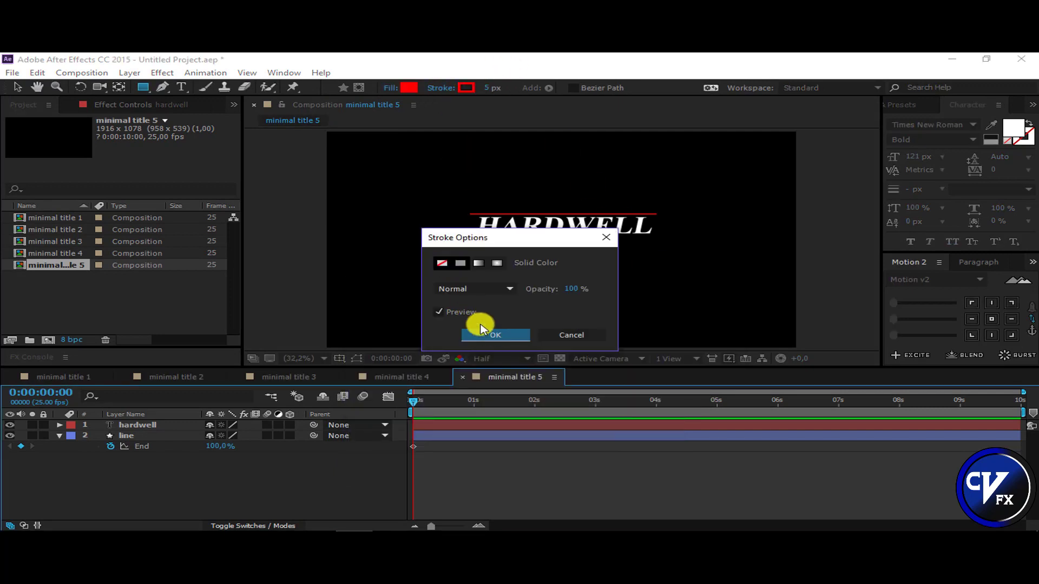
{"action": "key", "text": "Return"}
{"action": "left_click_drag", "start_coordinate": [475, 237], "coordinate": [648, 252]}
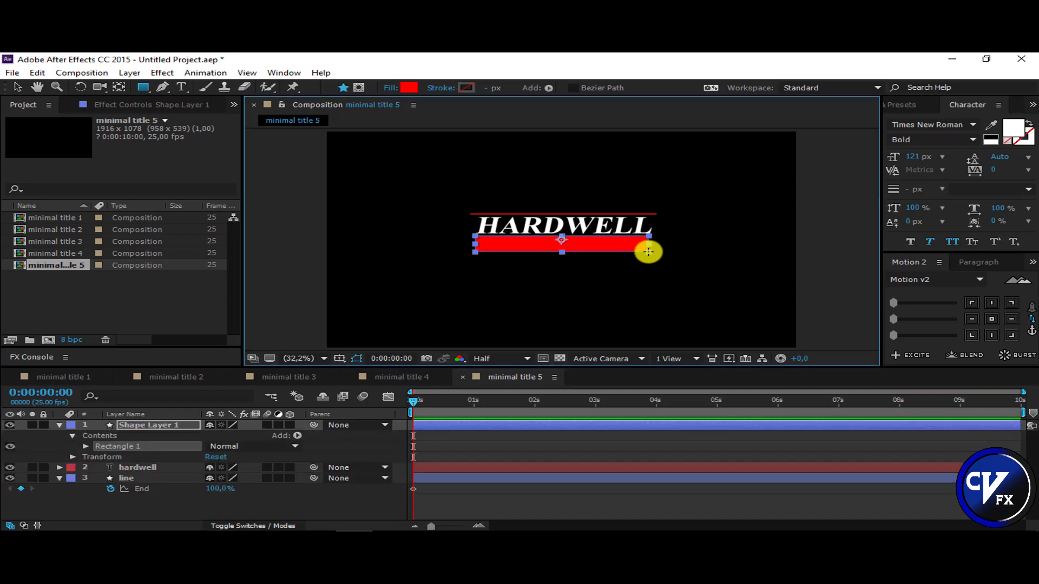
Step: Centre the bar's anchor point and give its rectangle a Skew of 7
{"action": "left_click", "coordinate": [992, 318]}
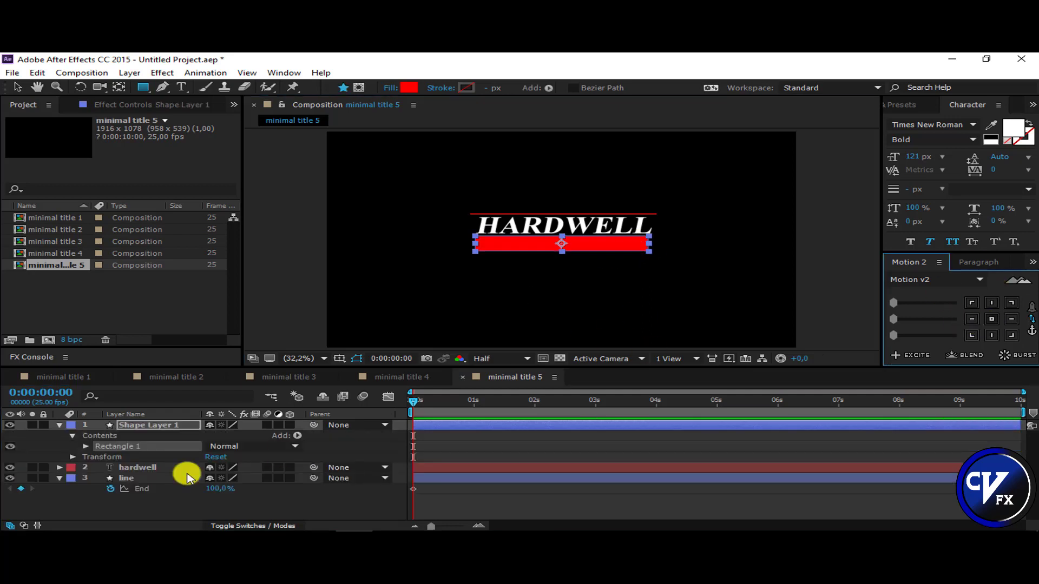
{"action": "left_click", "coordinate": [84, 447]}
{"action": "left_click", "coordinate": [97, 490]}
{"action": "scroll", "coordinate": [98, 494], "scroll_direction": "down", "scroll_amount": 3}
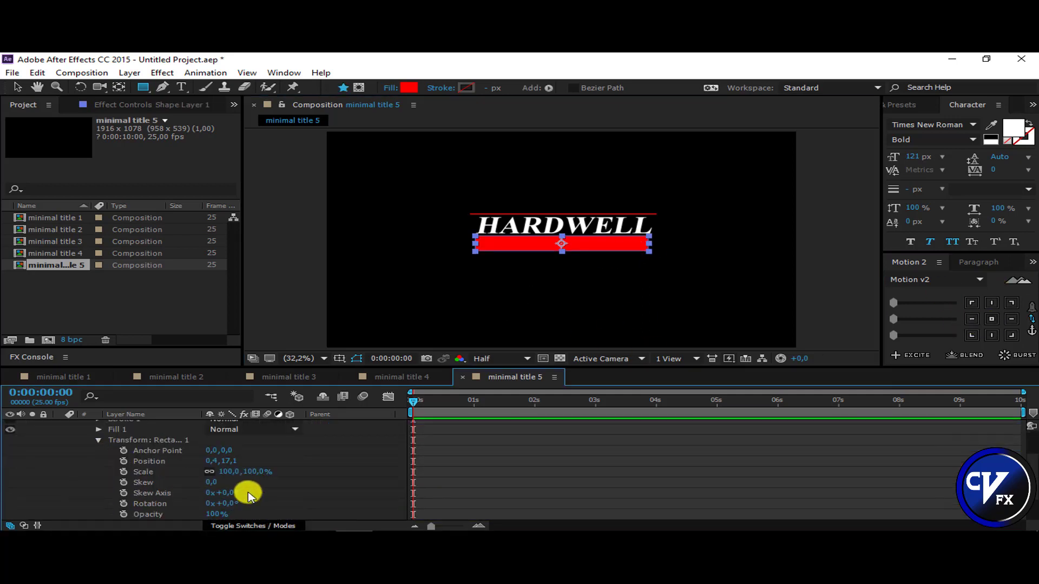
{"action": "left_click_drag", "start_coordinate": [217, 484], "coordinate": [221, 484]}
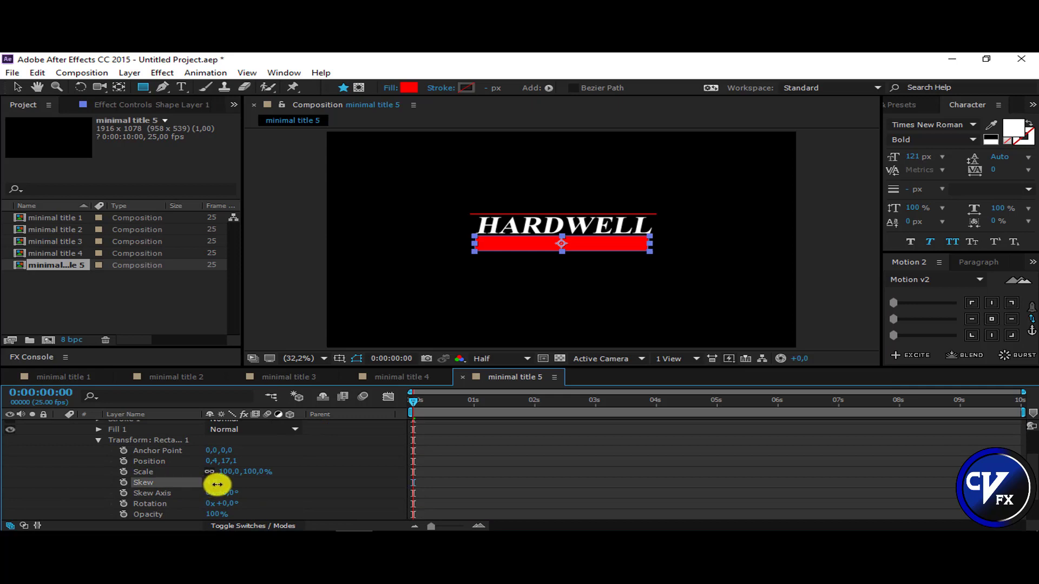
{"action": "left_click", "coordinate": [292, 318]}
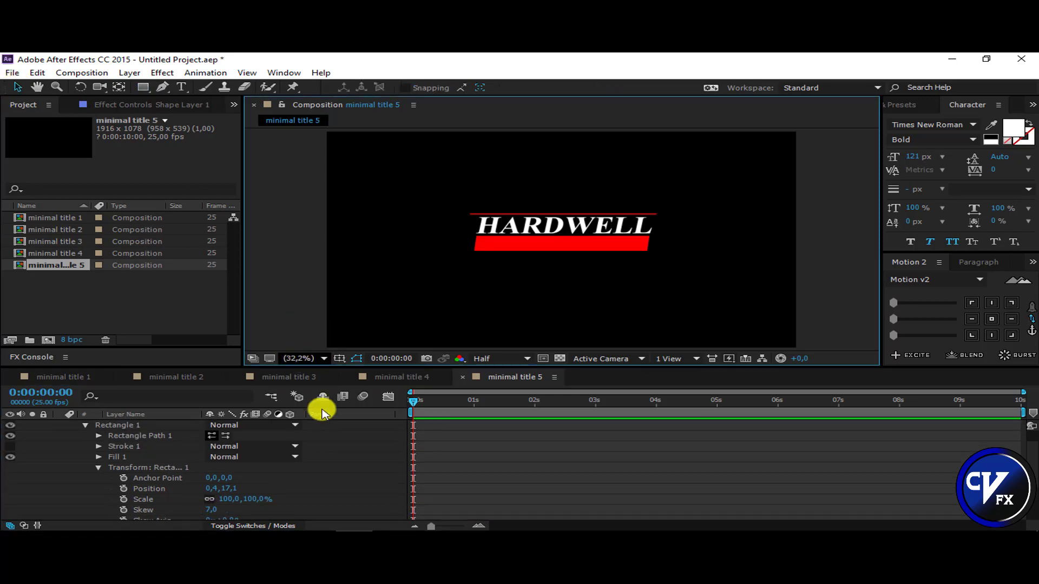
Step: Type PRODUCER centred at 89 px and position it inside the red bar
{"action": "left_click", "coordinate": [59, 425]}
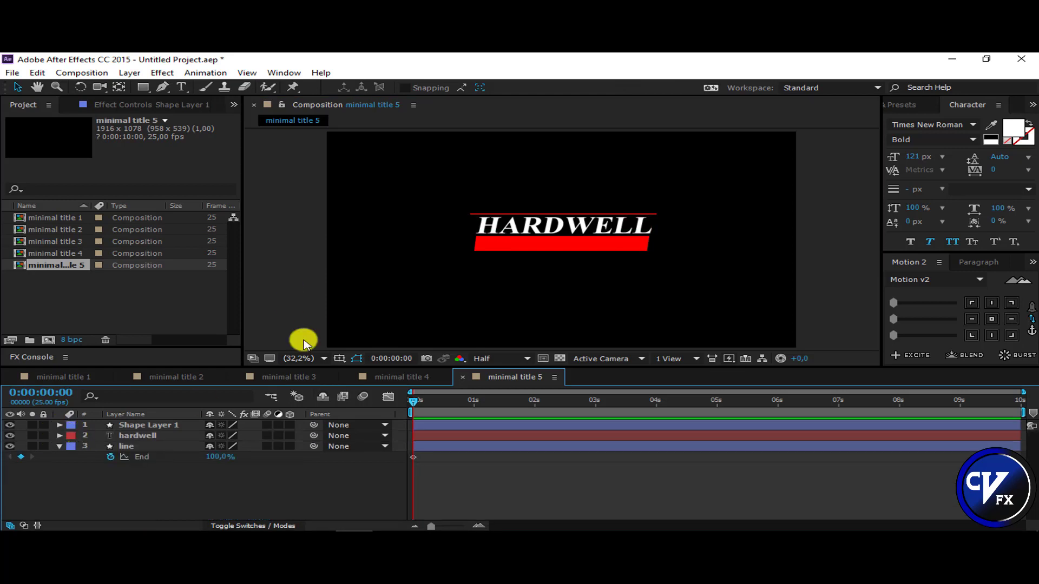
{"action": "left_click", "coordinate": [182, 87]}
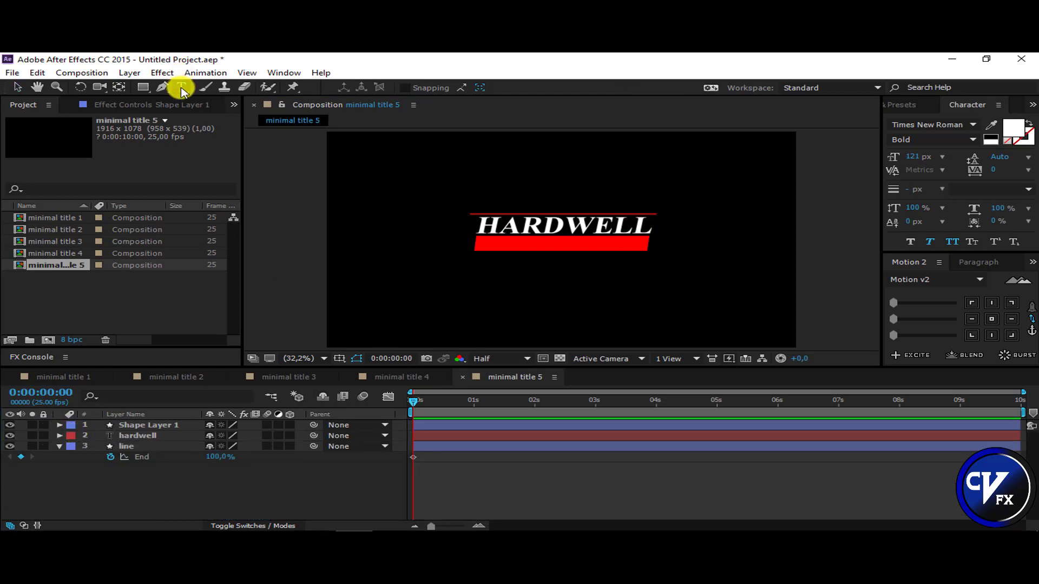
{"action": "left_click", "coordinate": [507, 248]}
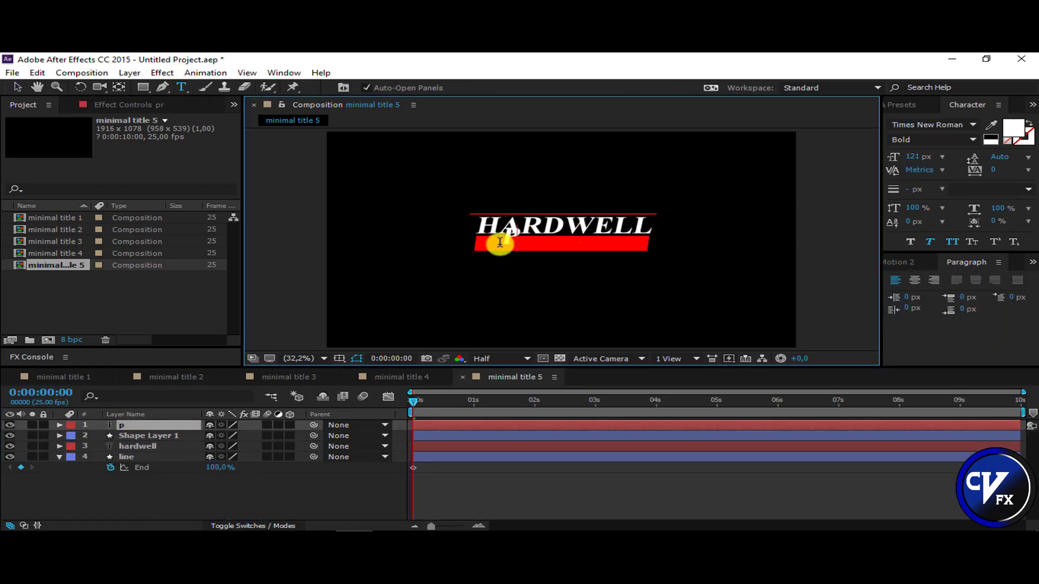
{"action": "type", "text": "cer"}
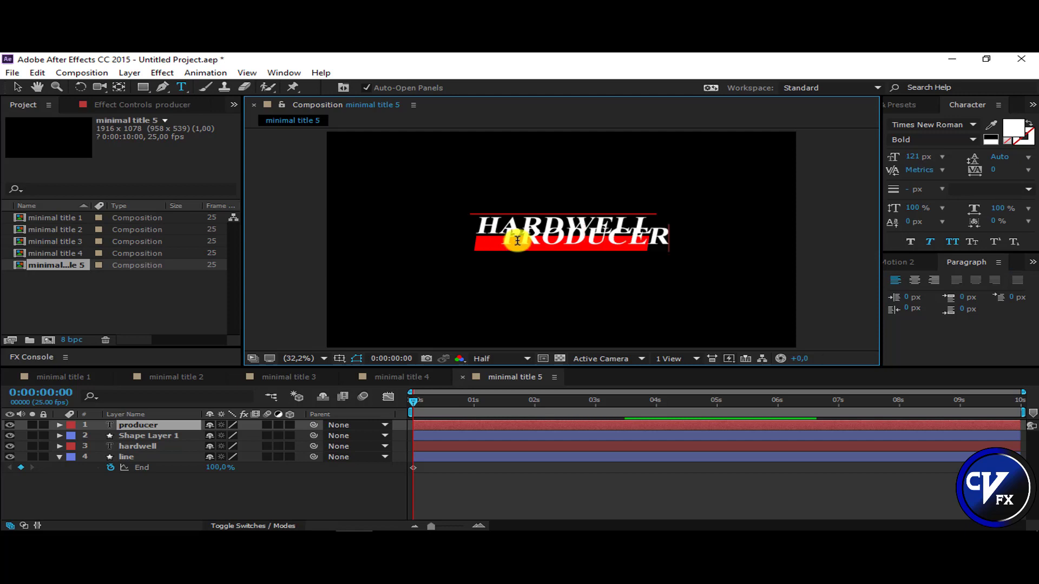
{"action": "left_click", "coordinate": [903, 262]}
{"action": "left_click", "coordinate": [992, 321]}
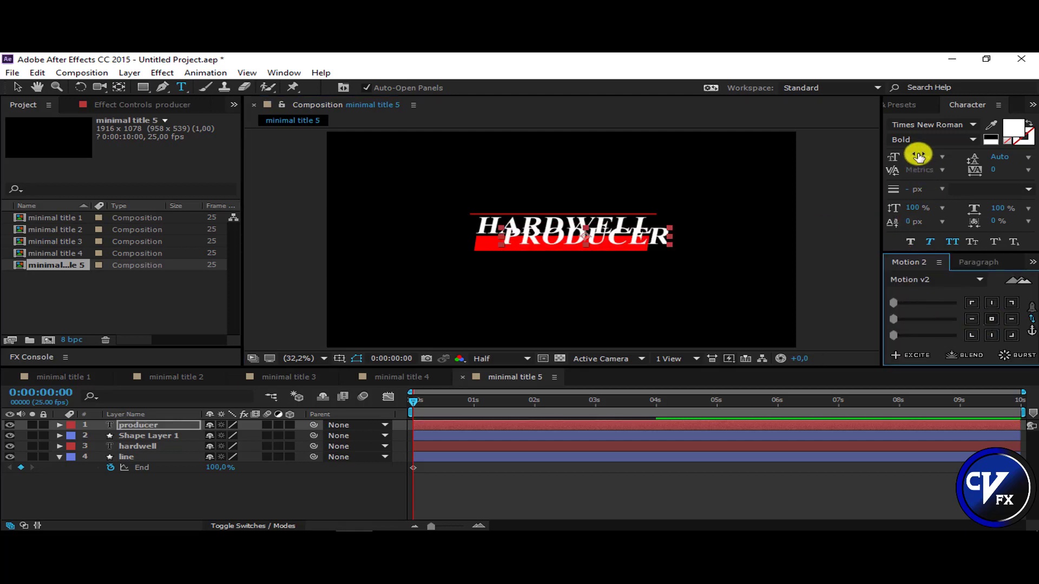
{"action": "left_click_drag", "start_coordinate": [909, 158], "coordinate": [900, 163]}
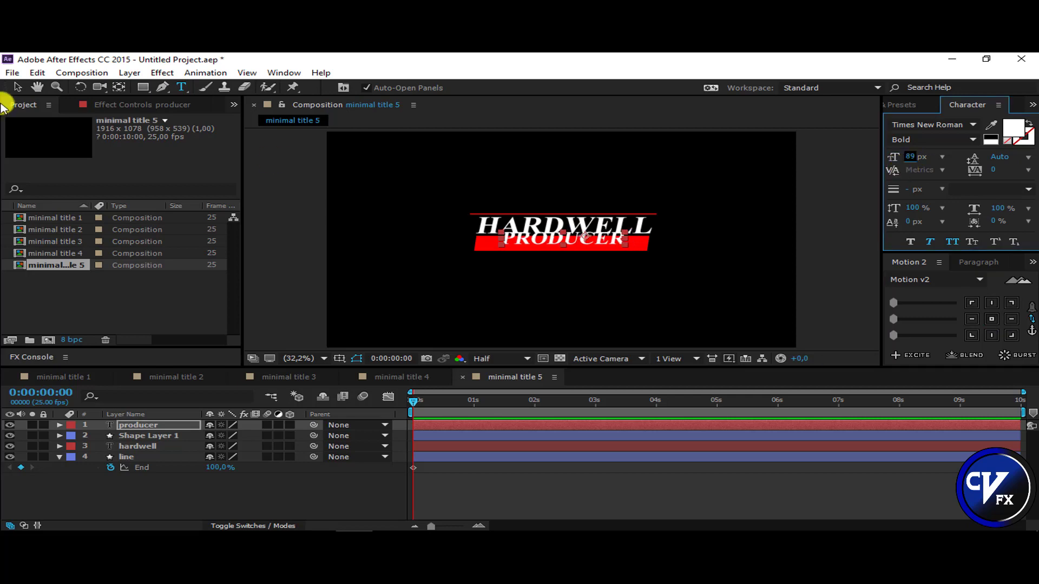
{"action": "left_click", "coordinate": [18, 87]}
{"action": "left_click", "coordinate": [548, 243]}
{"action": "left_click_drag", "start_coordinate": [548, 242], "coordinate": [548, 245]}
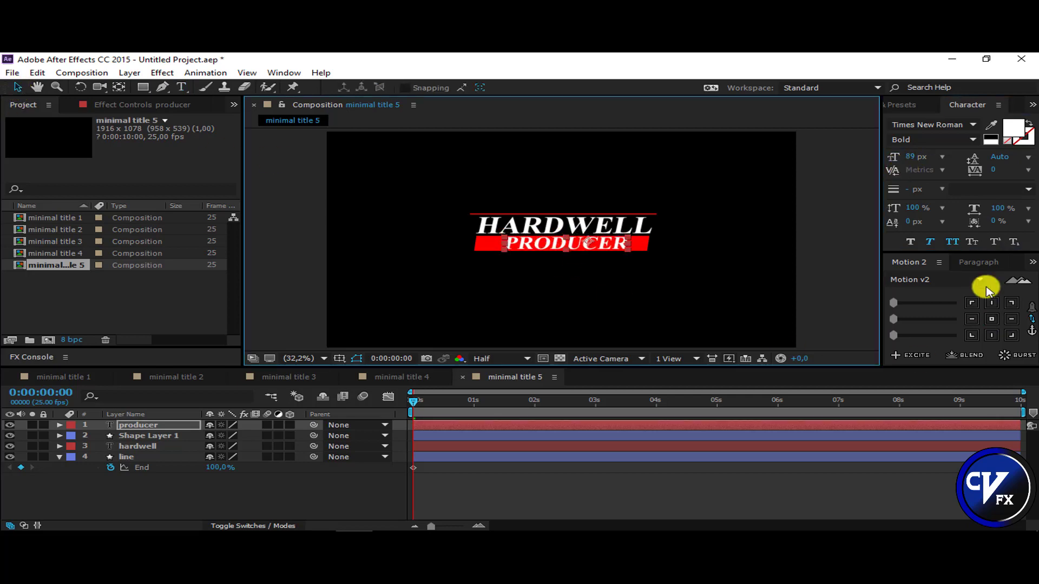
Step: Add a Skew animator to the producer text and set it to 17
{"action": "left_click", "coordinate": [133, 425]}
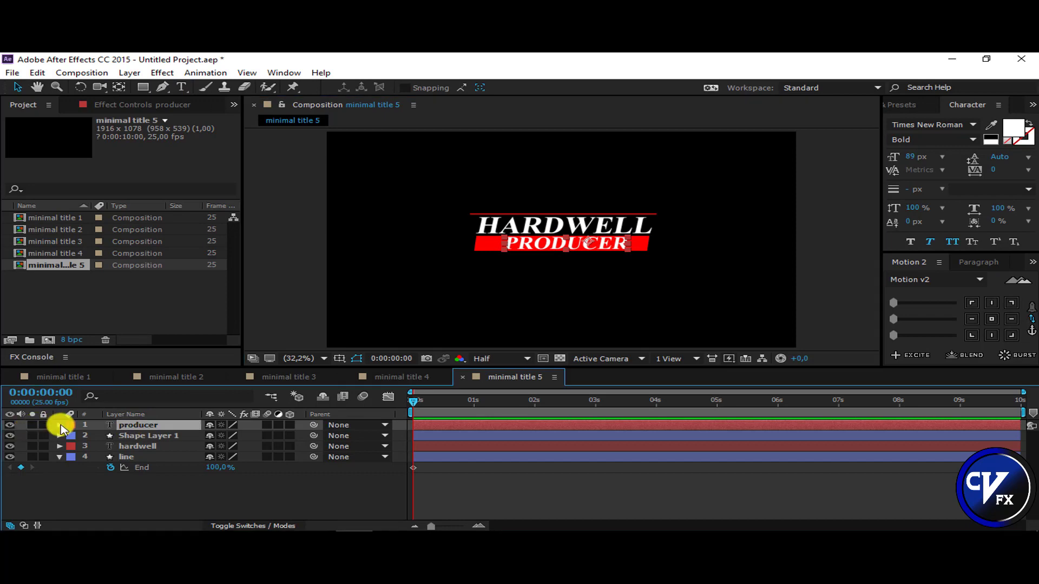
{"action": "left_click", "coordinate": [60, 427]}
{"action": "left_click", "coordinate": [298, 436]}
{"action": "left_click", "coordinate": [357, 239]}
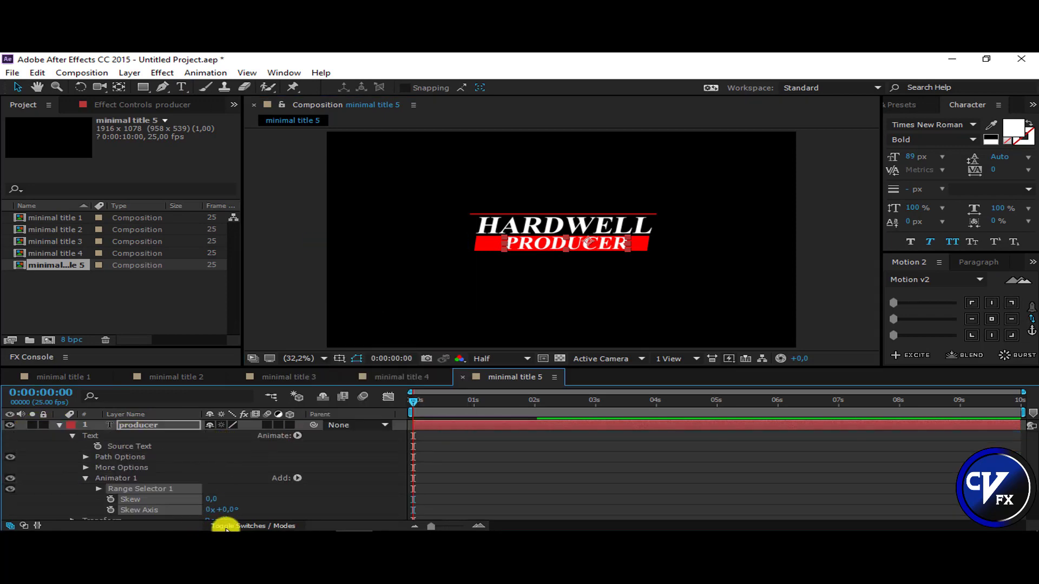
{"action": "left_click_drag", "start_coordinate": [216, 501], "coordinate": [218, 501]}
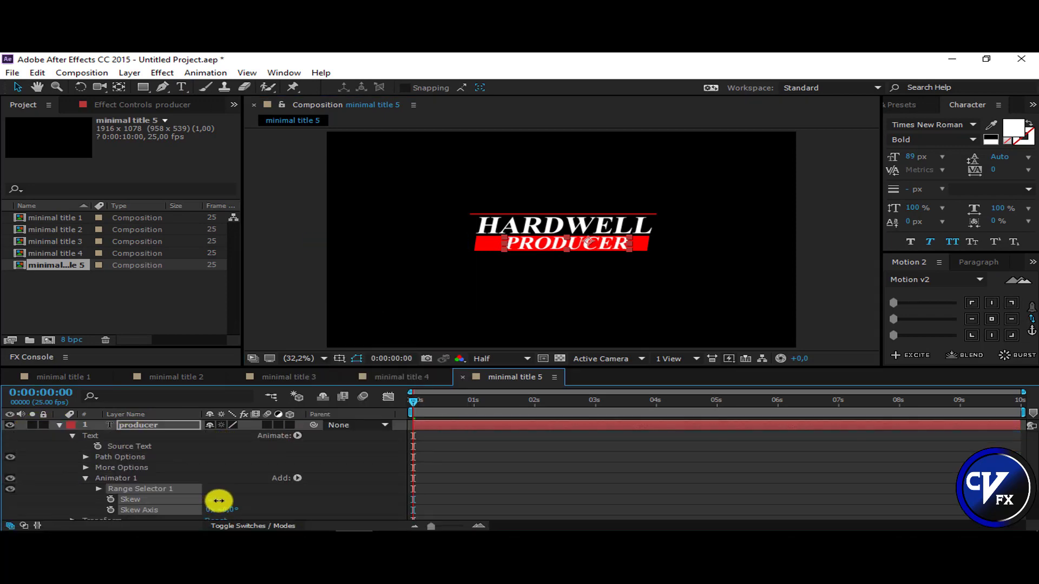
{"action": "left_click", "coordinate": [302, 343]}
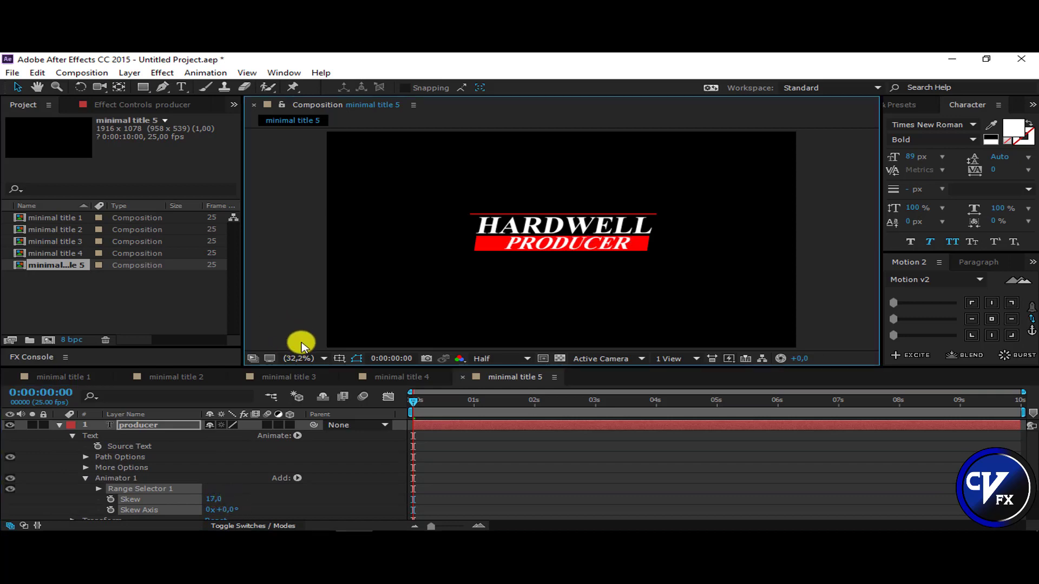
{"action": "left_click", "coordinate": [58, 427]}
Step: Rename the red bar's shape layer to 'box'
{"action": "left_click", "coordinate": [149, 436]}
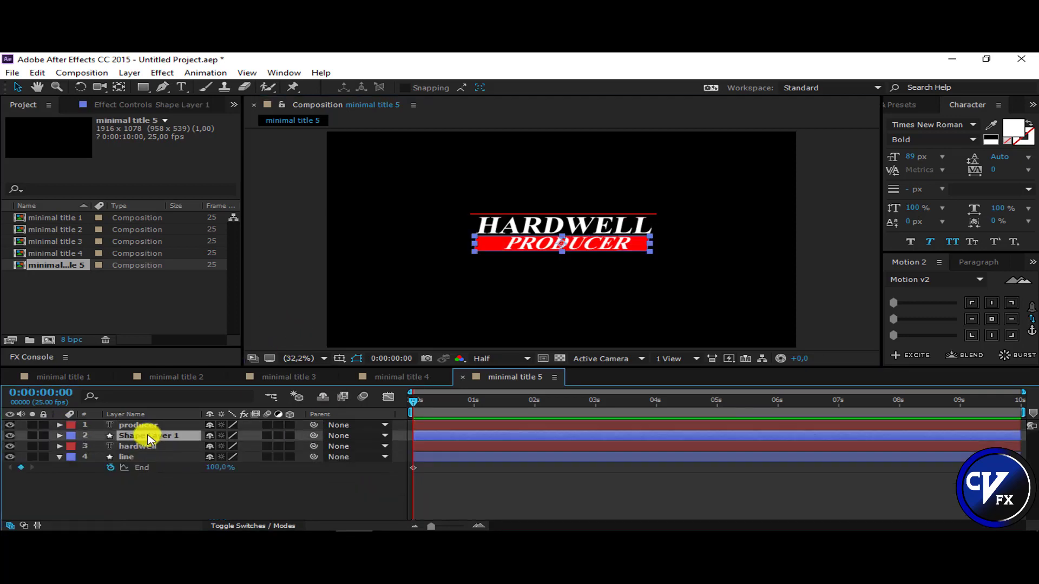
{"action": "key", "text": "Return"}
{"action": "type", "text": "box"}
{"action": "left_click", "coordinate": [204, 491]}
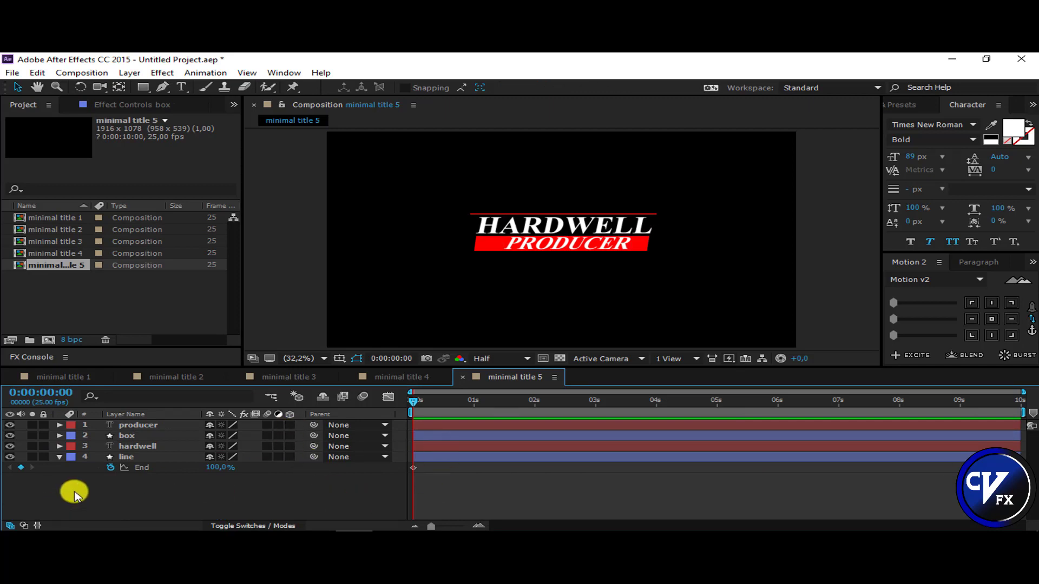
Step: Animate the line's Trim Paths End from 0% to 100% by frame 12
{"action": "left_click", "coordinate": [123, 458]}
{"action": "key", "text": "Return"}
{"action": "key", "text": "p"}
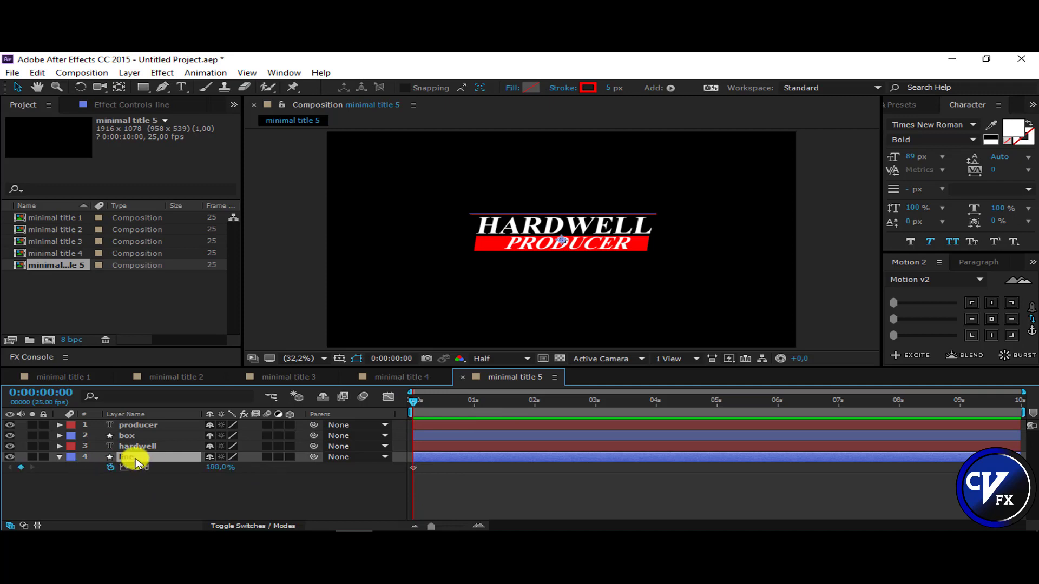
{"action": "left_click_drag", "start_coordinate": [216, 467], "coordinate": [123, 471]}
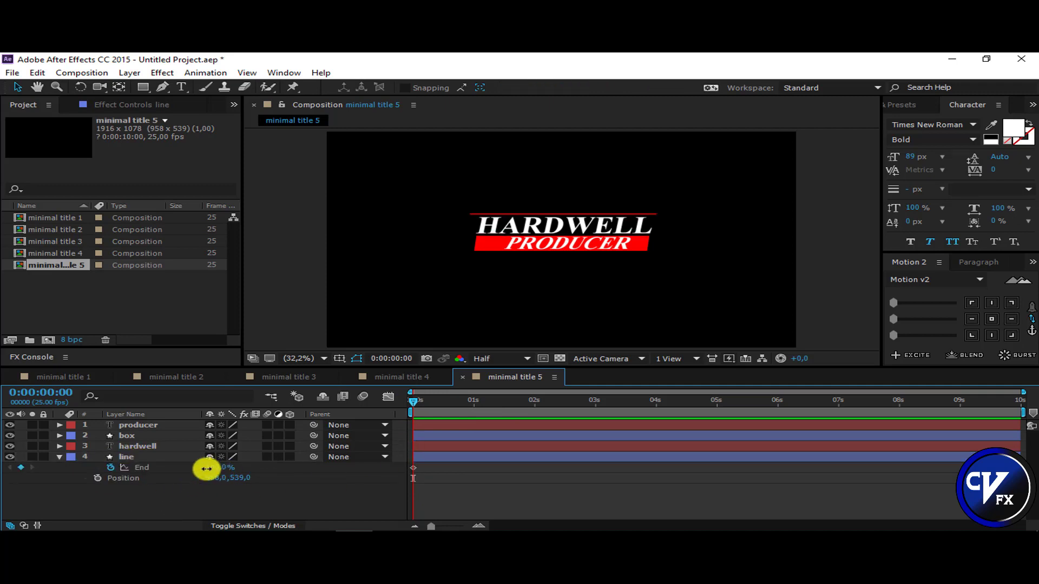
{"action": "left_click_drag", "start_coordinate": [410, 405], "coordinate": [436, 409]}
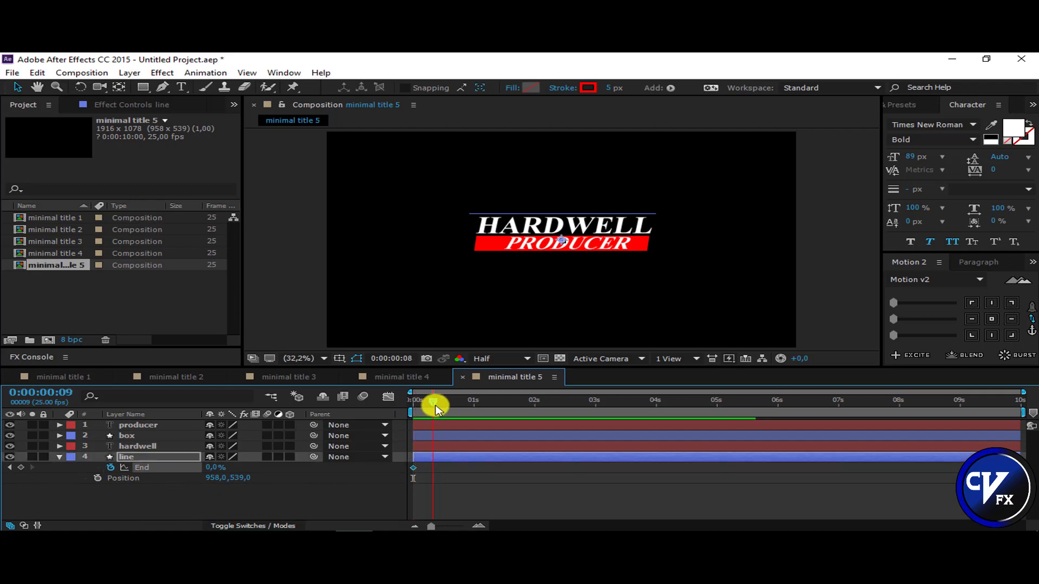
{"action": "left_click_drag", "start_coordinate": [217, 468], "coordinate": [368, 456]}
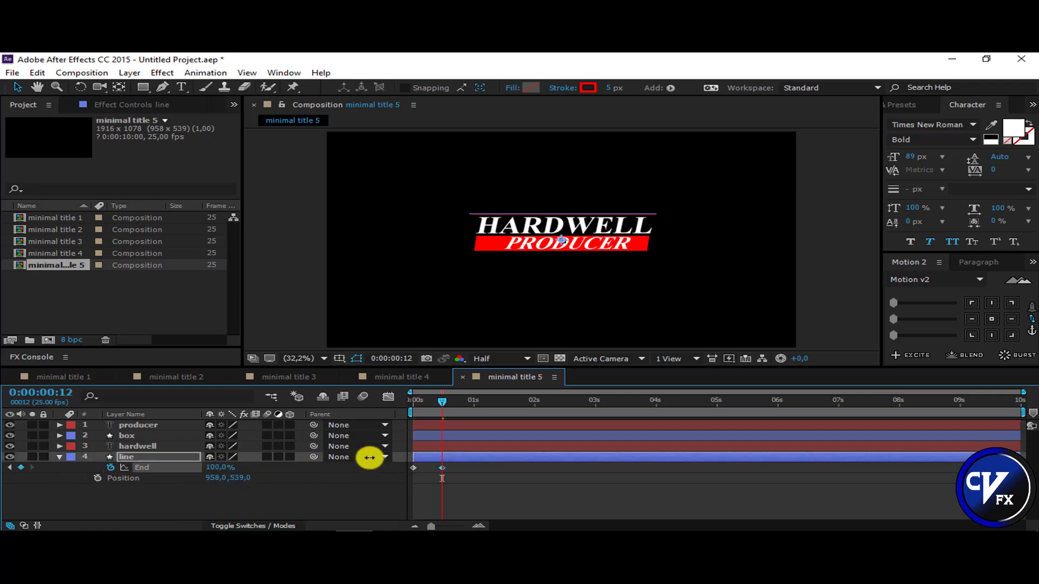
Step: Keyframe the line's Position rising from y 511.1 at 0:12 to 415.1 above HARDWELL at 1:01
{"action": "left_click_drag", "start_coordinate": [238, 478], "coordinate": [312, 477]}
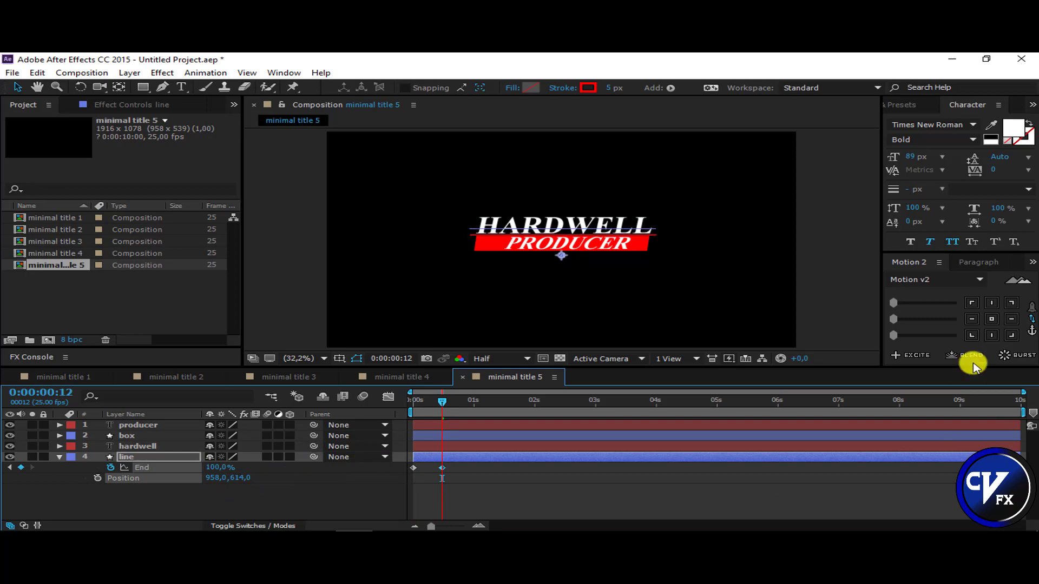
{"action": "left_click", "coordinate": [993, 320]}
{"action": "left_click_drag", "start_coordinate": [247, 480], "coordinate": [251, 479]}
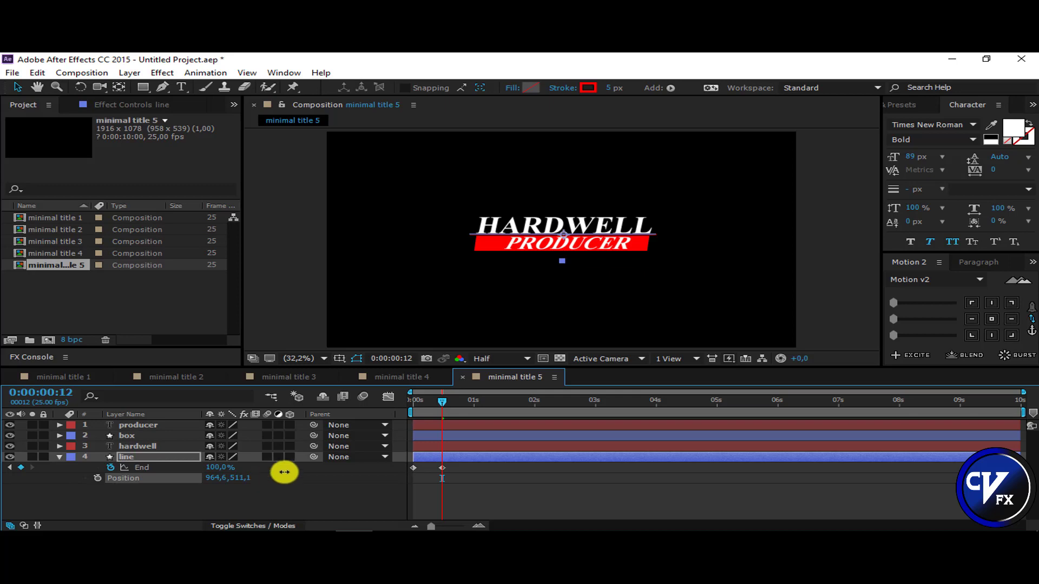
{"action": "left_click", "coordinate": [98, 478]}
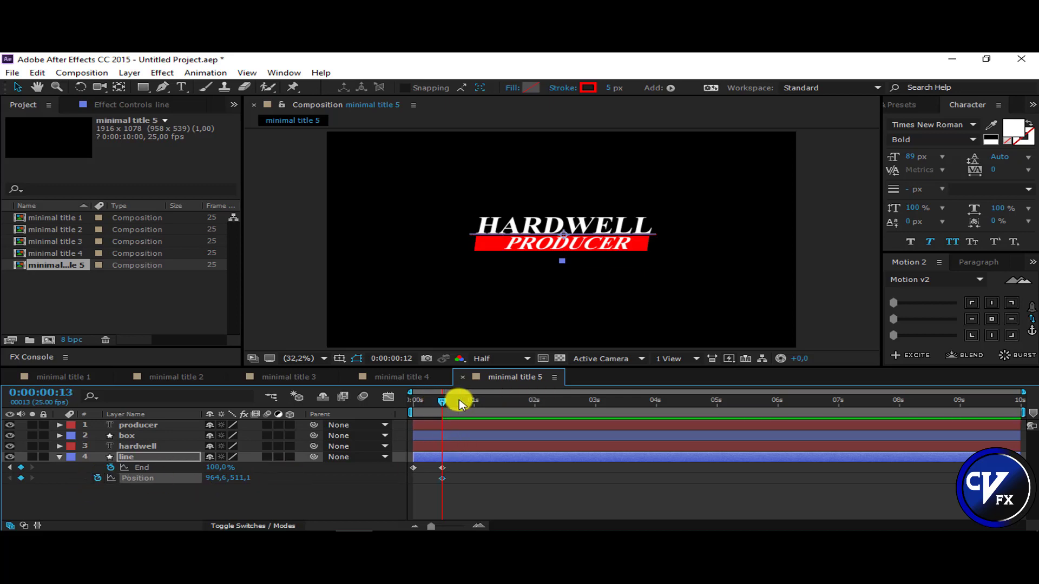
{"action": "left_click_drag", "start_coordinate": [226, 484], "coordinate": [176, 480]}
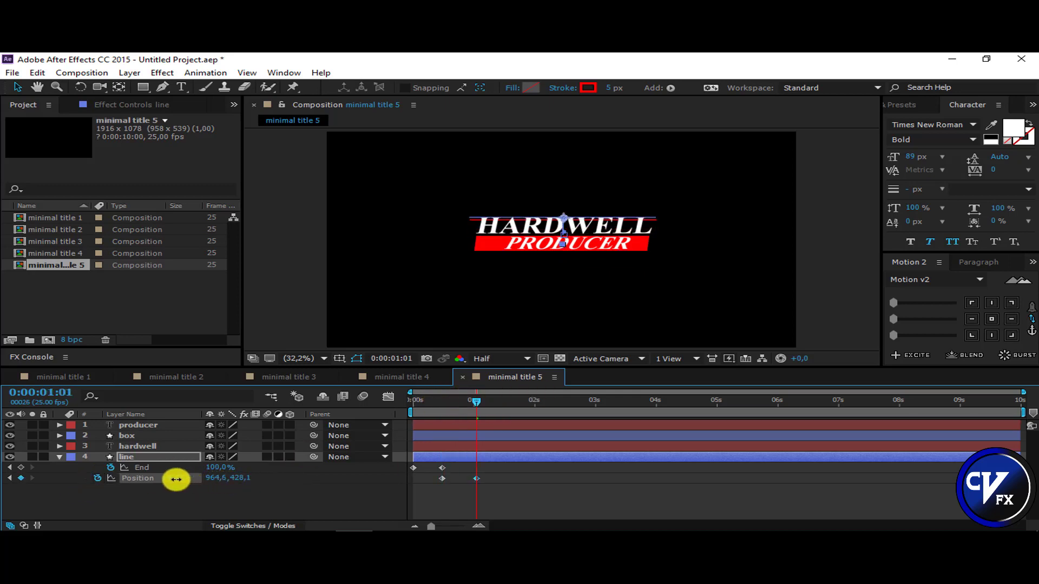
{"action": "left_click", "coordinate": [134, 447]}
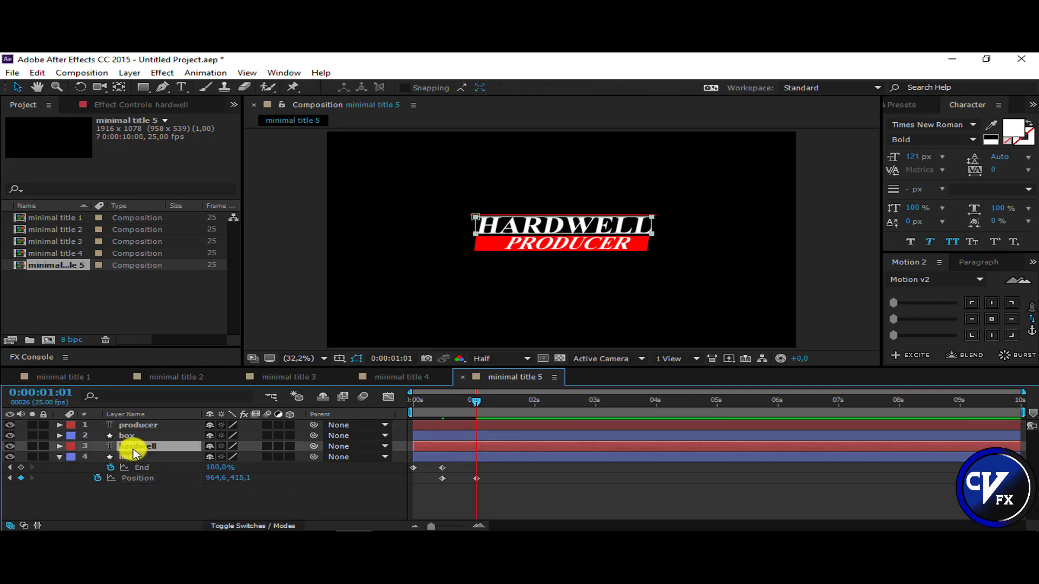
Step: Add a Position animator to HARDWELL, keyframed from 0,-95 at 1:01 to 0,0 at 1:15
{"action": "left_click", "coordinate": [59, 447]}
{"action": "left_click", "coordinate": [297, 457]}
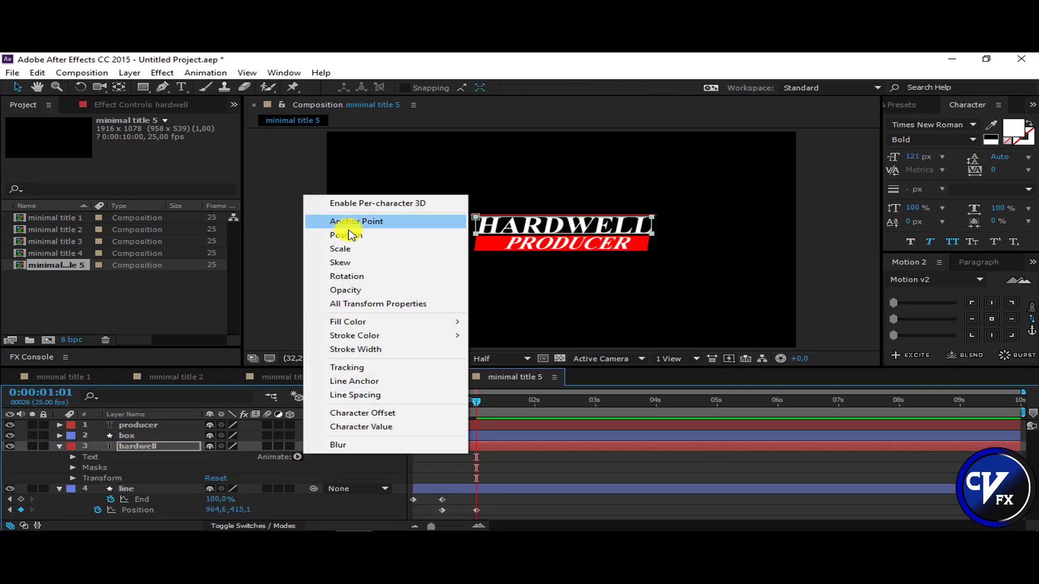
{"action": "left_click", "coordinate": [344, 232]}
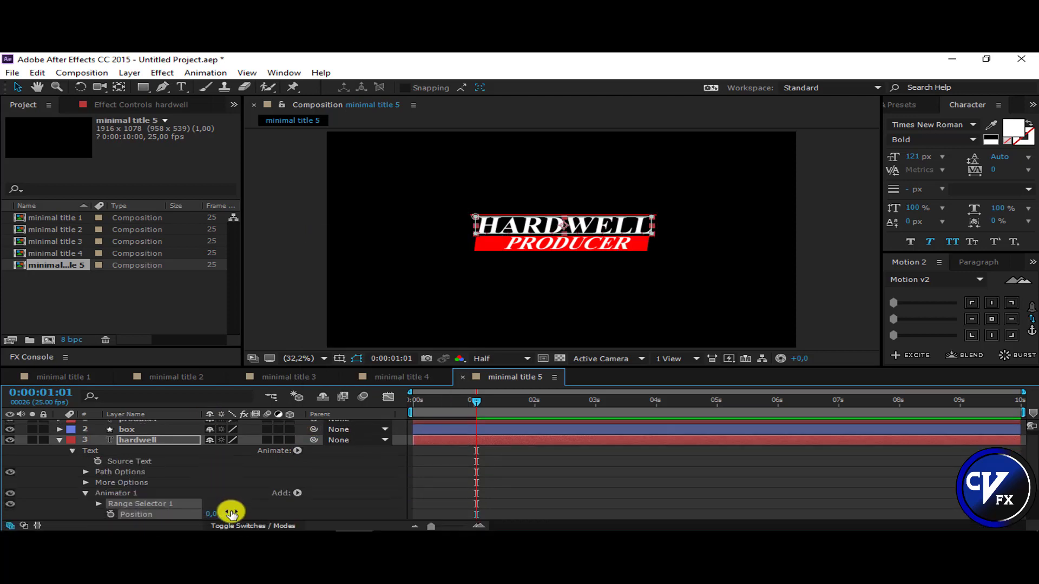
{"action": "left_click_drag", "start_coordinate": [231, 513], "coordinate": [166, 507]}
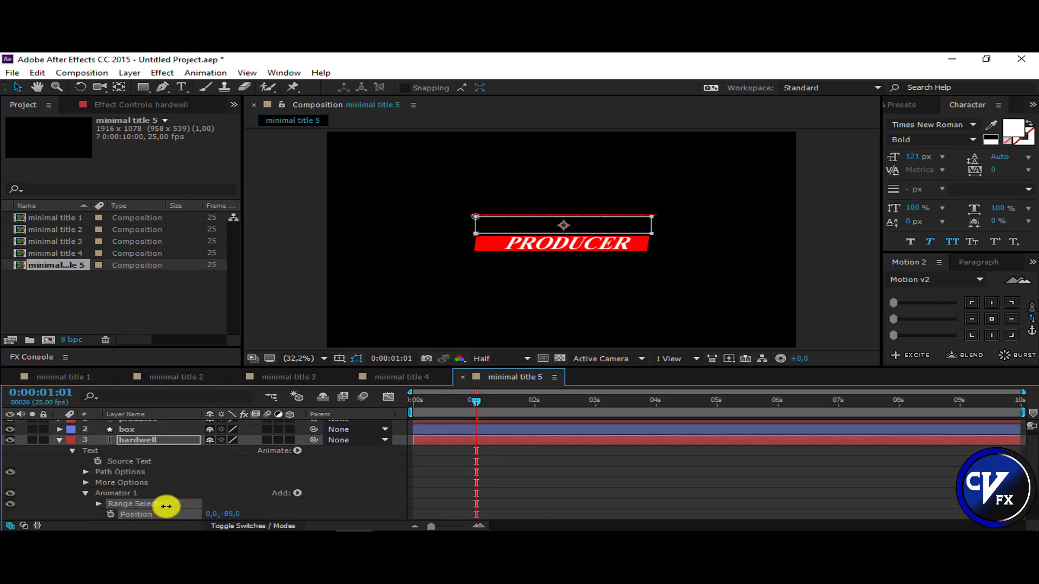
{"action": "left_click", "coordinate": [110, 514]}
{"action": "key", "text": "u"}
{"action": "left_click_drag", "start_coordinate": [477, 401], "coordinate": [505, 403]}
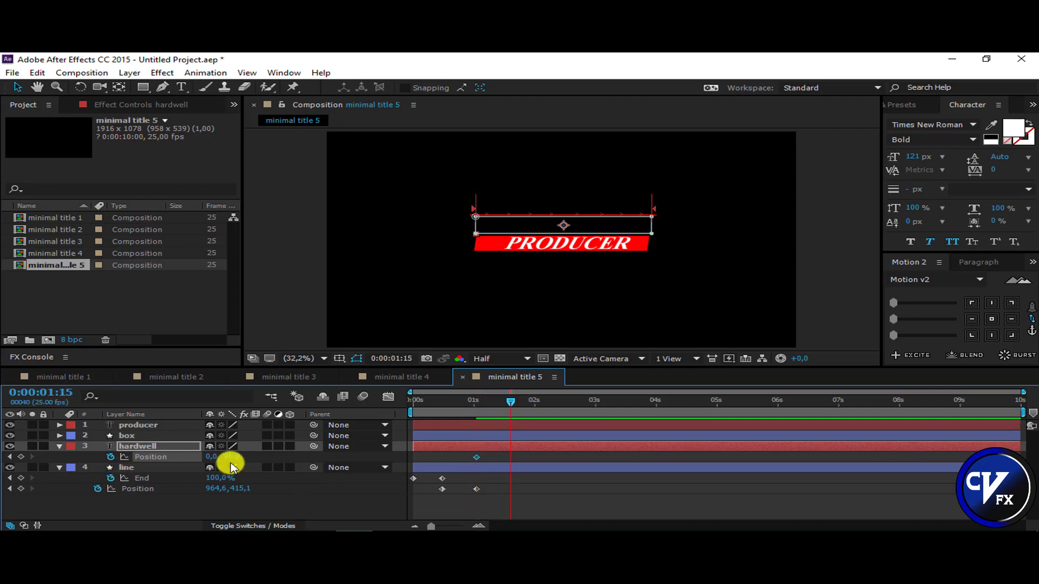
{"action": "key", "text": "Return"}
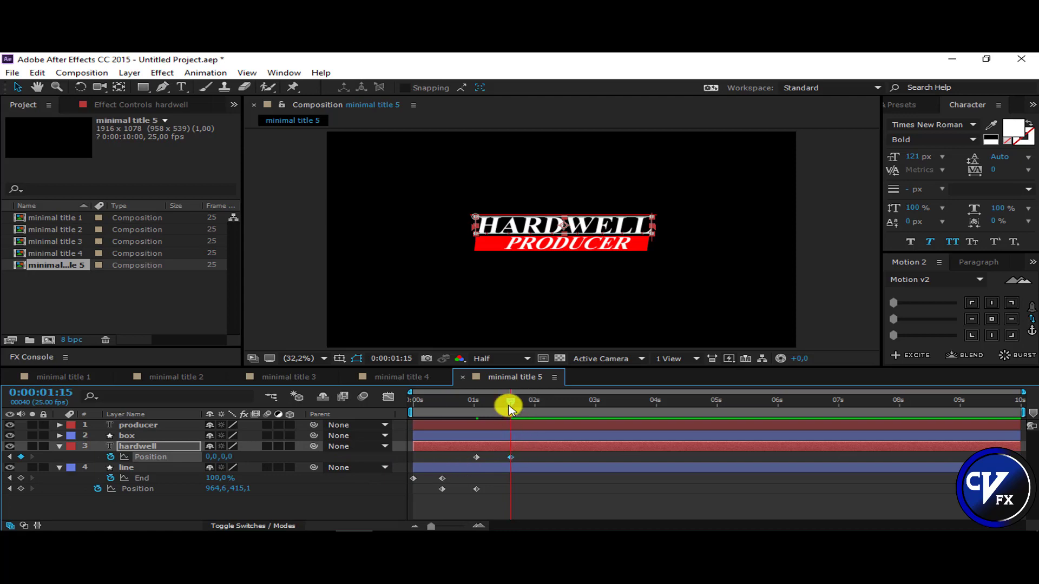
{"action": "left_click", "coordinate": [145, 436]}
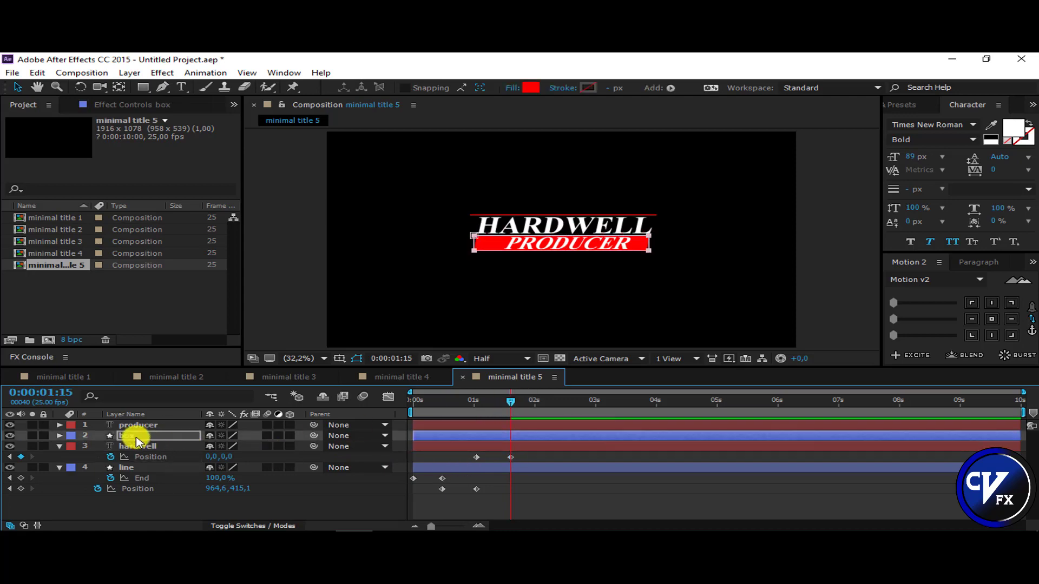
Step: Keyframe the box's Mask 1 path from collapsed at 1:15 to fully open at 2:06
{"action": "key", "text": "m"}
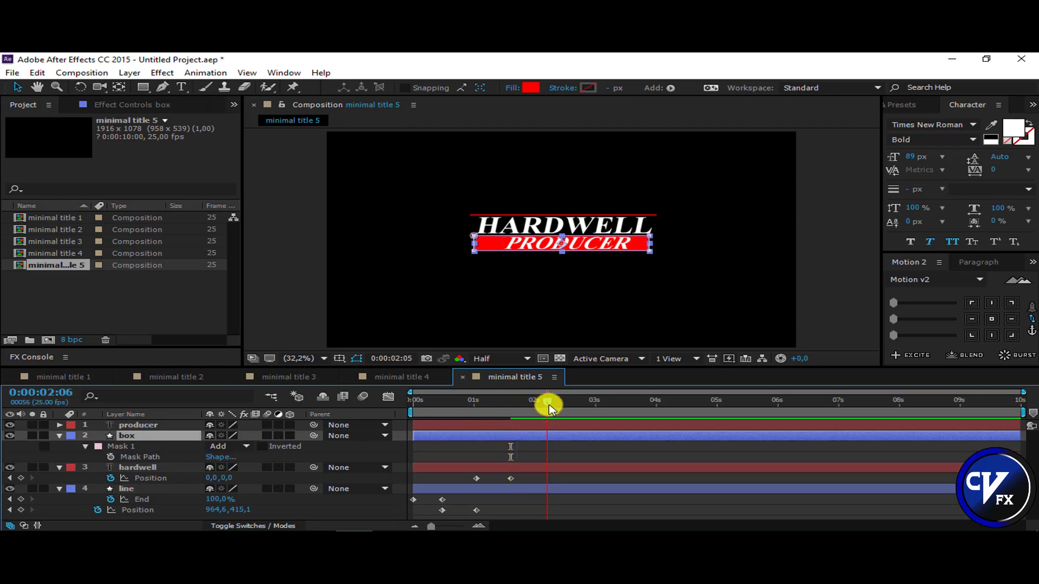
{"action": "left_click", "coordinate": [111, 457]}
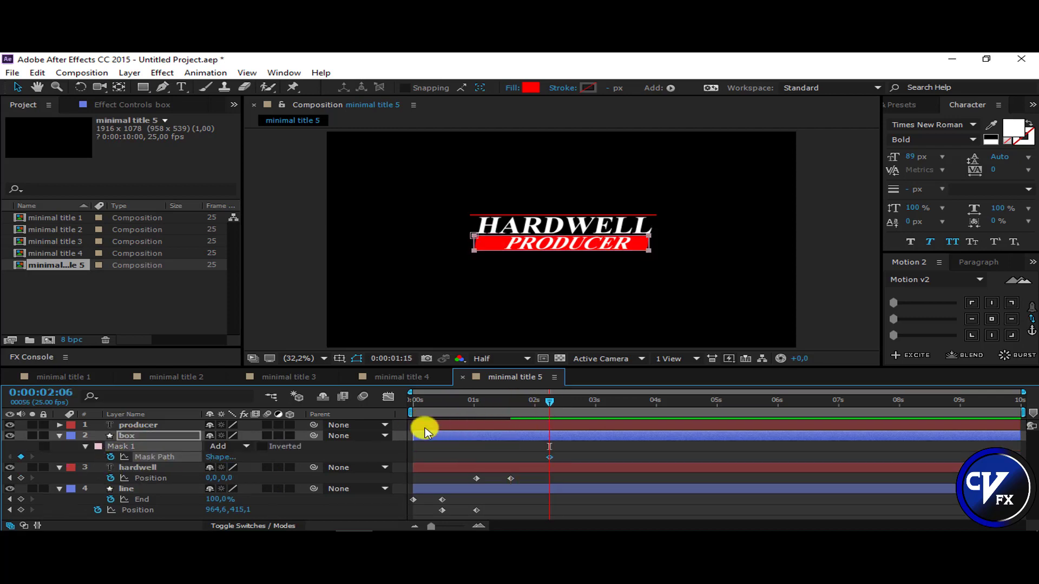
{"action": "key", "text": "j"}
{"action": "left_click_drag", "start_coordinate": [559, 250], "coordinate": [560, 236]}
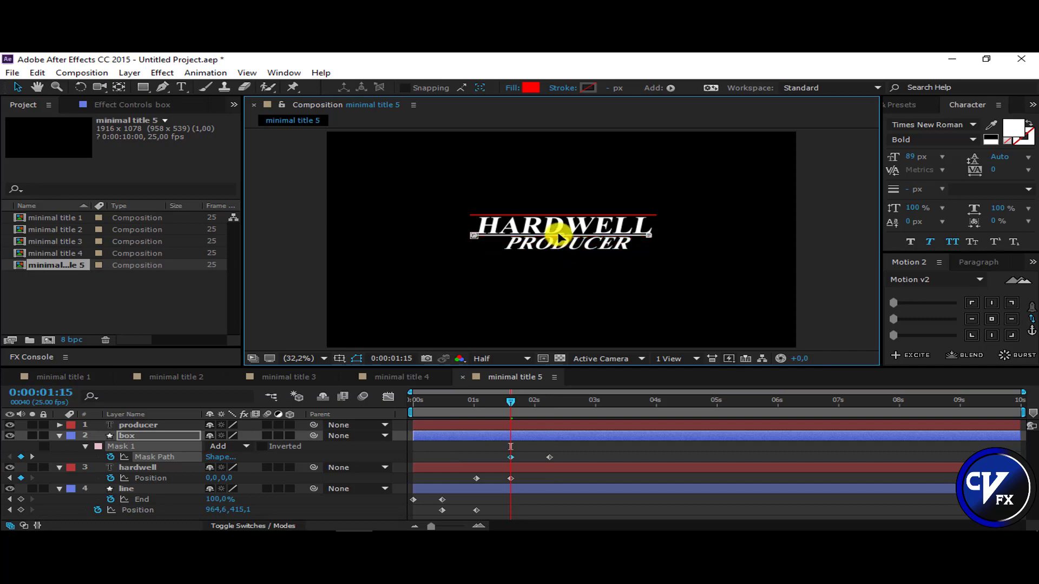
{"action": "left_click_drag", "start_coordinate": [511, 401], "coordinate": [563, 410]}
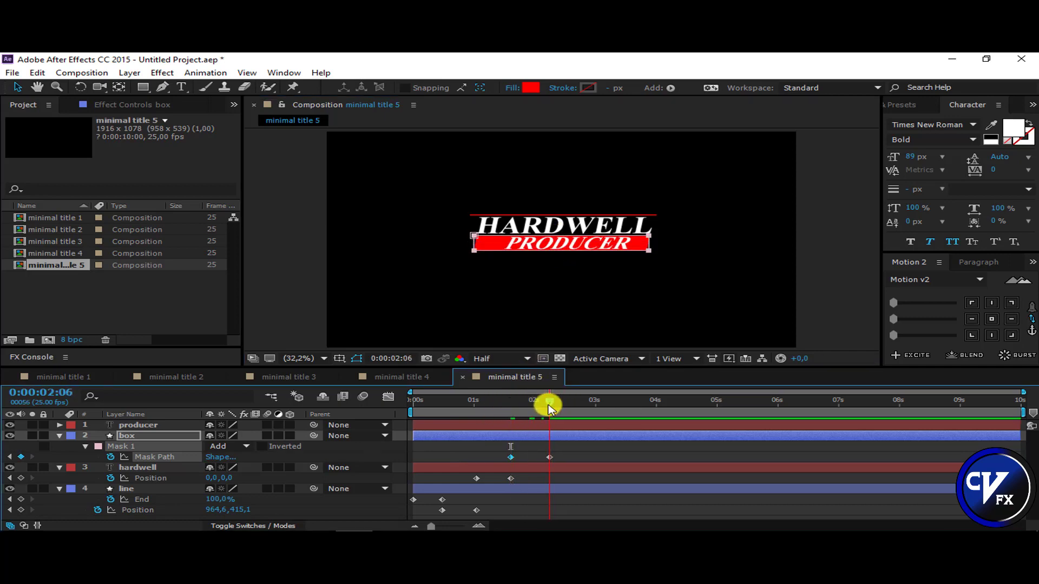
{"action": "left_click", "coordinate": [140, 426]}
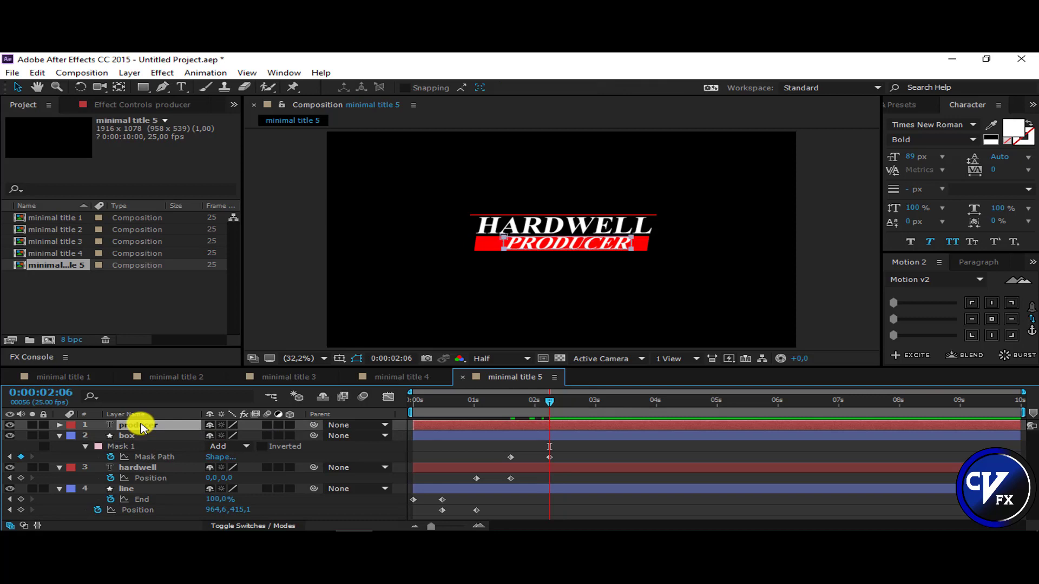
Step: Add a Position animator to PRODUCER and keyframe it at 0,70 at 2:06
{"action": "key", "text": "Return"}
{"action": "left_click", "coordinate": [58, 427]}
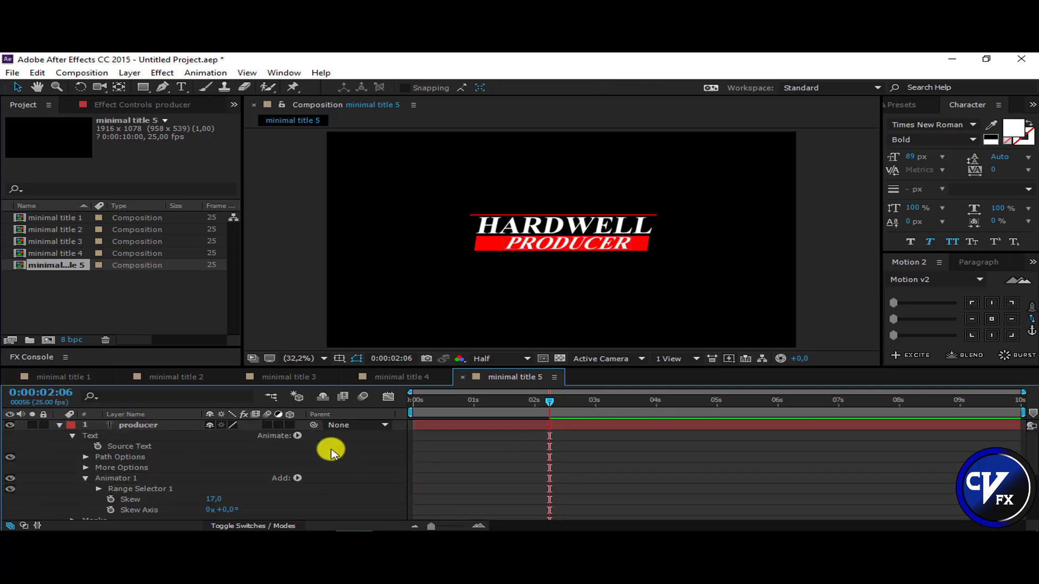
{"action": "left_click", "coordinate": [295, 438]}
{"action": "left_click", "coordinate": [341, 216]}
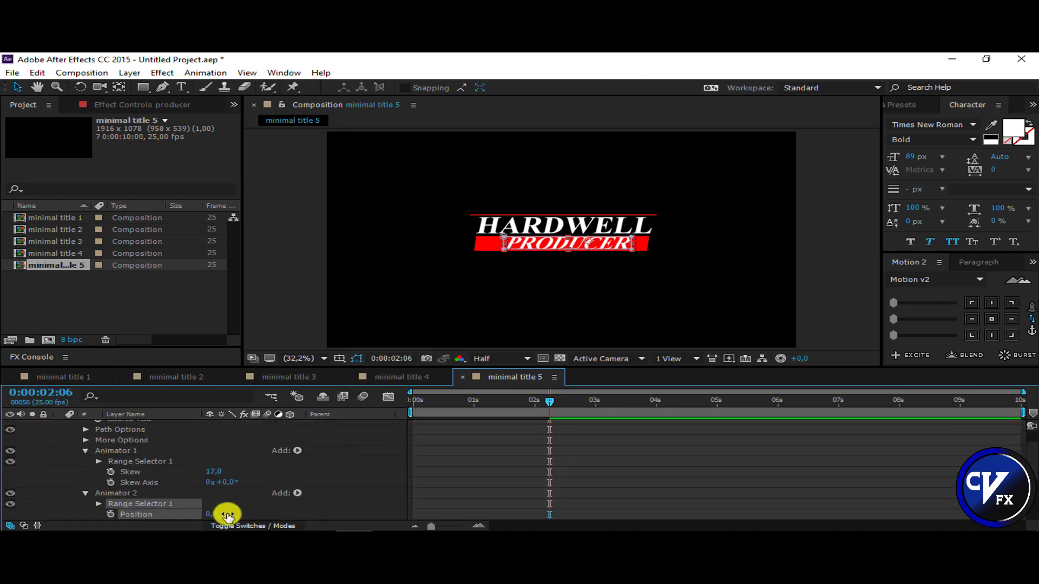
{"action": "left_click_drag", "start_coordinate": [227, 515], "coordinate": [293, 496]}
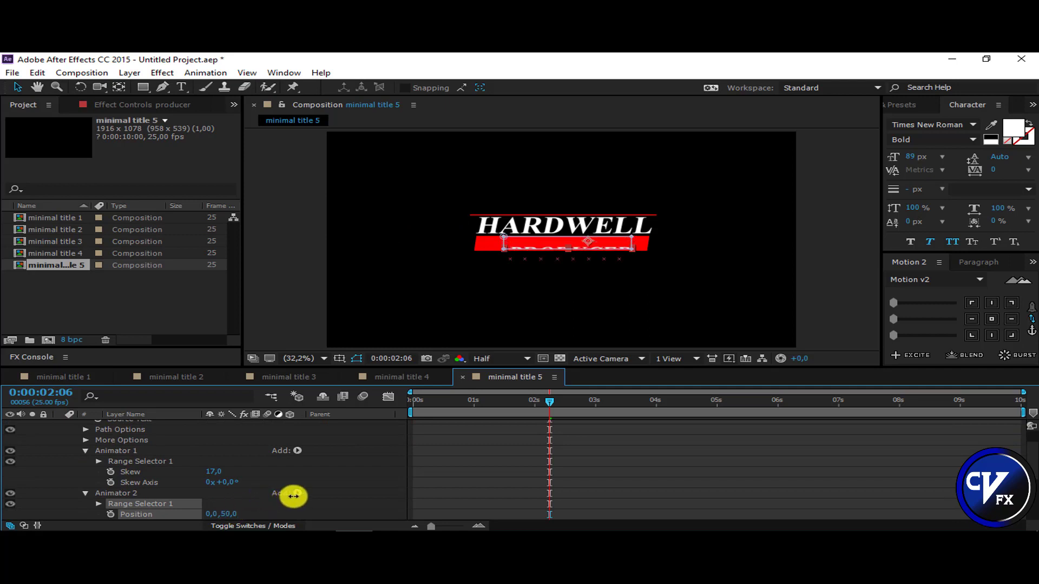
{"action": "left_click", "coordinate": [111, 514]}
{"action": "key", "text": "u"}
Step: Keyframe PRODUCER at 0,0 at 2:17 and apply Easy Ease to both keyframes
{"action": "left_click", "coordinate": [554, 398]}
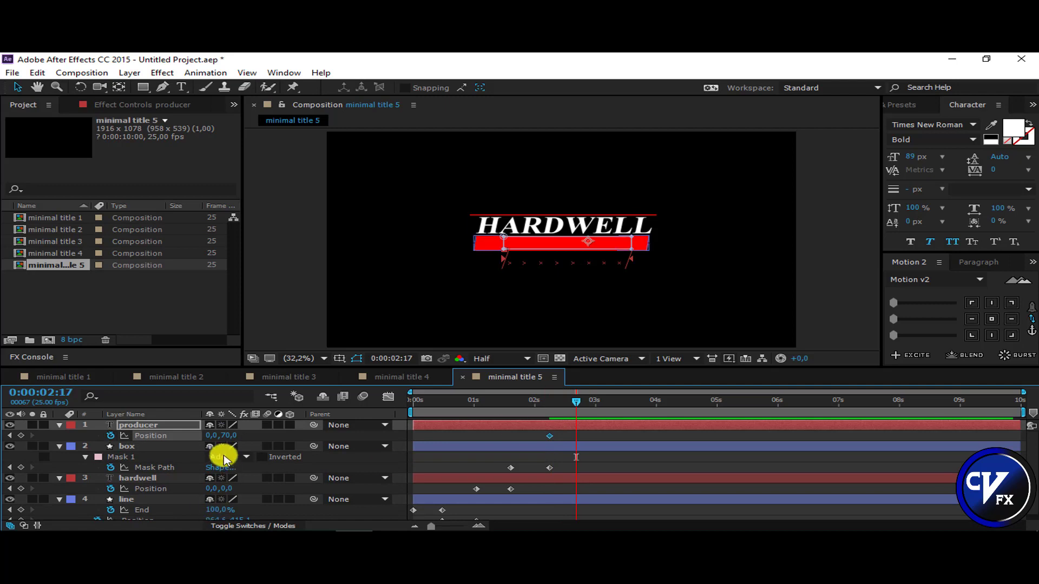
{"action": "left_click", "coordinate": [231, 435]}
{"action": "type", "text": "0"}
{"action": "key", "text": "Return"}
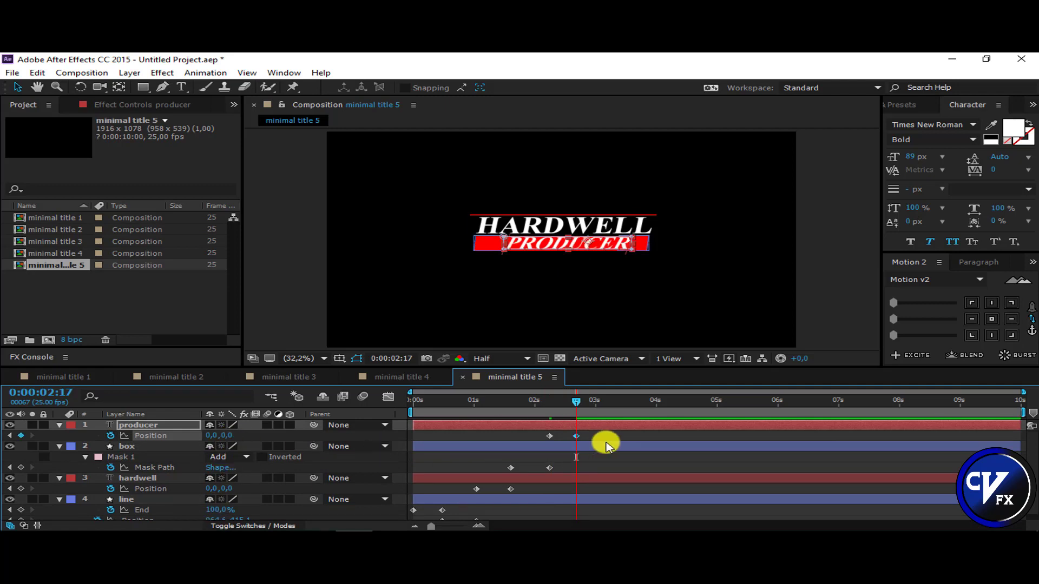
{"action": "left_click_drag", "start_coordinate": [588, 433], "coordinate": [406, 521]}
{"action": "key", "text": "F9"}
{"action": "key", "text": "Home"}
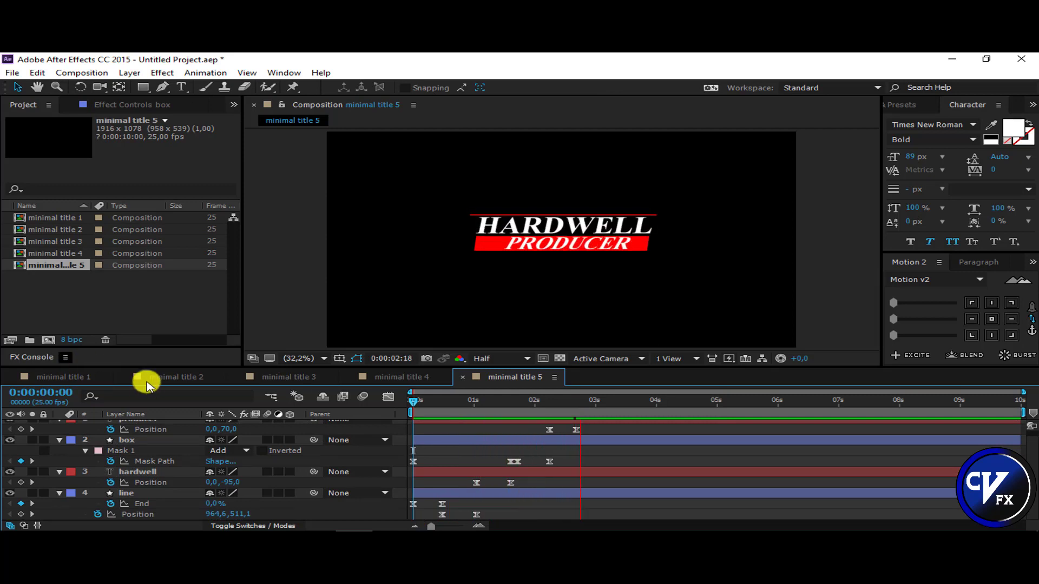
Step: Hold PRODUCER at 4:13, then slide it out to the right of the box
{"action": "left_click", "coordinate": [687, 401]}
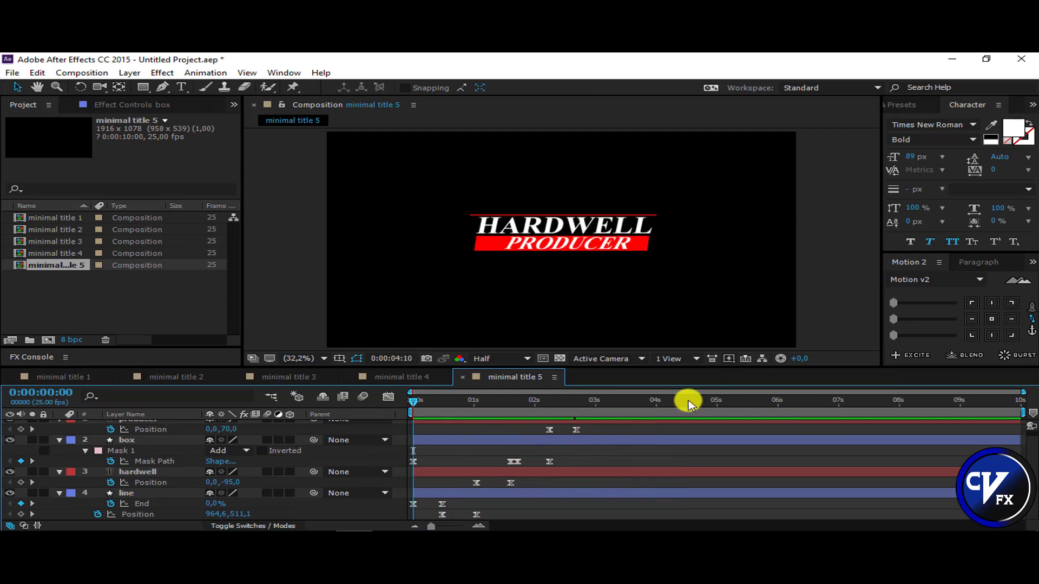
{"action": "scroll", "coordinate": [24, 443], "scroll_direction": "up", "scroll_amount": 1}
{"action": "left_click", "coordinate": [20, 437]}
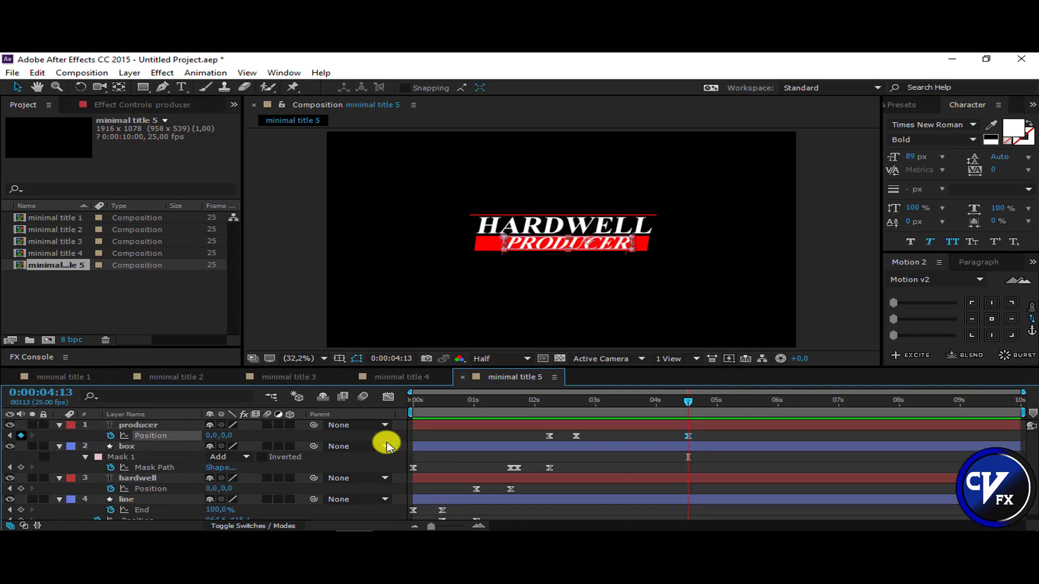
{"action": "left_click", "coordinate": [700, 402]}
{"action": "left_click", "coordinate": [206, 449]}
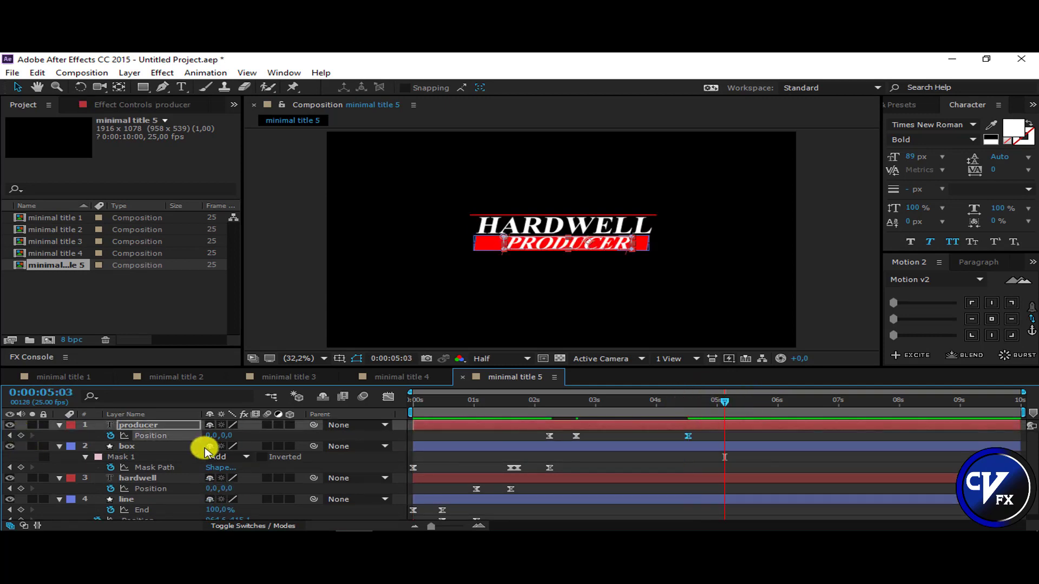
{"action": "left_click_drag", "start_coordinate": [217, 436], "coordinate": [635, 433]}
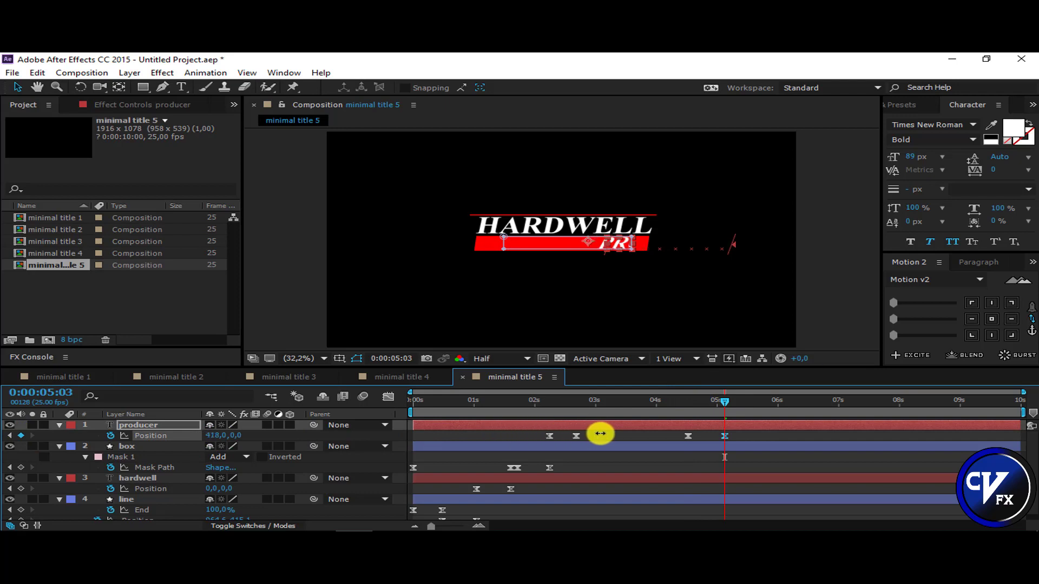
Step: Keyframe the box mask, then squeeze it to a thin left sliver at 5:17
{"action": "left_click", "coordinate": [152, 468]}
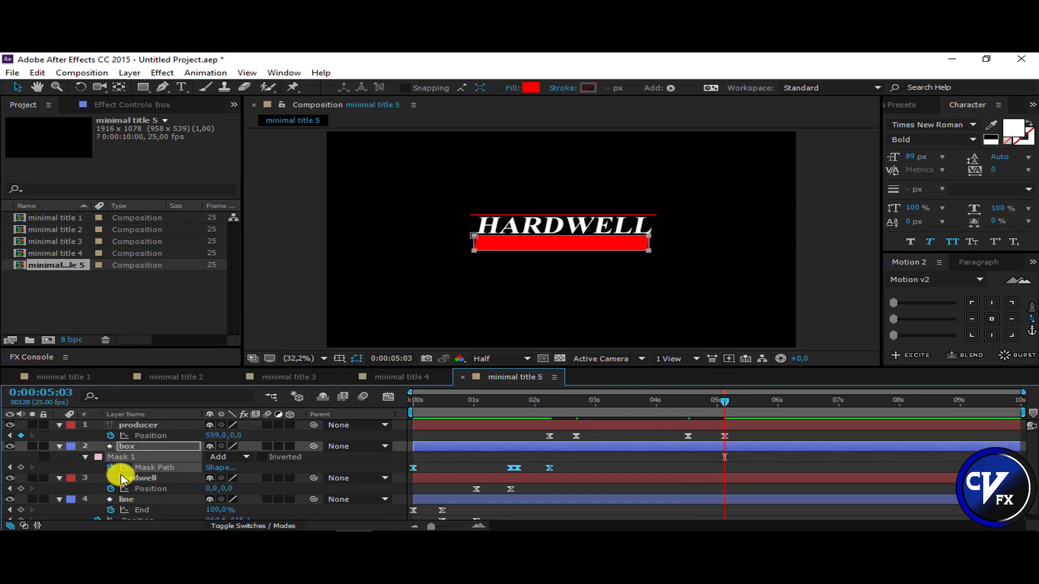
{"action": "left_click", "coordinate": [21, 468]}
{"action": "left_click", "coordinate": [757, 402]}
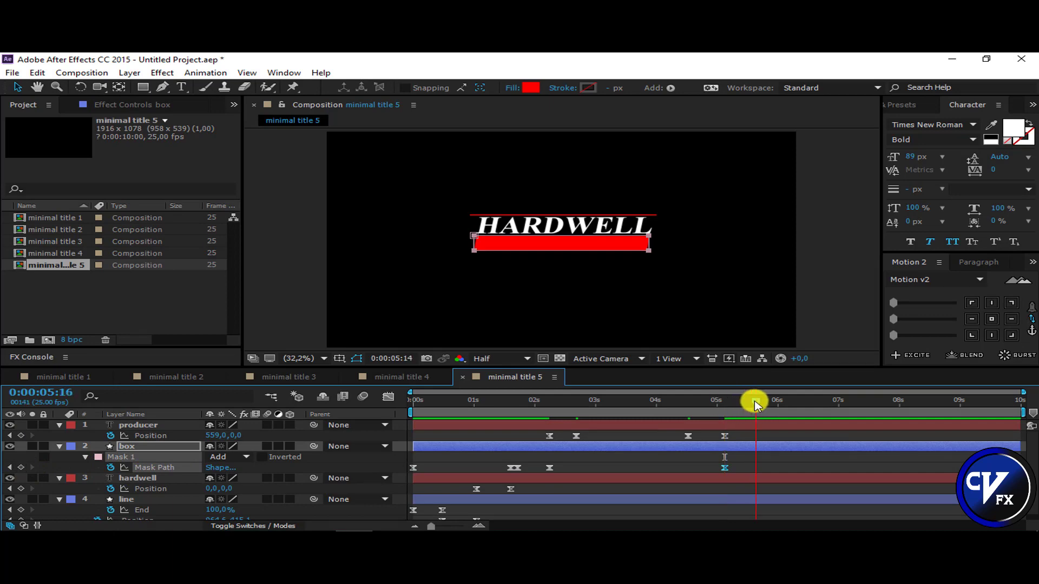
{"action": "double_click", "coordinate": [647, 243]}
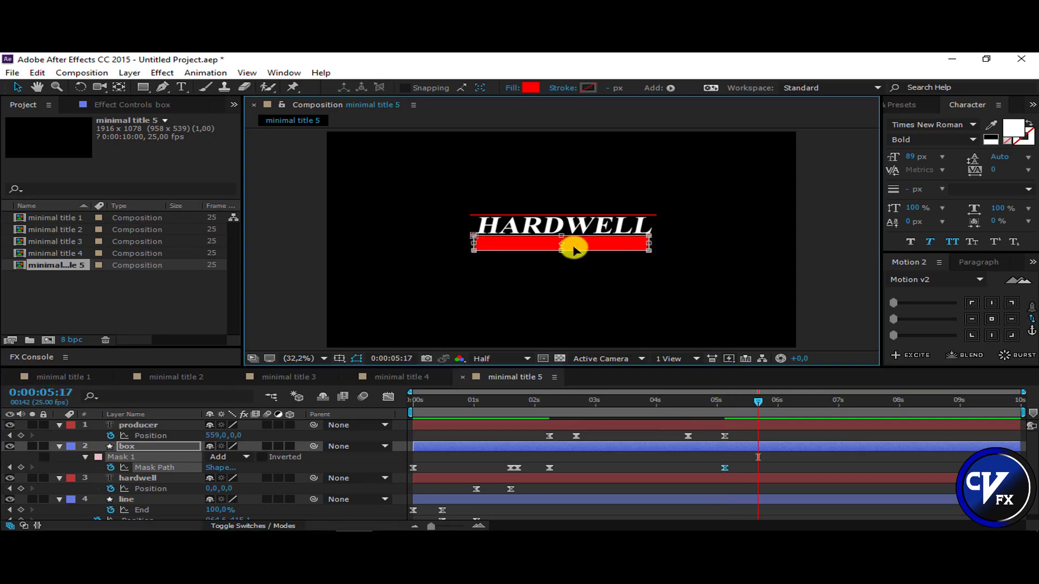
{"action": "left_click_drag", "start_coordinate": [573, 249], "coordinate": [466, 250]}
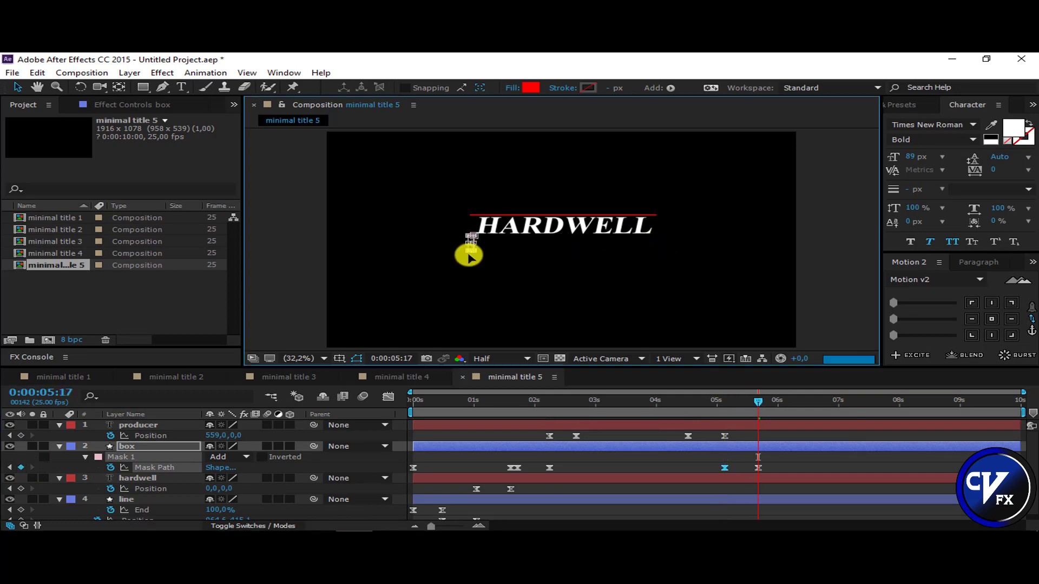
{"action": "left_click", "coordinate": [364, 433]}
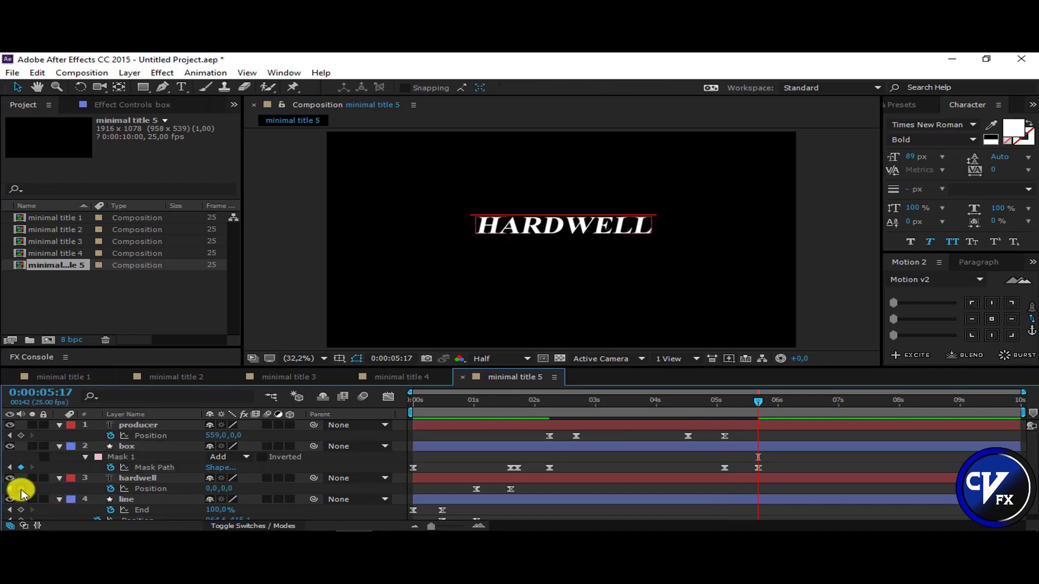
Step: Keyframe HARDWELL's position at 5:17 and push it down out of view
{"action": "left_click", "coordinate": [21, 489]}
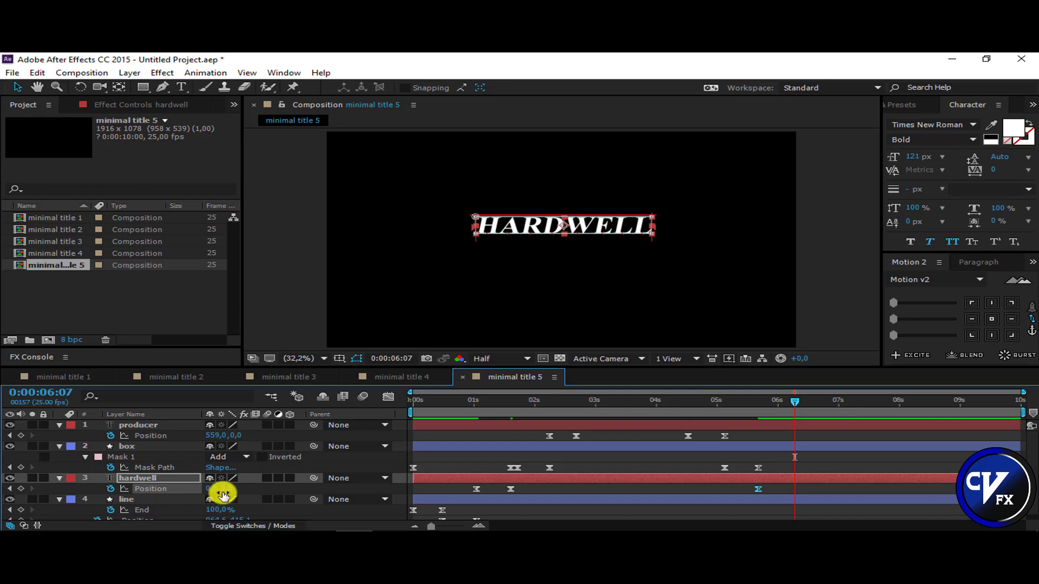
{"action": "left_click_drag", "start_coordinate": [222, 495], "coordinate": [288, 493]}
{"action": "scroll", "coordinate": [21, 516], "scroll_direction": "down", "scroll_amount": 1}
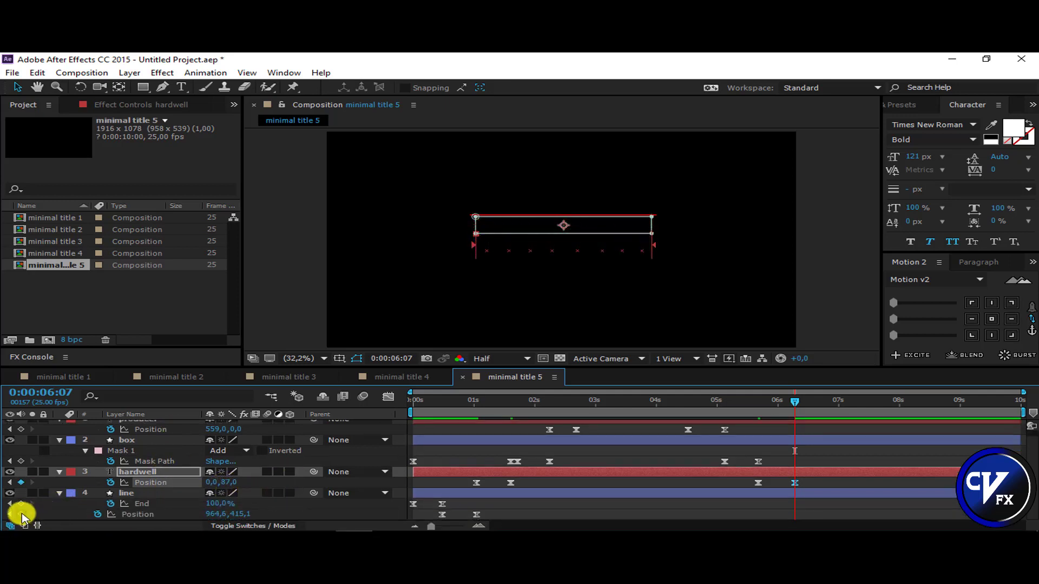
Step: Move the line down from 6:07 and retract its End to 0% at 7:05
{"action": "left_click", "coordinate": [20, 504]}
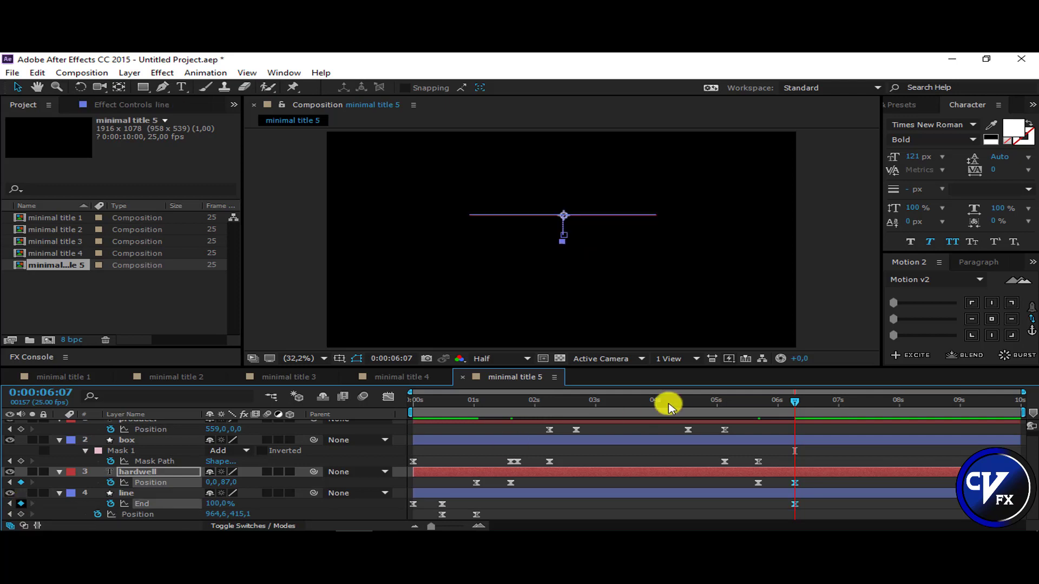
{"action": "left_click", "coordinate": [20, 515]}
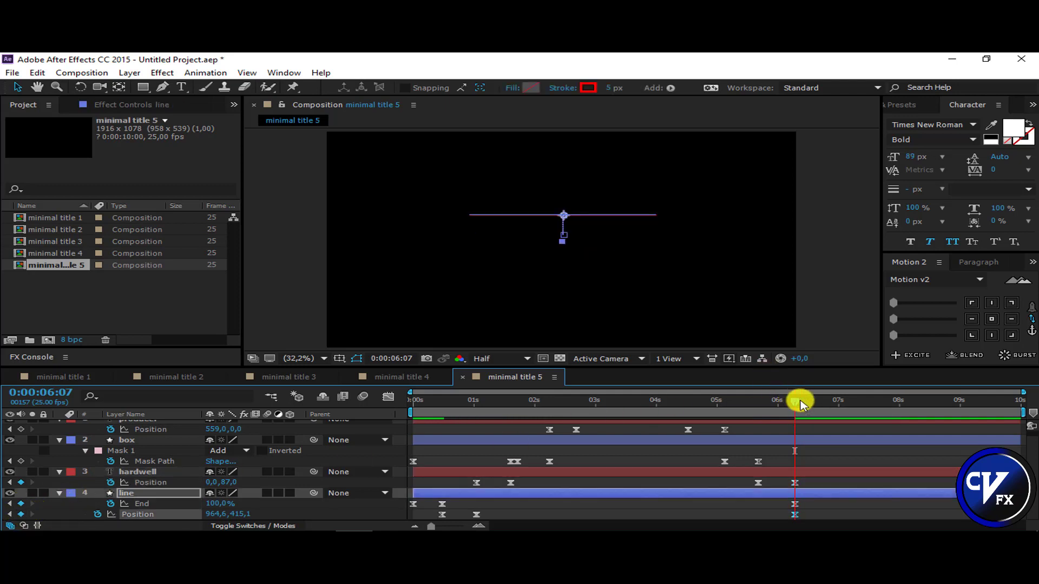
{"action": "mouse_move", "coordinate": [241, 514]}
{"action": "left_mouse_down"}
{"action": "mouse_move", "coordinate": [365, 507]}
{"action": "mouse_move", "coordinate": [372, 494]}
{"action": "left_mouse_up"}
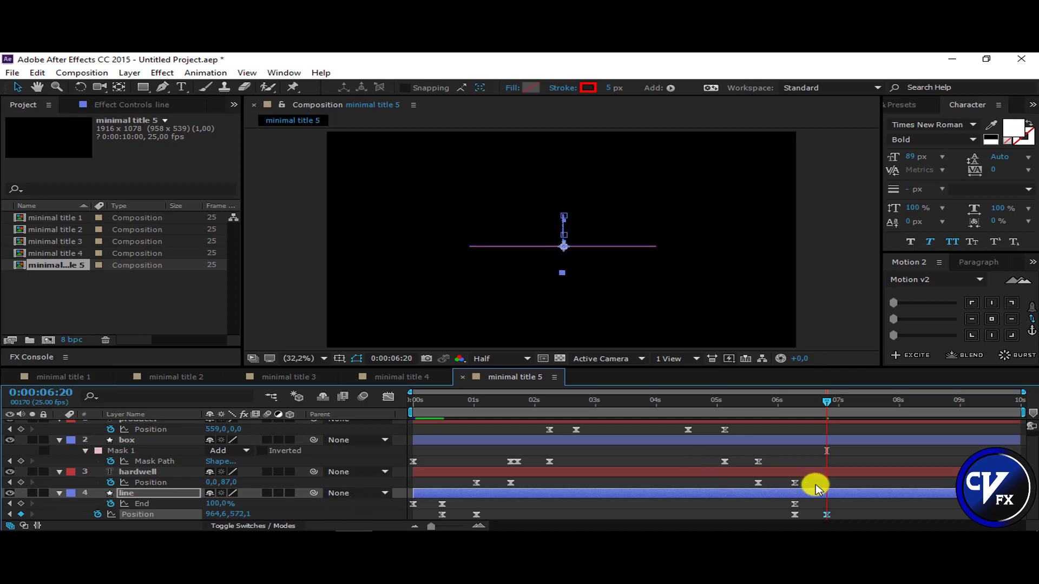
{"action": "left_click", "coordinate": [20, 504]}
{"action": "left_click", "coordinate": [851, 405]}
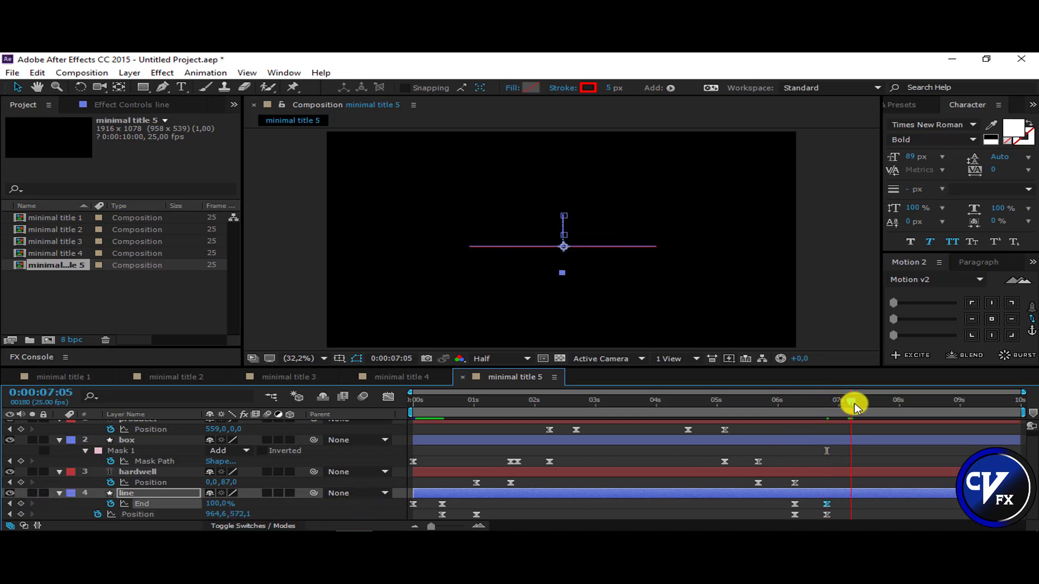
{"action": "left_click_drag", "start_coordinate": [219, 504], "coordinate": [122, 509]}
Step: Preview the title and end the work area at 7:10
{"action": "key", "text": "space"}
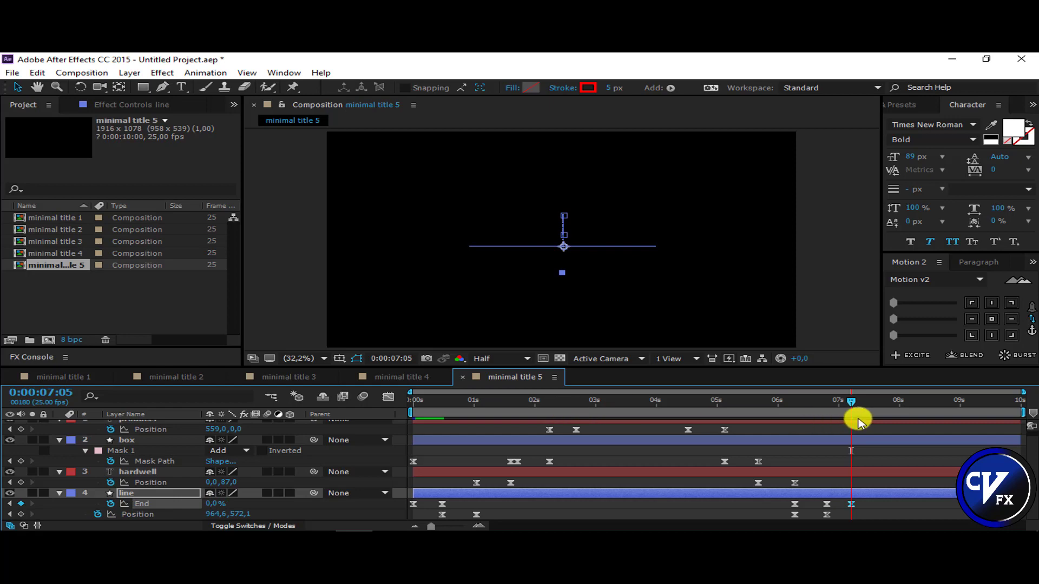
{"action": "key", "text": "n"}
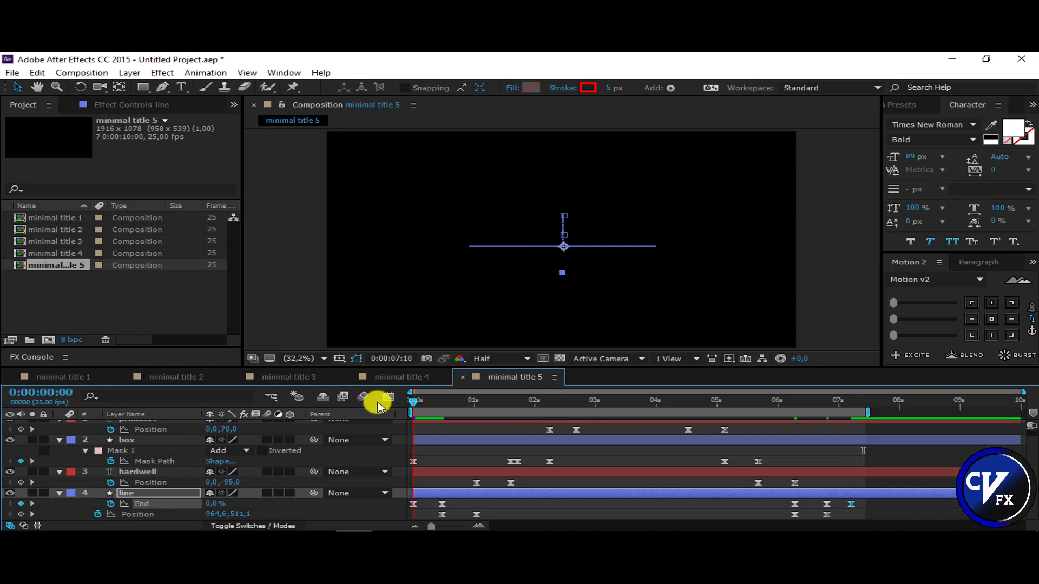
{"action": "key", "text": "Home"}
{"action": "left_click", "coordinate": [269, 338]}
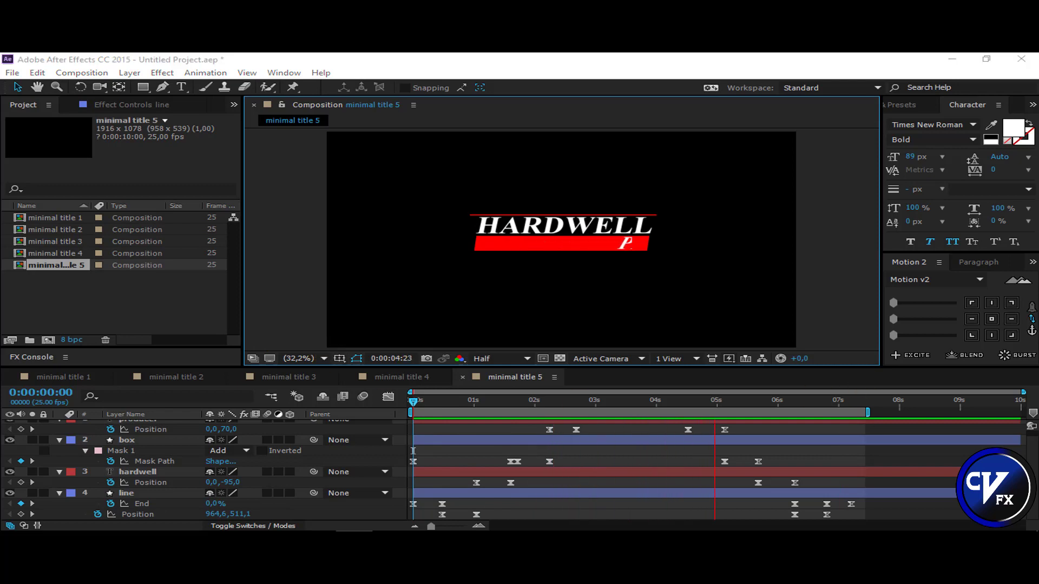
{"action": "left_click", "coordinate": [656, 403]}
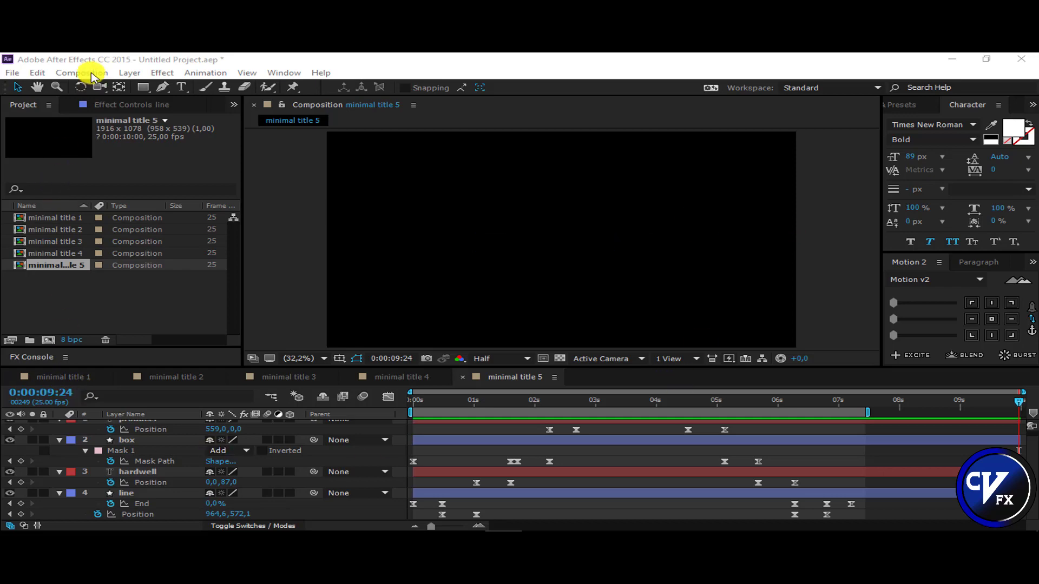
Step: Create a new 40-second composition named final
{"action": "left_click", "coordinate": [93, 73]}
{"action": "left_click", "coordinate": [130, 85]}
{"action": "type", "text": "final"}
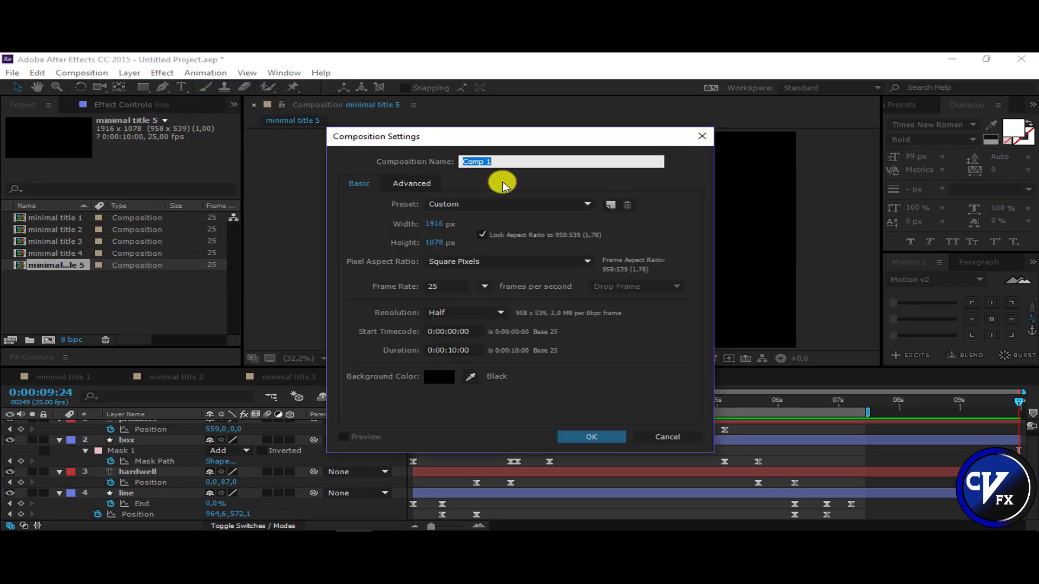
{"action": "left_click", "coordinate": [475, 350]}
{"action": "type", "text": "40."}
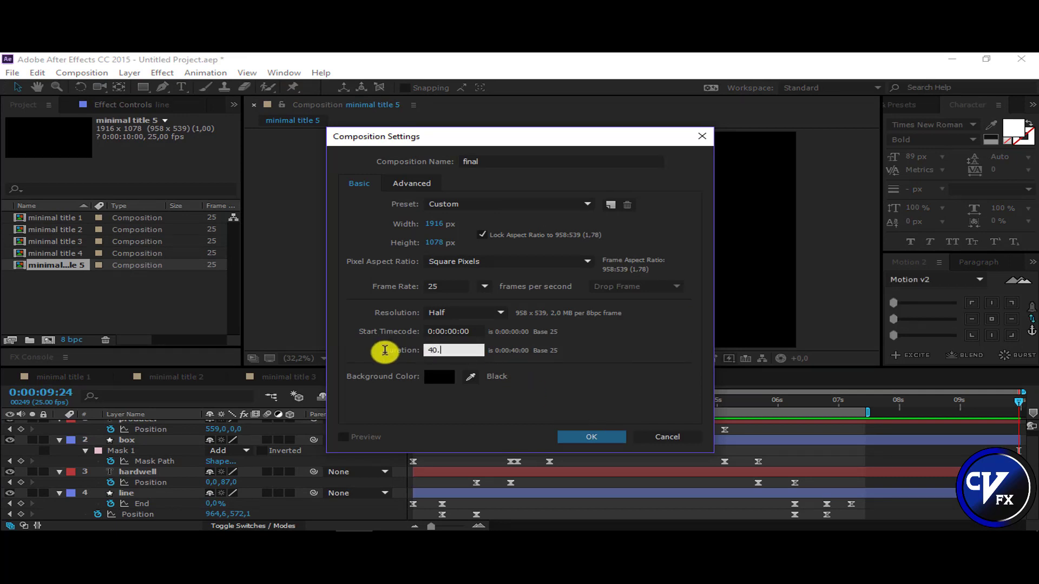
{"action": "key", "text": "Return"}
Step: Place minimal title 1–5 in the final timeline end to end
{"action": "left_click_drag", "start_coordinate": [44, 230], "coordinate": [125, 460]}
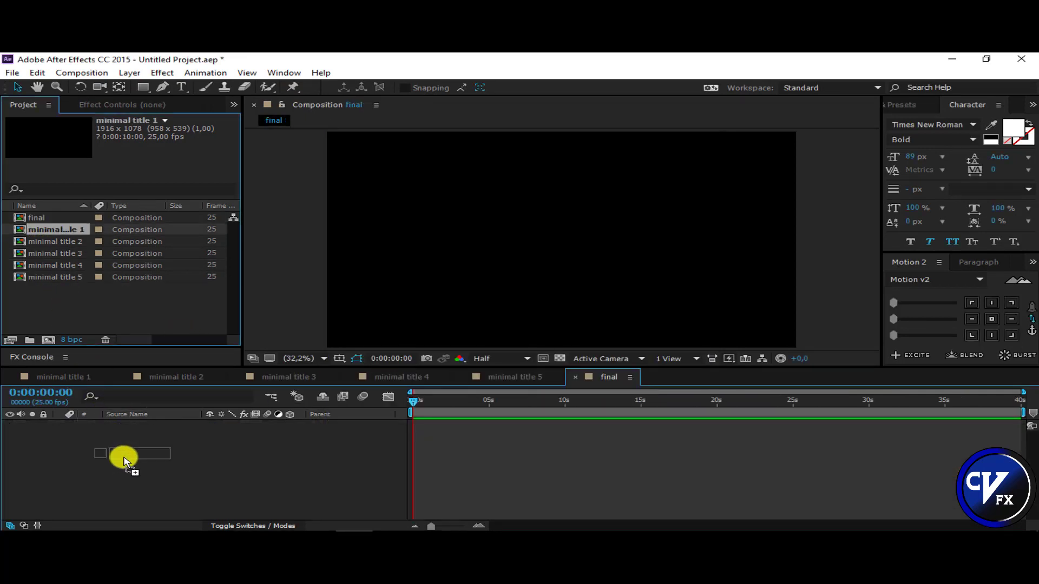
{"action": "mouse_move", "coordinate": [54, 241]}
{"action": "left_mouse_down"}
{"action": "mouse_move", "coordinate": [316, 390]}
{"action": "mouse_move", "coordinate": [445, 417]}
{"action": "left_mouse_up"}
{"action": "left_click_drag", "start_coordinate": [569, 443], "coordinate": [609, 444]}
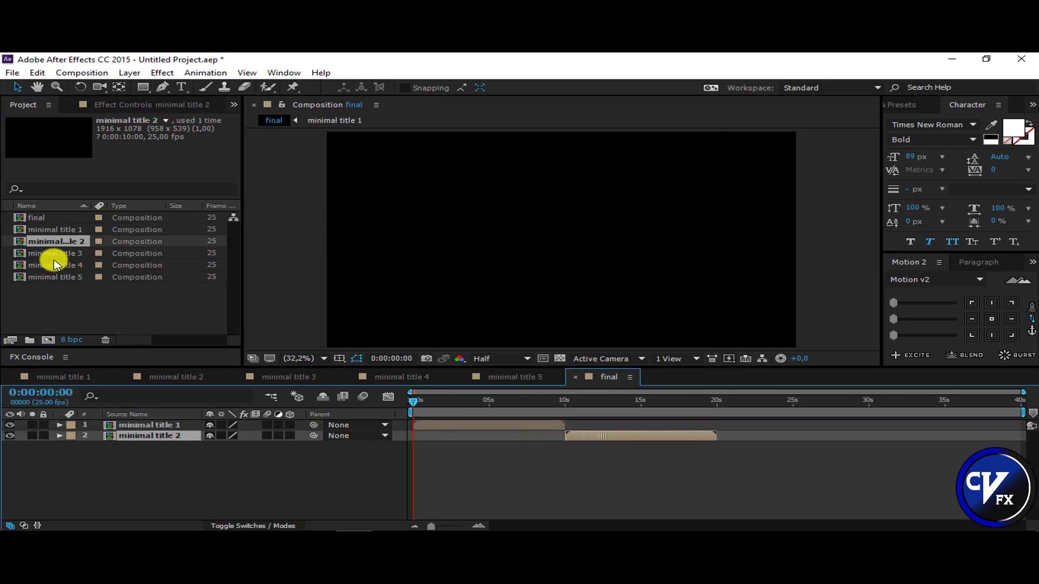
{"action": "left_click_drag", "start_coordinate": [54, 258], "coordinate": [765, 466]}
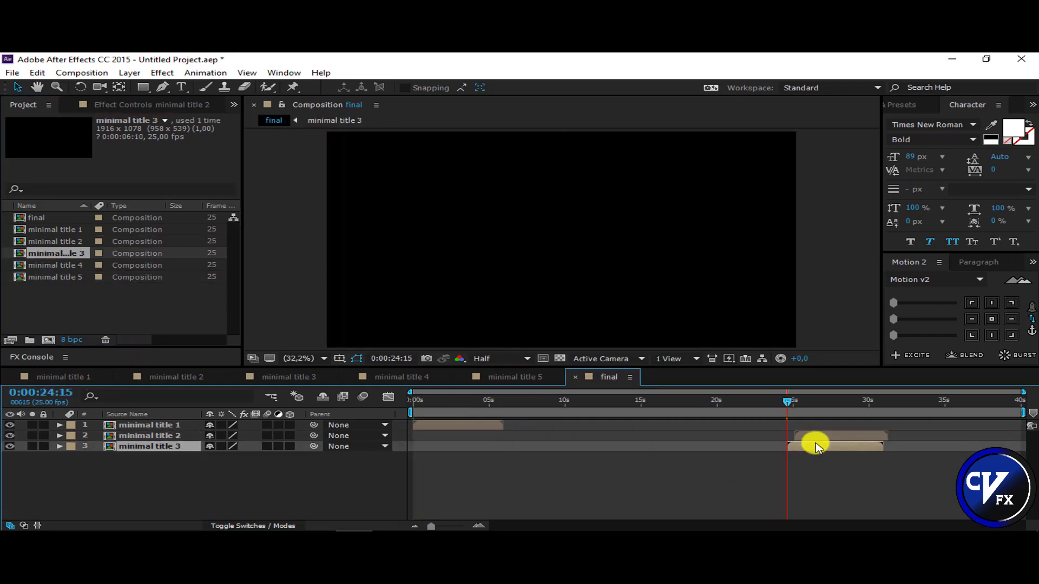
{"action": "mouse_move", "coordinate": [524, 438]}
{"action": "left_mouse_down"}
{"action": "mouse_move", "coordinate": [544, 441]}
{"action": "mouse_move", "coordinate": [528, 440]}
{"action": "left_mouse_up"}
{"action": "left_click_drag", "start_coordinate": [814, 446], "coordinate": [628, 446]}
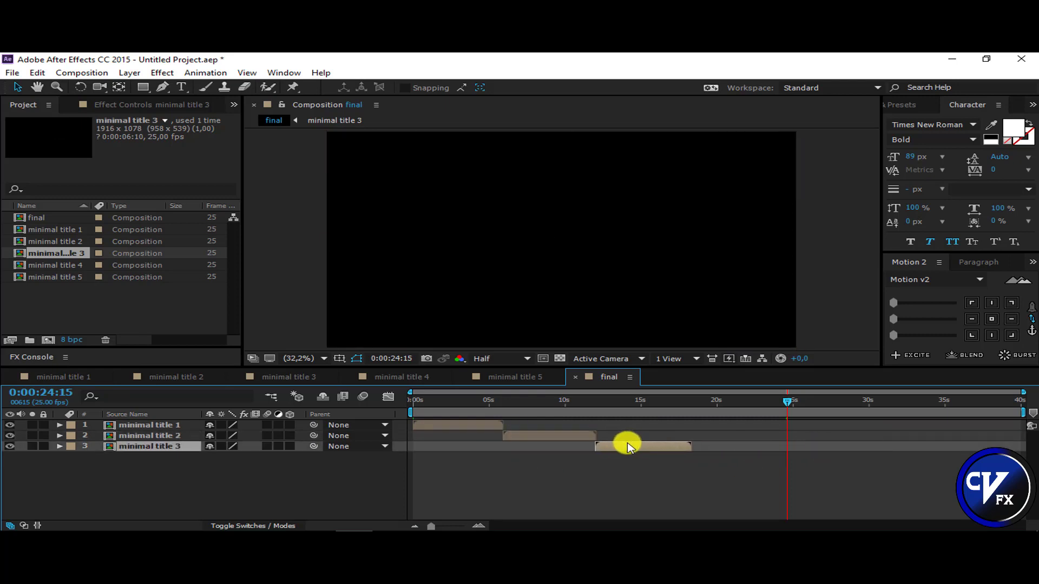
{"action": "left_click_drag", "start_coordinate": [54, 265], "coordinate": [725, 463]}
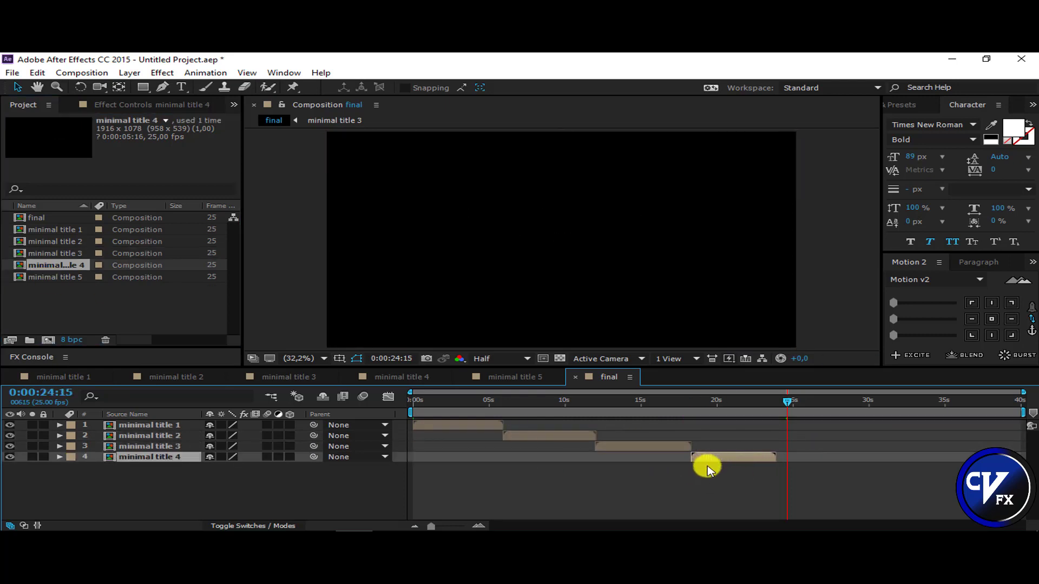
{"action": "left_click_drag", "start_coordinate": [54, 277], "coordinate": [809, 468]}
Step: End the work area at 31:06, where title 5 finishes
{"action": "left_click", "coordinate": [894, 403]}
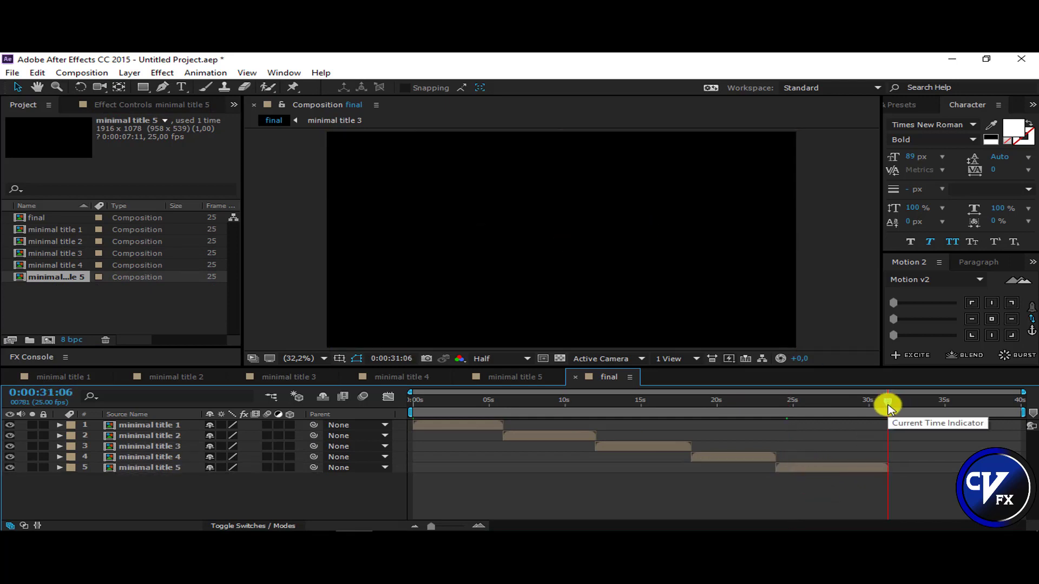
{"action": "right_click", "coordinate": [879, 412]}
{"action": "key", "text": "n"}
{"action": "key", "text": "Escape"}
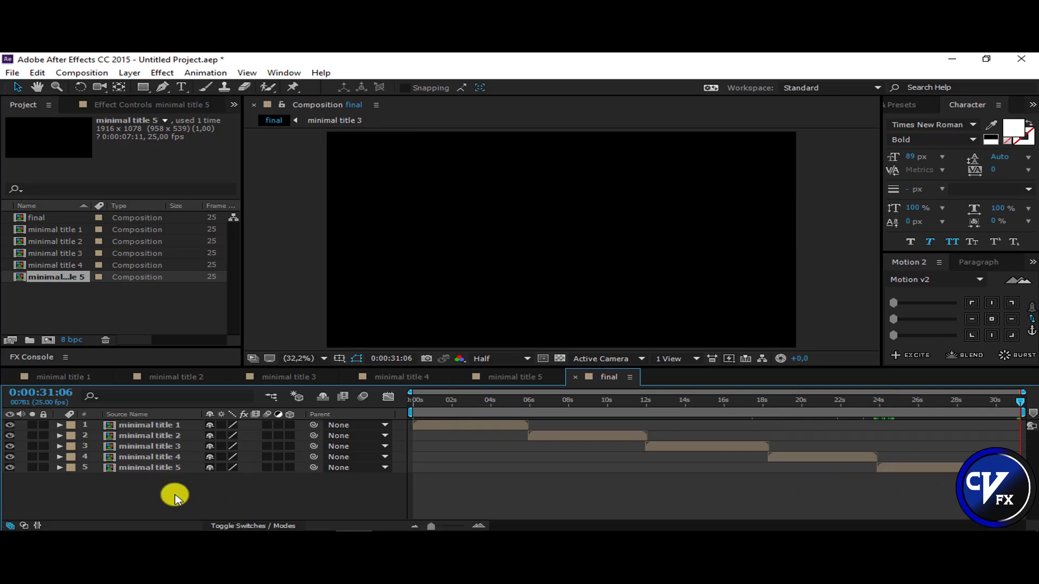
Step: Import photo 5.jpg and place it as the bottom layer of final
{"action": "right_click", "coordinate": [43, 320]}
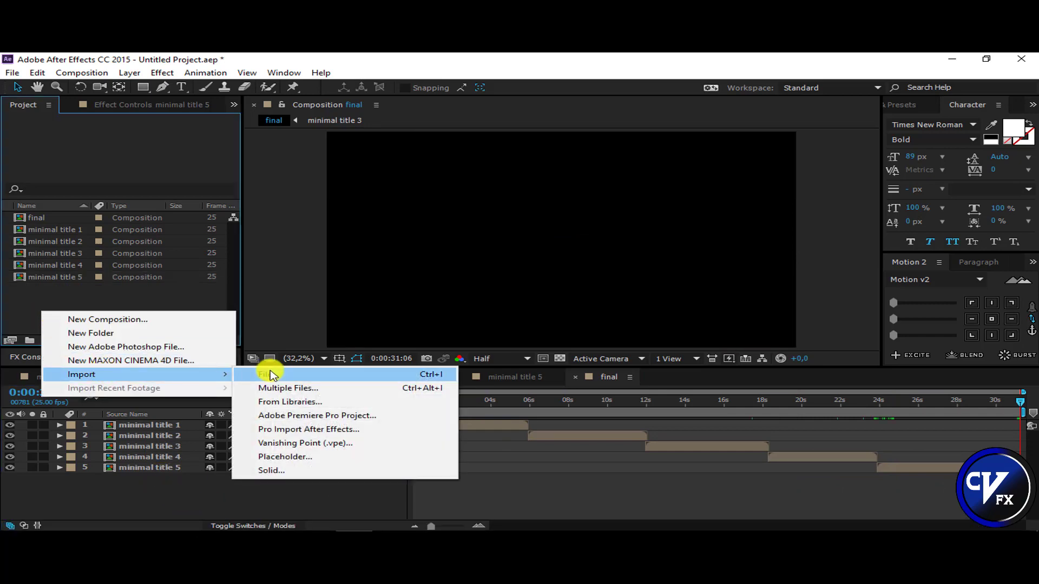
{"action": "left_click", "coordinate": [276, 371]}
{"action": "left_click_drag", "start_coordinate": [144, 506], "coordinate": [142, 486]}
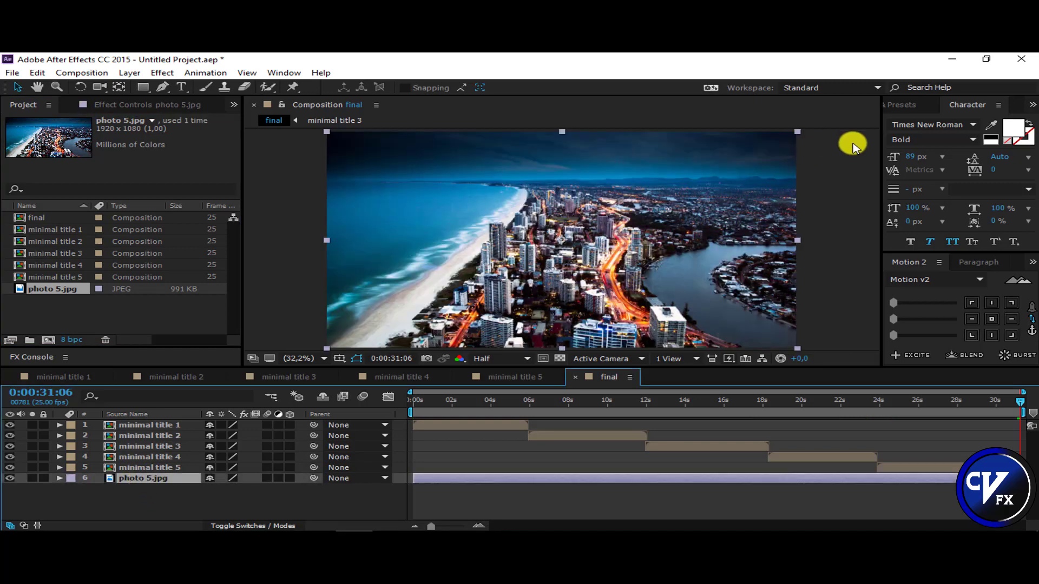
Step: Apply Fast Blur to the photo layer with blurriness 27
{"action": "left_click", "coordinate": [904, 105]}
{"action": "left_click", "coordinate": [918, 120]}
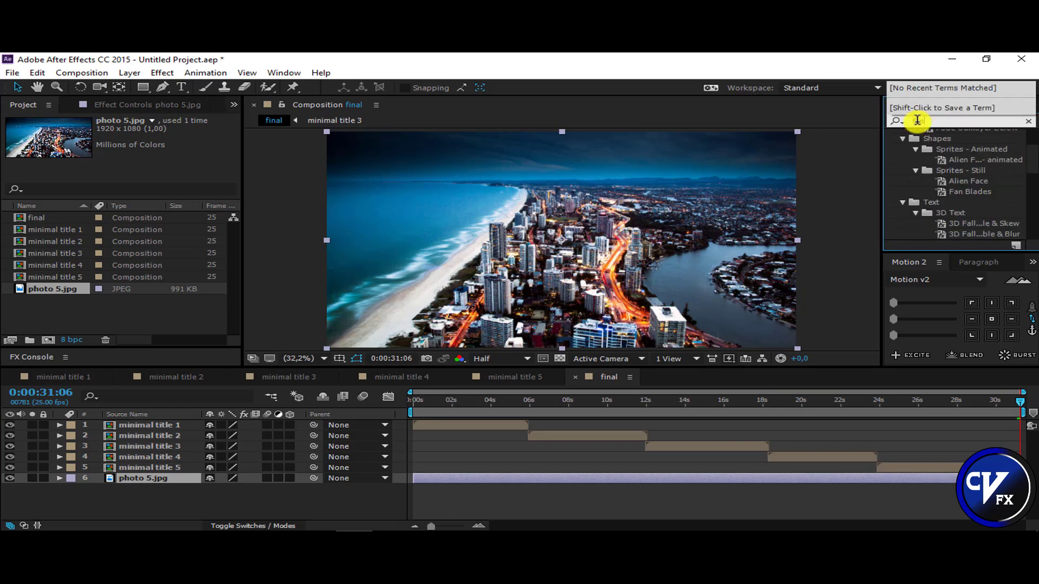
{"action": "type", "text": "fast"}
{"action": "mouse_move", "coordinate": [940, 198]}
{"action": "left_mouse_down"}
{"action": "mouse_move", "coordinate": [251, 416]}
{"action": "mouse_move", "coordinate": [146, 478]}
{"action": "left_mouse_up"}
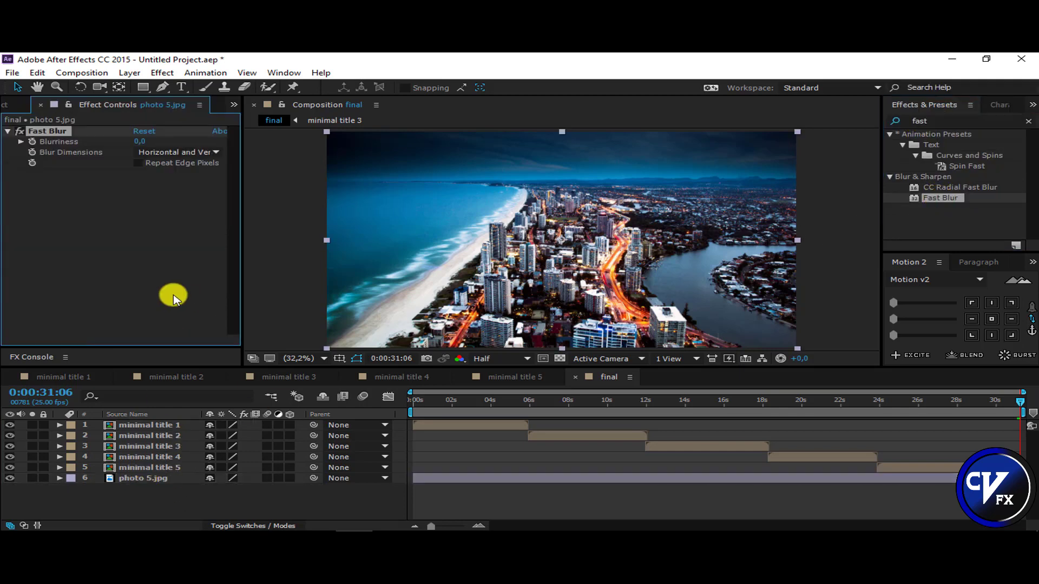
{"action": "left_click_drag", "start_coordinate": [156, 141], "coordinate": [160, 143]}
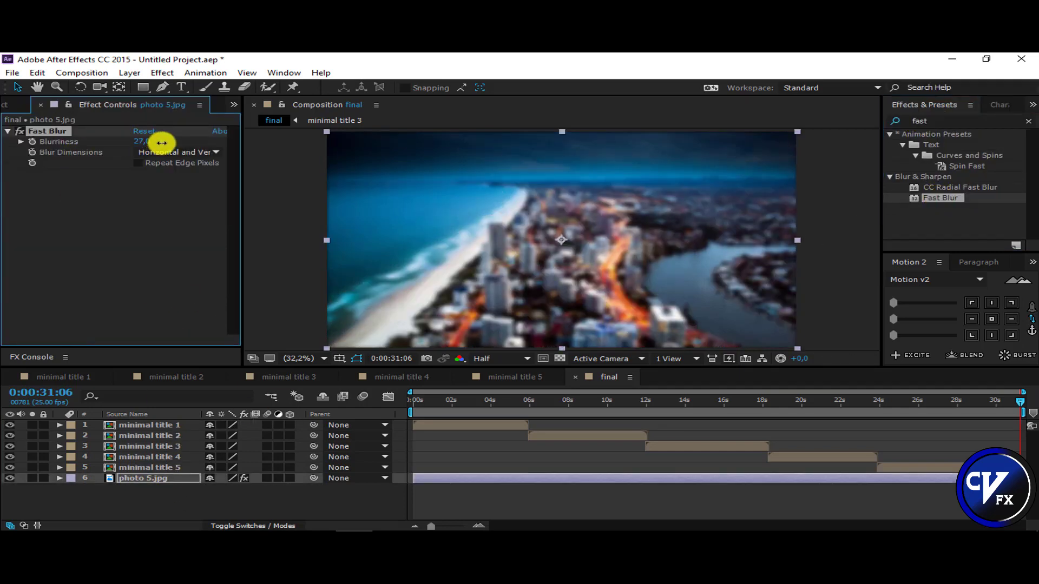
{"action": "mouse_move", "coordinate": [437, 402]}
{"action": "left_mouse_down"}
{"action": "mouse_move", "coordinate": [475, 403]}
{"action": "mouse_move", "coordinate": [364, 401]}
{"action": "left_mouse_up"}
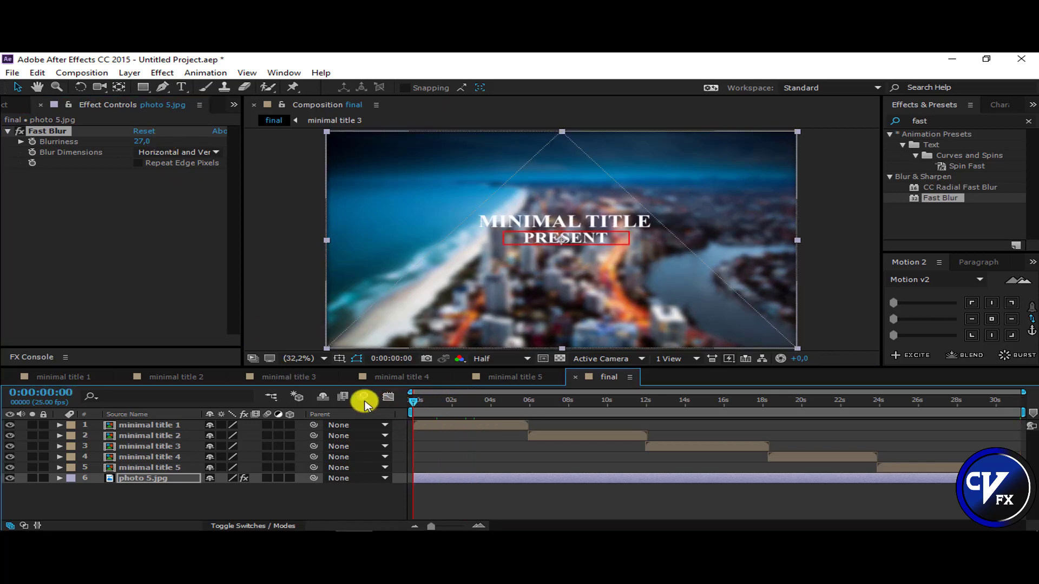
Step: Darken the photo with a Curves adjustment and preview the final comp
{"action": "left_click", "coordinate": [162, 72]}
{"action": "mouse_move", "coordinate": [266, 207]}
{"action": "left_click", "coordinate": [430, 329]}
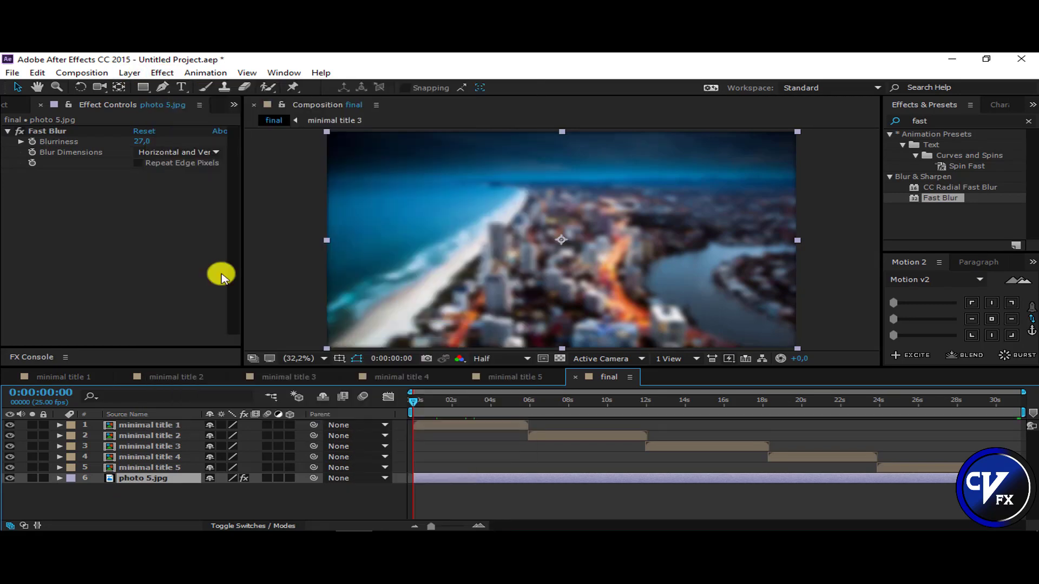
{"action": "left_click_drag", "start_coordinate": [136, 263], "coordinate": [139, 267]}
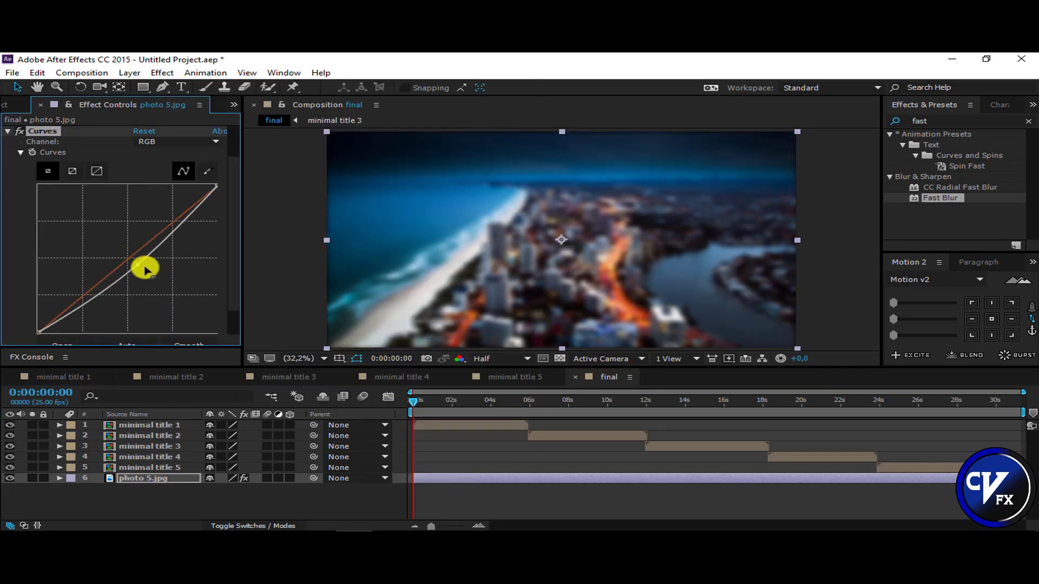
{"action": "left_click", "coordinate": [65, 499]}
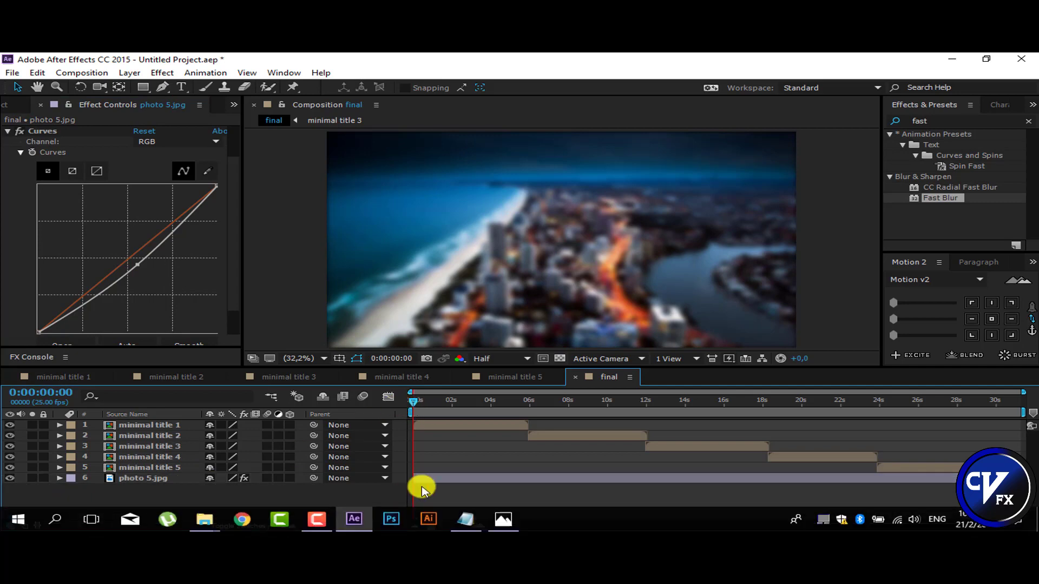
{"action": "key", "text": "space"}
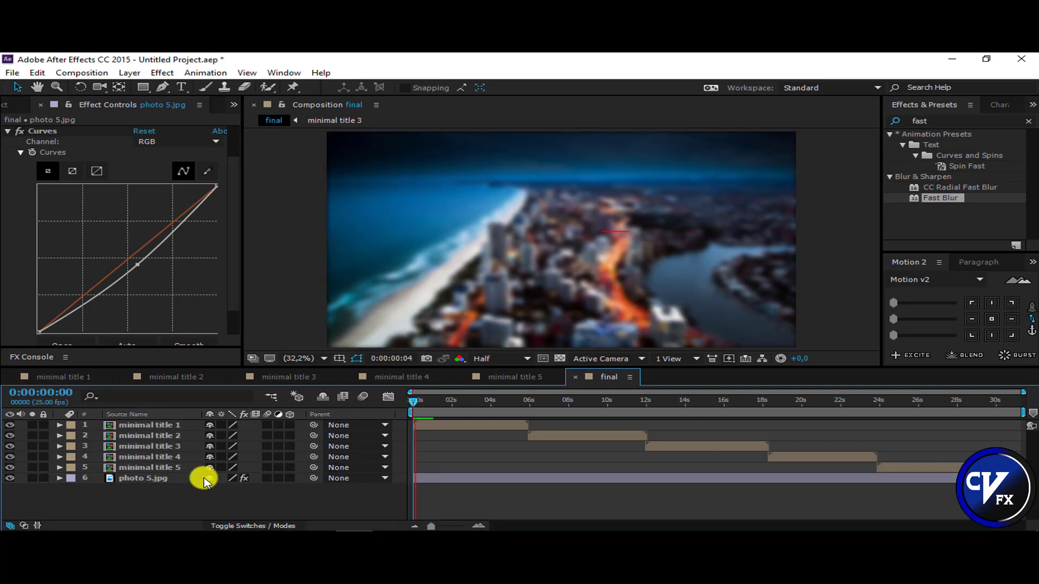
{"action": "left_click", "coordinate": [144, 426]}
Step: Scale all five title layers to 123%
{"action": "left_click", "coordinate": [142, 468], "text": "shift"}
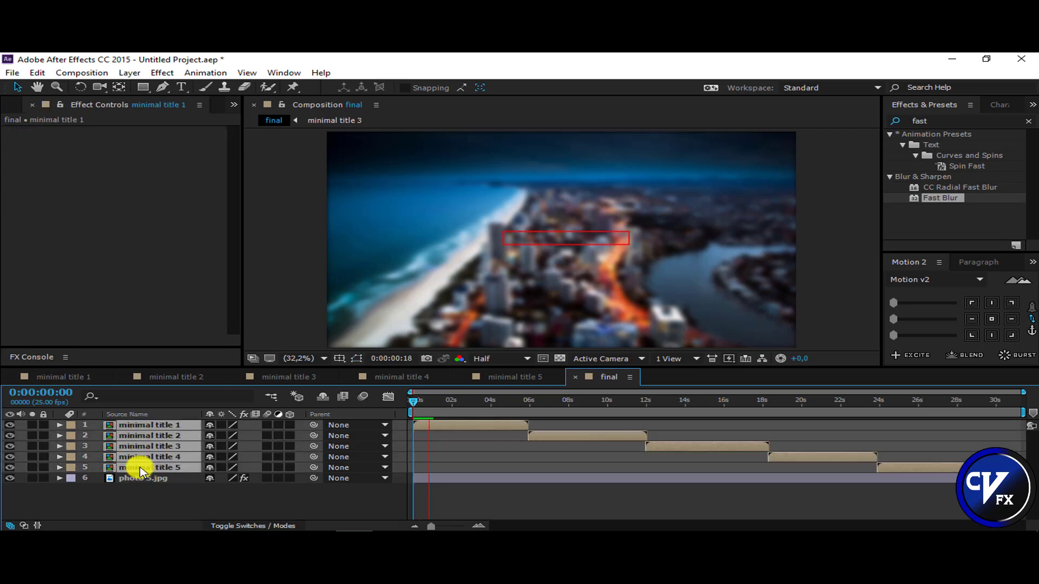
{"action": "key", "text": "s"}
{"action": "left_click_drag", "start_coordinate": [237, 437], "coordinate": [247, 437]}
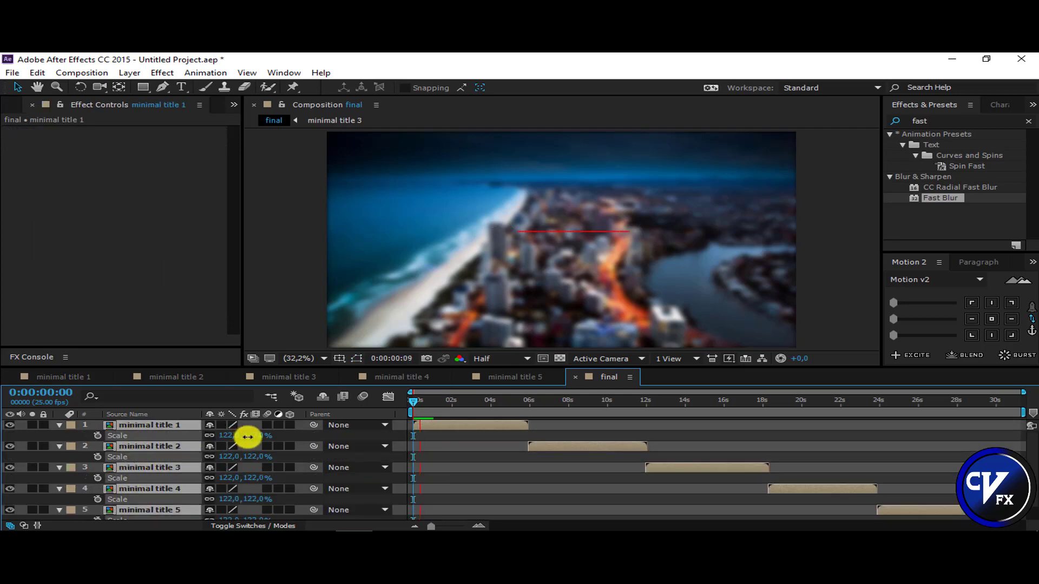
{"action": "left_click", "coordinate": [412, 438]}
{"action": "left_click", "coordinate": [60, 425]}
Step: Preview the final comp at Third resolution
{"action": "key", "text": "space"}
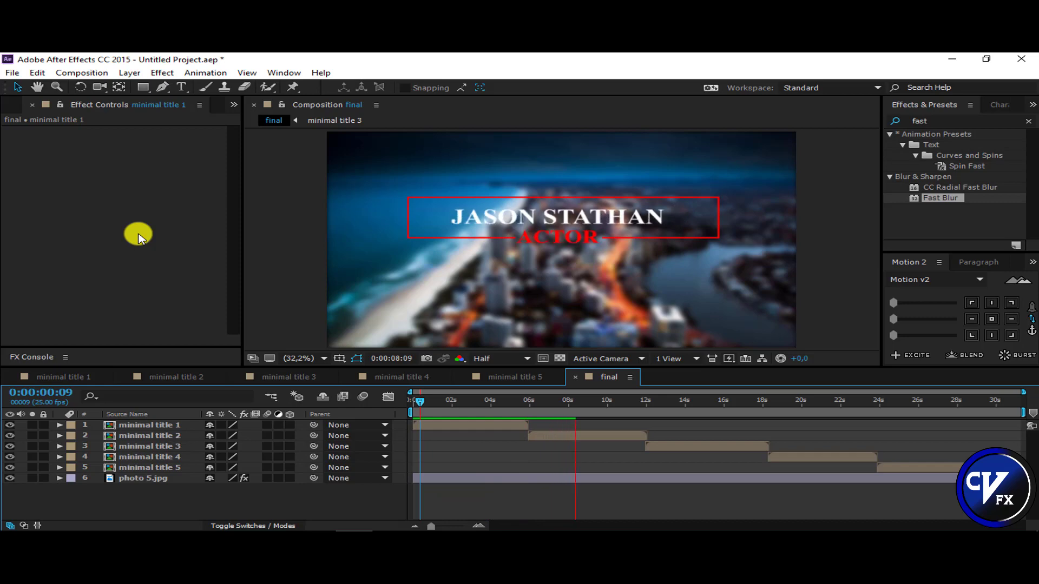
{"action": "left_click", "coordinate": [506, 359]}
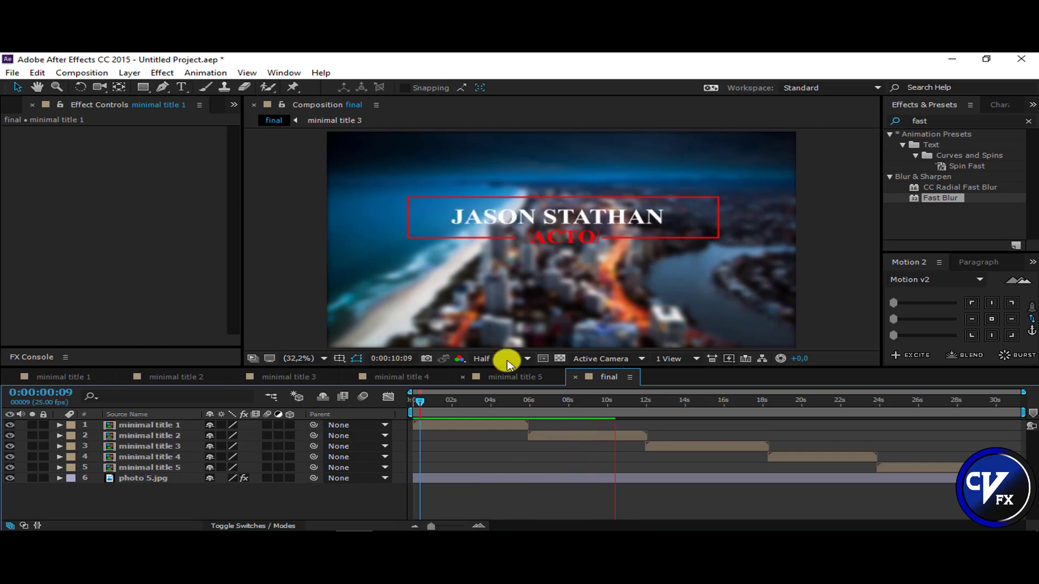
{"action": "left_click", "coordinate": [494, 381]}
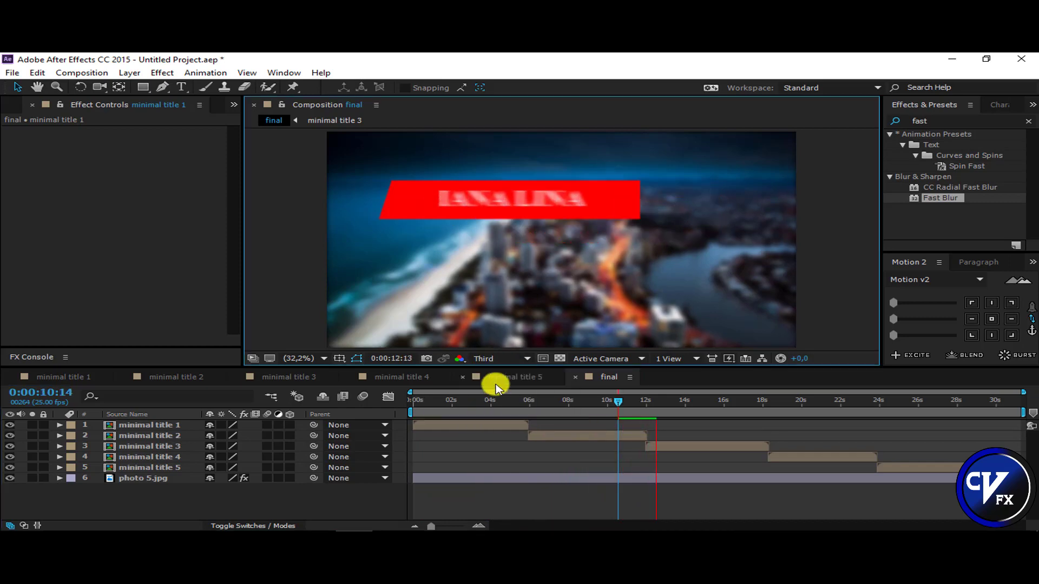